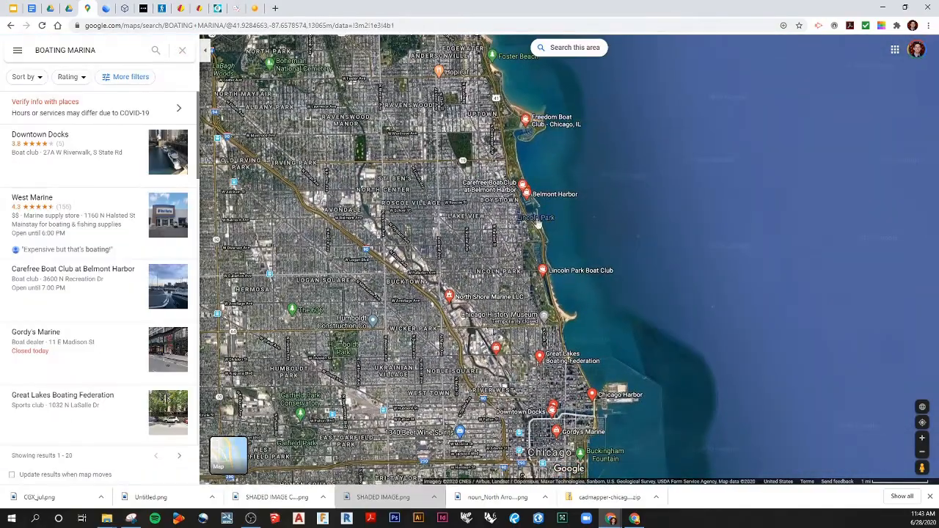
Step: Find Lincoln Park Boat Club among the boating marina results along the Chicago lakefront and copy its address
scroll(452, 261, "down", 4)
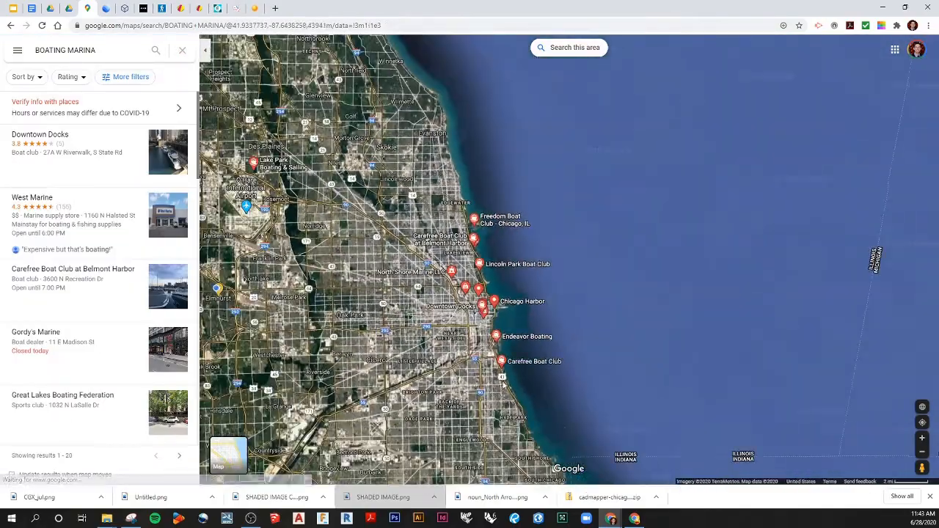
scroll(489, 296, "up", 3)
scroll(489, 296, "up", 6)
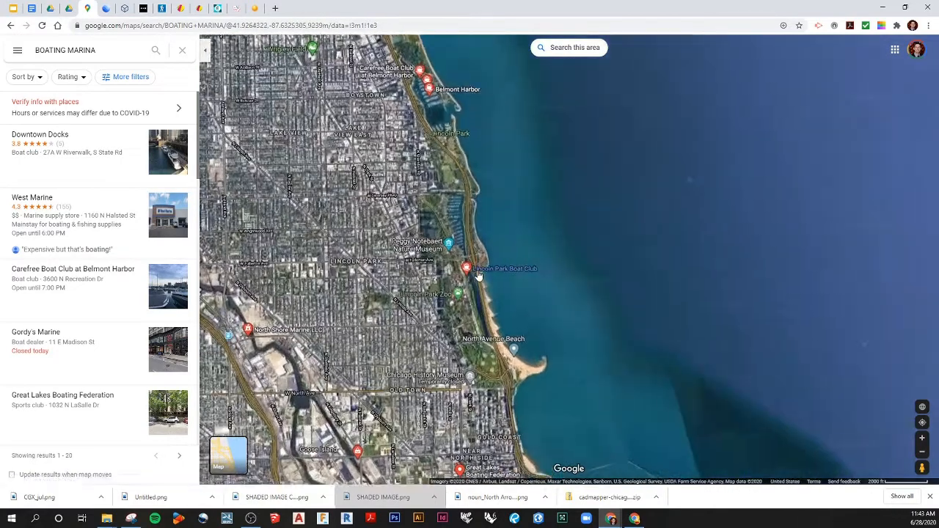
mouse_move(466, 277)
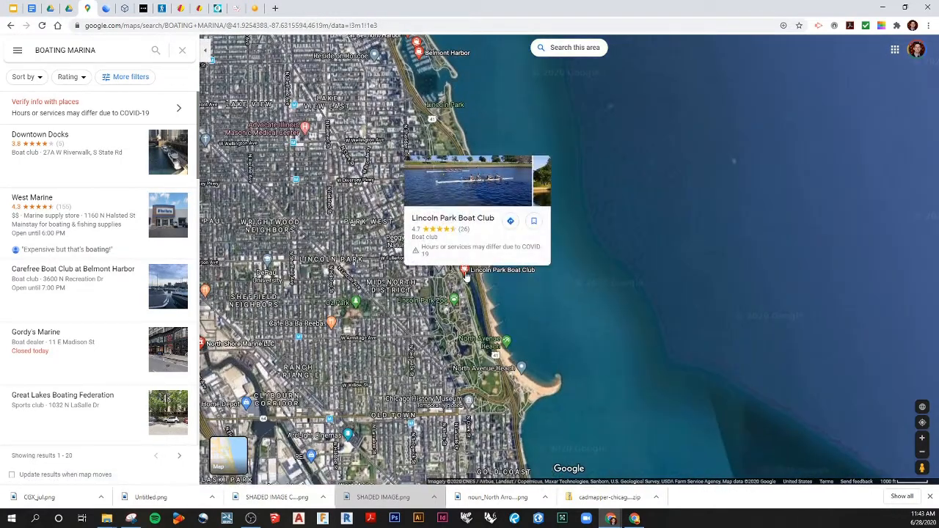
left_click(465, 271)
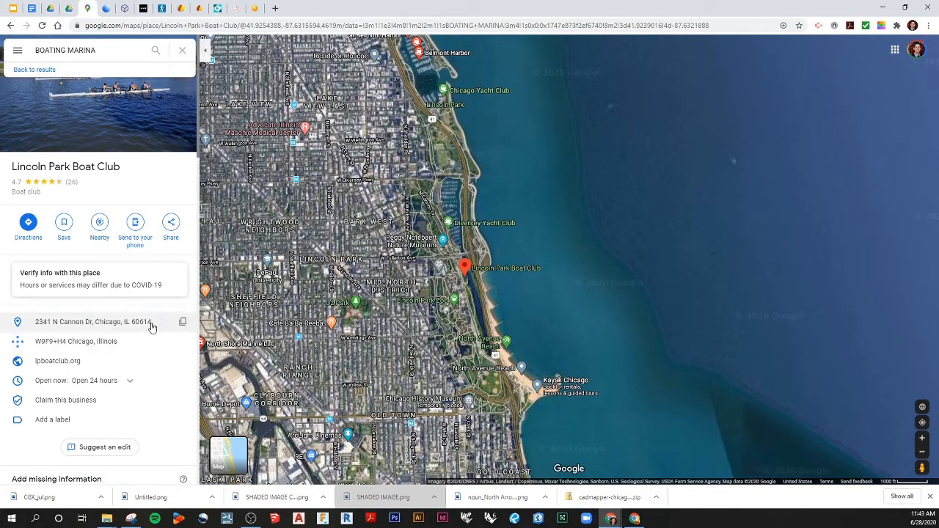
left_click(184, 325)
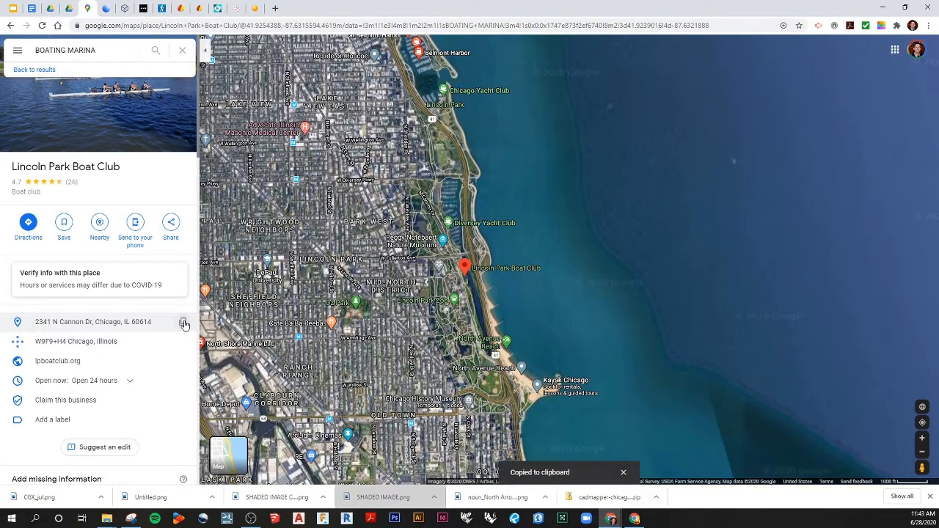
Step: Switch to Google Earth and fly to the boat club's address using the matching recent search
left_click(105, 11)
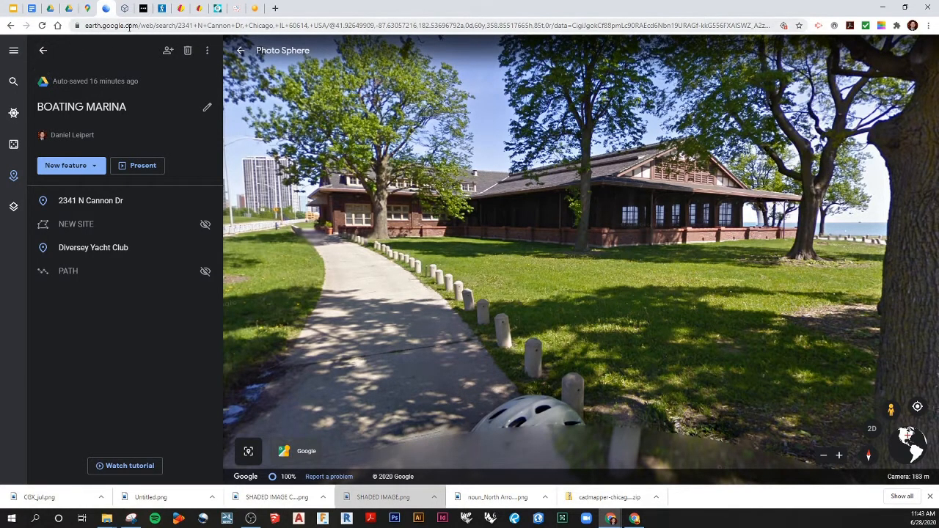
left_click(15, 81)
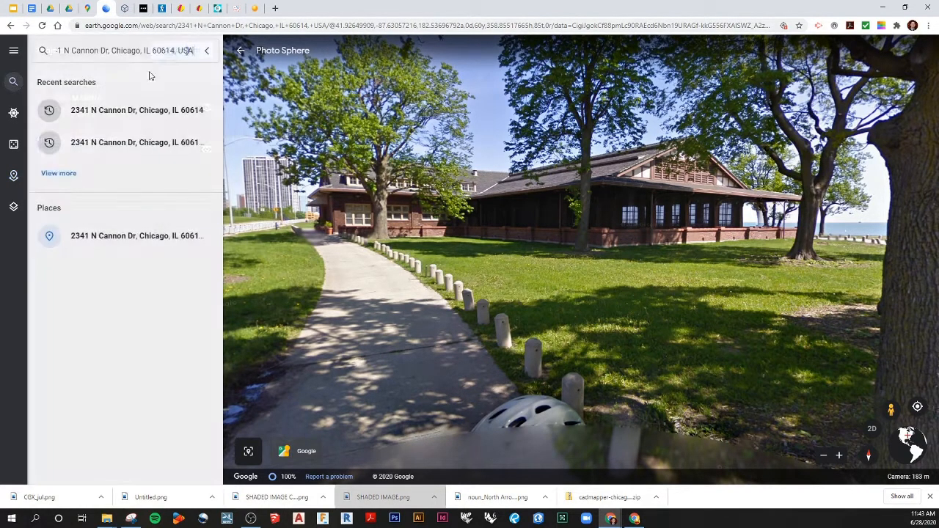
left_click(131, 111)
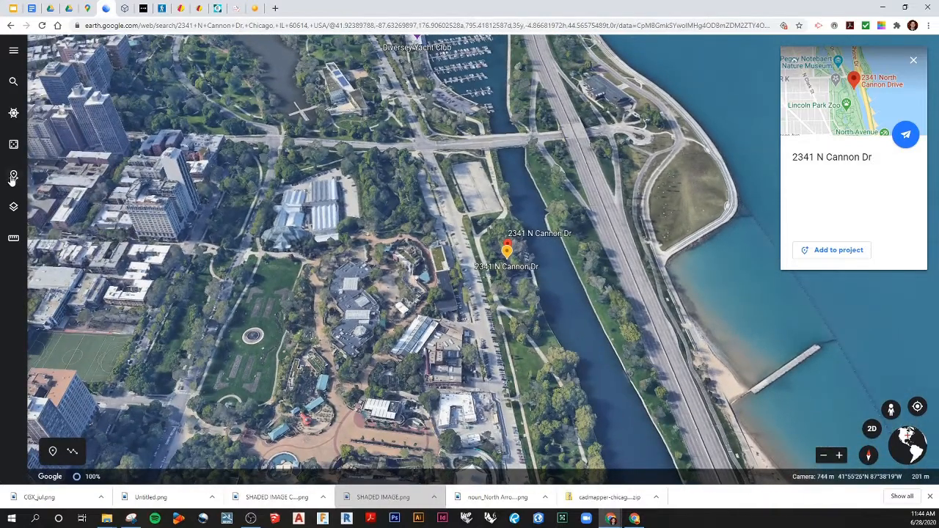
Step: Open the BOATING MARINA project from the project list and view the area around the boat club
left_click(13, 177)
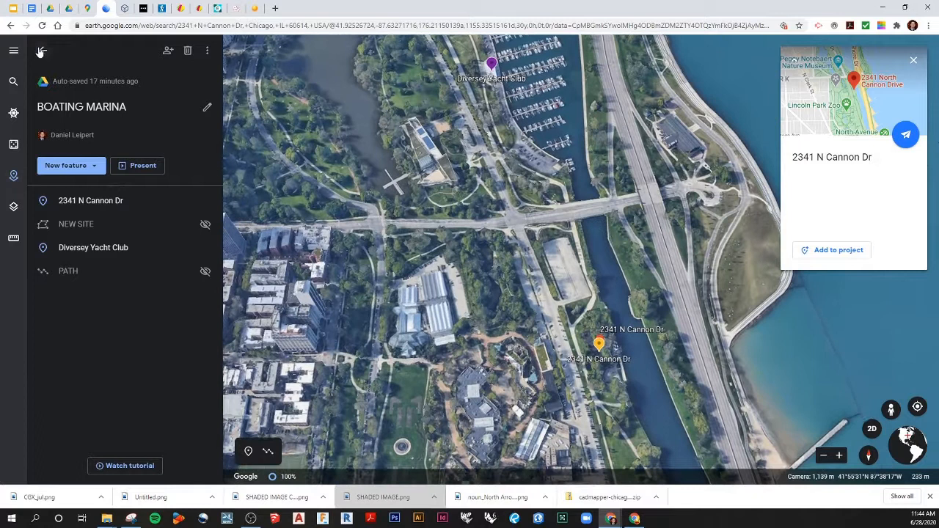
left_click(43, 52)
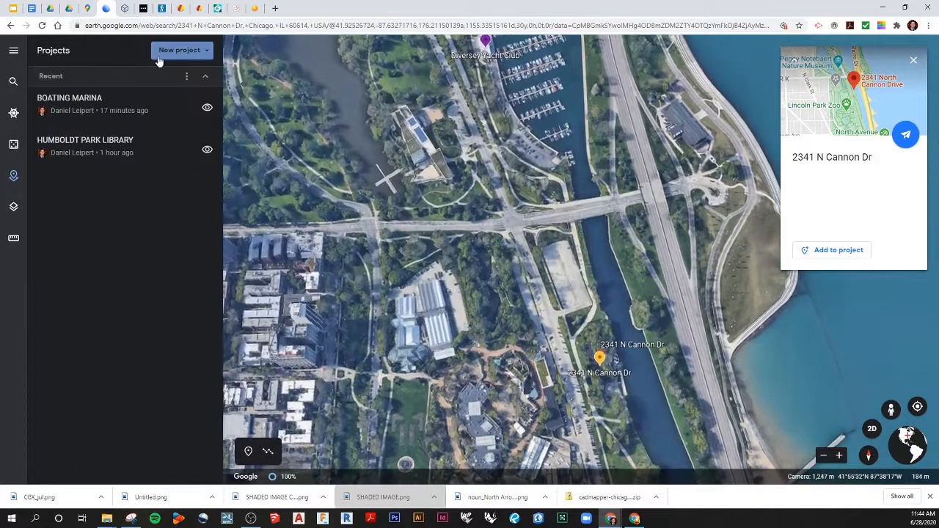
left_click(83, 102)
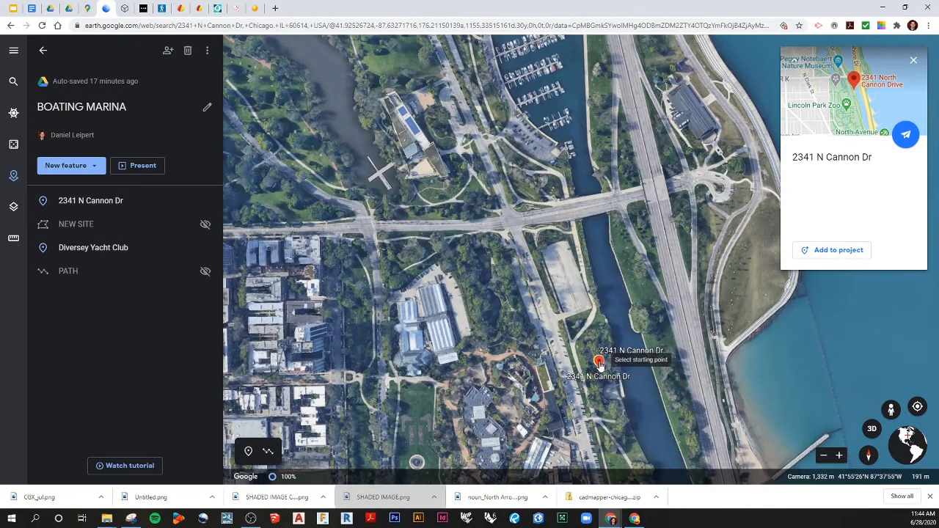
left_click_drag(694, 426, 565, 317)
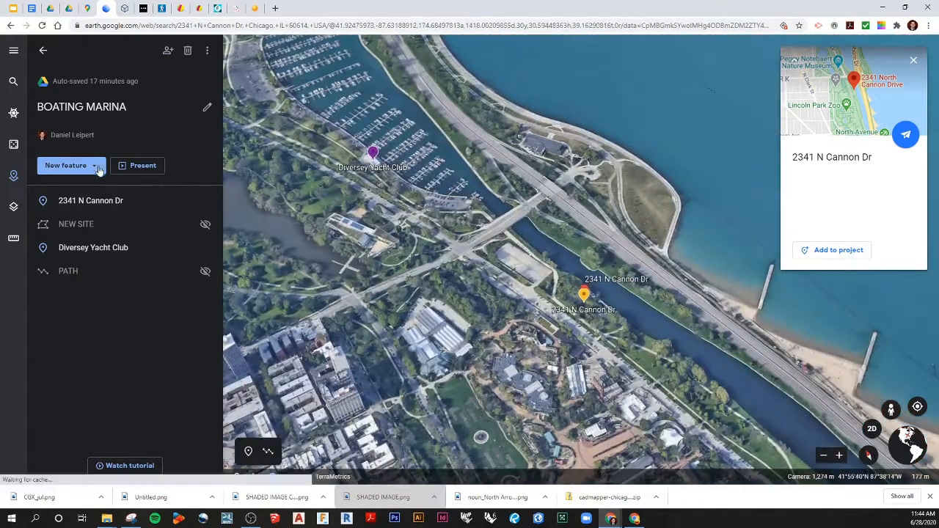
Step: Show the hidden NEW SITE shape of the project on the map
left_click(90, 166)
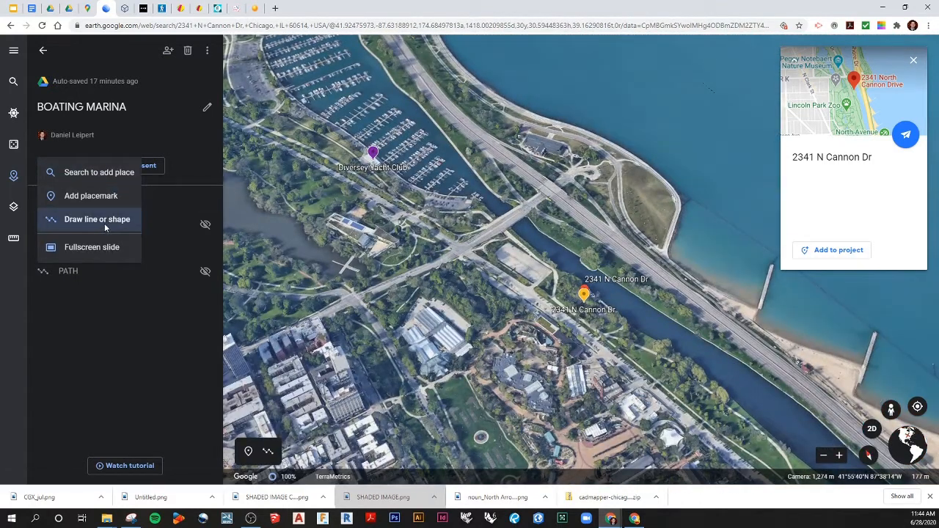
left_click(109, 335)
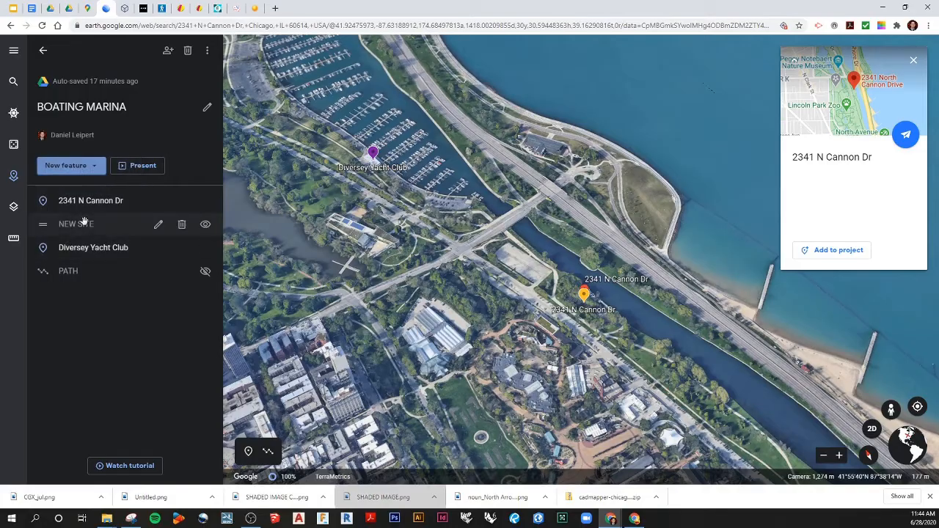
left_click(205, 225)
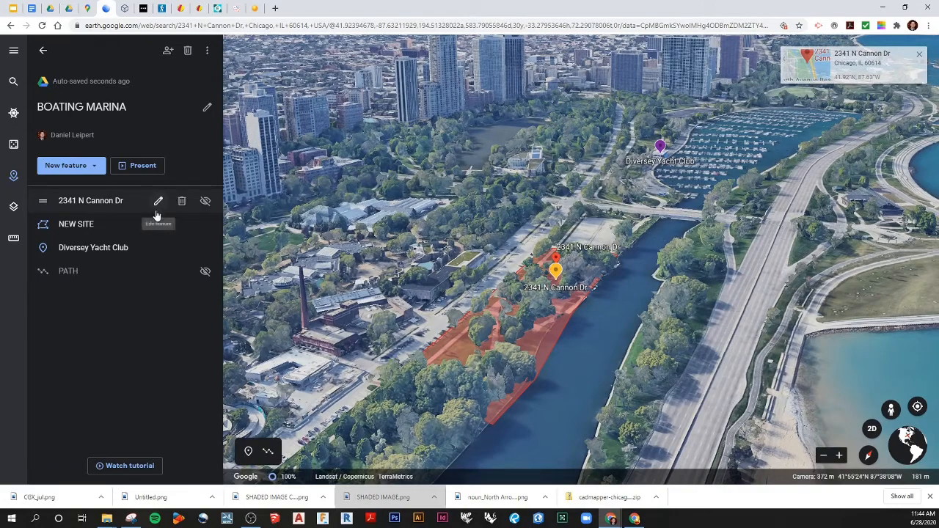
Step: Examine the outline and fill settings of the NEW SITE shape, return to the project and view the site's surroundings
left_click(158, 225)
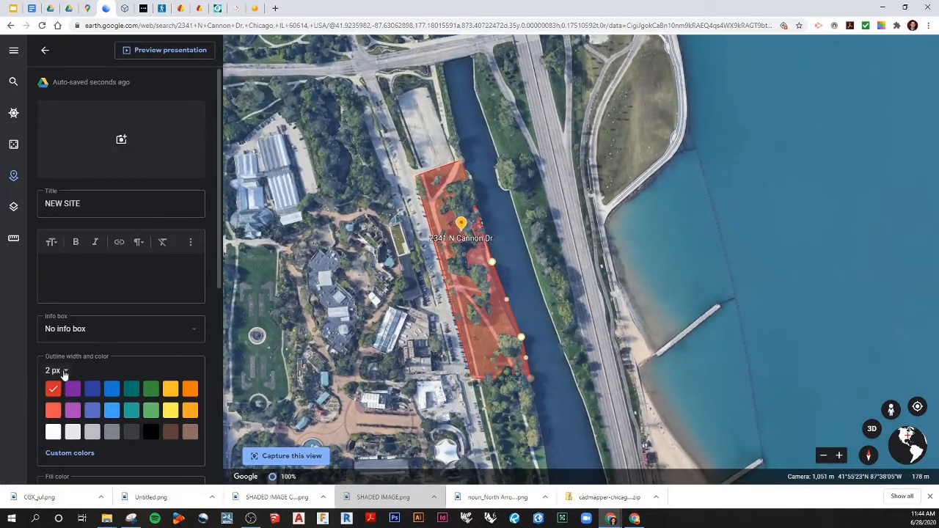
scroll(97, 360, "down", 3)
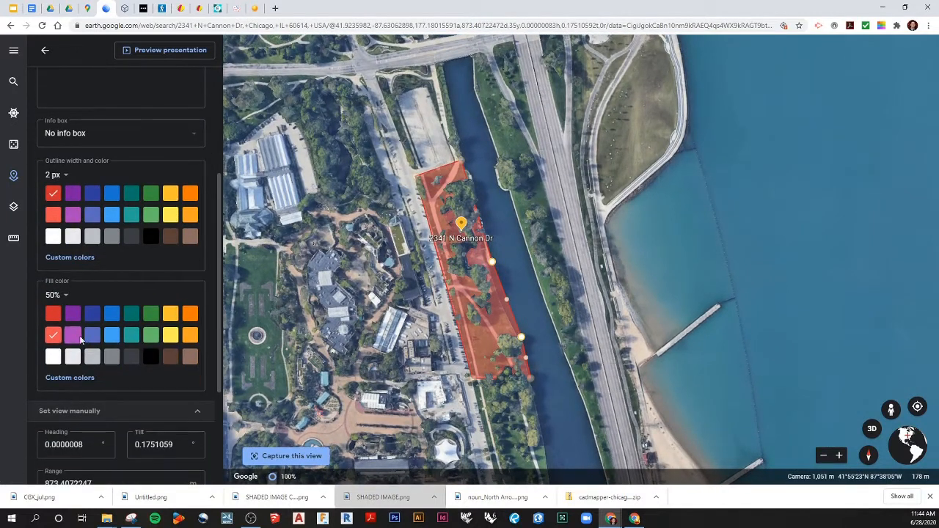
left_click_drag(571, 406, 589, 272)
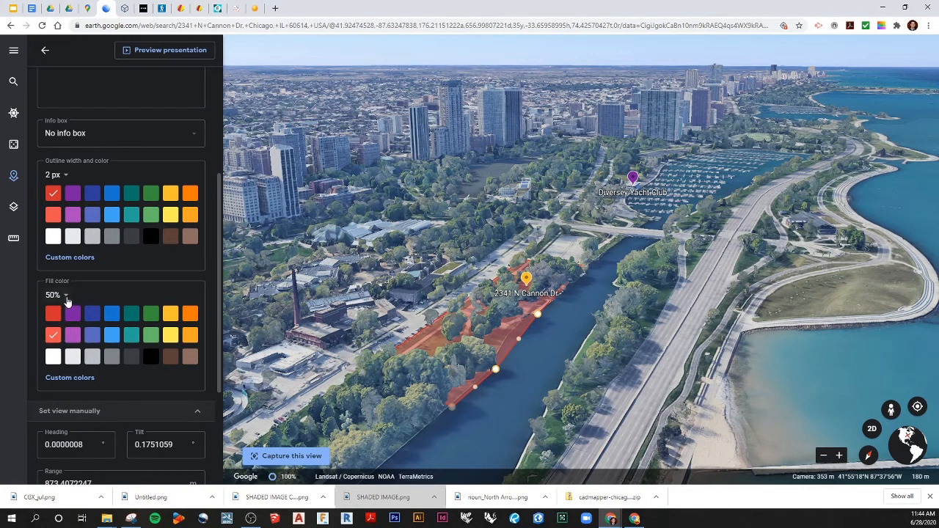
left_click(44, 52)
left_click_drag(507, 381, 543, 415)
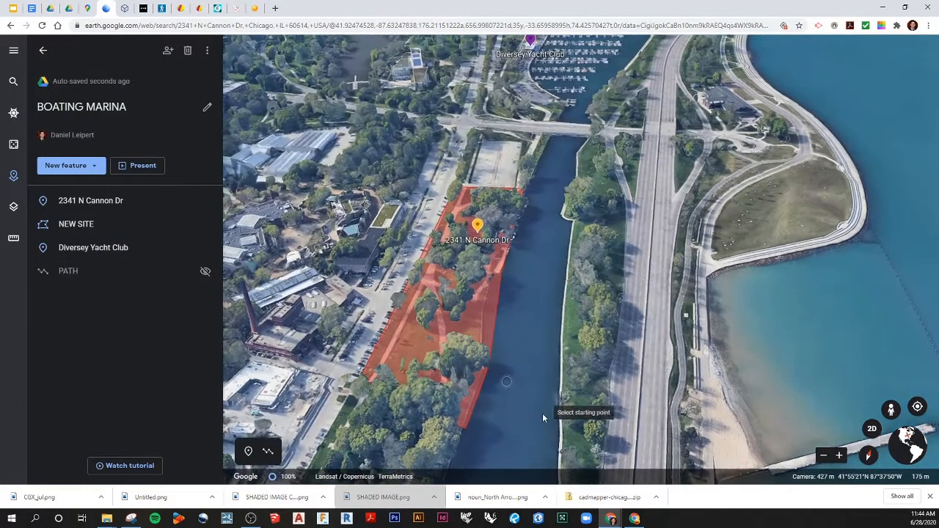
left_click(95, 253)
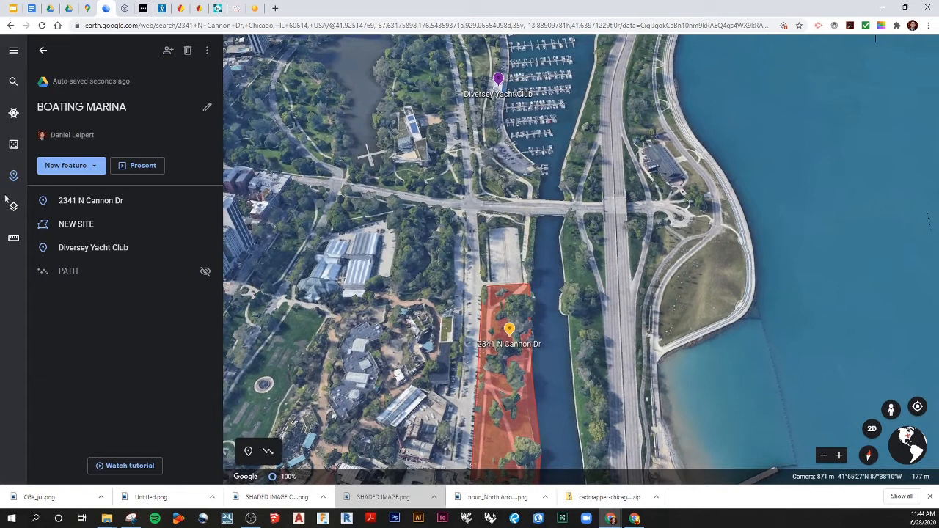
Step: Set the map style to Everything to display all borders, labels, places, roads, transit, landmarks and water
left_click(12, 208)
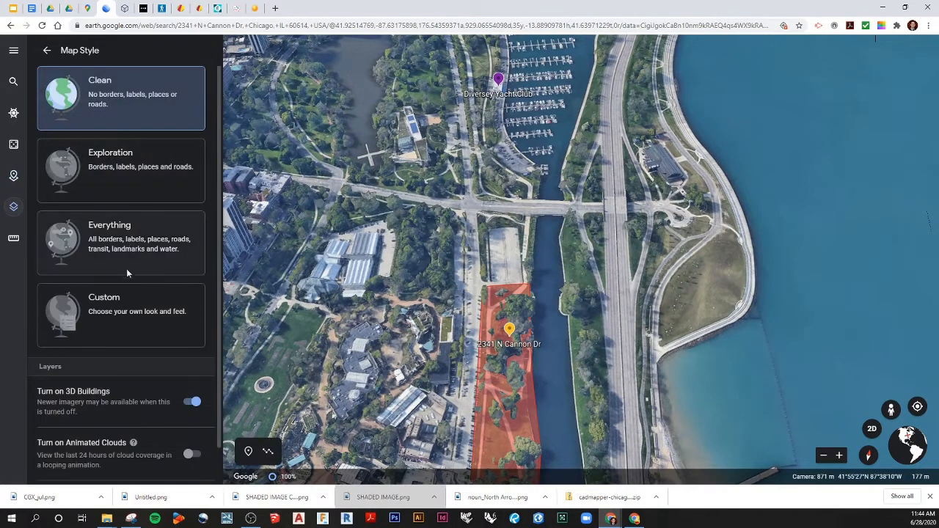
left_click(121, 250)
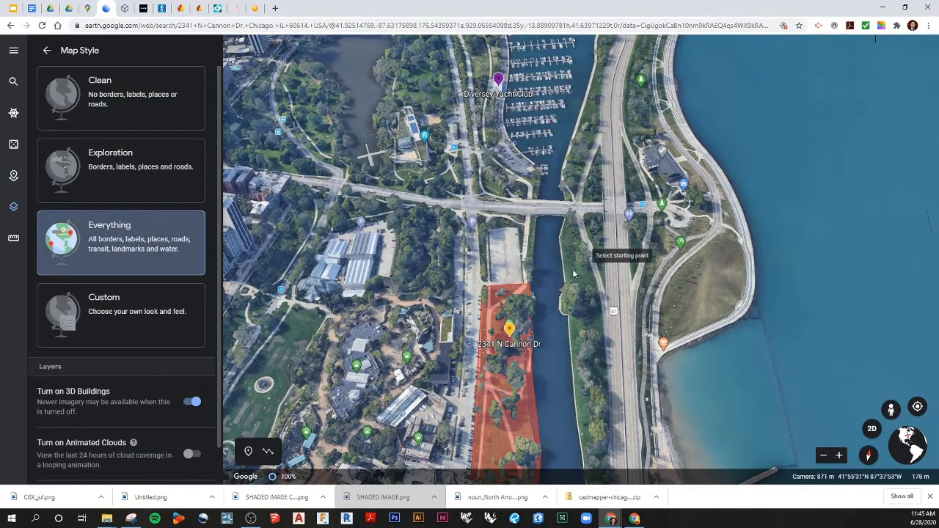
left_click_drag(584, 281, 517, 257)
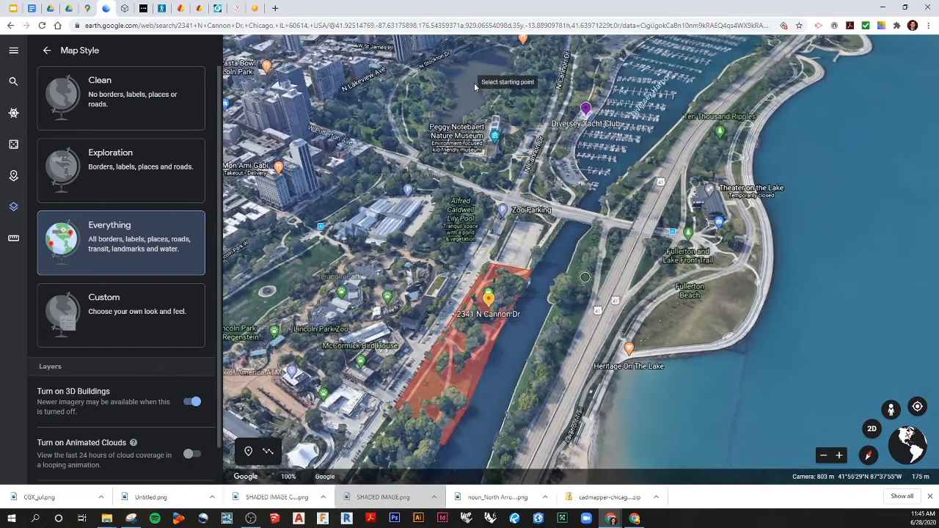
Step: Save the Peggy Notebaert Nature Museum as a place in the BOATING MARINA project
left_click(494, 135)
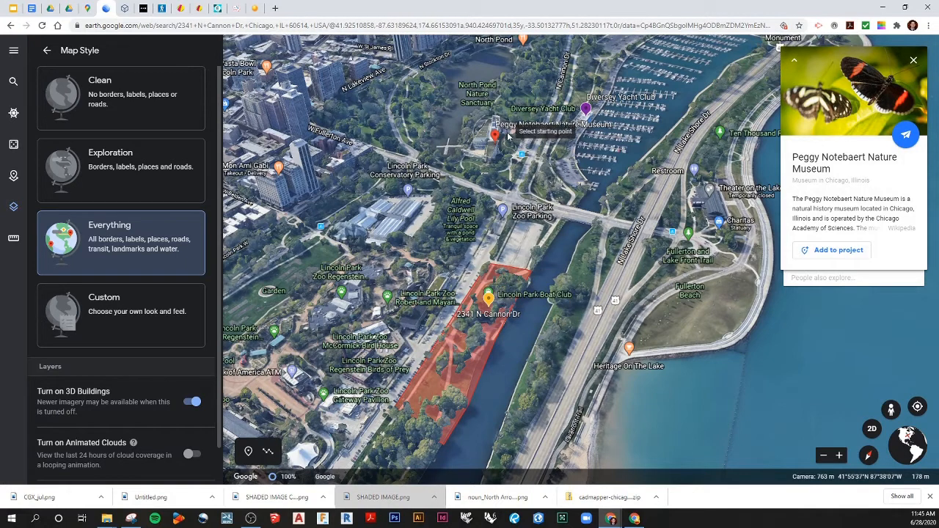
left_click(839, 250)
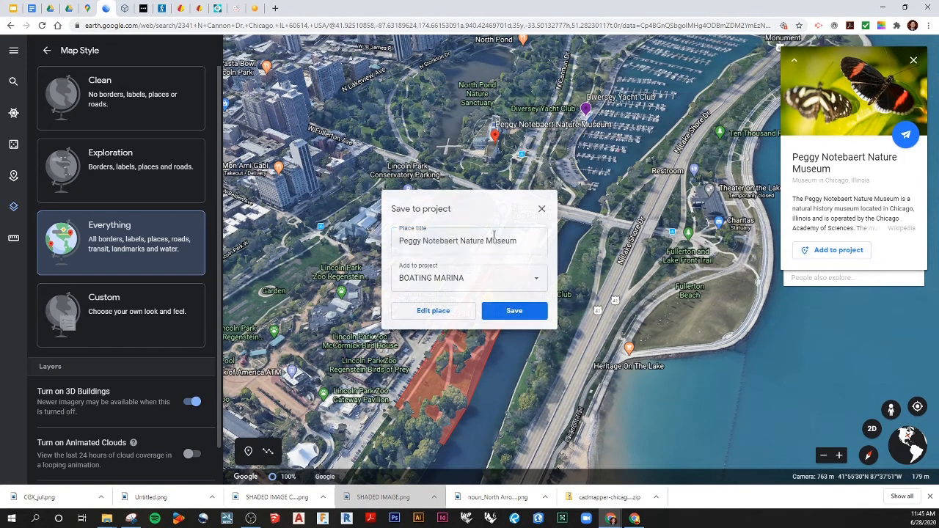
left_click(513, 311)
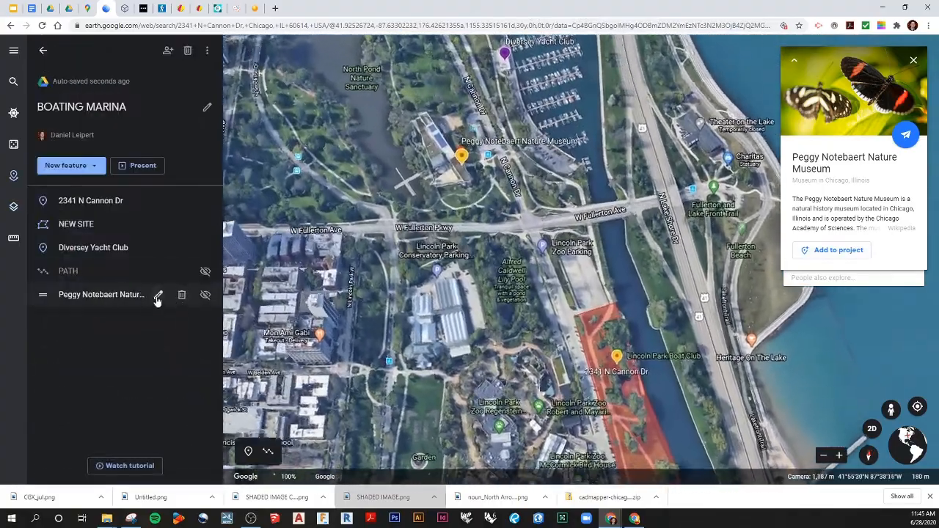
Step: Change the nature museum placemark's icon, colour it purple and return to the project's feature list
left_click(158, 294)
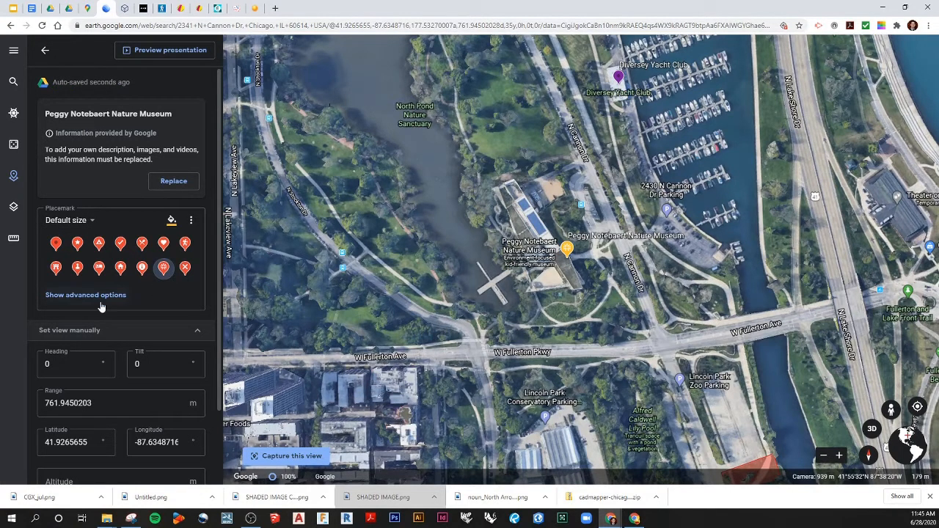
left_click(172, 221)
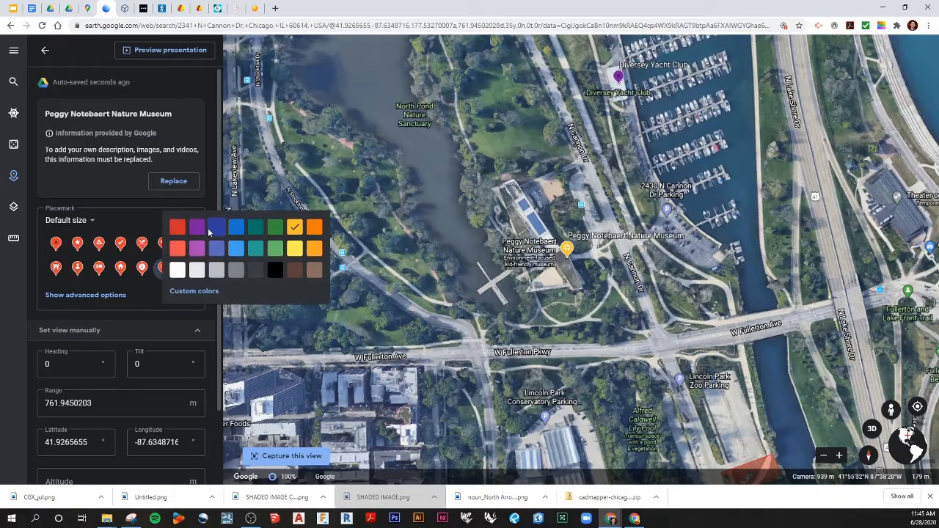
left_click(211, 230)
left_click_drag(709, 405, 644, 309)
scroll(692, 339, "down", 3)
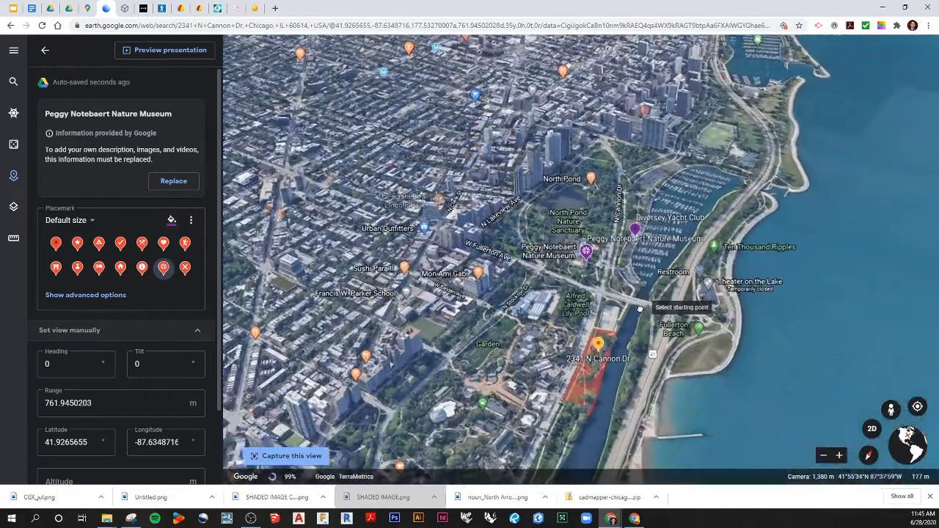
left_click(44, 50)
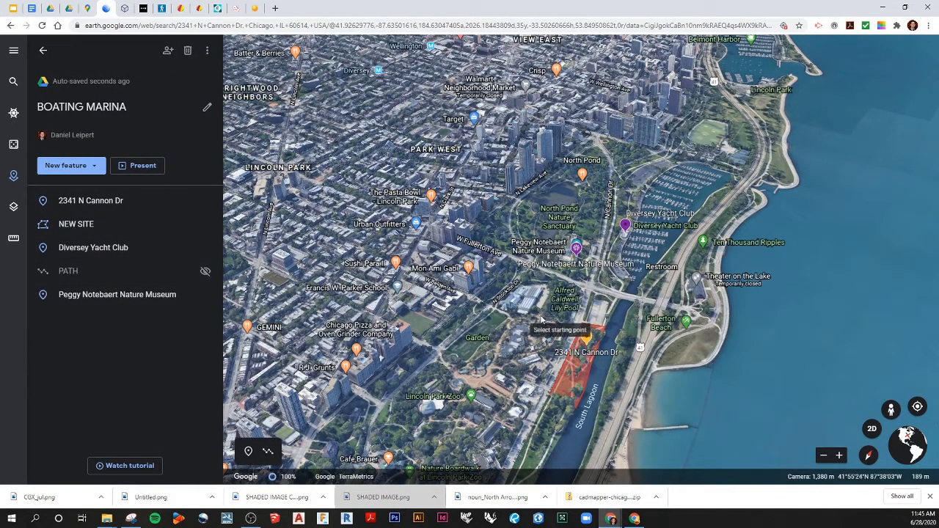
Step: Measure from the Peggy Notebaert Nature Museum to the site along N Cannon Dr, trying feet before returning the unit to miles
left_click_drag(616, 346, 703, 376)
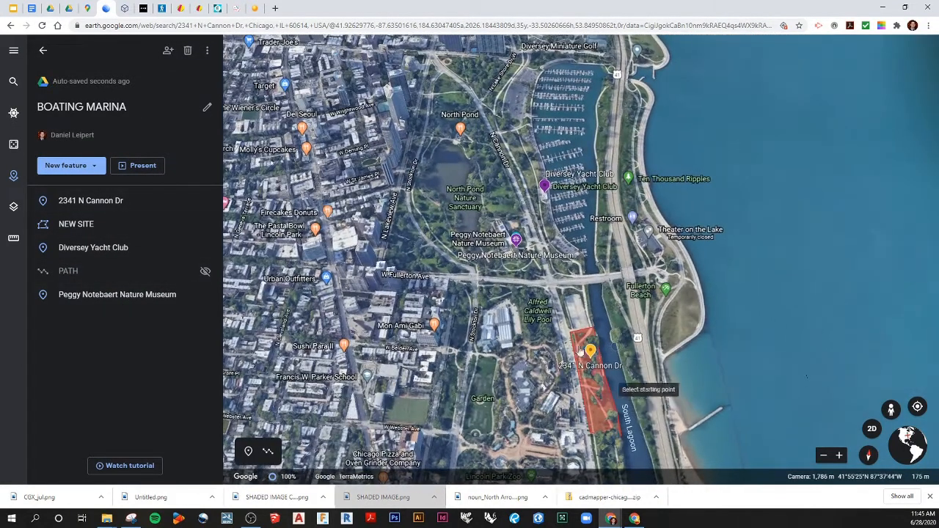
left_click(13, 242)
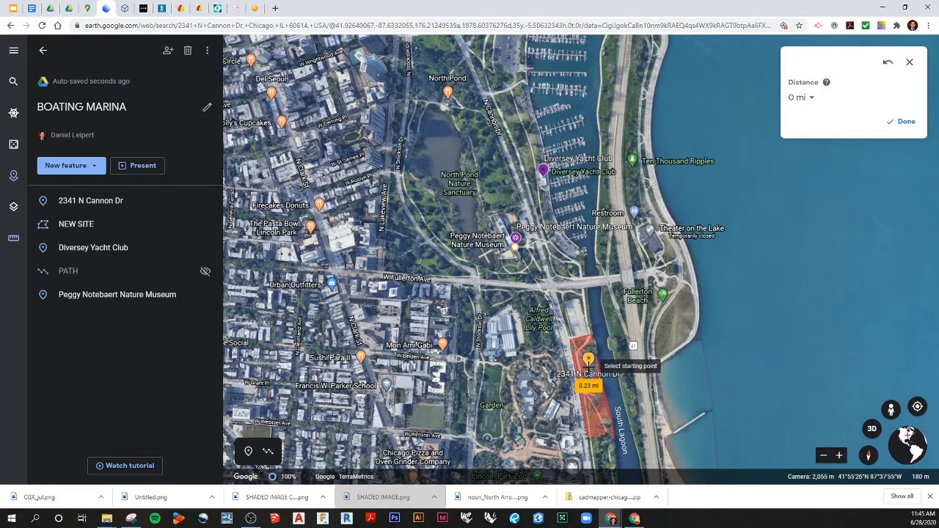
left_click(812, 98)
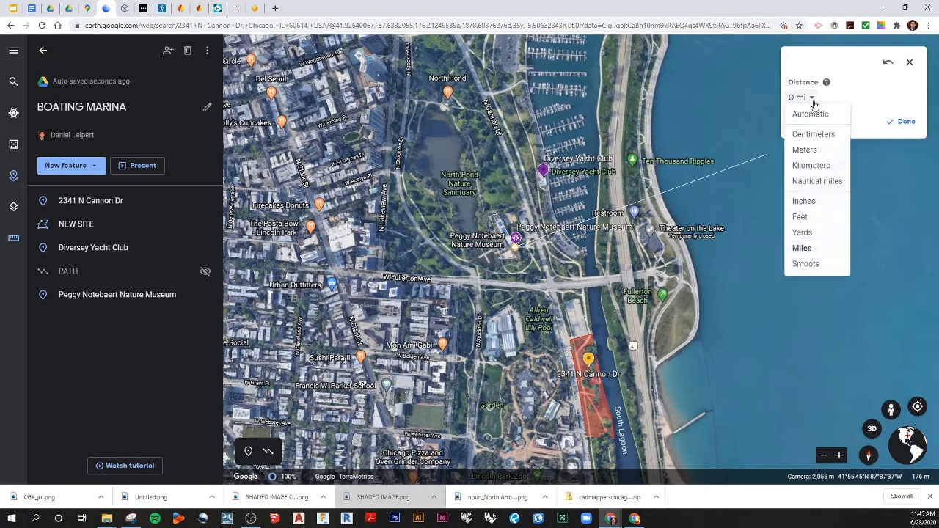
left_click(803, 218)
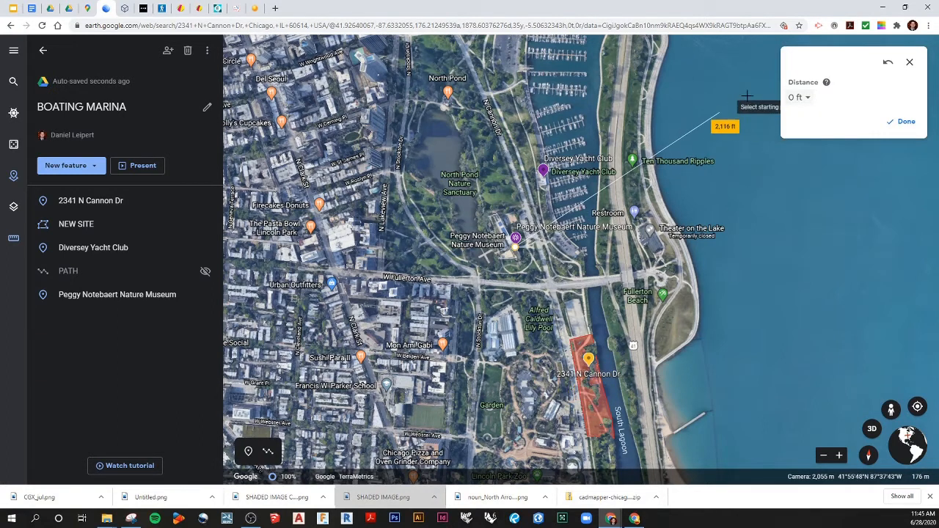
left_click(807, 99)
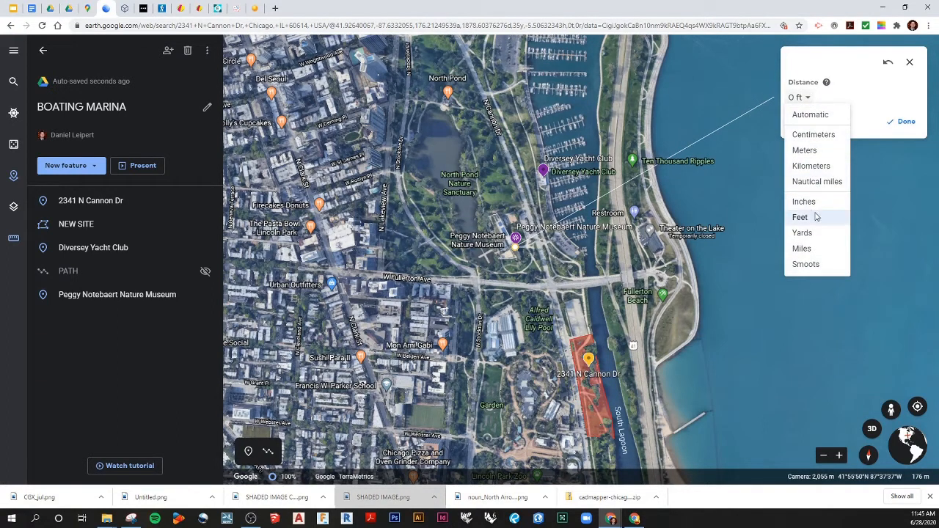
left_click(817, 250)
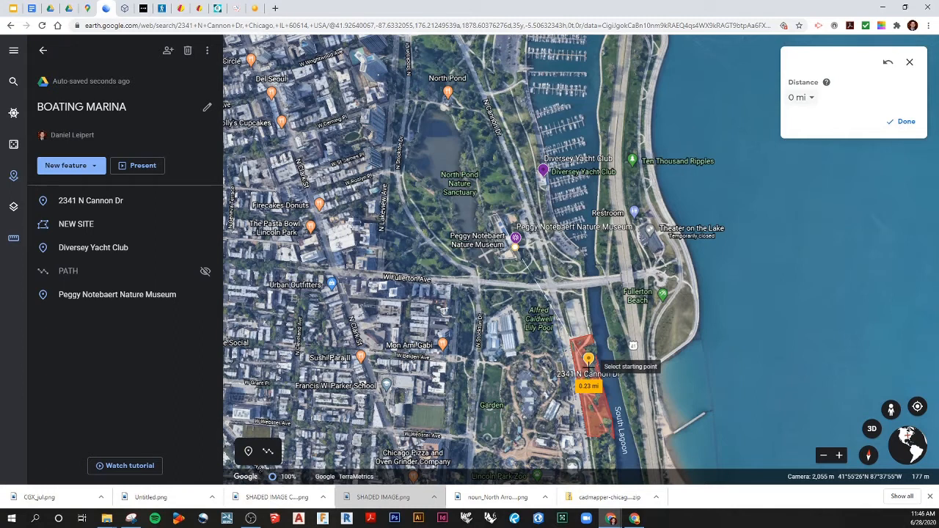
left_click(540, 247)
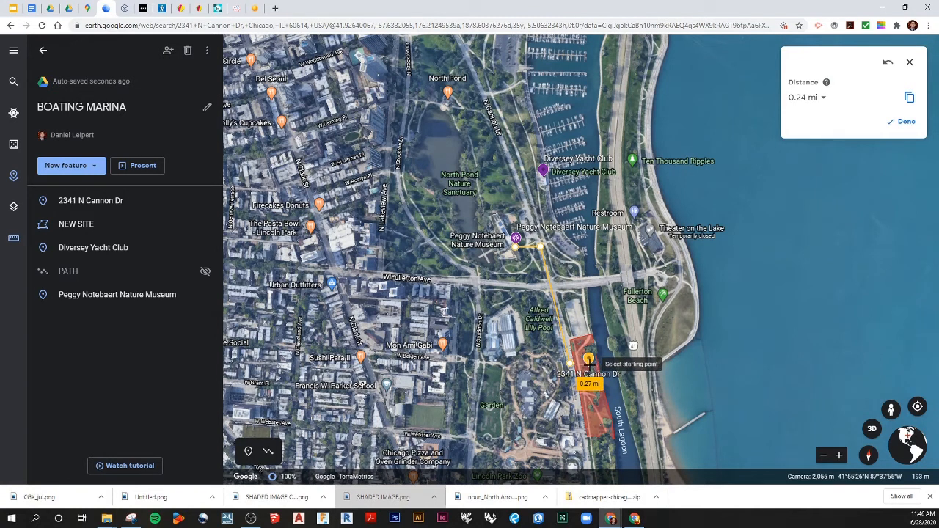
key("Escape")
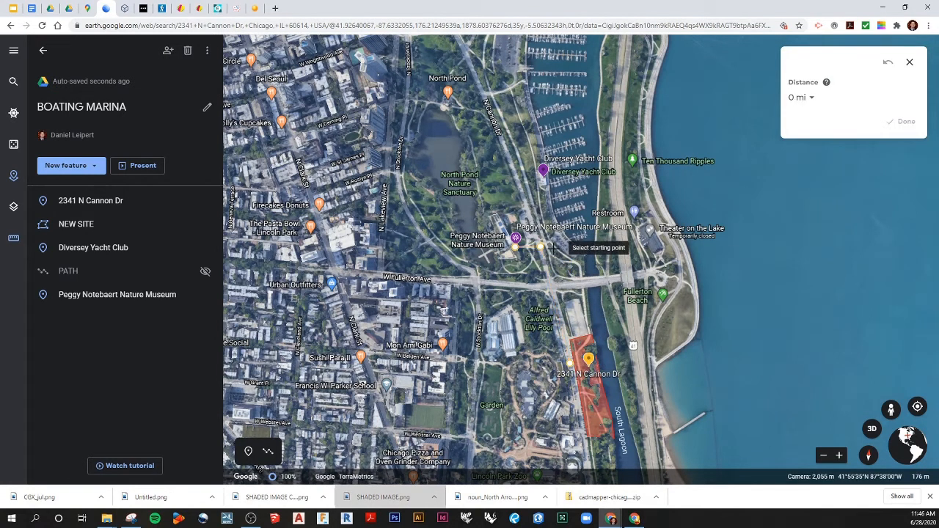
Step: Measure a multi-point route from the nature museum across W Fullerton Ave to the site's address placemark, and end the measurement
left_click(515, 245)
left_click(546, 243)
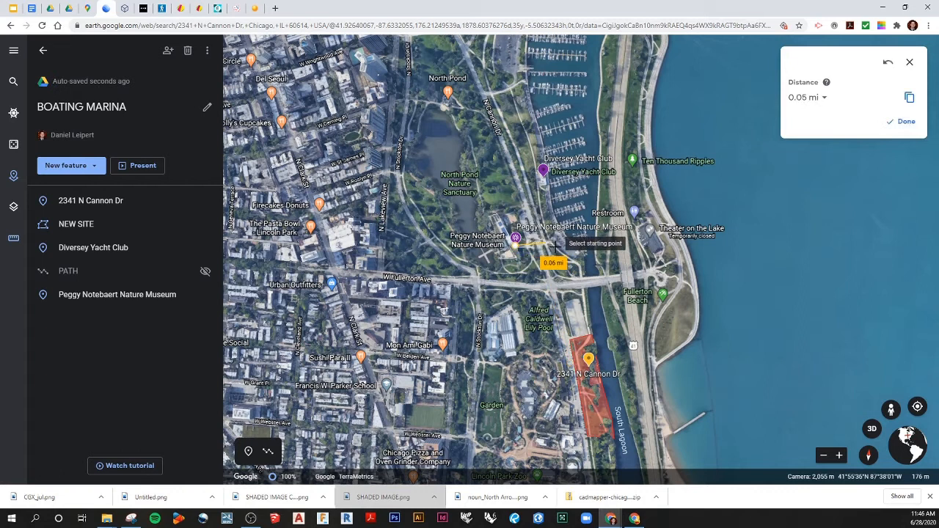
left_click(578, 263)
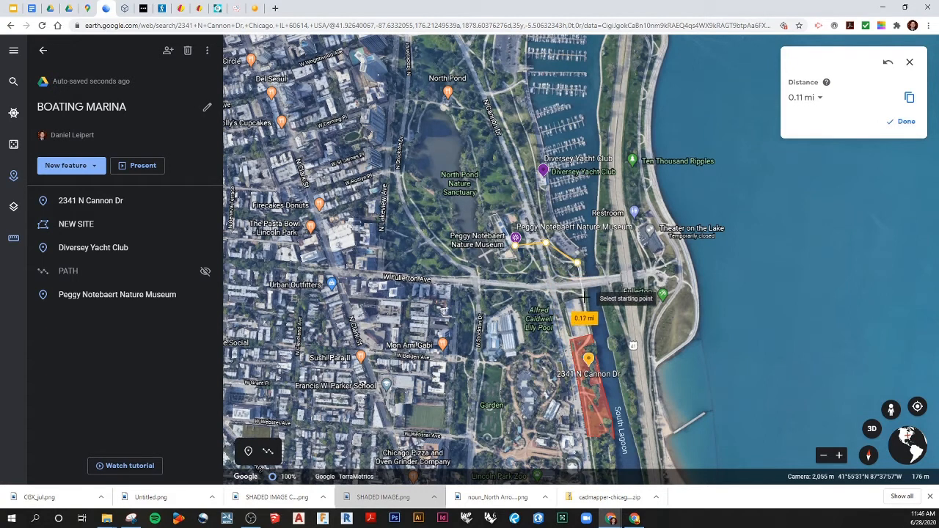
left_click(585, 296)
left_click(589, 335)
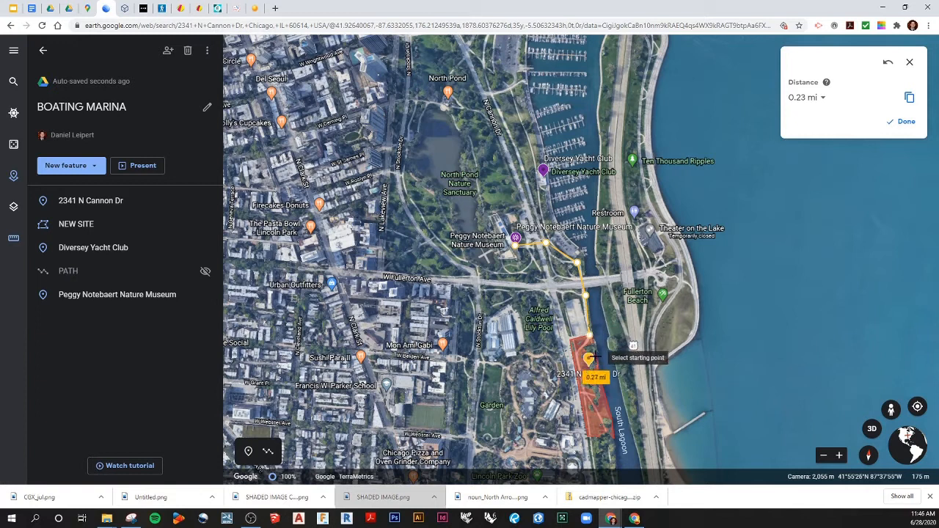
left_click(596, 351)
key("Escape")
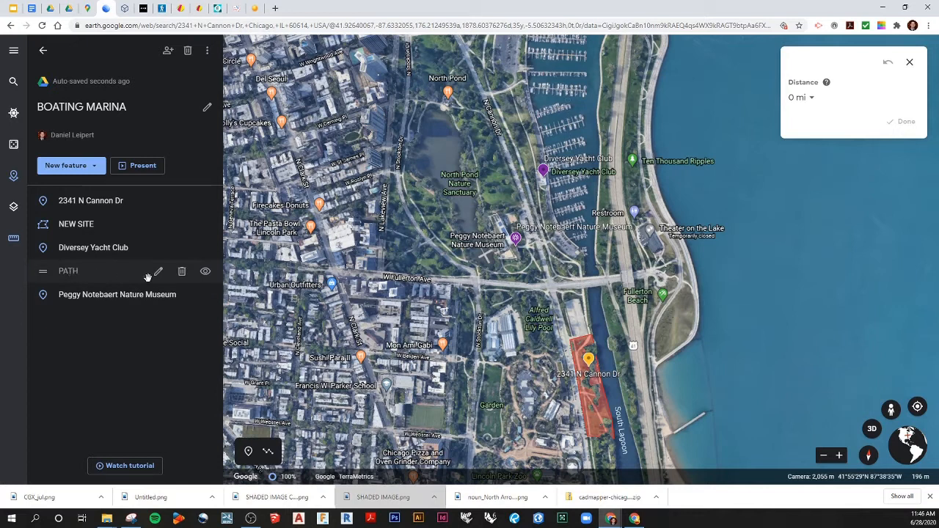
Step: Hide the Diversey Yacht Club, PATH and Peggy Notebaert Nature Museum features on the map
left_click(205, 273)
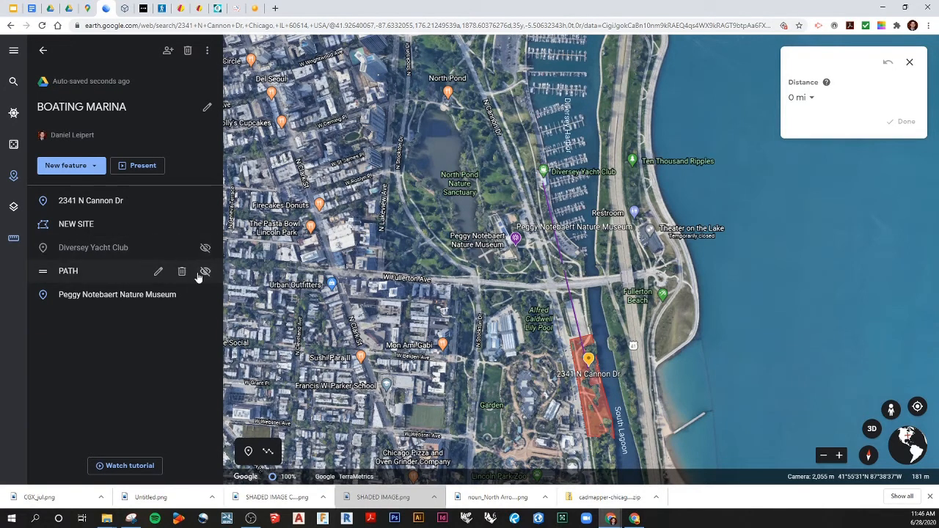
left_click(206, 272)
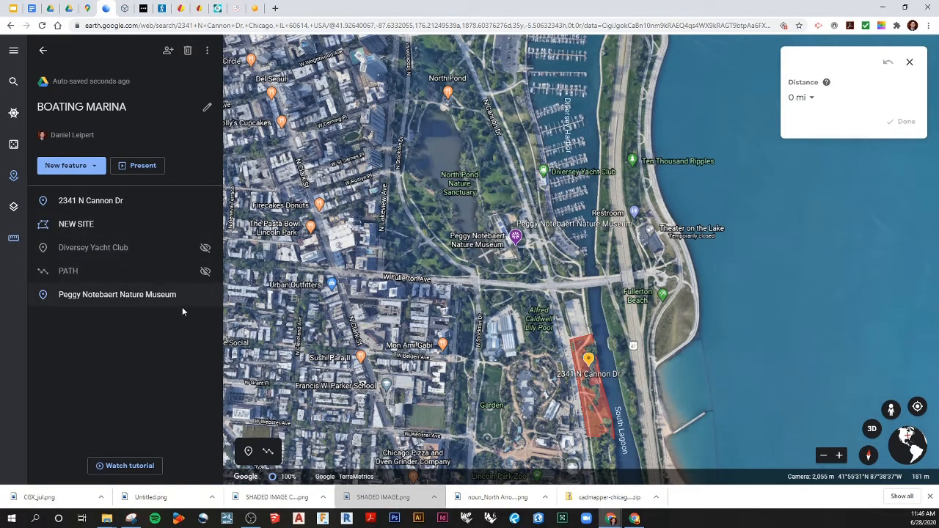
left_click(206, 298)
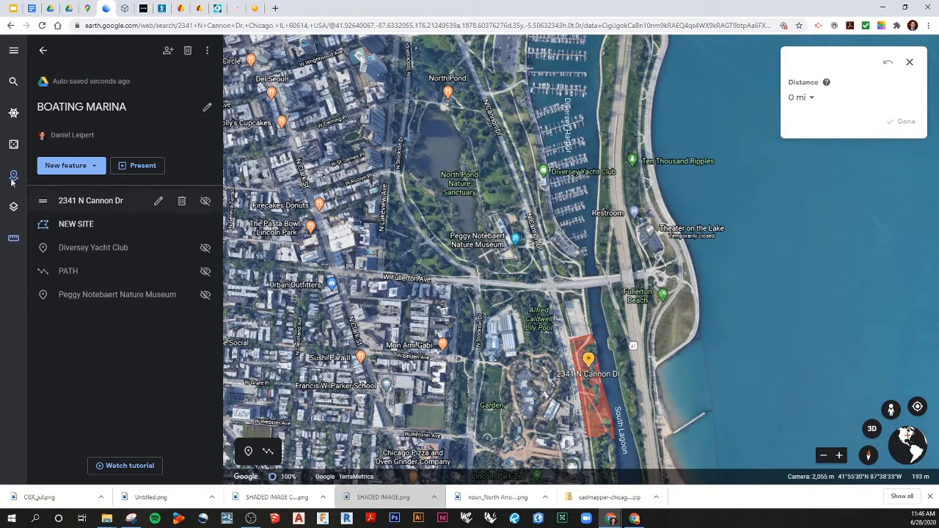
Step: Preview the Exploration map style and settle on Clean to remove all borders, labels, places and roads
left_click(14, 209)
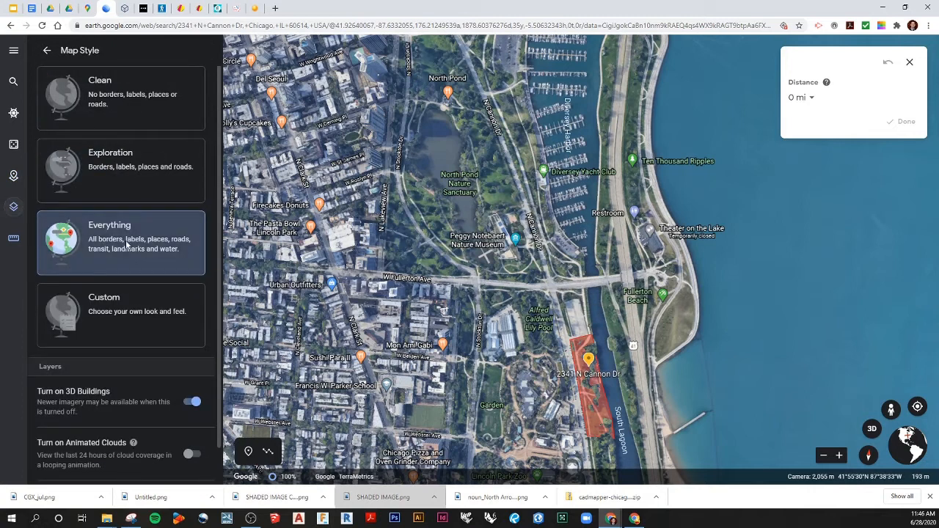
left_click(159, 175)
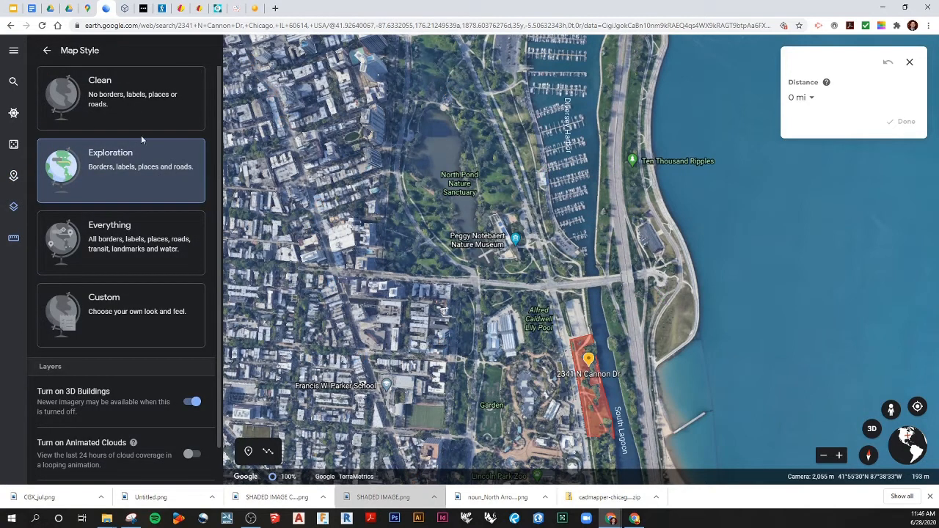
left_click(127, 107)
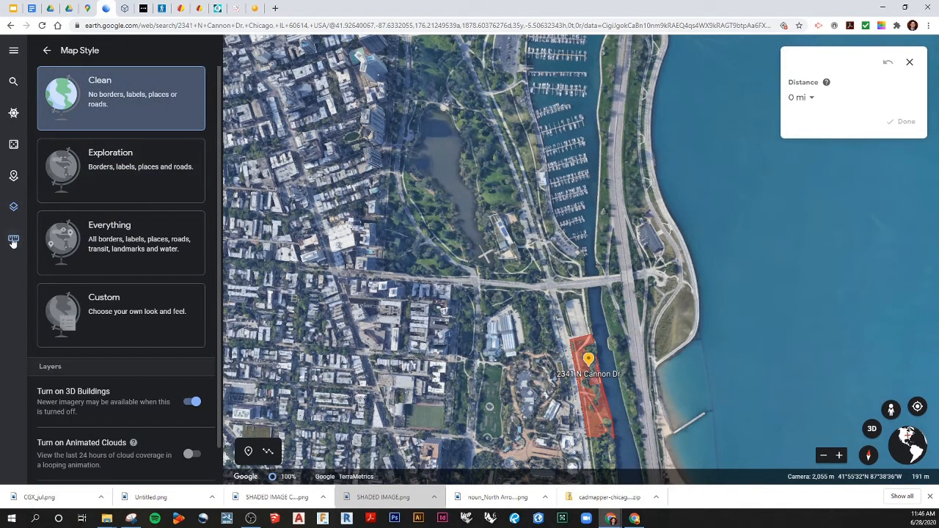
left_click(14, 211)
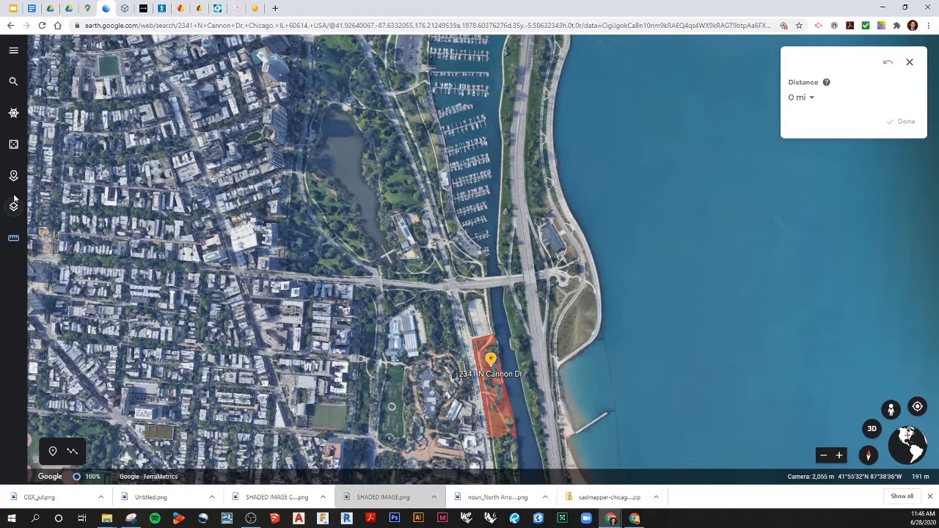
Step: Hide the site's address placemark and the NEW SITE shape in the BOATING MARINA project
left_click(14, 180)
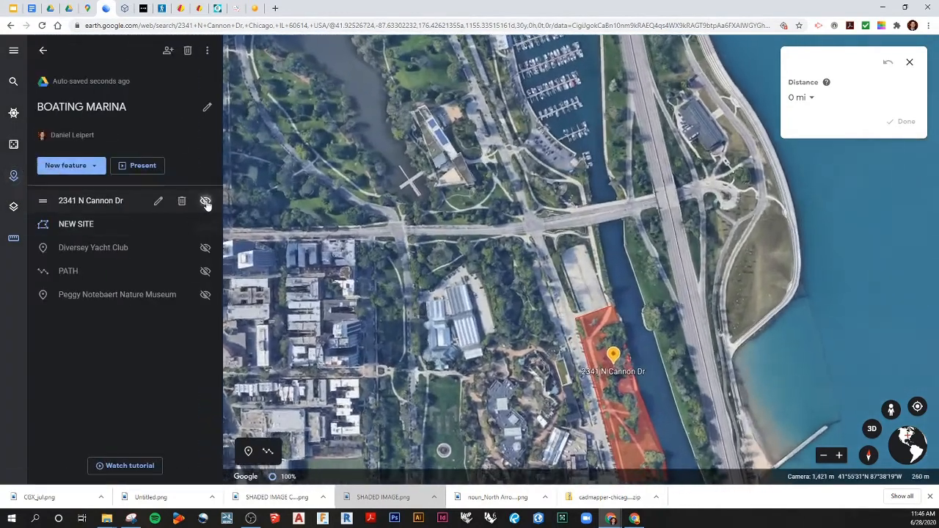
left_click(205, 200)
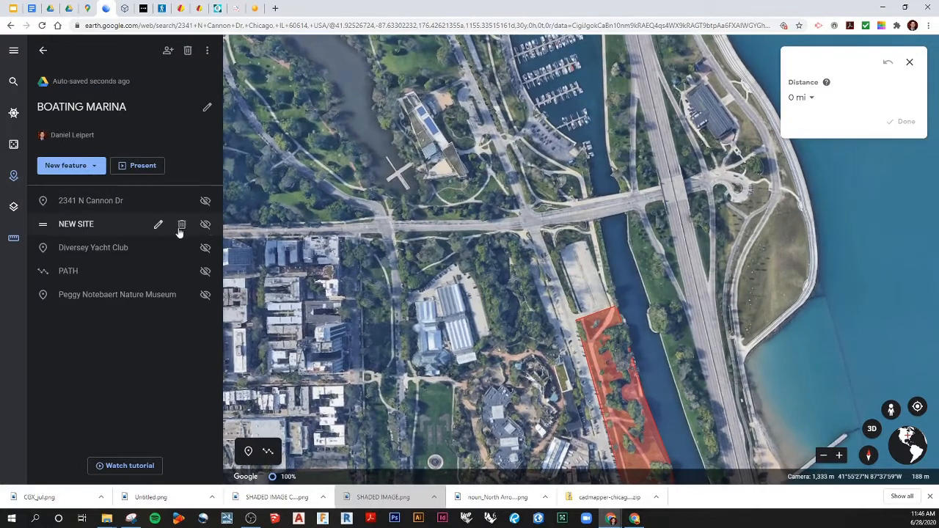
left_click(206, 224)
Step: Capture a rectangular snip of the clean aerial view around the site and harbour with the Snipping Tool
left_click_drag(585, 377, 515, 297)
scroll(451, 299, "down", 2)
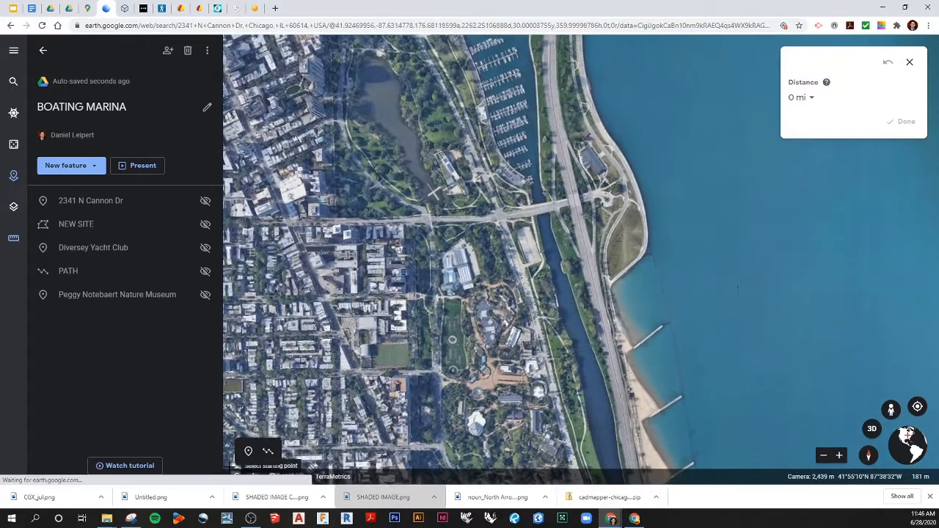
left_click(131, 518)
left_click(234, 46)
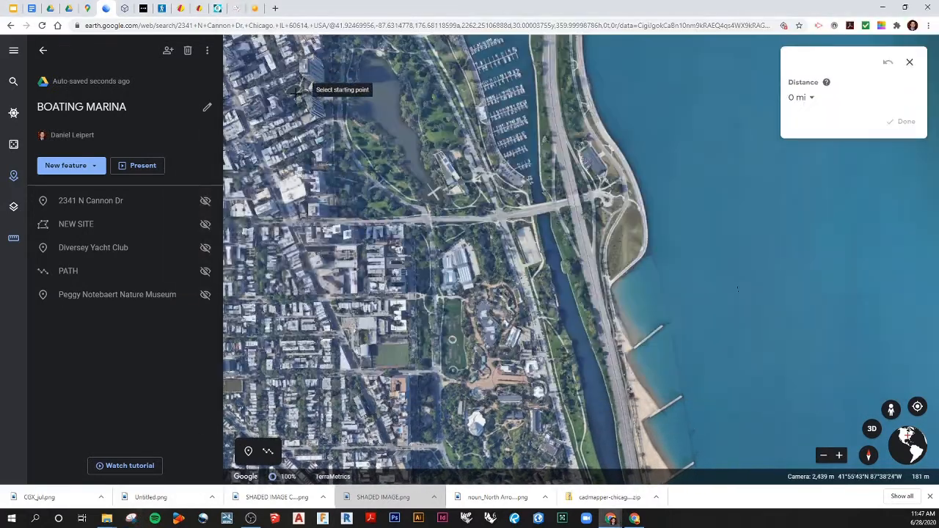
left_click_drag(252, 67, 716, 428)
left_click(225, 36)
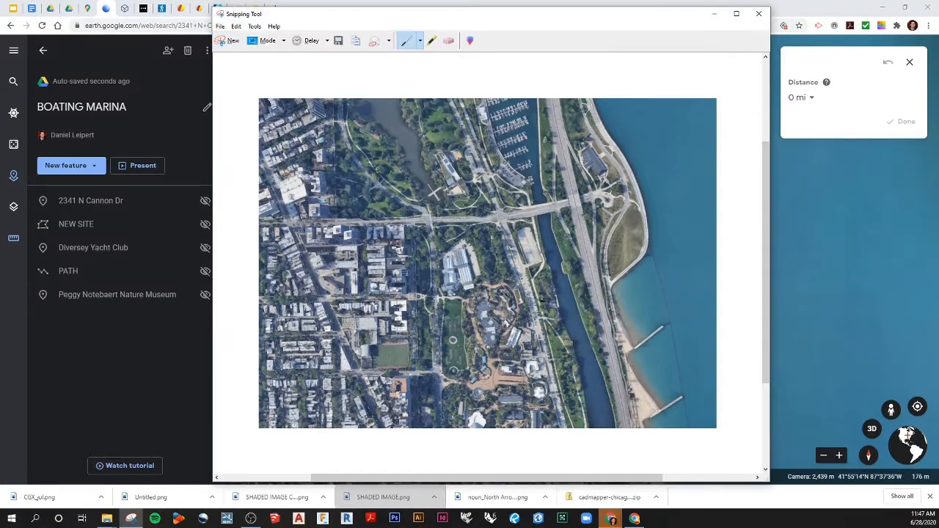
Step: Save the snip to the Desktop as the JPEG file MARINA 2 CLEAN, replacing the existing file, and close the Snipping Tool
left_click(338, 42)
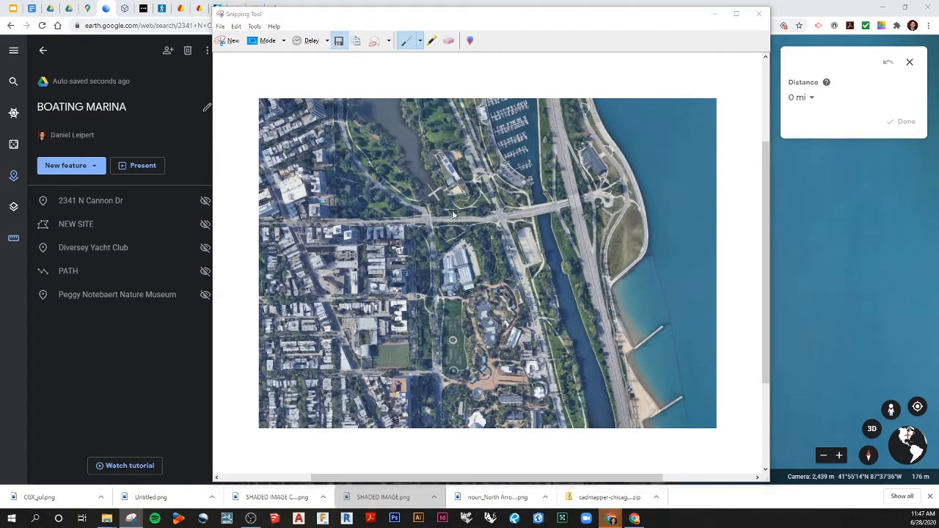
left_click(640, 192)
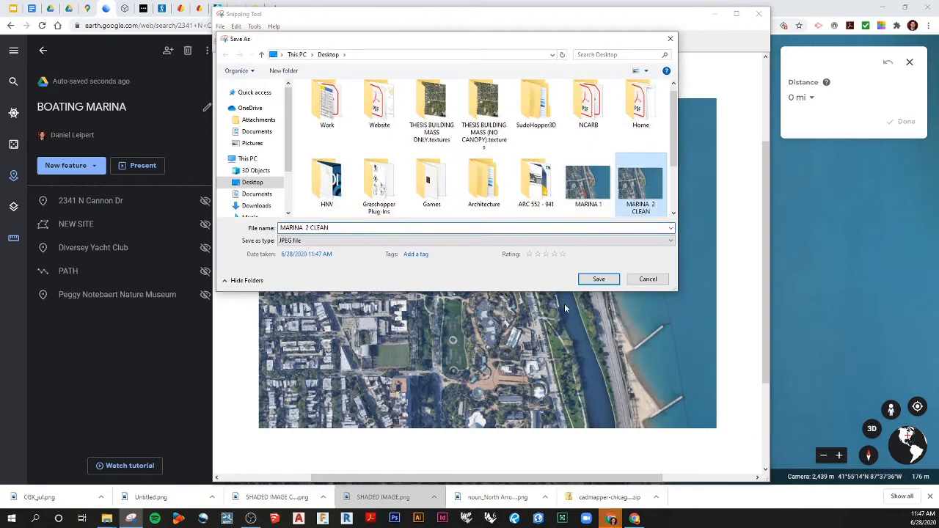
left_click(599, 279)
left_click(490, 261)
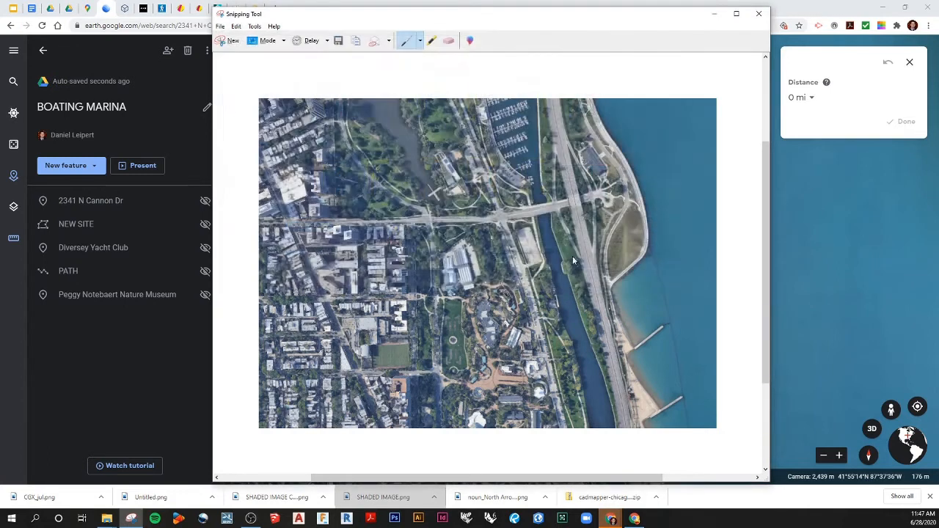
left_click(759, 13)
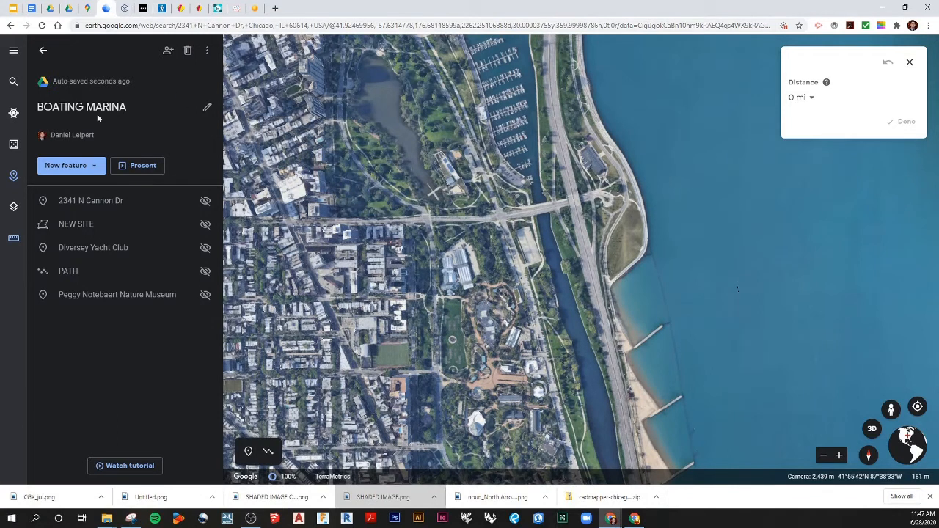
Step: Copy the Lincoln Park Boat Club's address from Google Maps and search for it in CADMAPPER's map creator, choosing the North Cannon Drive result
left_click(85, 8)
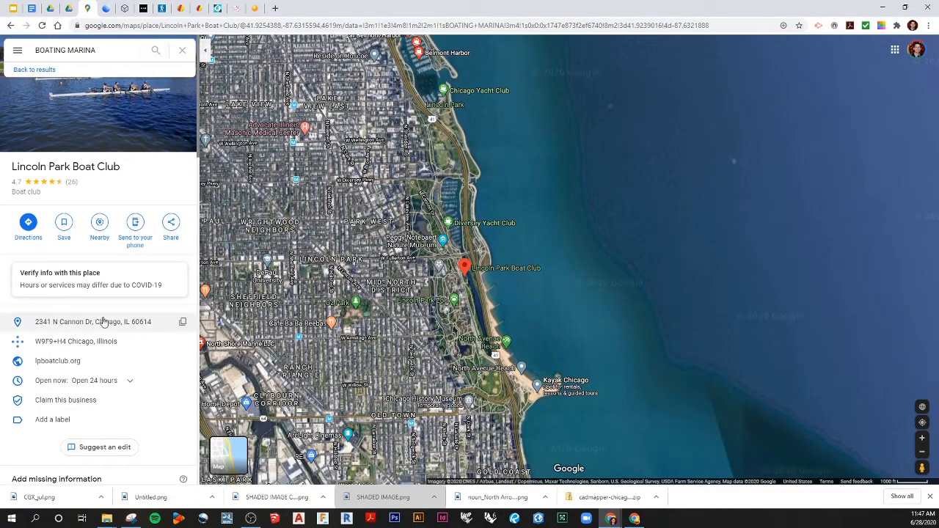
left_click(184, 323)
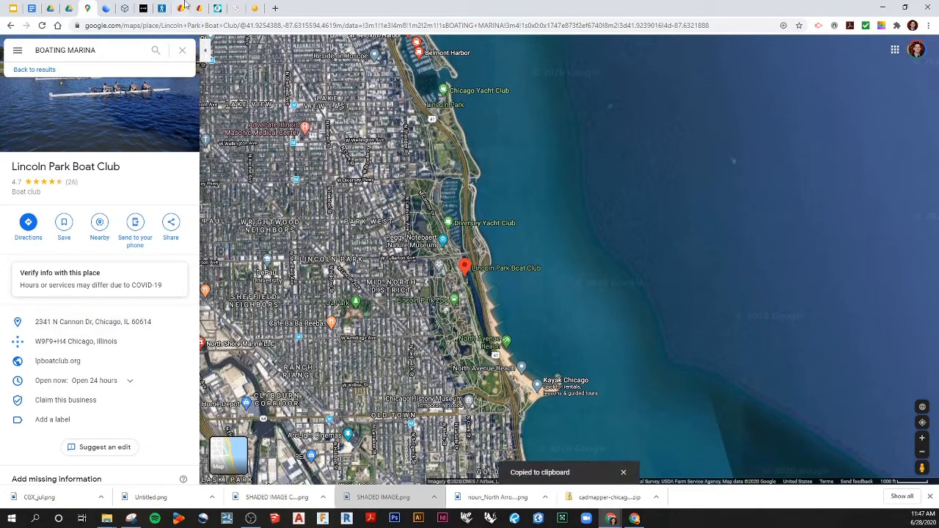
left_click(126, 9)
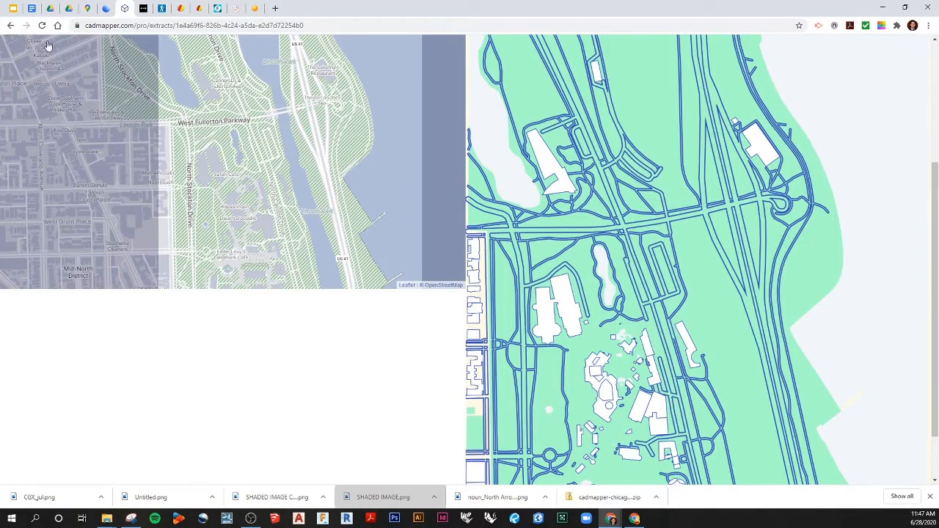
left_click(9, 26)
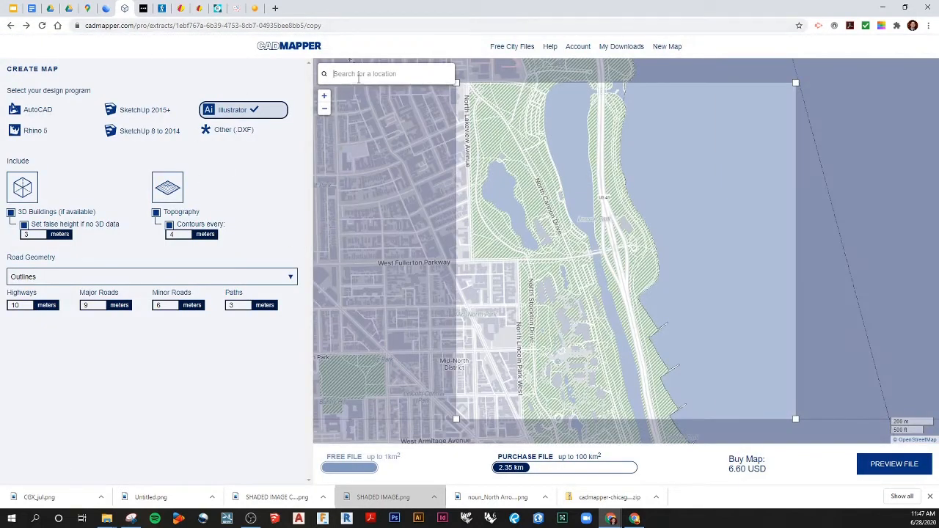
right_click(359, 80)
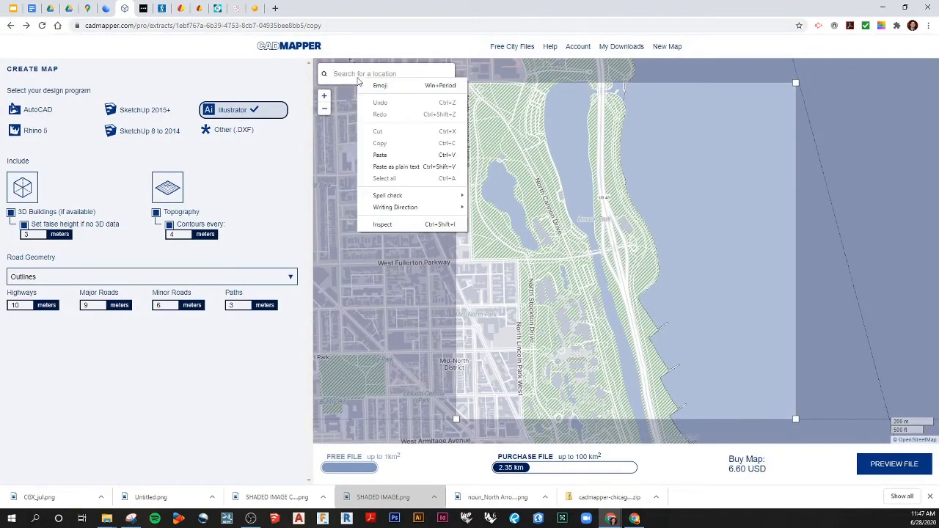
left_click(380, 155)
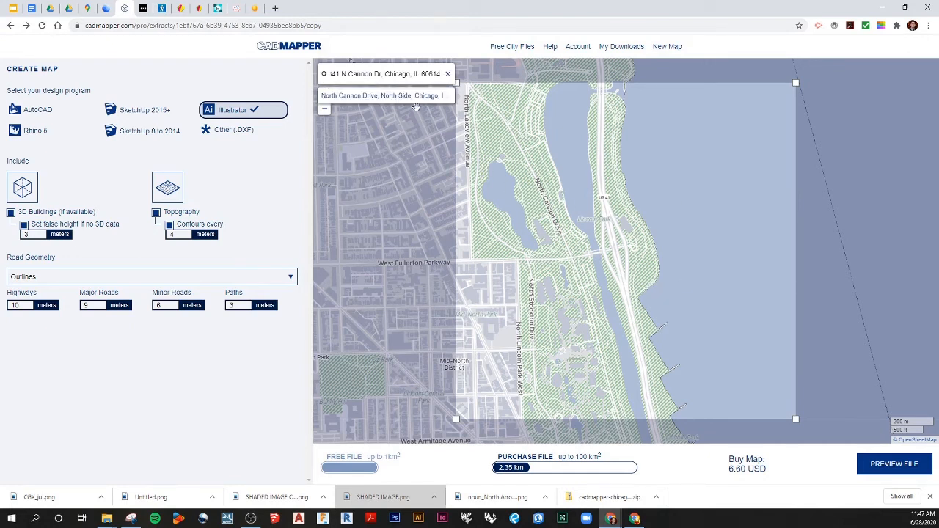
left_click(413, 96)
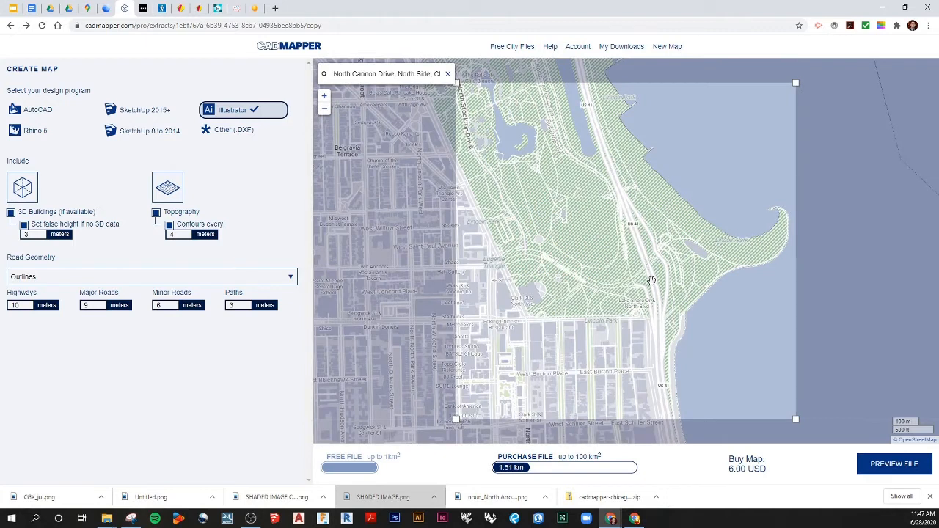
Step: Position CADMAPPER's map extract area over the harbour channel and parkland just south of West Fullerton Parkway, within the free file size
left_click_drag(649, 185, 690, 380)
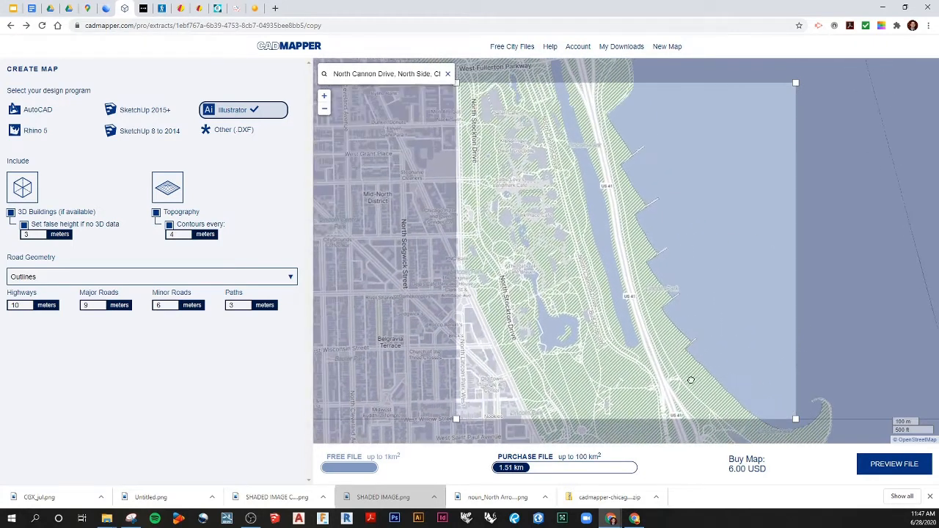
left_click_drag(695, 243, 703, 351)
scroll(641, 257, "down", 1)
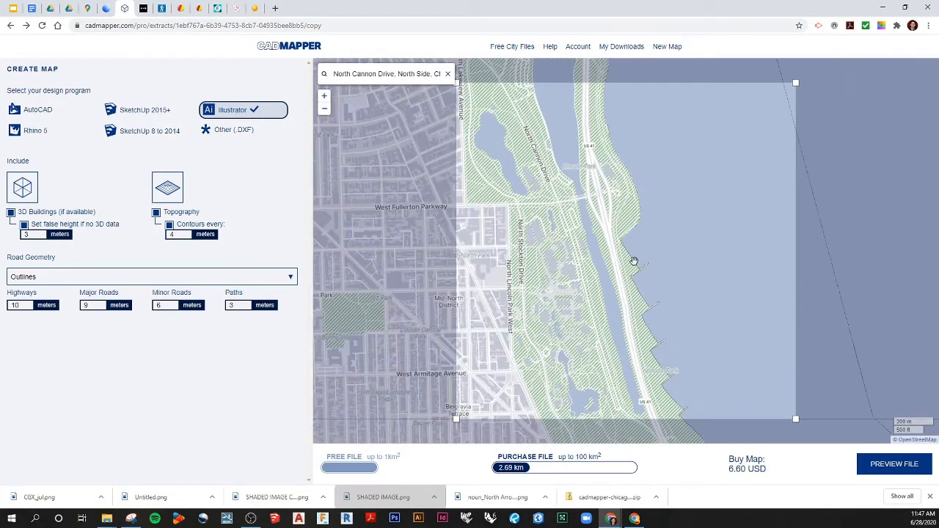
scroll(634, 261, "down", 1)
left_click_drag(640, 245, 673, 267)
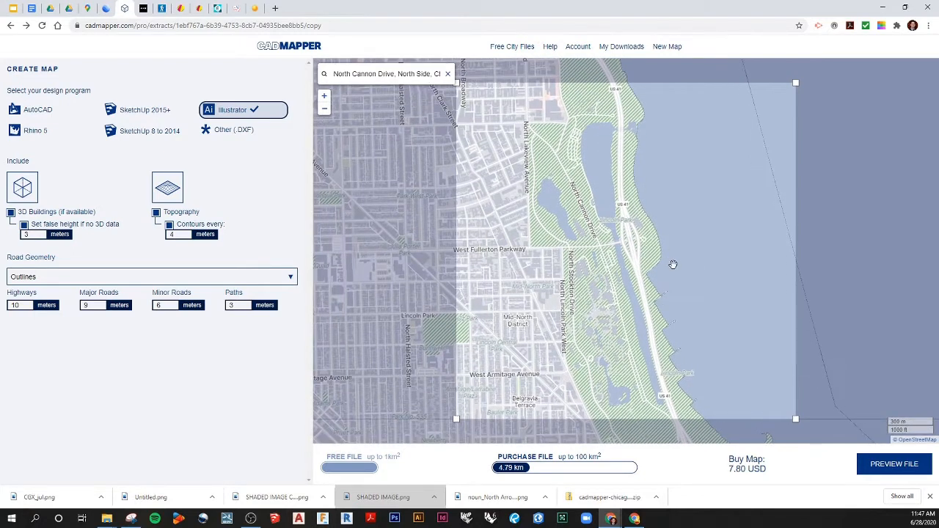
left_click_drag(669, 331, 649, 293)
scroll(606, 257, "up", 2)
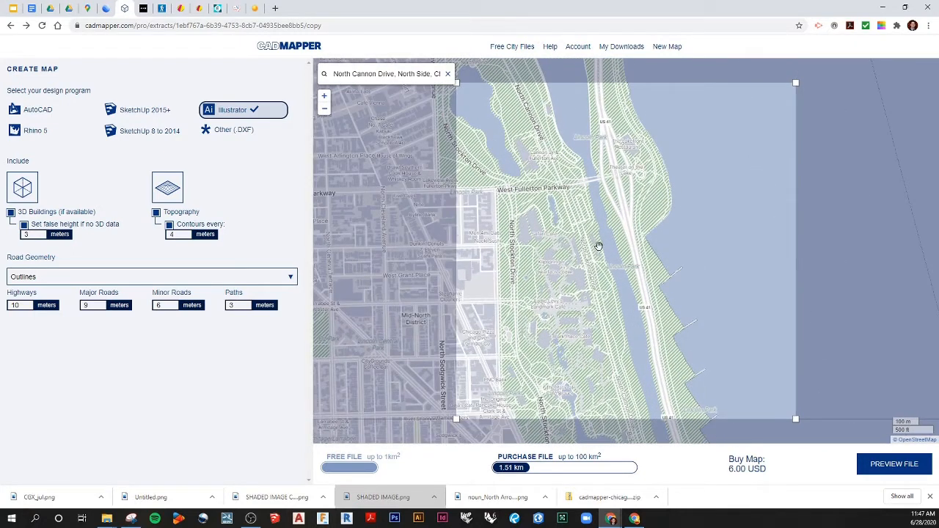
scroll(596, 252, "up", 3)
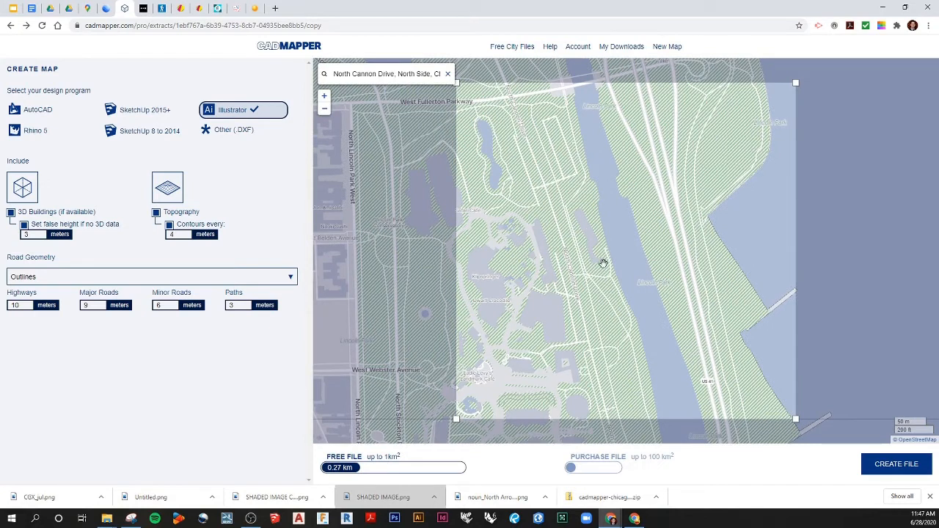
left_click_drag(674, 254, 644, 255)
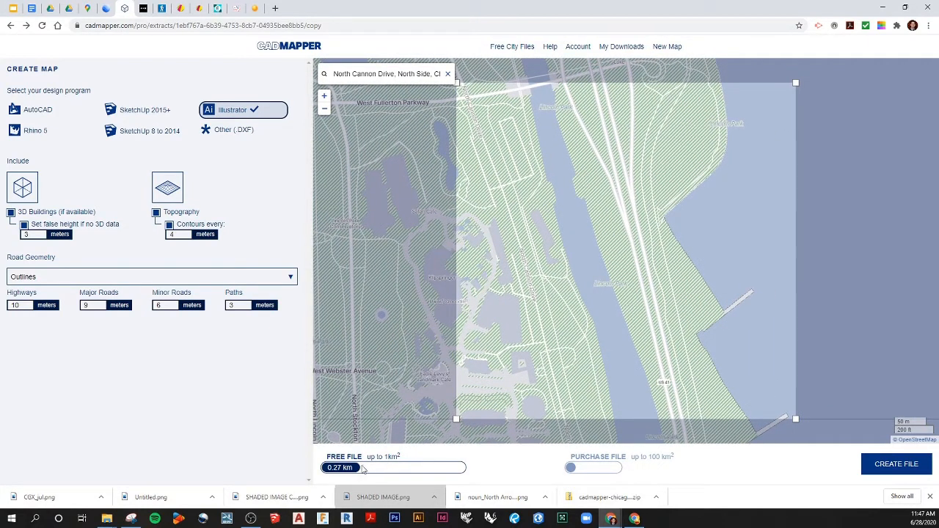
Step: Enlarge the extract area around the harbour and West Fullerton Parkway to about 0.96 km², staying under the 1 km² free limit
scroll(587, 265, "down", 1)
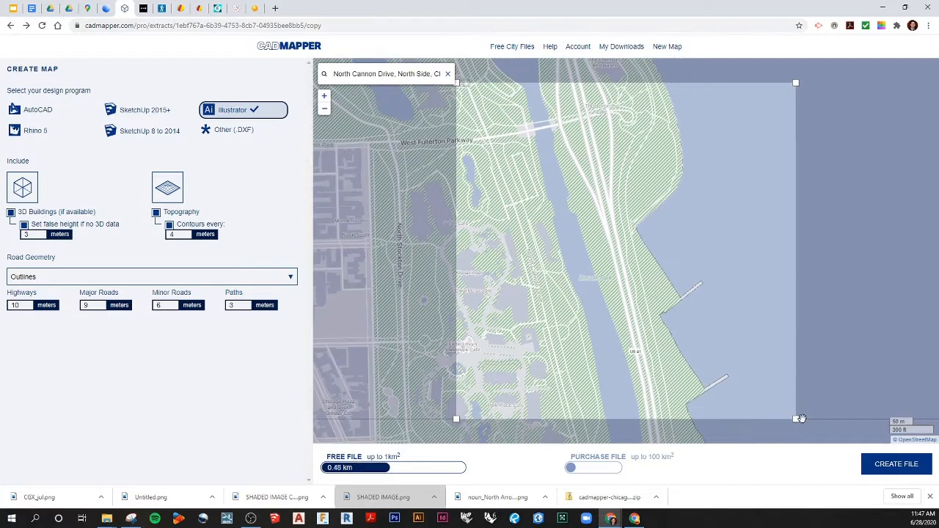
left_click_drag(455, 422, 533, 395)
scroll(533, 395, "down", 1)
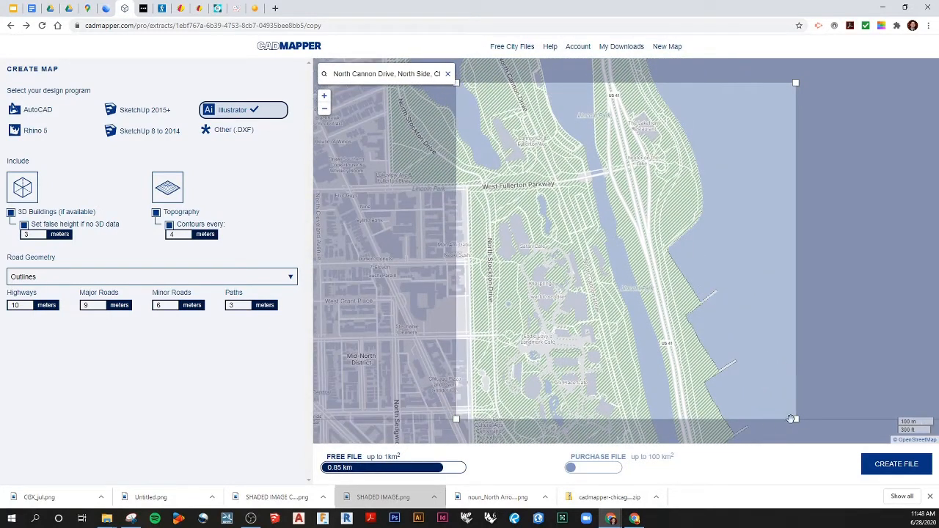
scroll(612, 358, "down", 1)
scroll(649, 363, "up", 1)
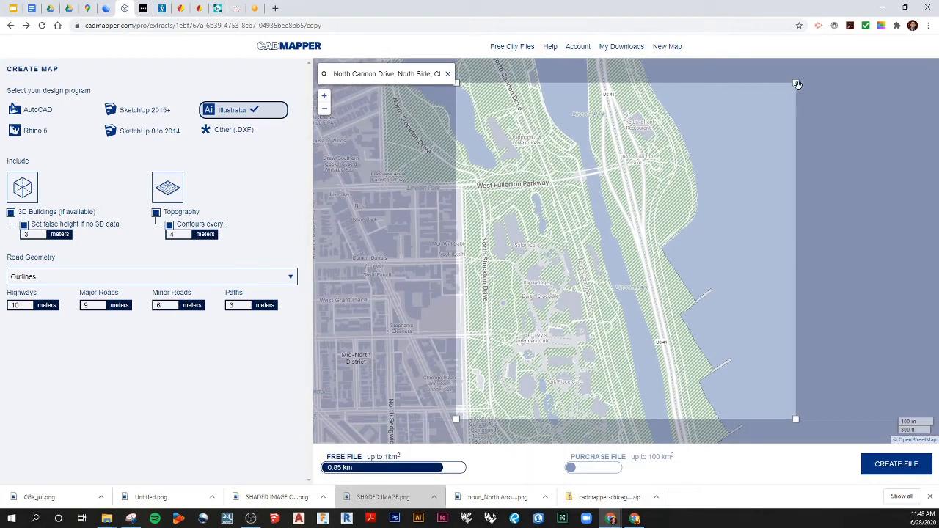
left_click_drag(456, 84, 447, 67)
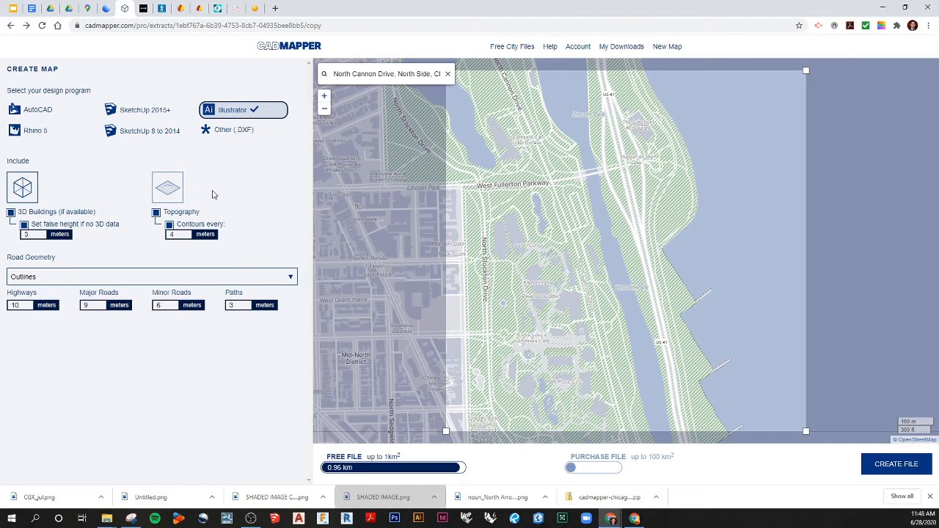
Step: Create the Illustrator map file for the selected area and download it
left_click(890, 468)
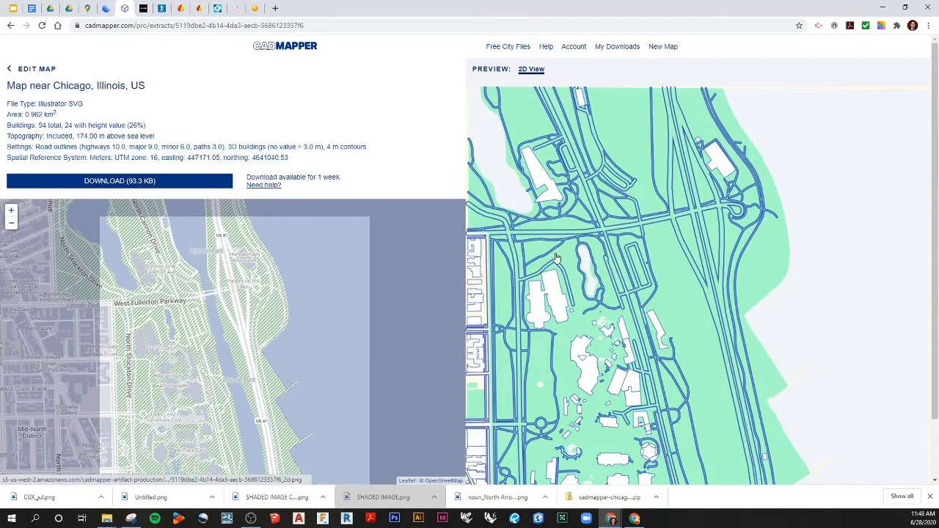
left_click(128, 182)
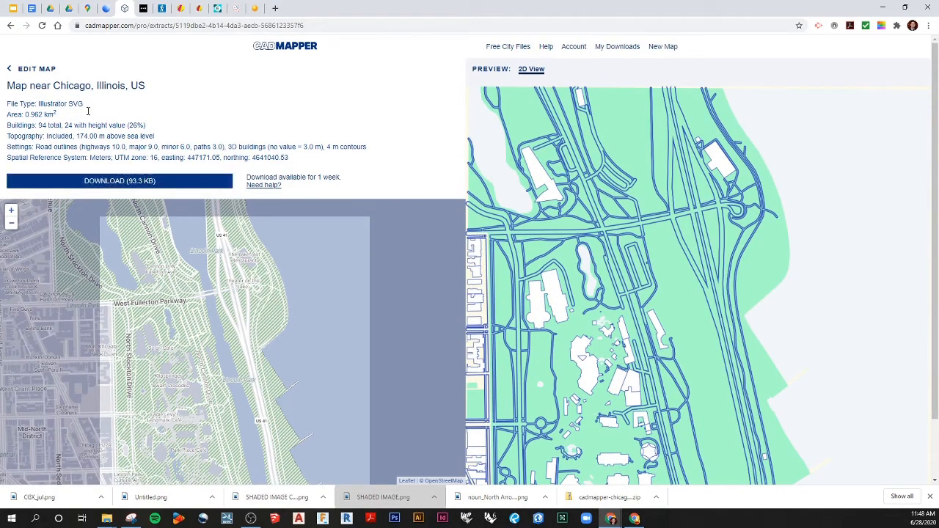
left_click(128, 182)
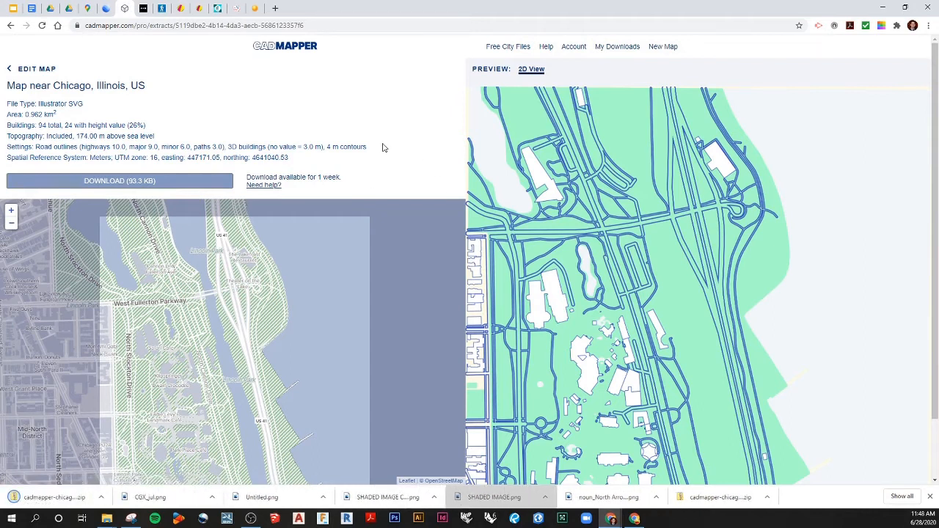
Step: Save the 2D map preview image to the Desktop as the PNG file SHADED IMAGE, replacing the existing file
right_click(611, 184)
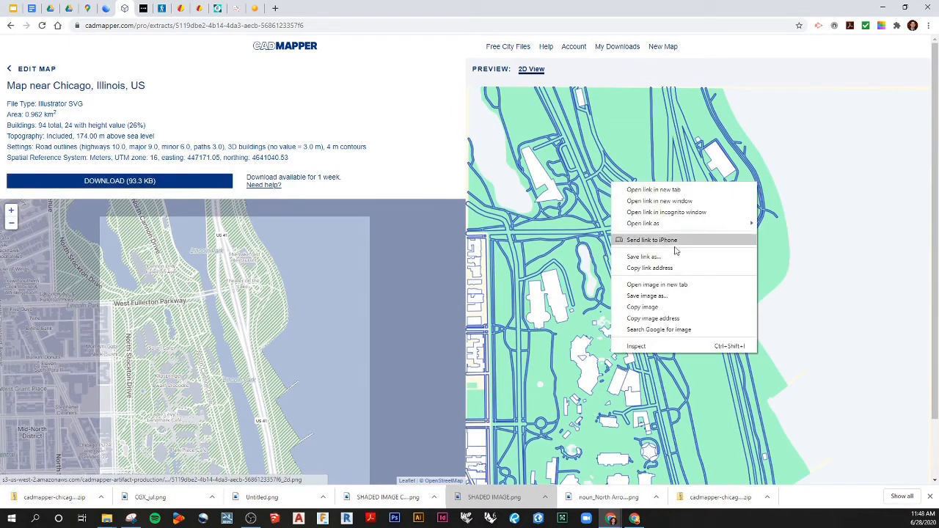
left_click(667, 296)
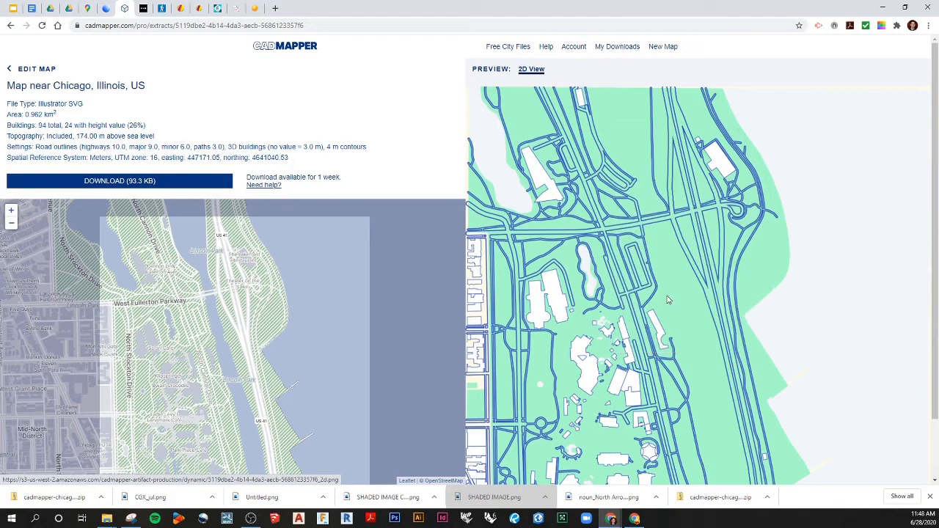
left_click(381, 177)
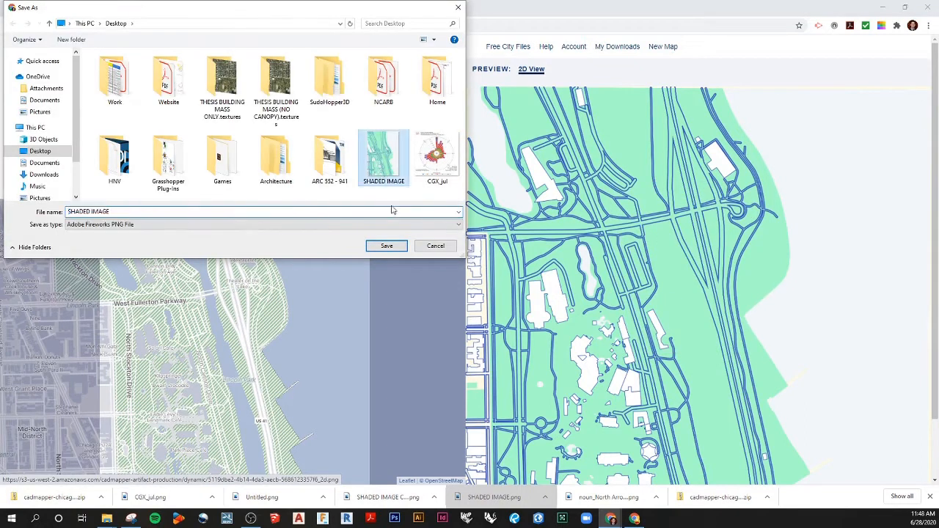
left_click(377, 246)
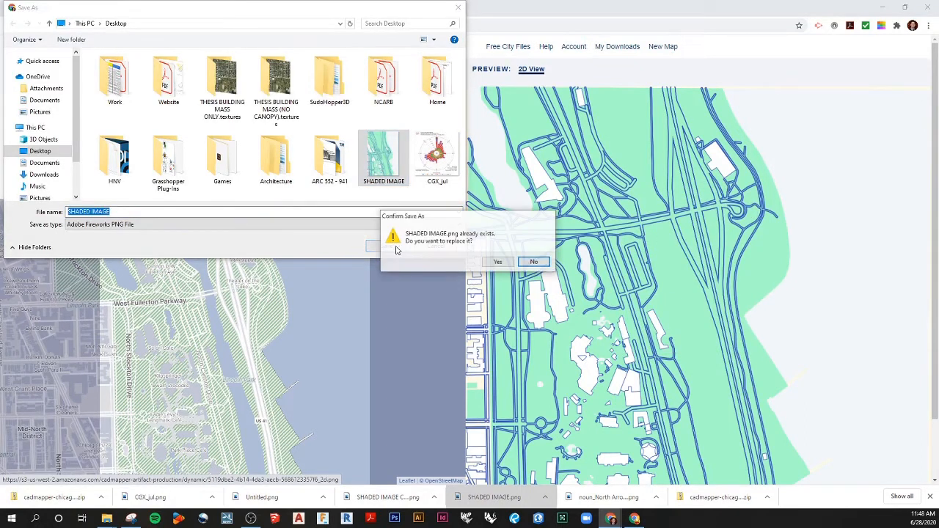
left_click(500, 263)
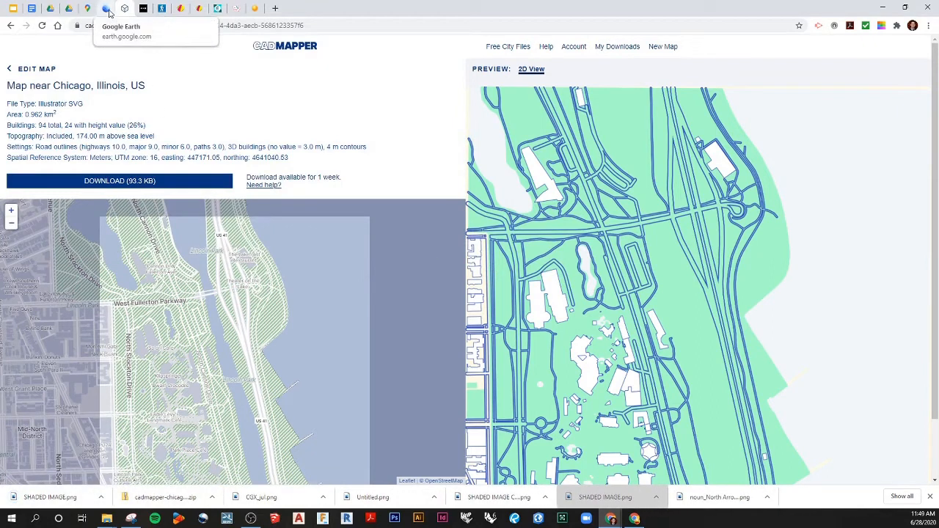
Step: Switch to Gravit Designer and create a new design with the US-Letter Landscape (11x8.5 in) paper size
left_click(196, 9)
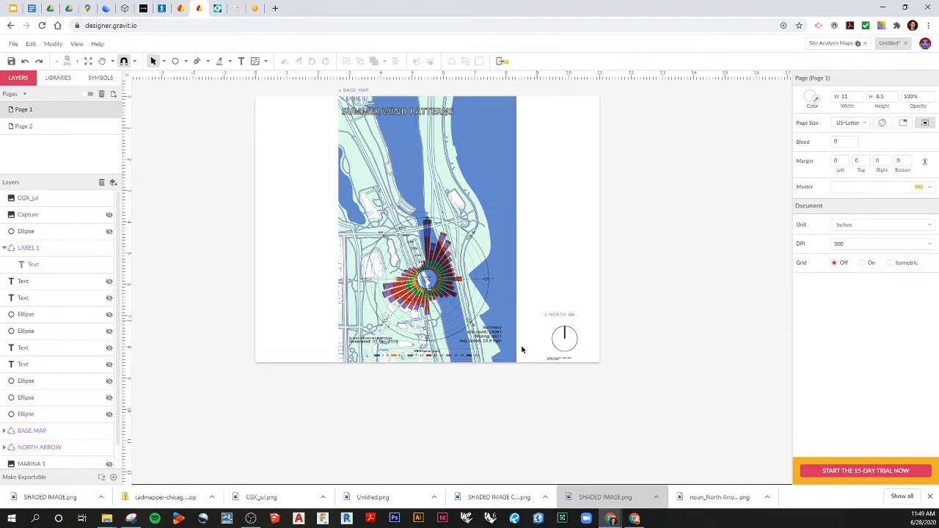
left_click(14, 45)
left_click(32, 61)
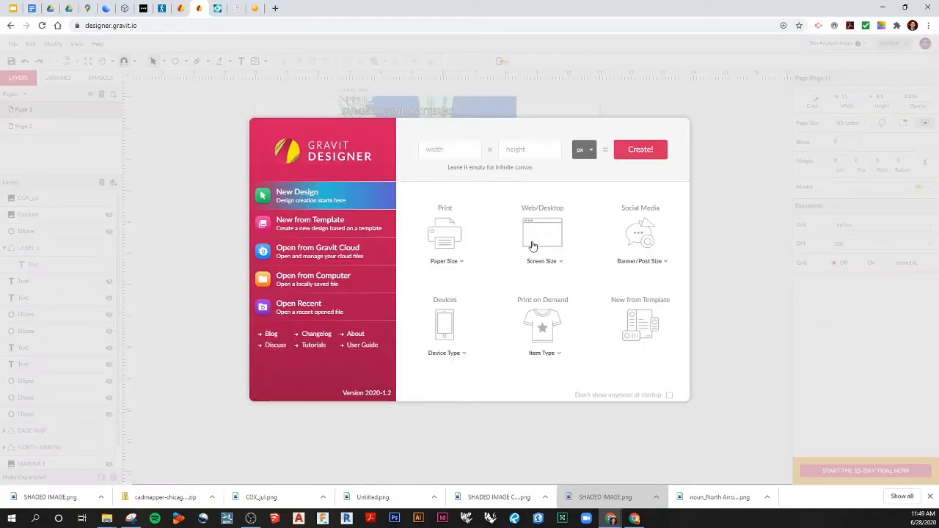
left_click(459, 263)
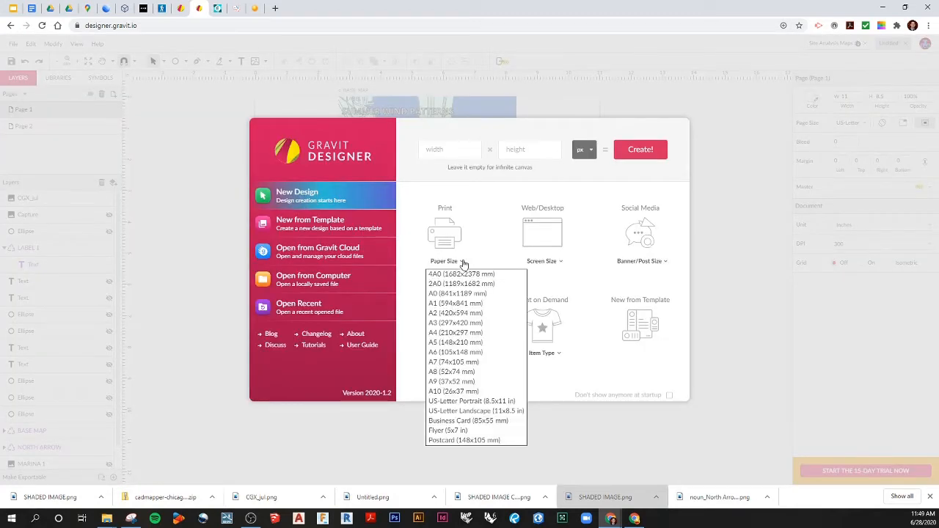
left_click(463, 413)
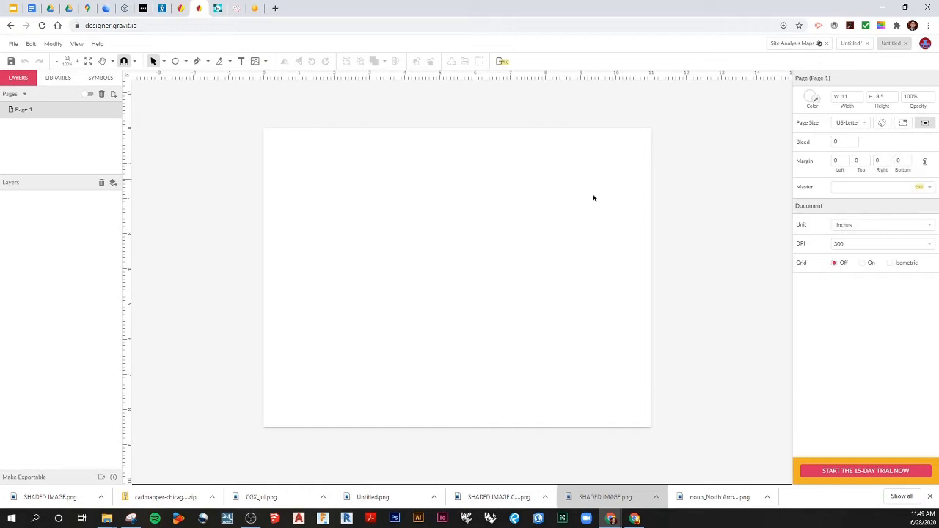
Step: Place the SHADED IMAGE file from the Desktop onto the blank page
left_click(13, 45)
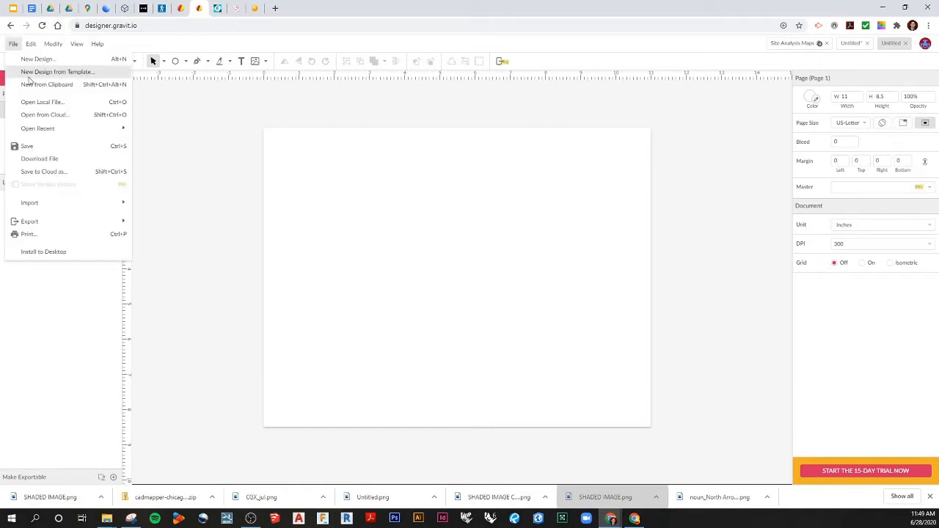
mouse_move(34, 203)
left_click(163, 204)
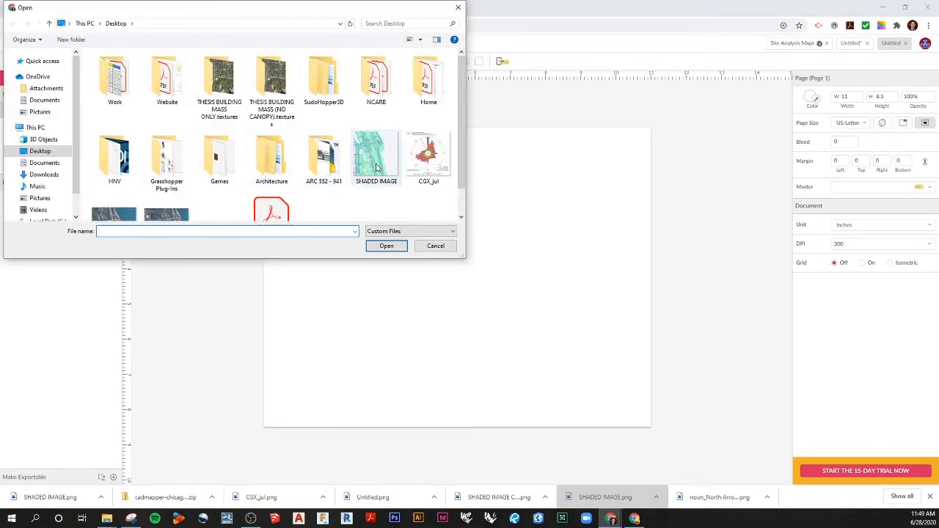
scroll(375, 166, "down", 1)
scroll(375, 166, "up", 1)
left_click(373, 159)
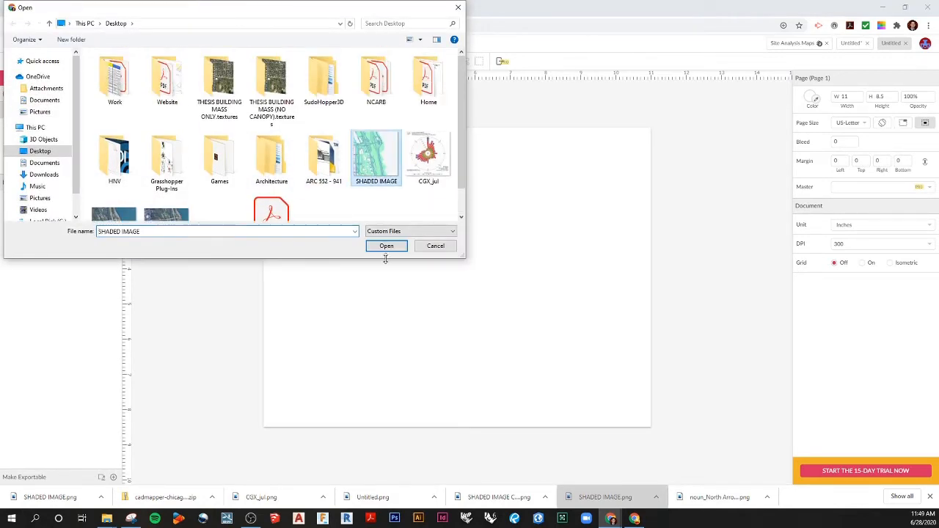
left_click(387, 246)
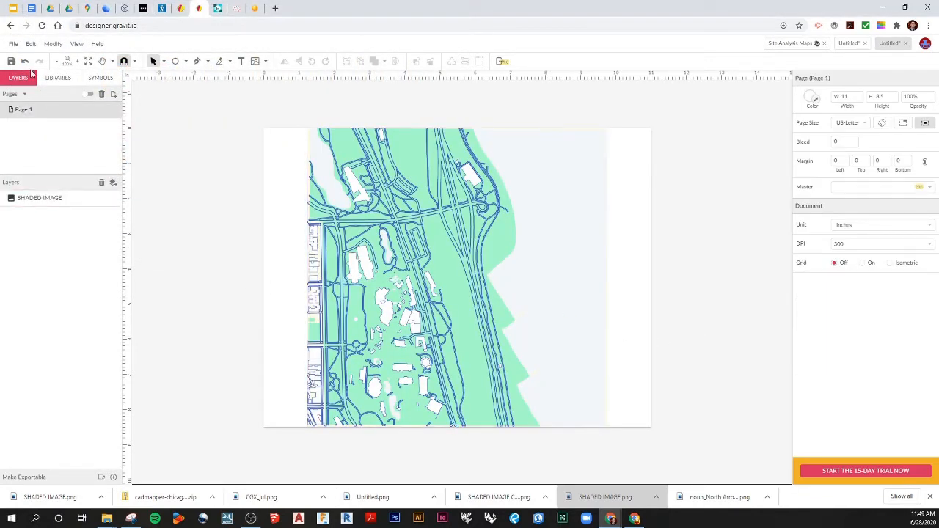
Step: Try to place another file from the Downloads folder into the design, with all file types listed
left_click(13, 43)
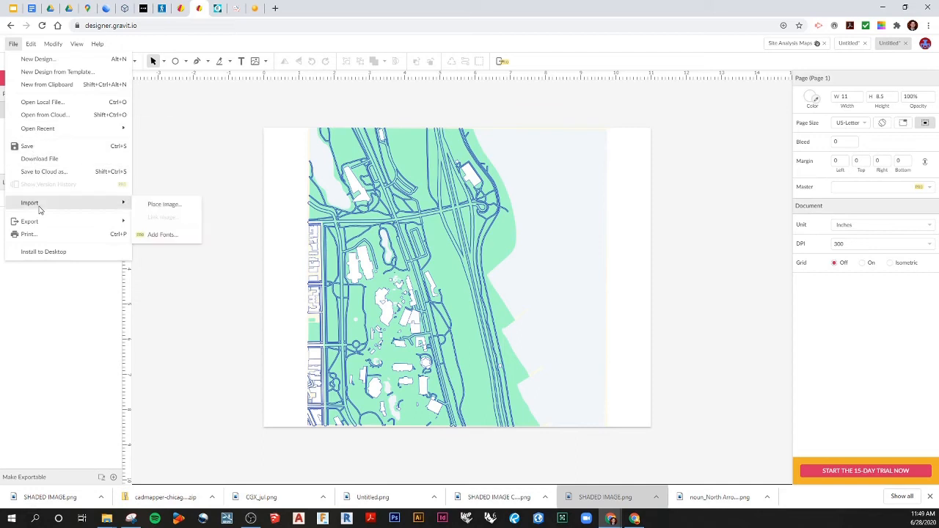
mouse_move(49, 222)
mouse_move(64, 204)
left_click(165, 203)
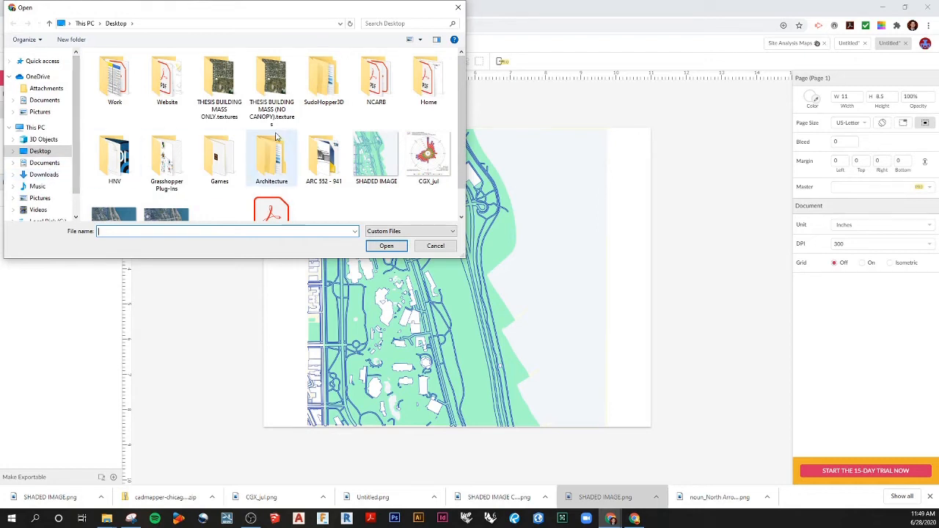
left_click(46, 176)
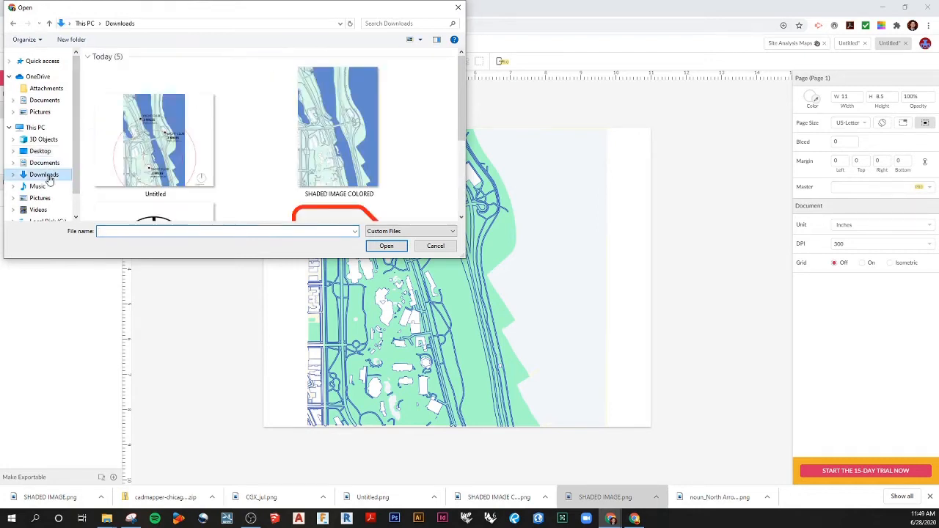
left_click(421, 232)
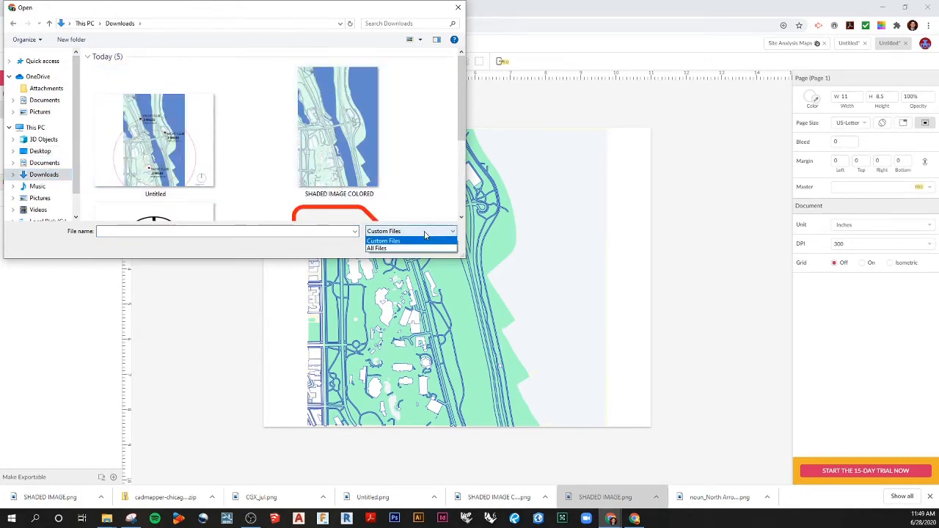
left_click(408, 246)
scroll(210, 168, "down", 3)
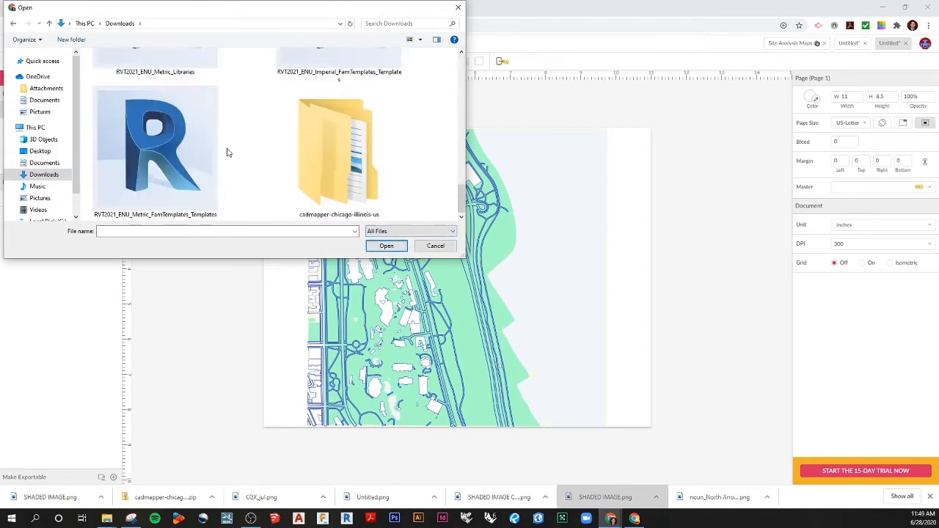
scroll(226, 151, "up", 3)
left_click(179, 136)
double_click(181, 135)
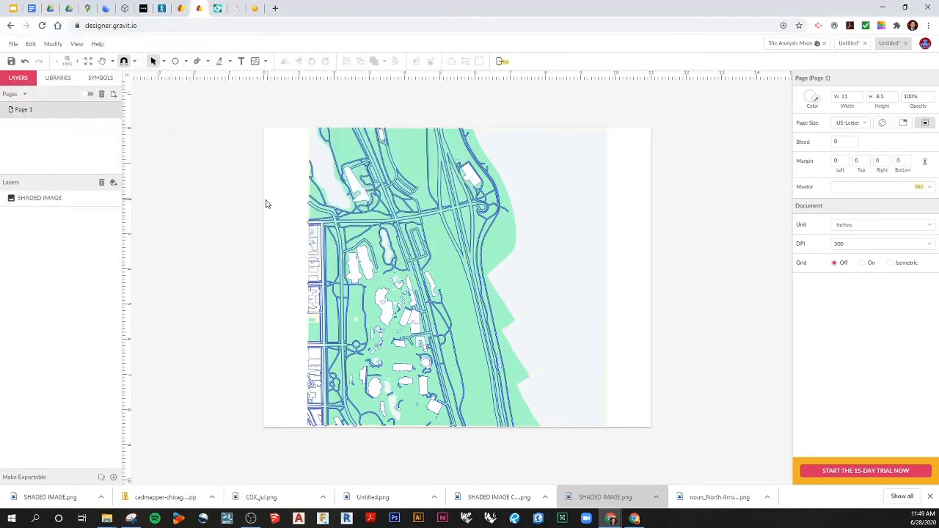
Step: Switch to File Explorer and extract the cadmapper-chicago-illinois-us (1) zip archive in the Downloads folder
left_click(14, 44)
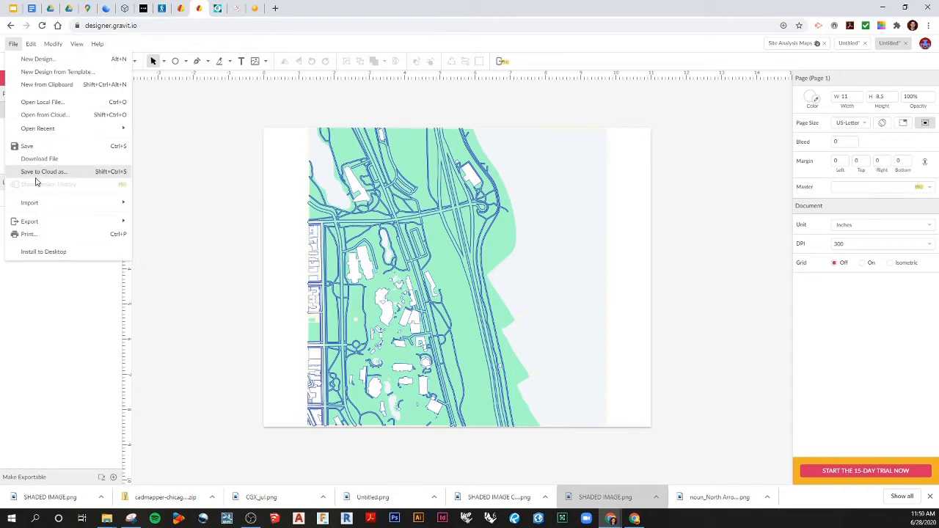
mouse_move(41, 222)
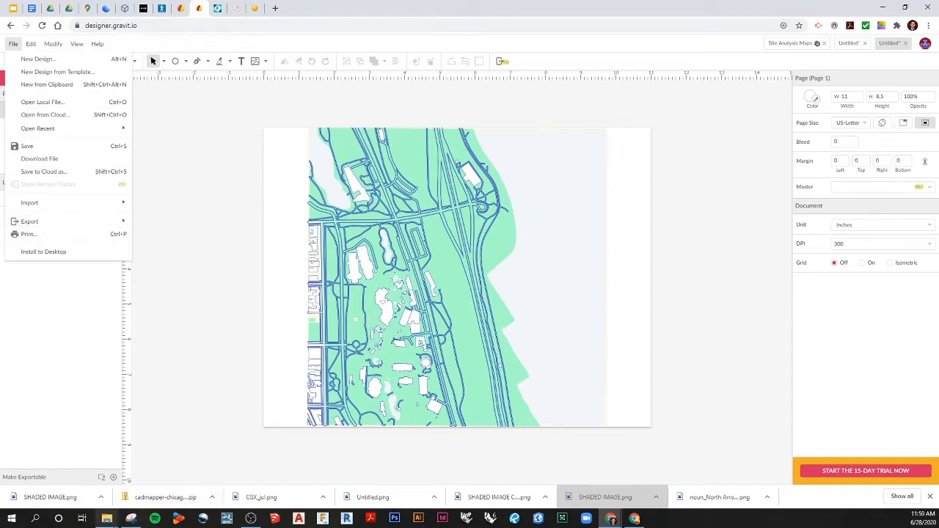
mouse_move(107, 519)
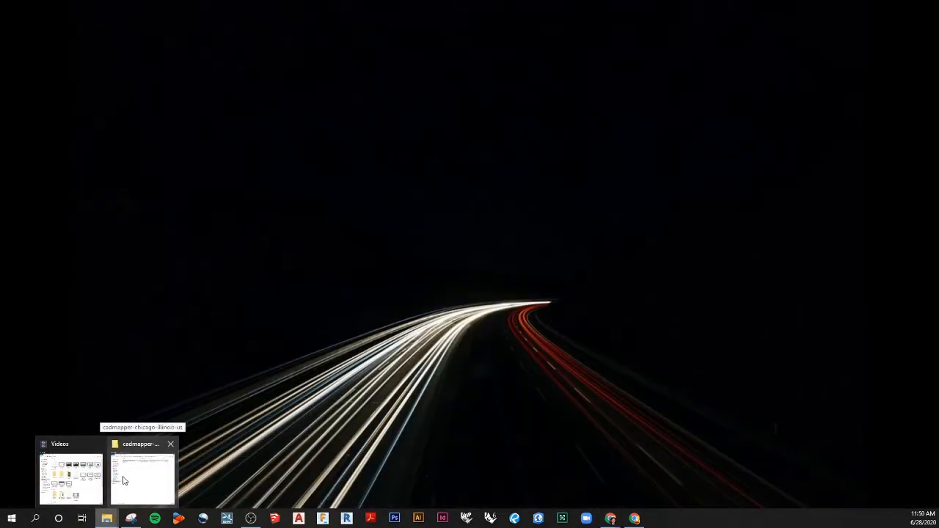
left_click(124, 479)
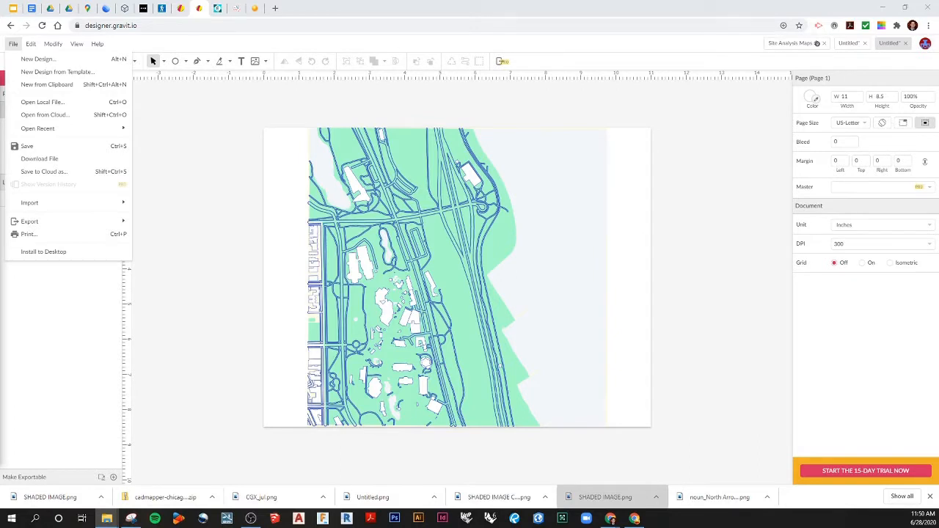
right_click(255, 157)
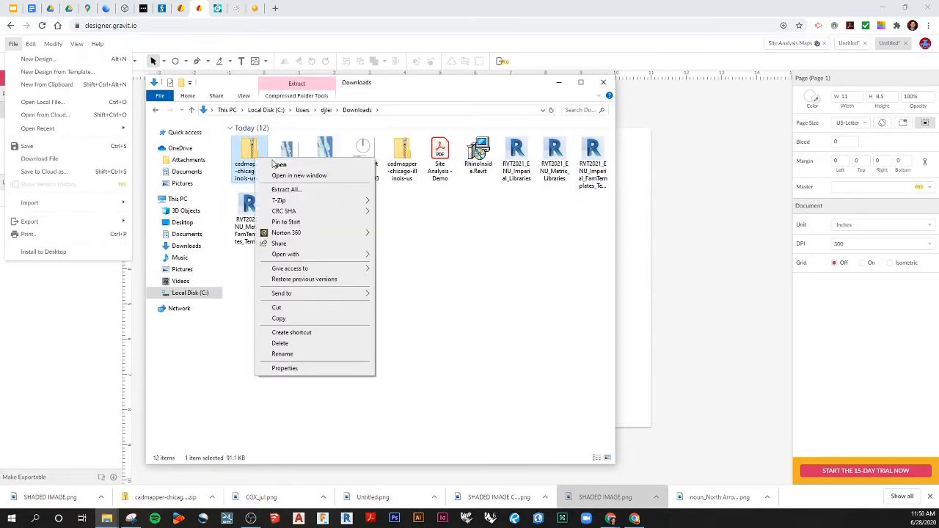
left_click(301, 190)
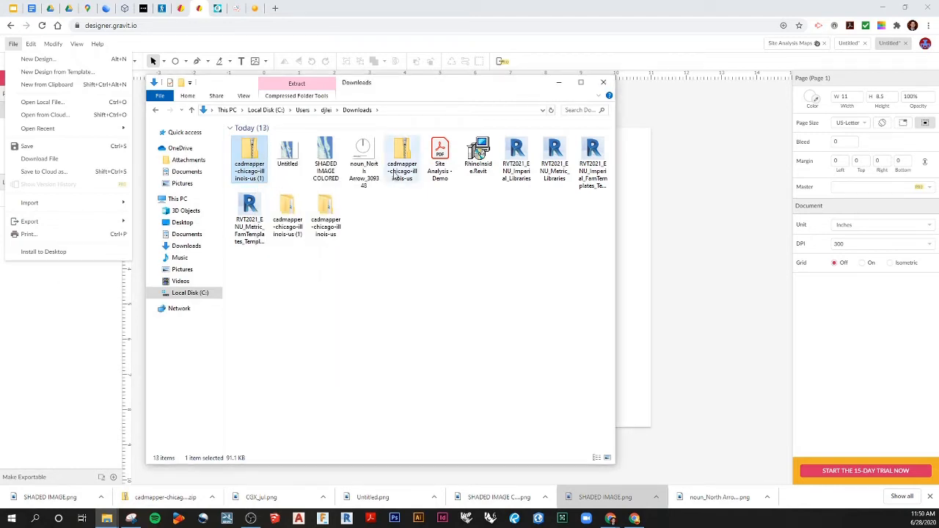
Step: Move the cadmapper-chicago-illinois-us map file from the extracted cadmapper-chicago-illinois-us folder to the Desktop and return to Gravit Designer
left_click(328, 211)
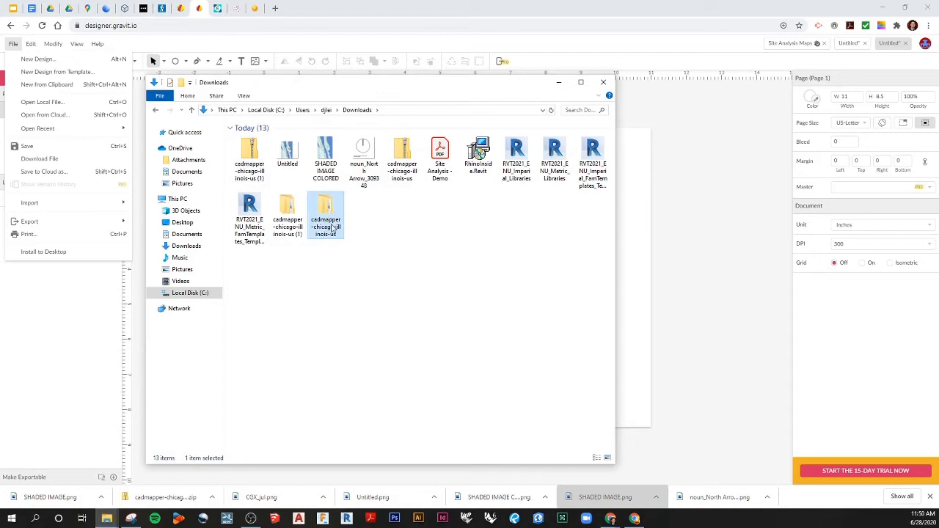
double_click(332, 229)
double_click(248, 139)
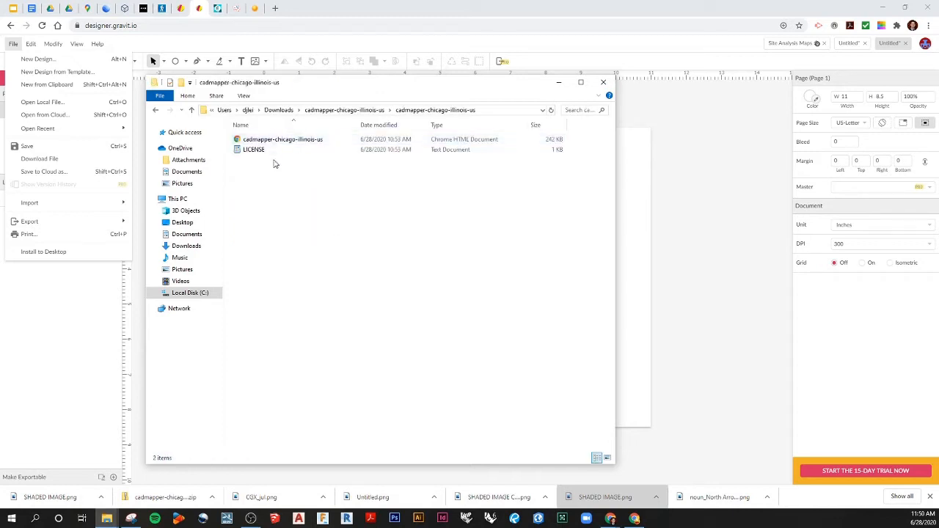
left_click(270, 140)
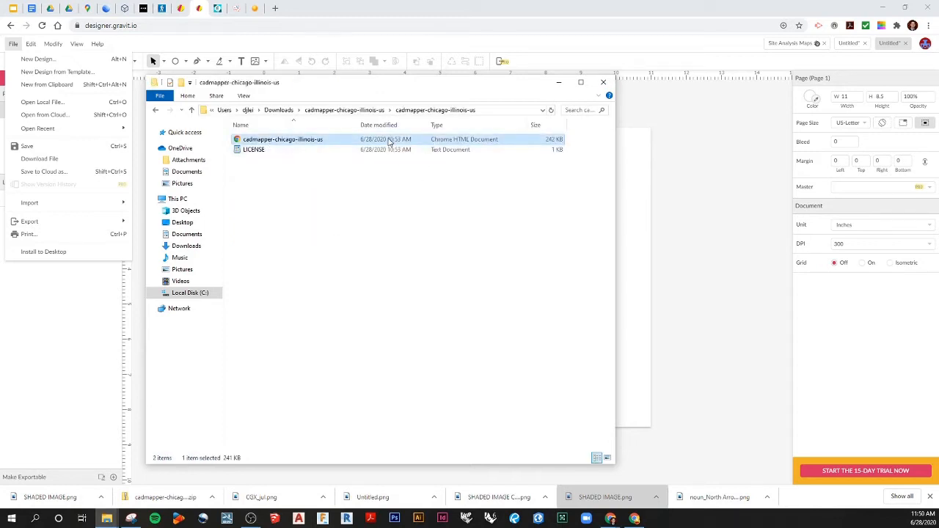
left_click_drag(296, 144, 187, 226)
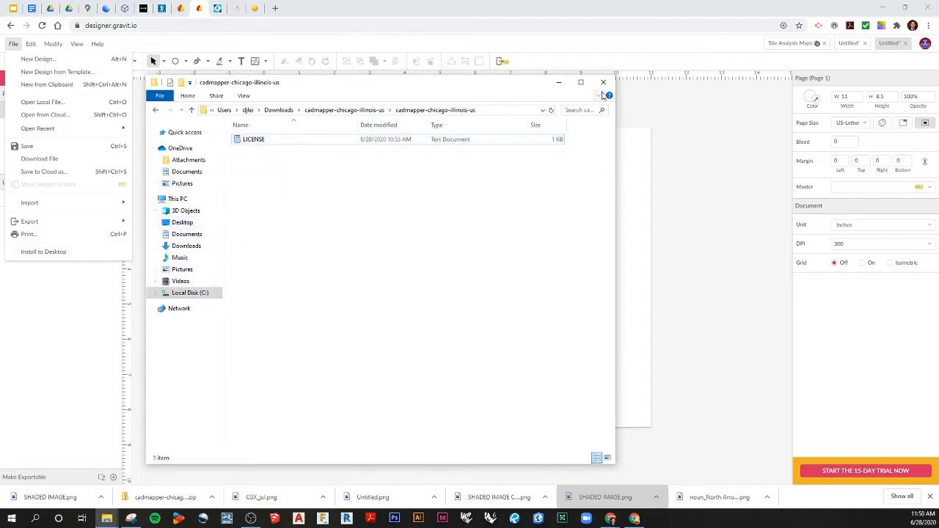
left_click(560, 81)
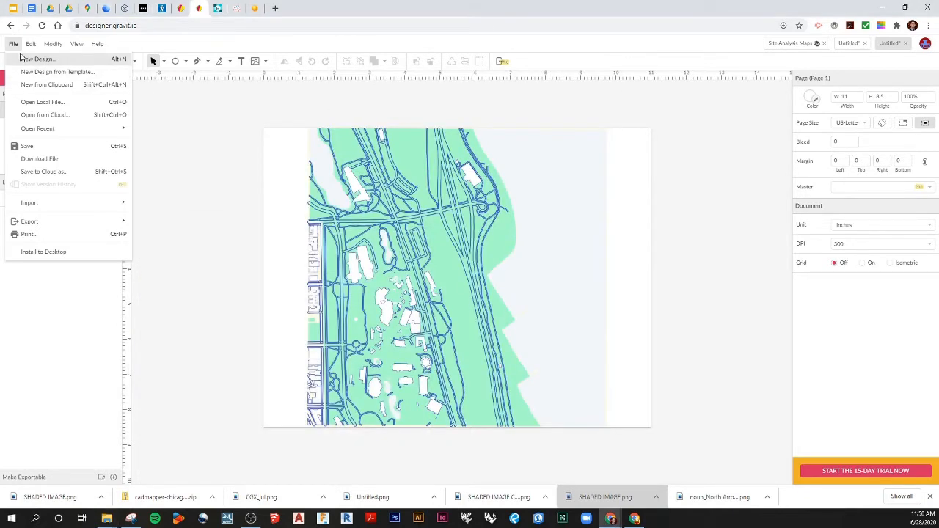
Step: Place the cadmapper-chicago-illinois-us map file from the extracted cadmapper-chicago-illinois-us (1) folder in Downloads onto the page
mouse_move(33, 203)
left_click(166, 206)
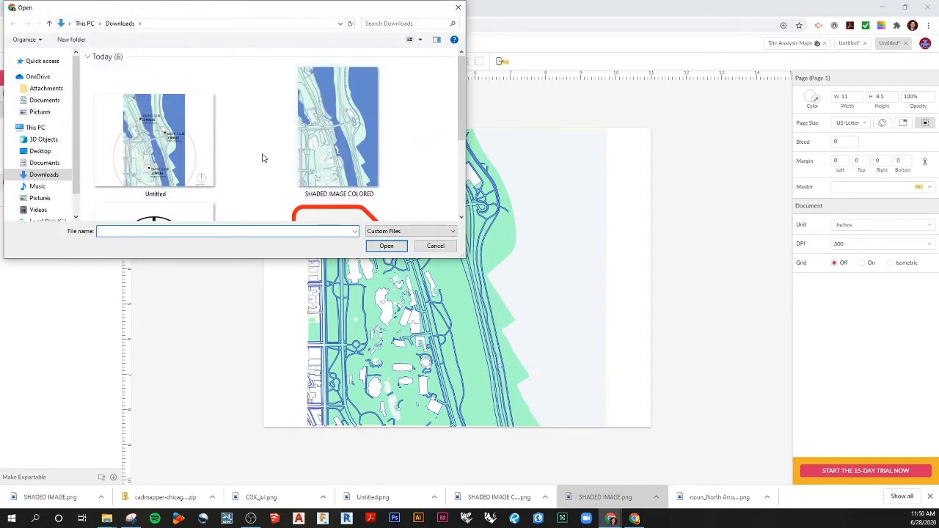
scroll(265, 185, "down", 3)
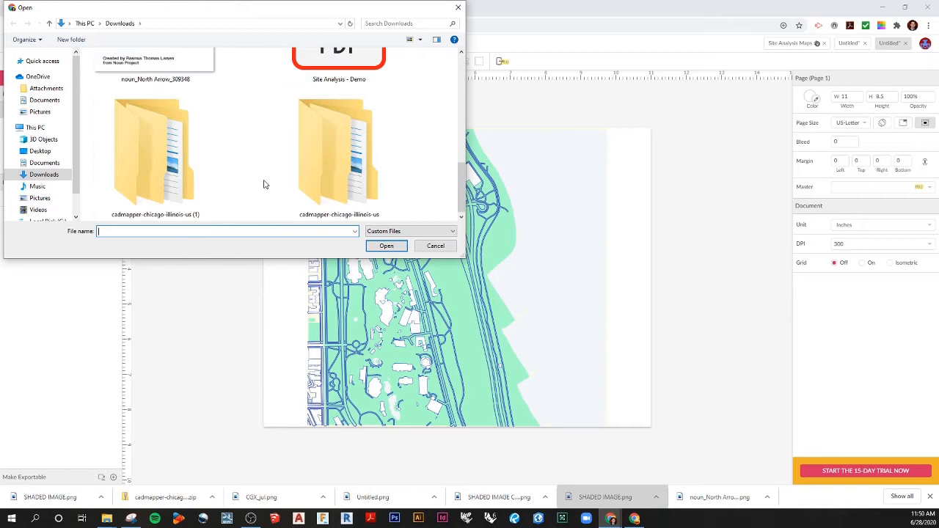
double_click(332, 169)
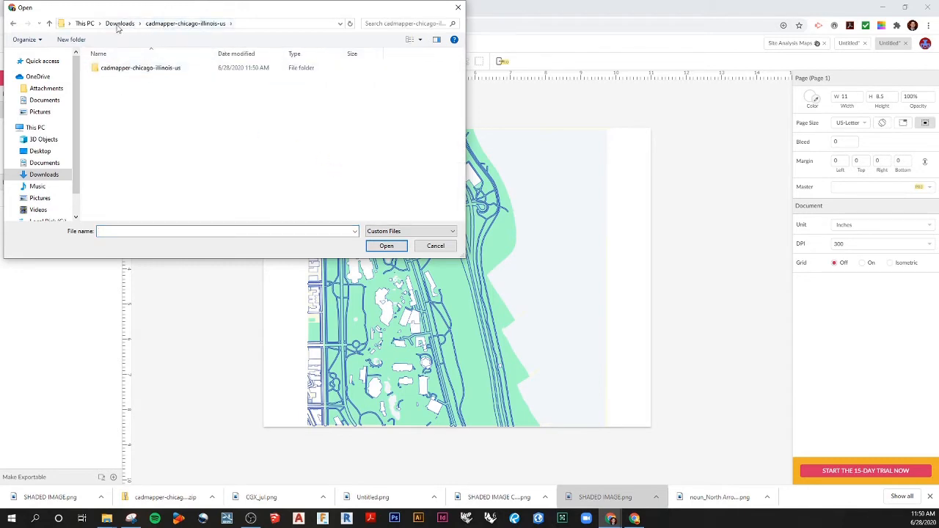
left_click(119, 25)
double_click(174, 206)
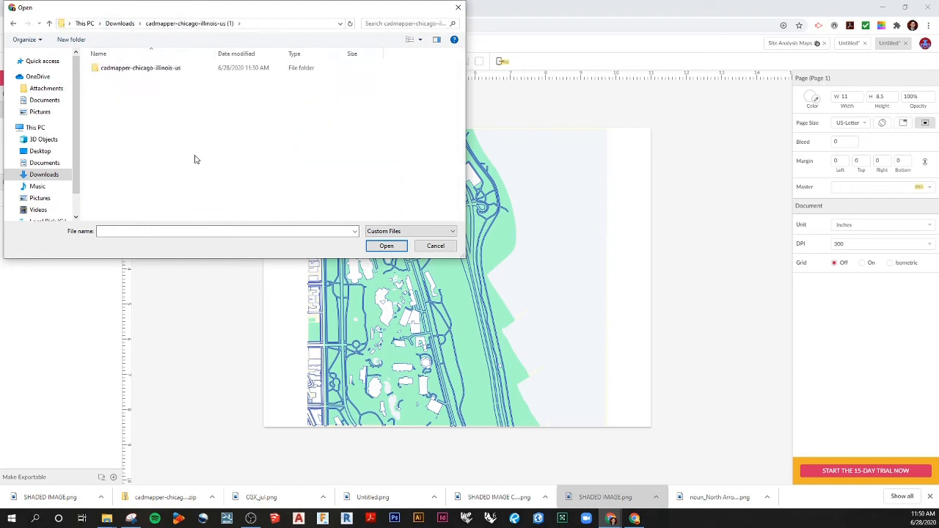
double_click(152, 67)
left_click(167, 69)
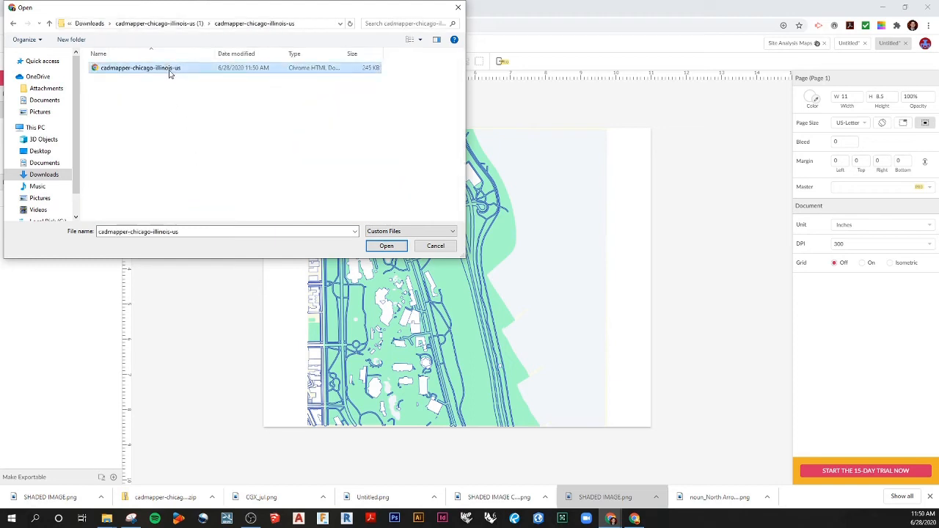
left_click(381, 246)
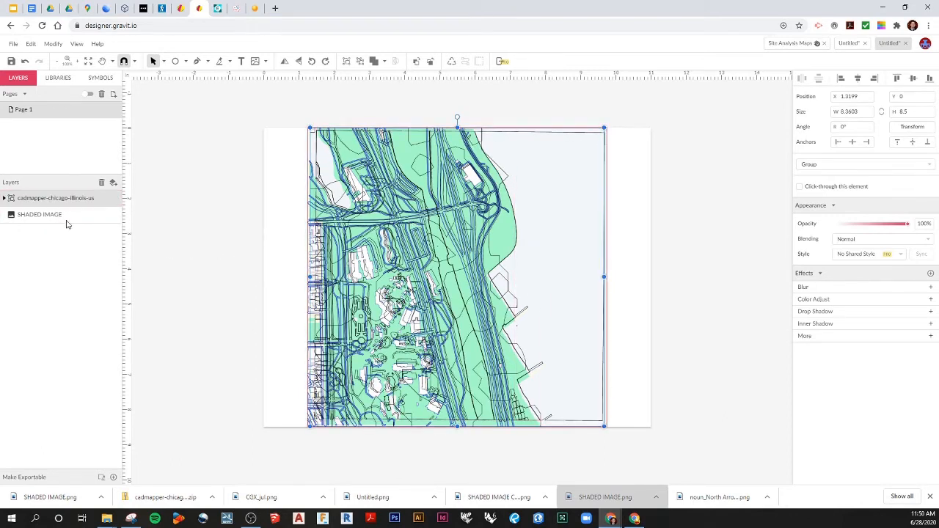
Step: Hide the SHADED IMAGE layer and the map group's water, parks, outline and contours layers, leaving only buildings visible
left_click(116, 215)
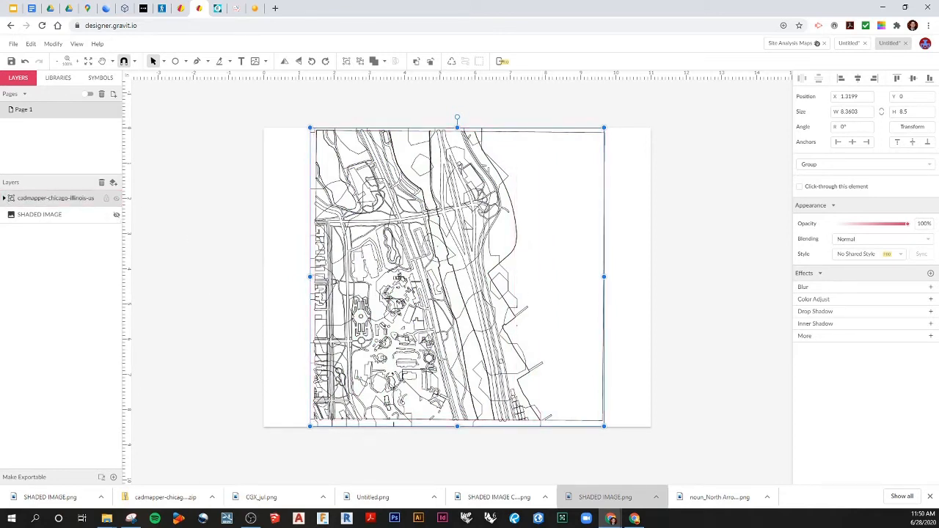
left_click(4, 199)
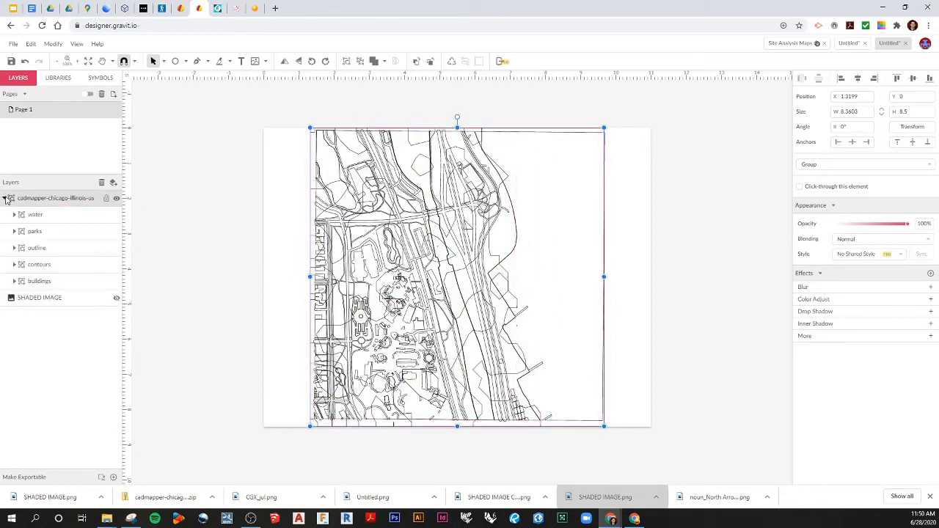
left_click(116, 232)
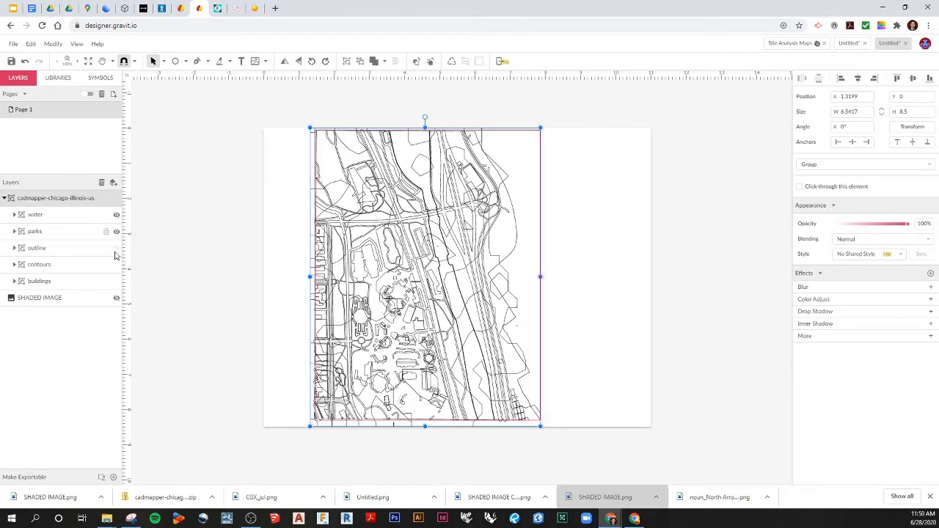
left_click(116, 249)
left_click(116, 266)
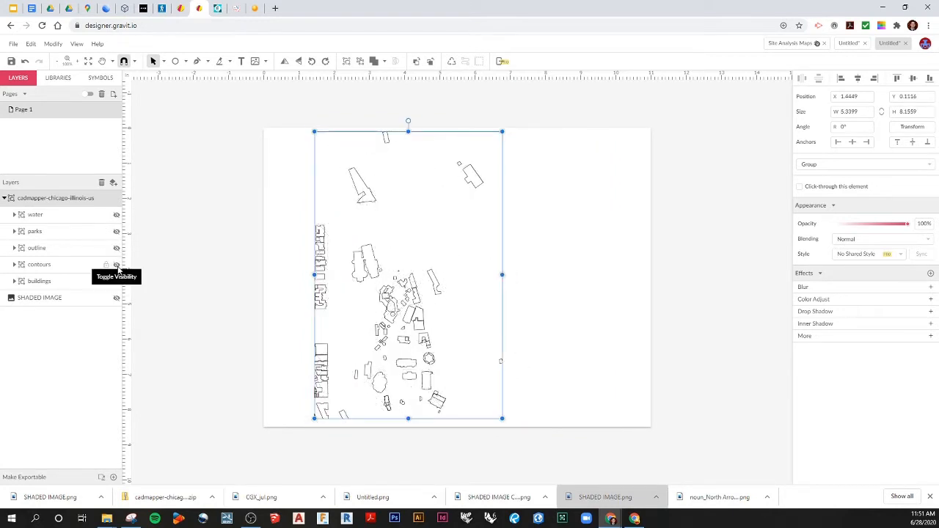
left_click(117, 266)
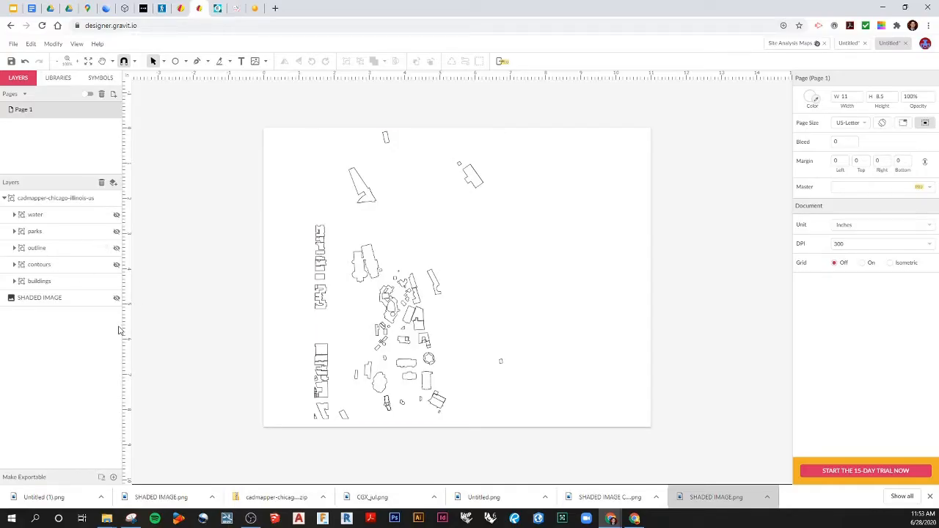
Step: Examine the building outlines of the imported map group on the page
left_click(413, 288)
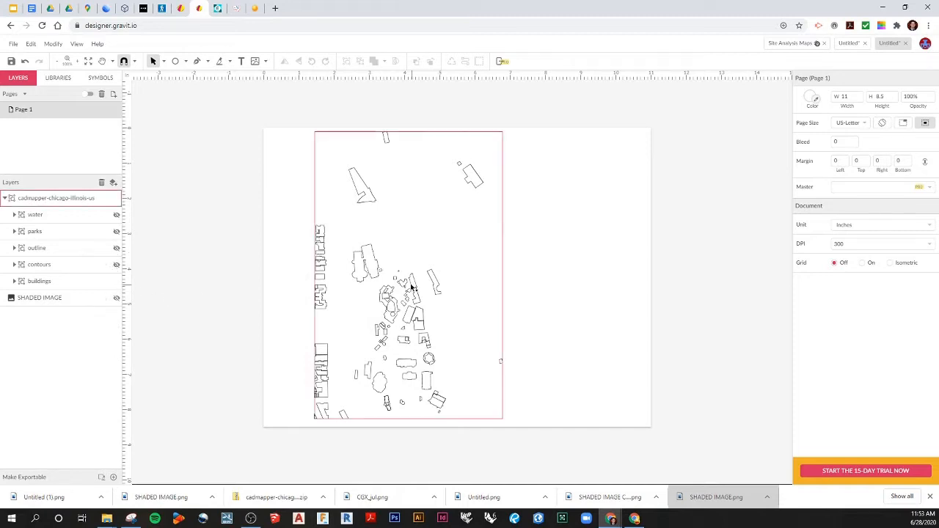
left_click(209, 281)
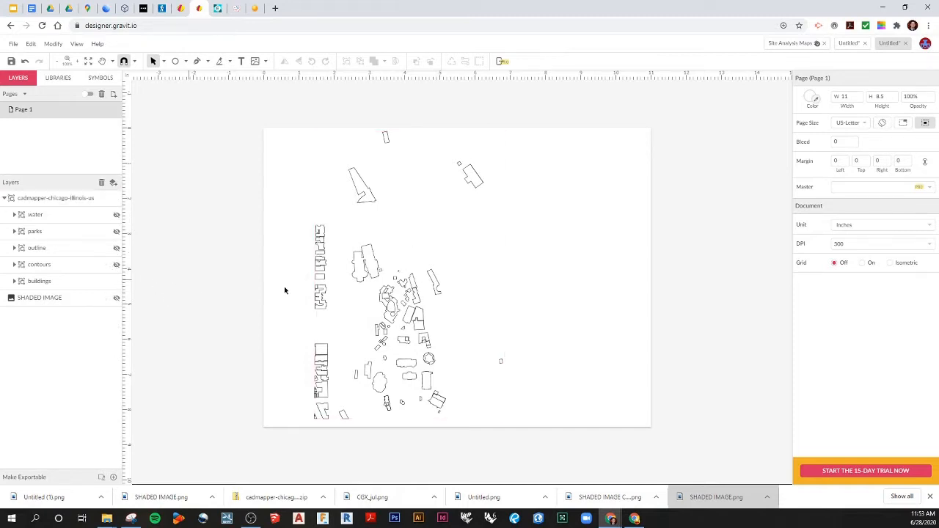
left_click(438, 281)
scroll(436, 327, "up", 3)
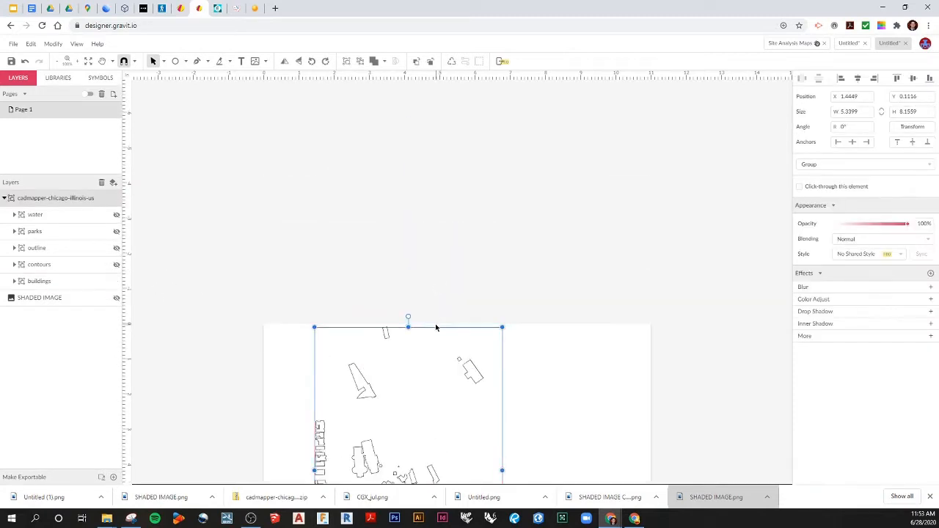
scroll(512, 318, "down", 4)
left_click(573, 229)
scroll(533, 315, "up", 2)
scroll(545, 299, "down", 1)
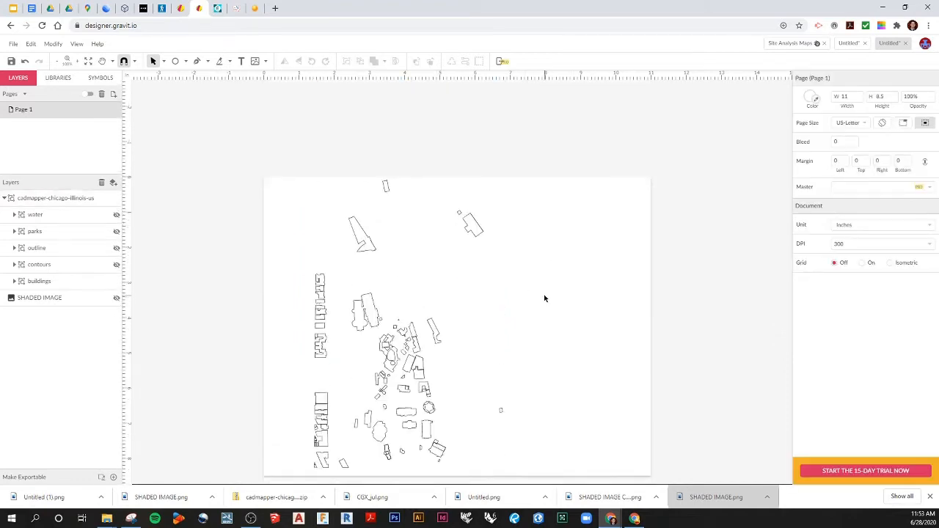
scroll(545, 299, "down", 1)
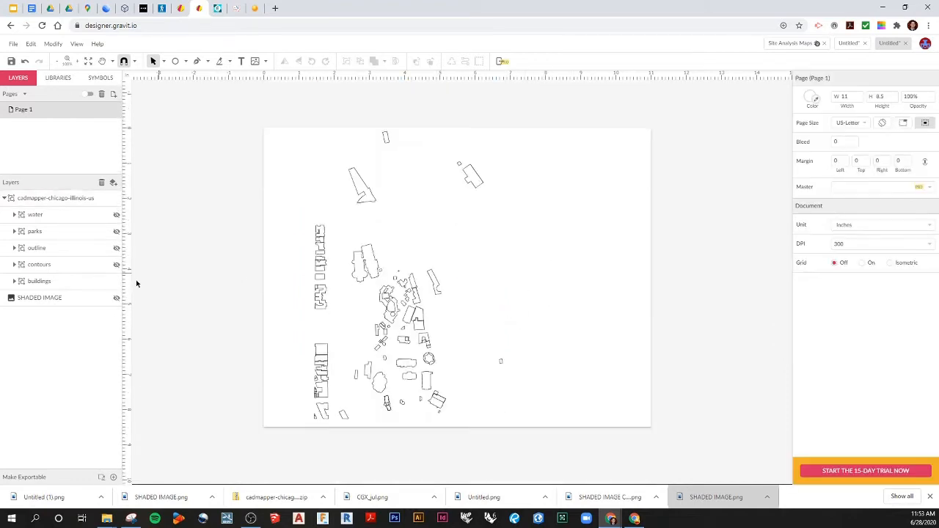
Step: Collapse and hide the cadmapper-chicago-illinois-us group, and show the SHADED IMAGE layer again
left_click(5, 199)
left_click(72, 217)
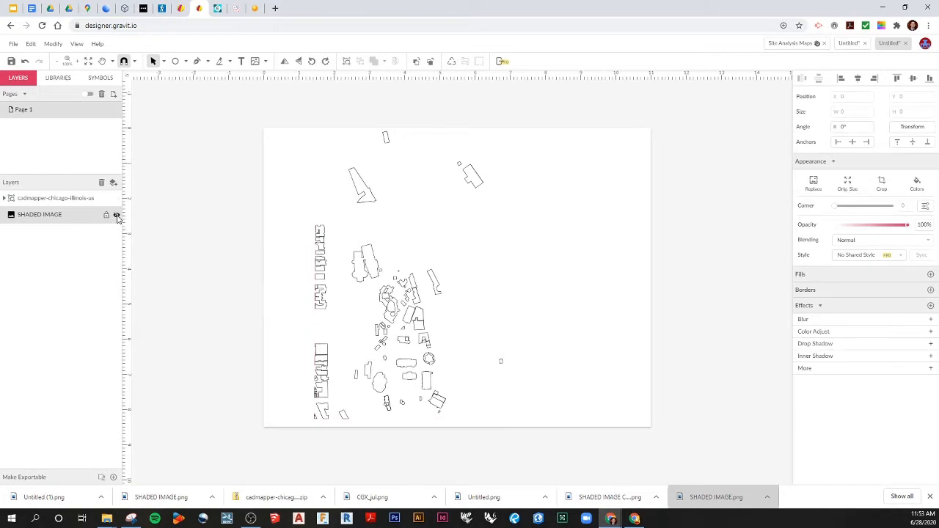
left_click(116, 214)
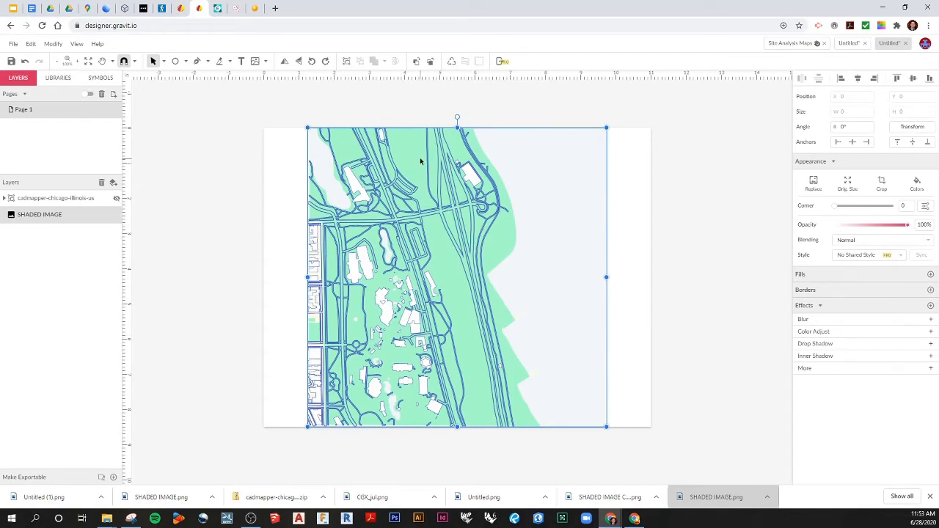
Step: Switch to Google Earth, examine the marina, harbor and surrounding shoreline from above, and return to the Gravit Designer map
left_click(106, 8)
scroll(604, 182, "down", 5)
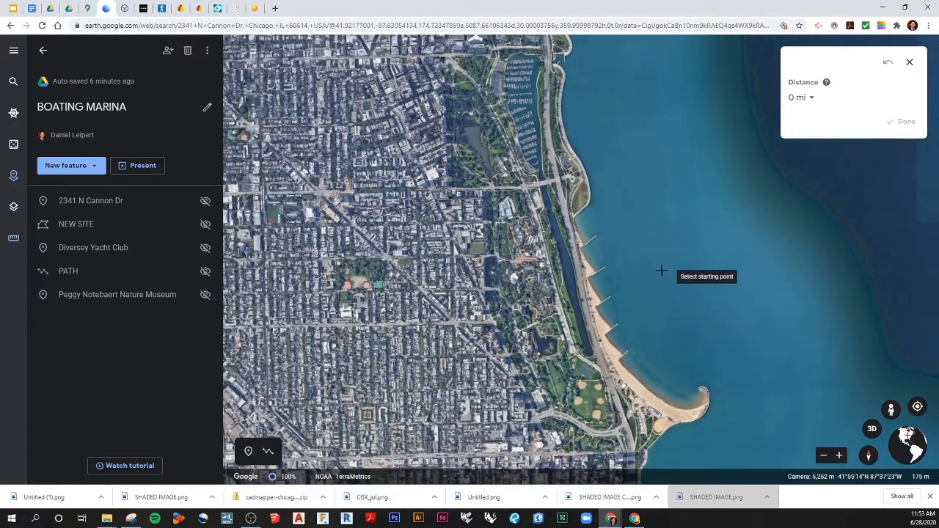
scroll(623, 174, "up", 3)
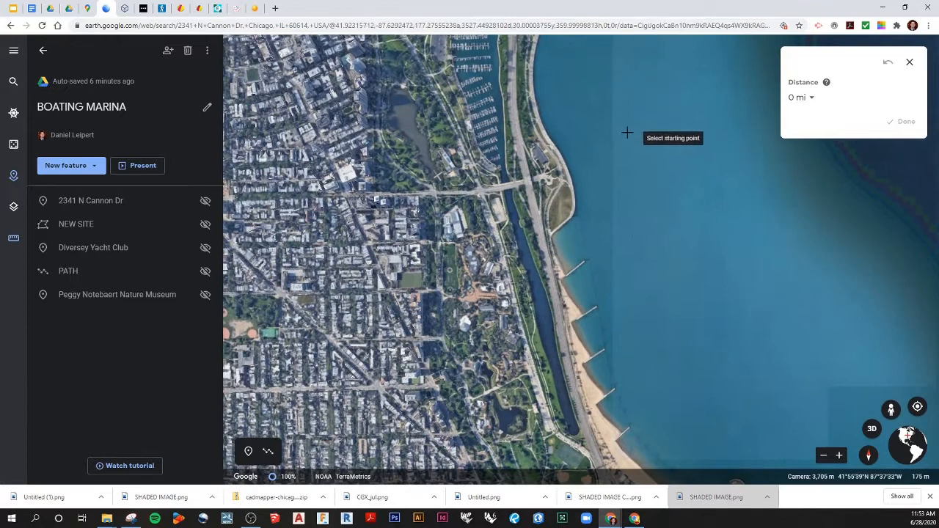
scroll(627, 113, "up", 2)
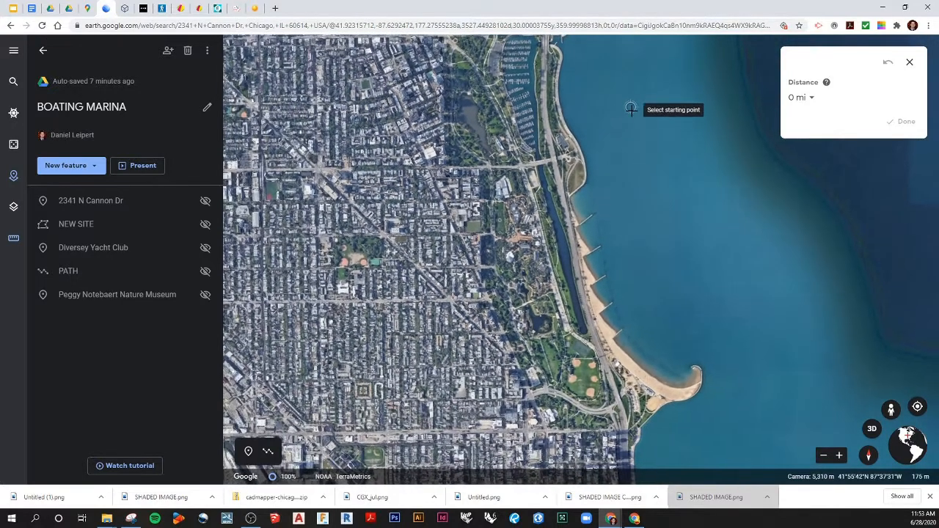
scroll(627, 110, "down", 3)
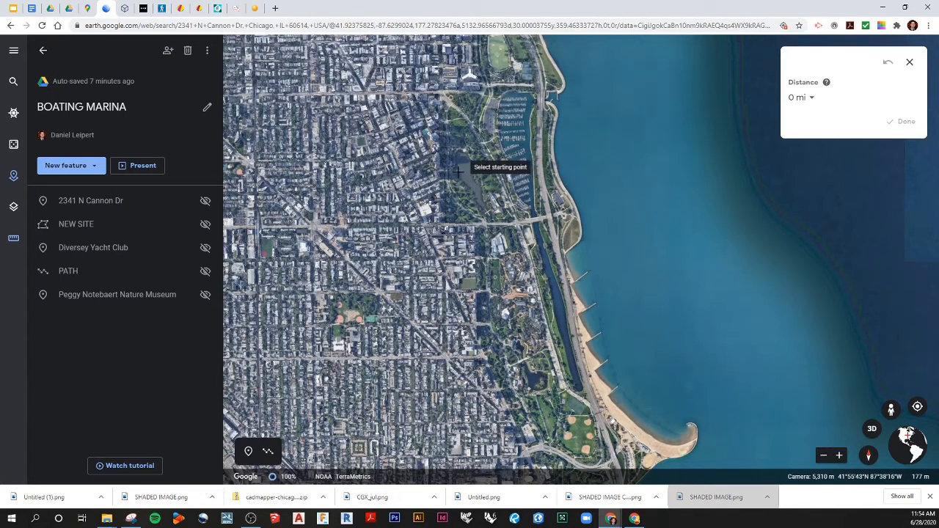
scroll(698, 247, "up", 2)
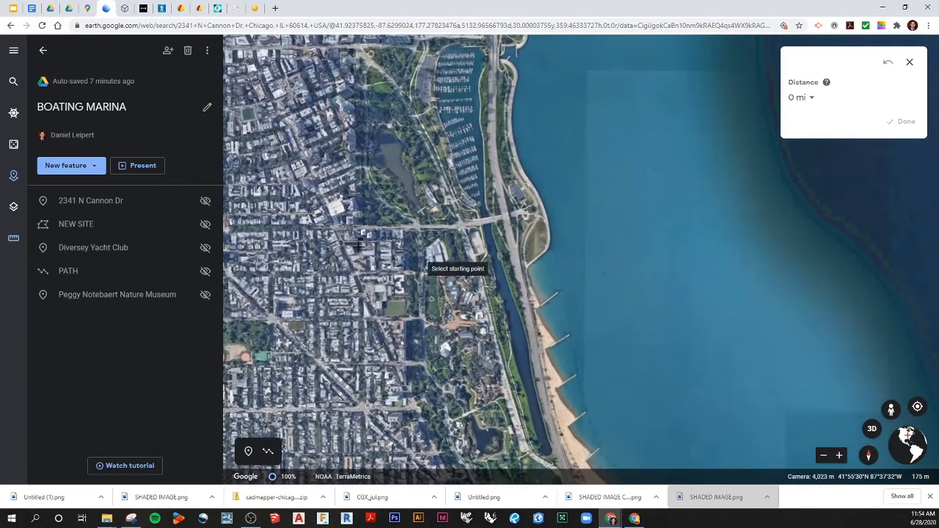
left_click(197, 8)
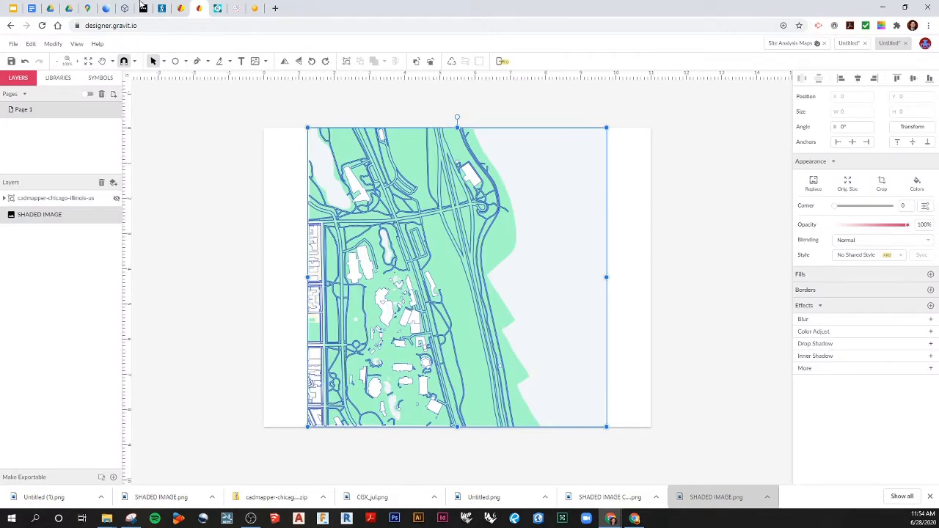
Step: Switch to the Pixlr editor, open SHADED IMAGE from the Desktop, and add an empty layer above its background
left_click(218, 9)
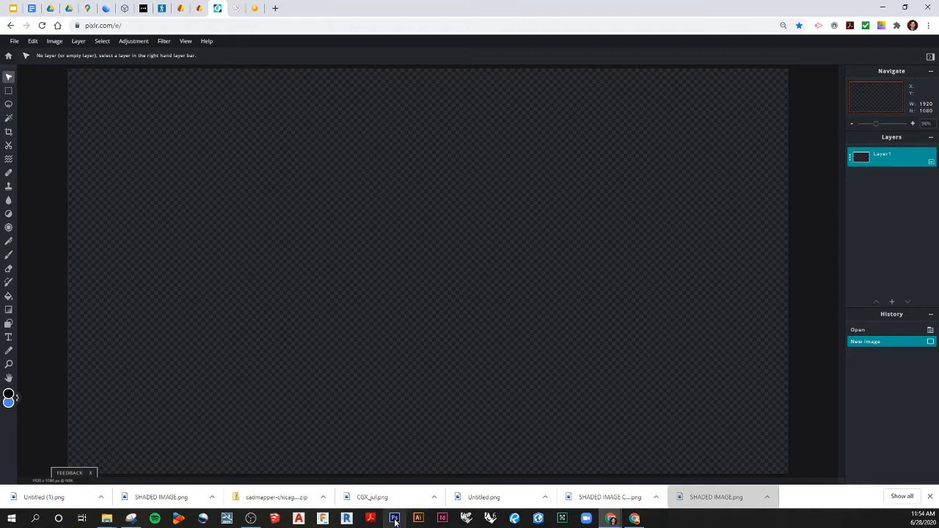
left_click(14, 41)
left_click(27, 65)
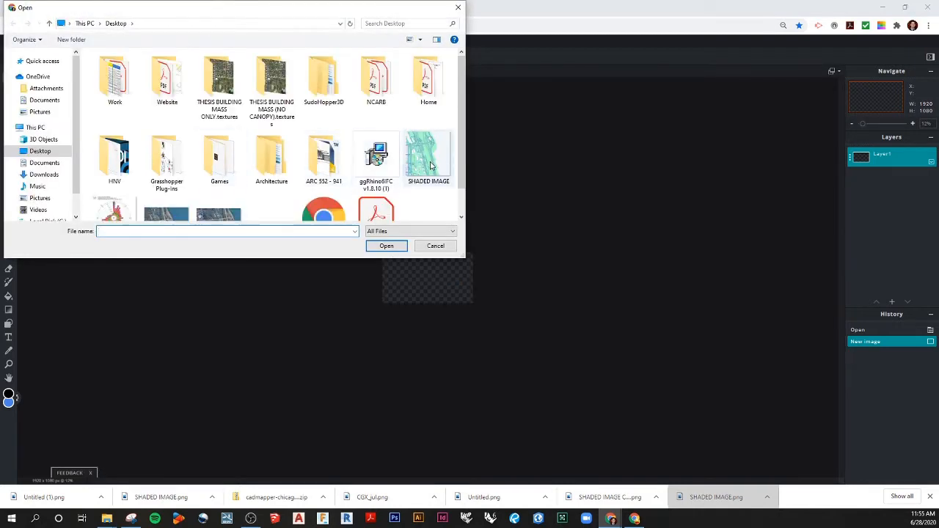
left_click(430, 165)
left_click(387, 246)
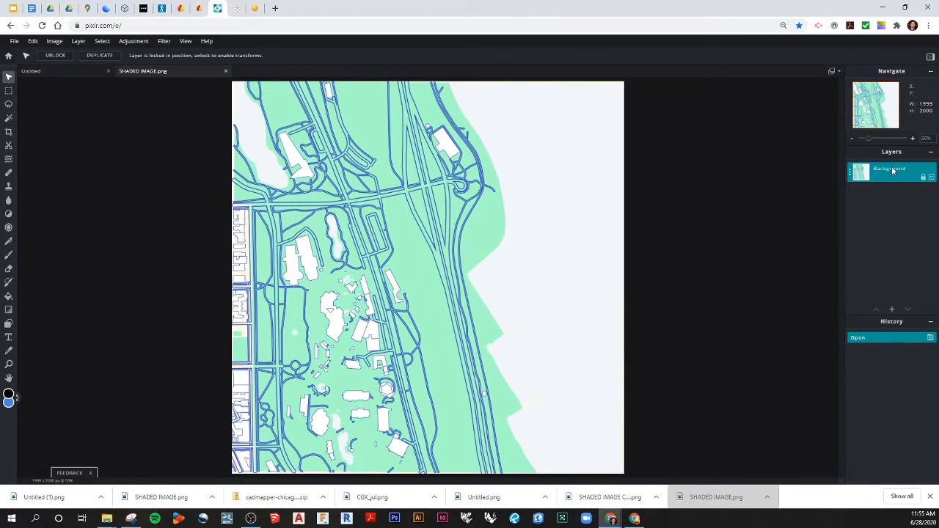
left_click(893, 309)
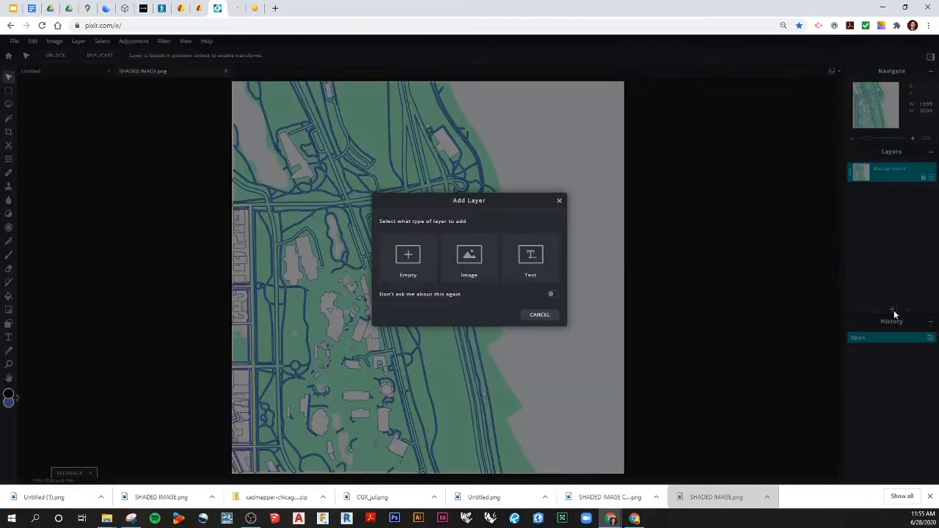
left_click(409, 254)
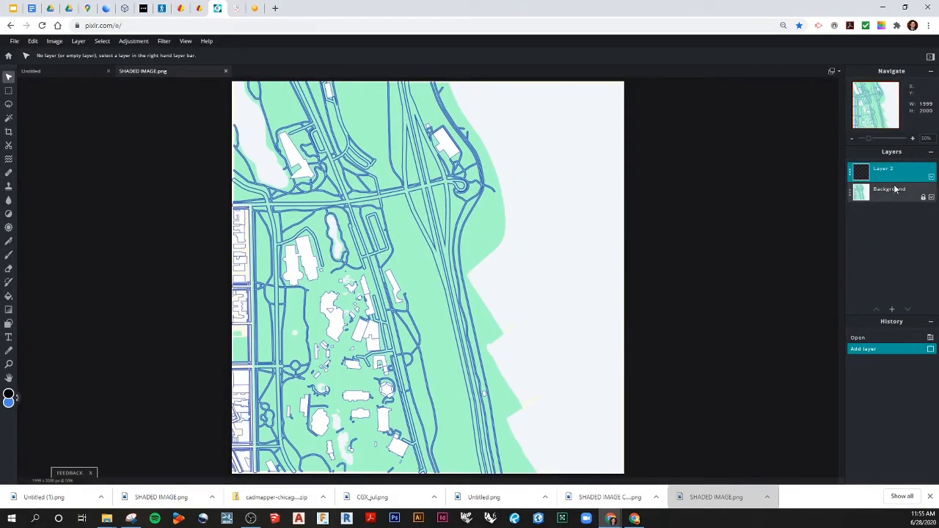
Step: Wand-select the pale lake area on the Background layer, adding the green lagoon strips north and south of the road bridge to the selection
left_click(9, 118)
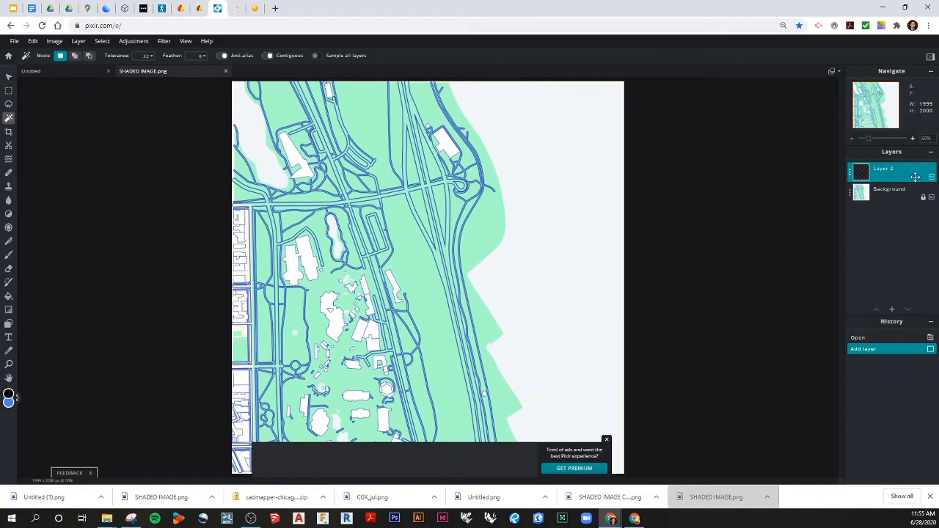
left_click(891, 194)
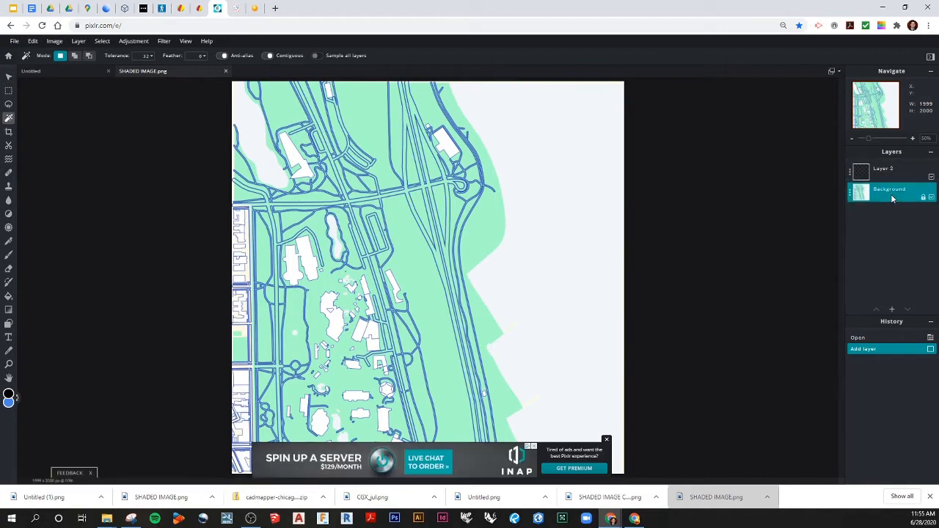
left_click(566, 166)
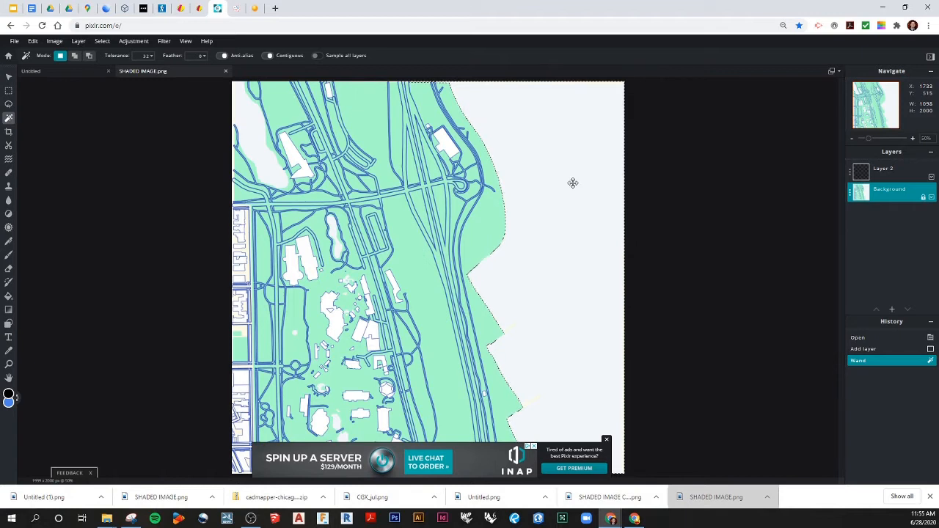
key("shift")
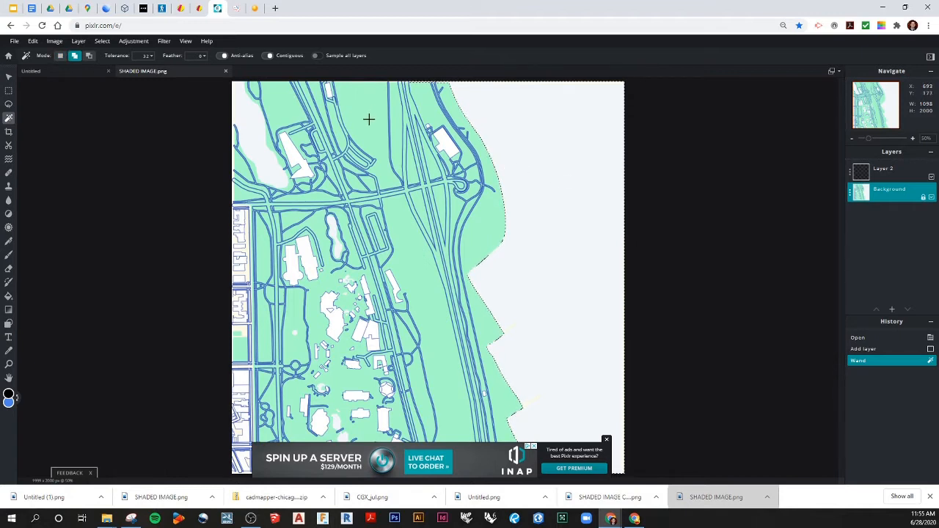
left_click(368, 119)
left_click(457, 264)
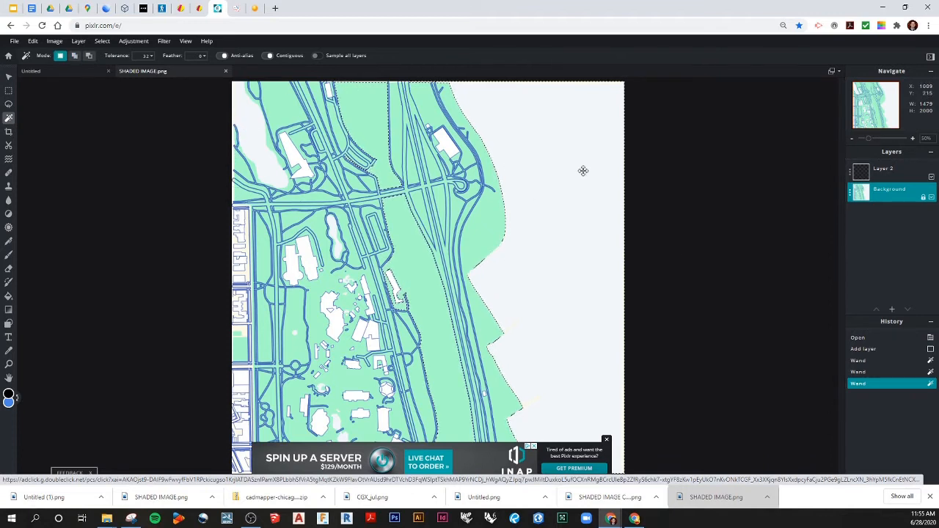
left_click(607, 442)
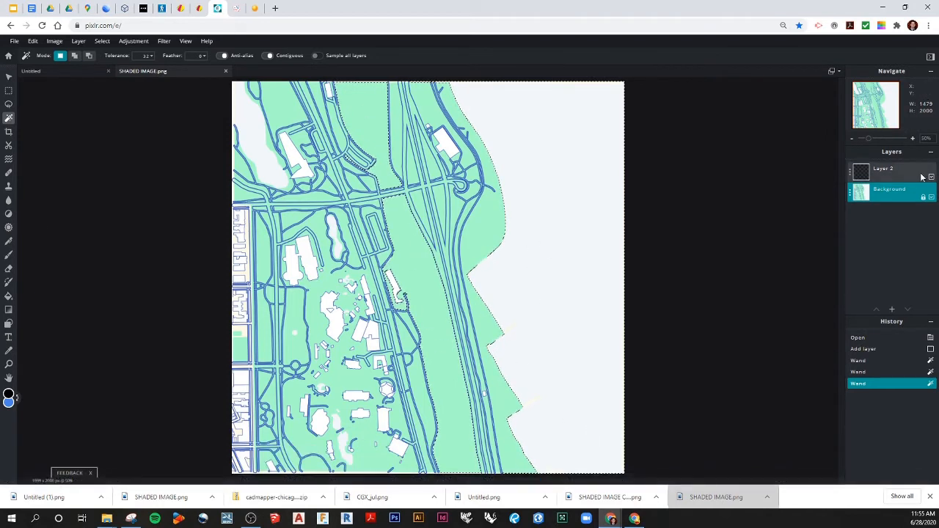
Step: Fill the selected lake and lagoon areas with the blue swatch color on Layer 2, and clear the selection
left_click(890, 173)
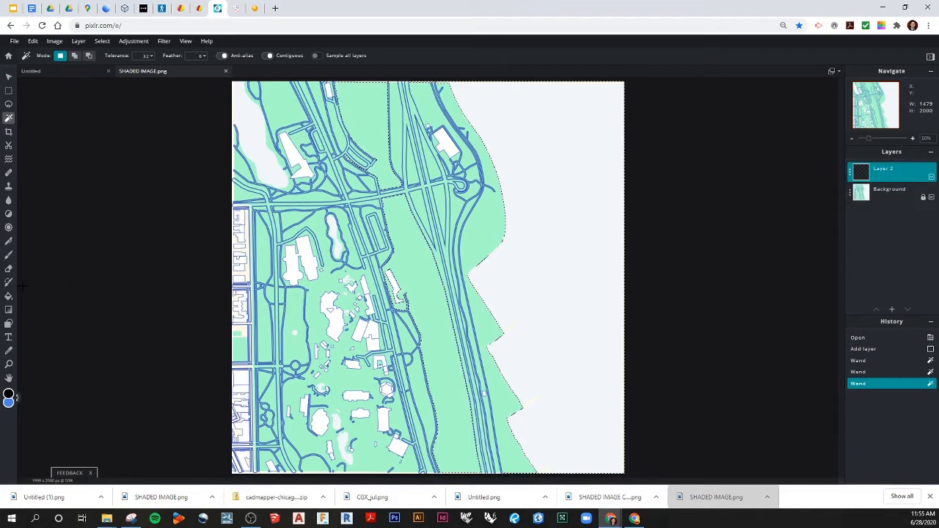
left_click(9, 296)
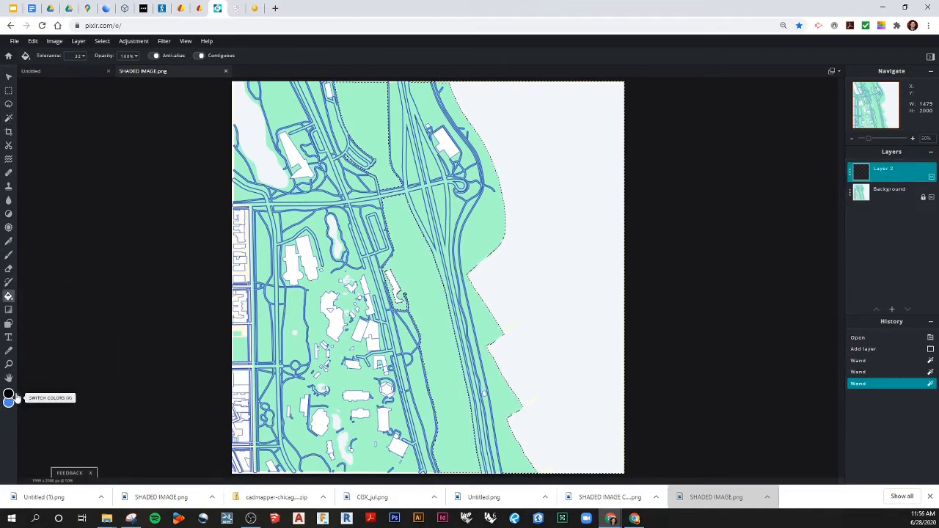
left_click(18, 397)
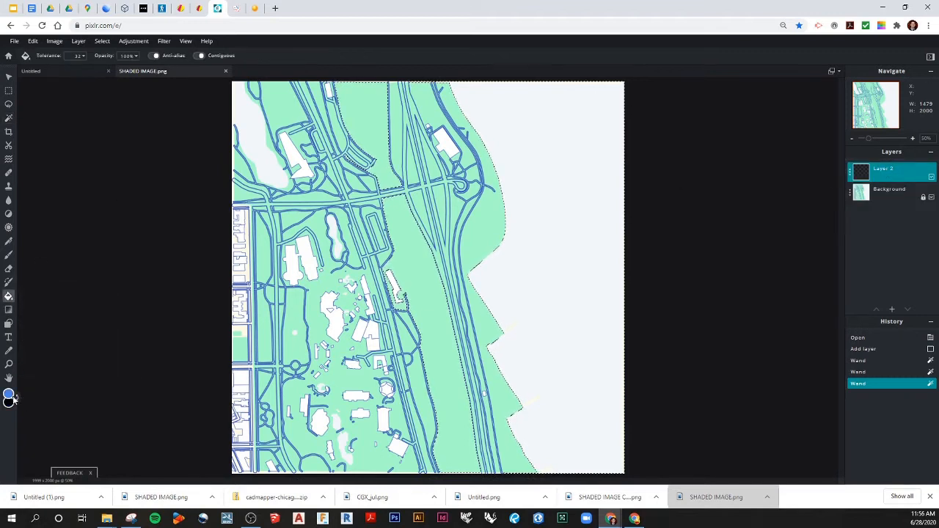
left_click(585, 179)
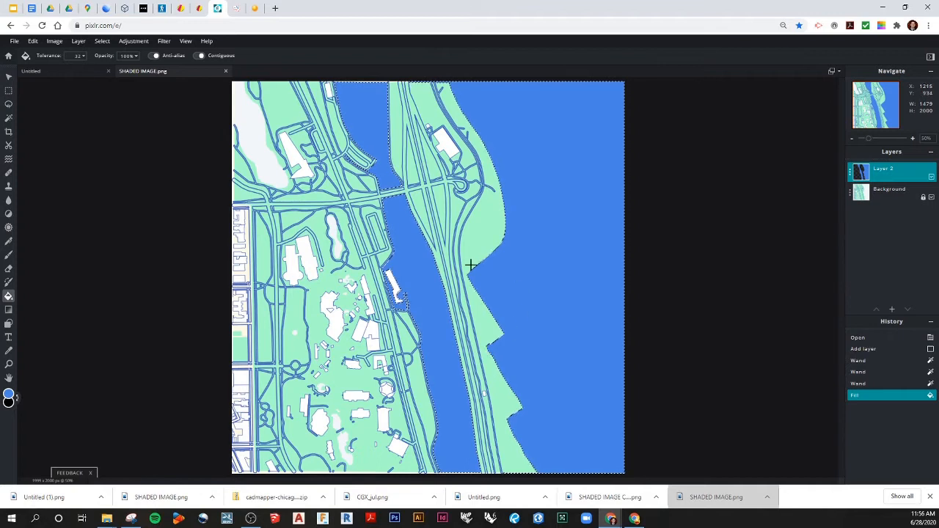
left_click(8, 90)
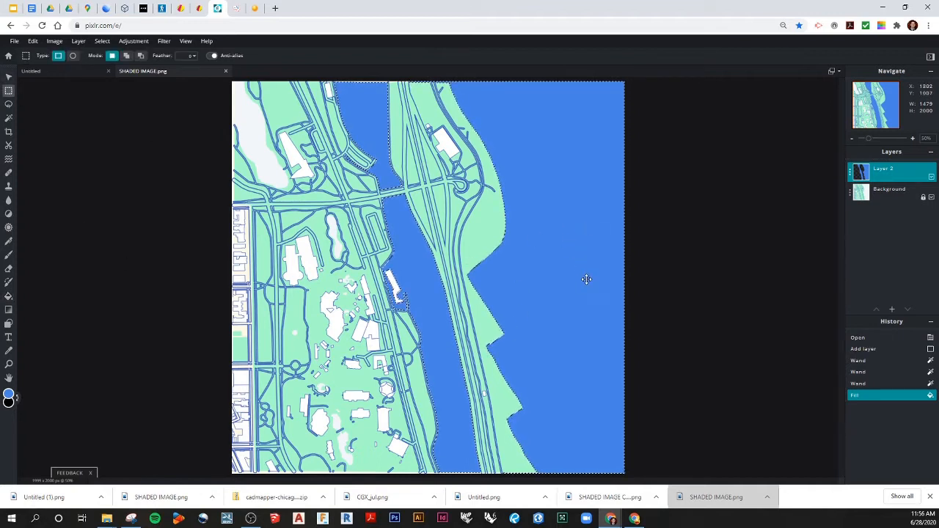
left_click(888, 194)
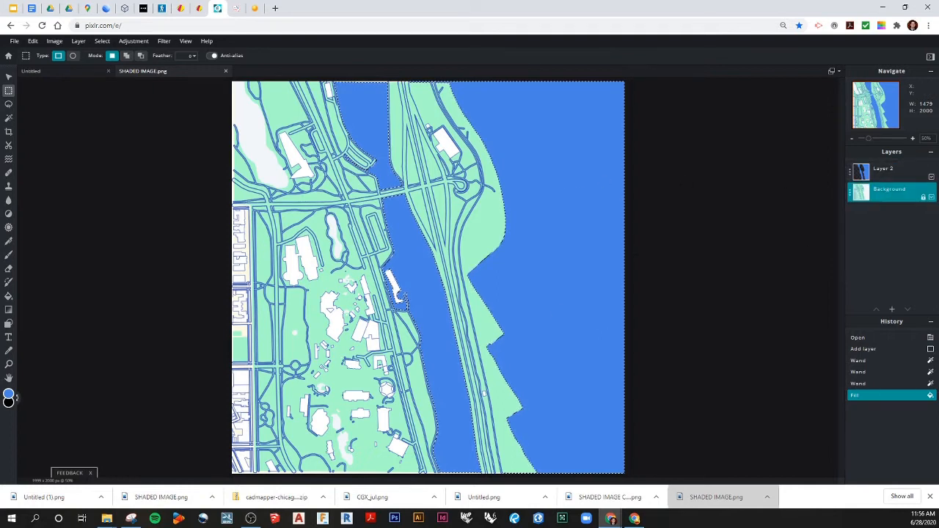
left_click(890, 180)
left_click(695, 183)
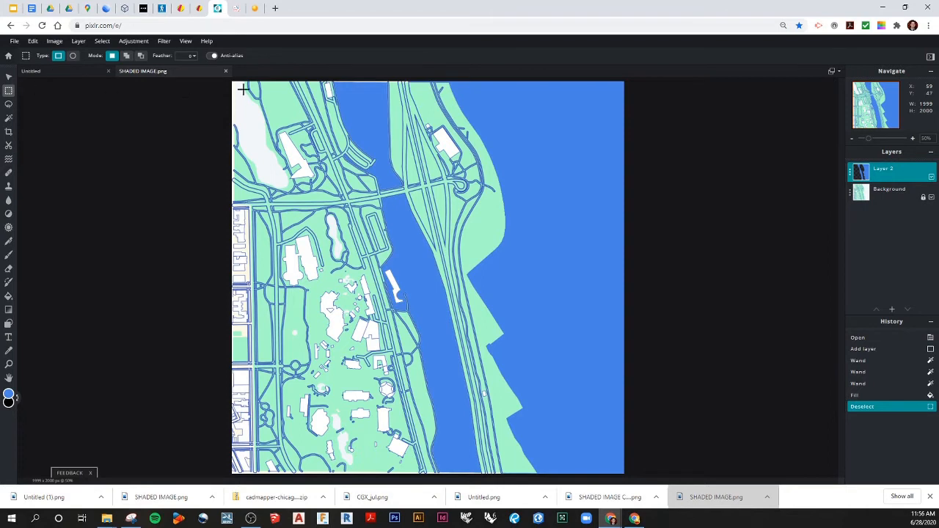
Step: Crop the image to a rectangular marquee drawn just inside the map's edges
left_click_drag(236, 85, 618, 471)
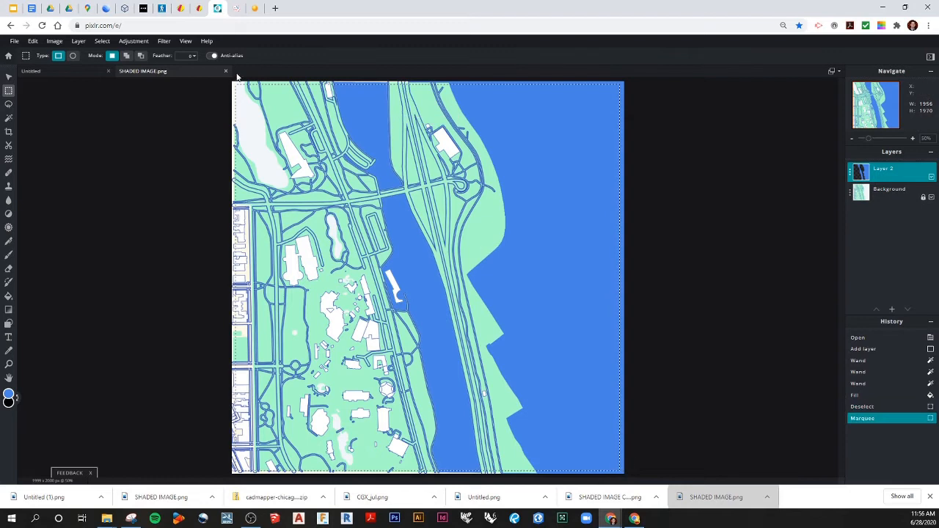
left_click(134, 44)
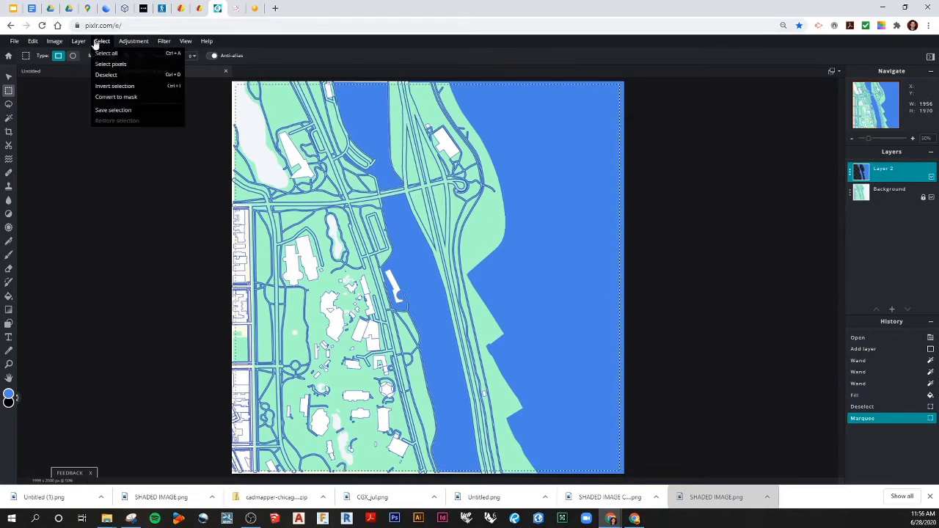
left_click(57, 42)
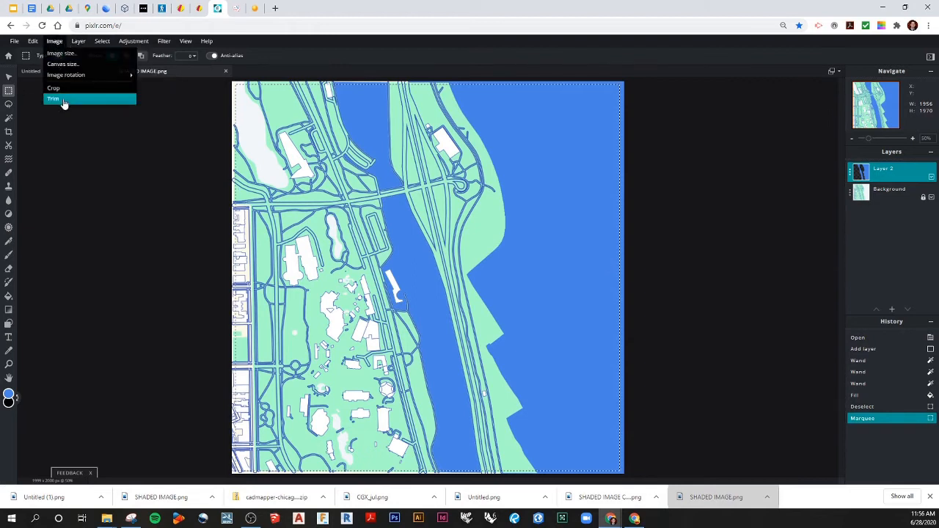
left_click(58, 89)
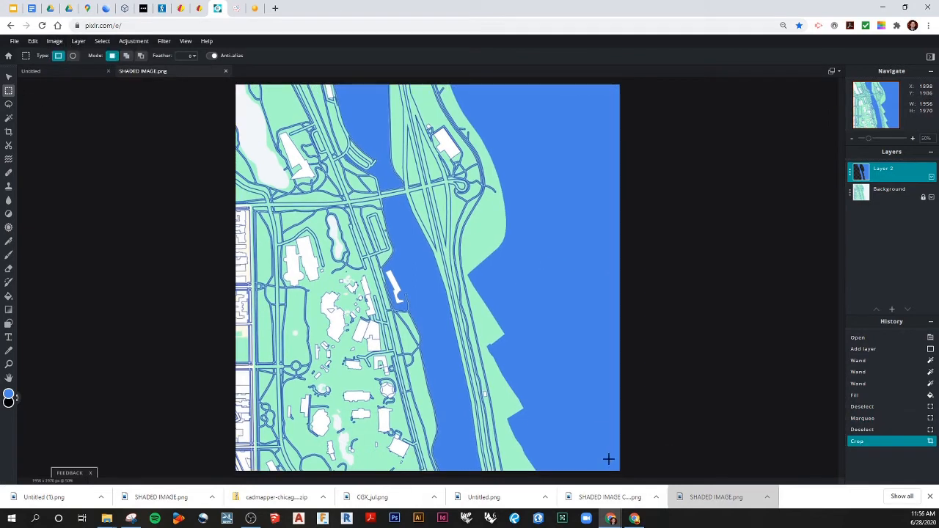
Step: Wand-select the pale pond in the map's northwest corner from the Background, fill it blue on Layer 2, and clear the selection
left_click(893, 195)
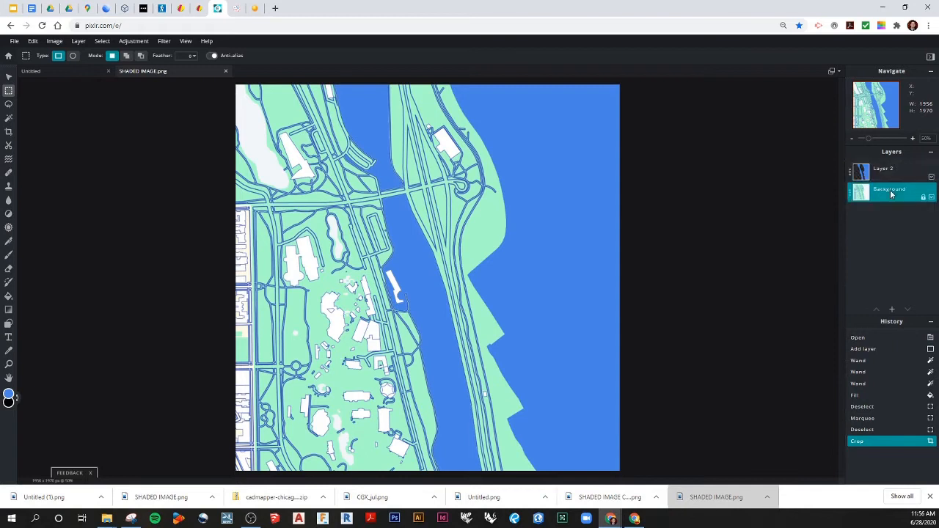
left_click(10, 118)
left_click(305, 195)
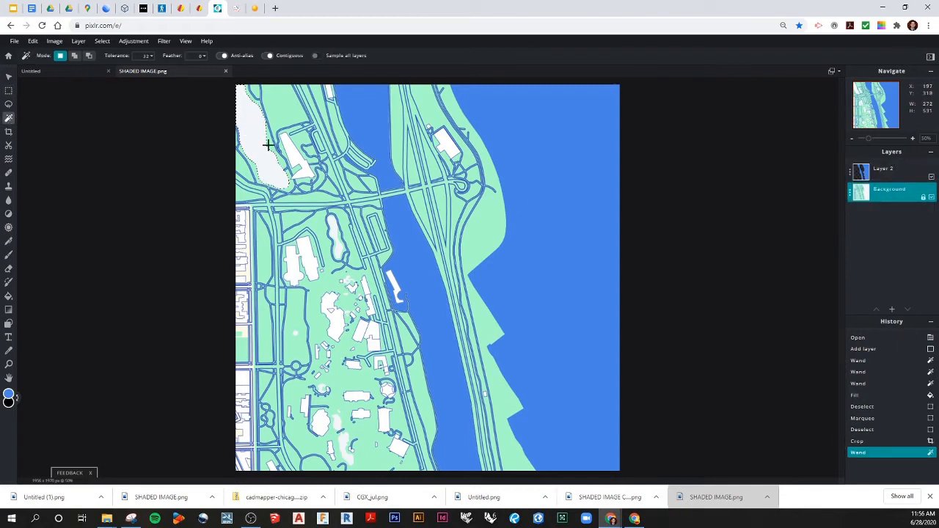
left_click(902, 175)
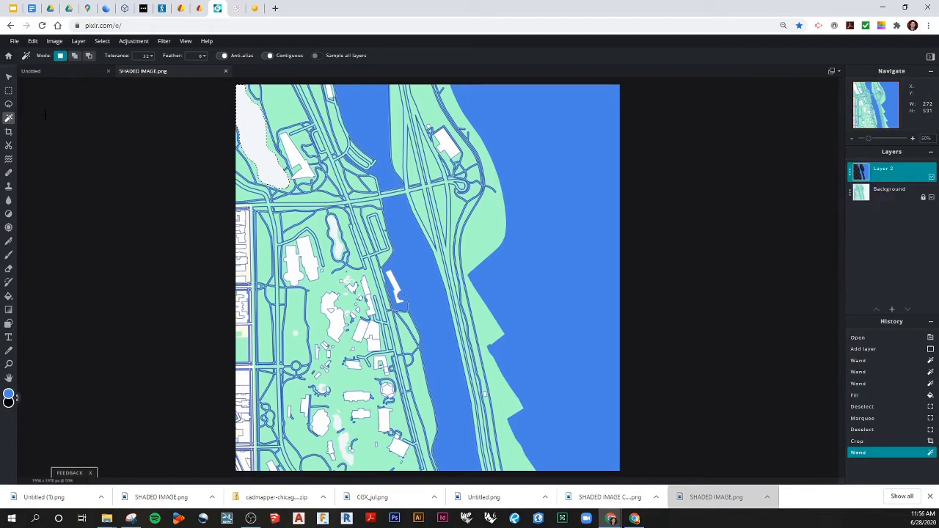
left_click(9, 297)
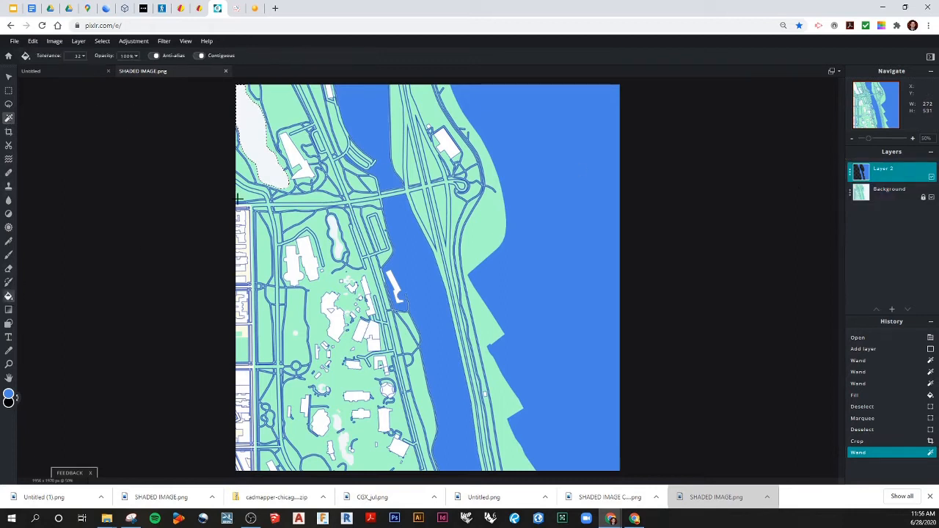
left_click(362, 374)
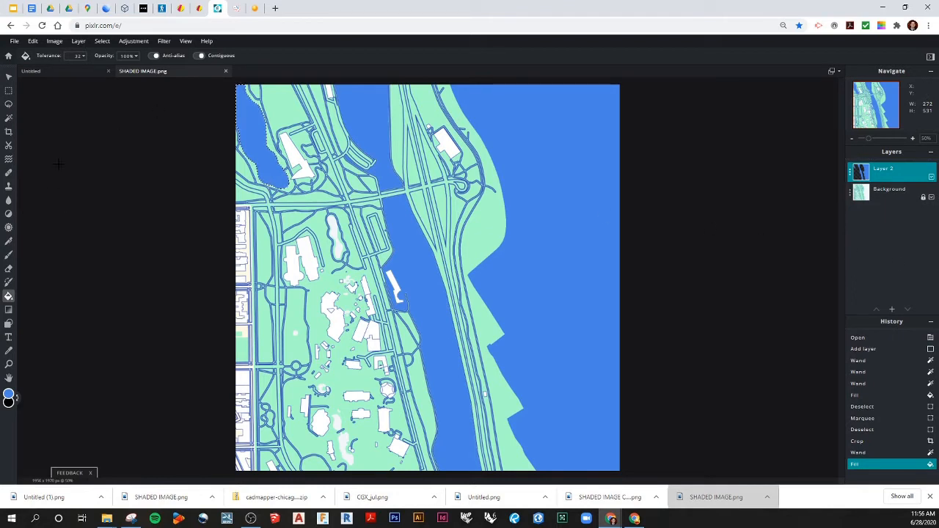
left_click(190, 144)
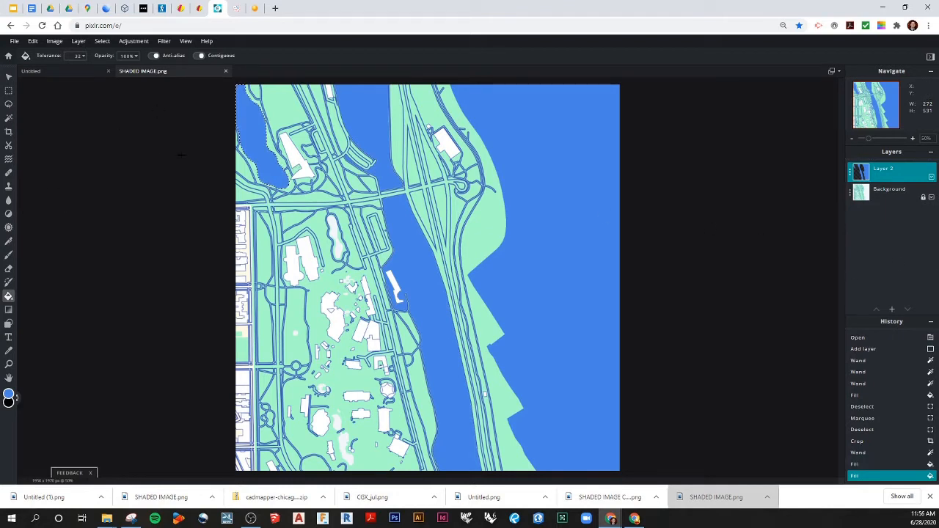
left_click(8, 91)
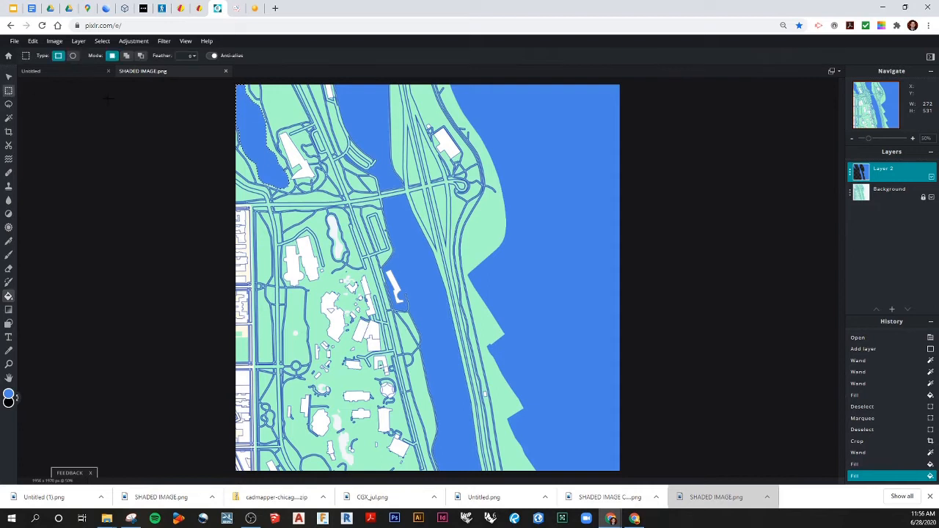
left_click(397, 150)
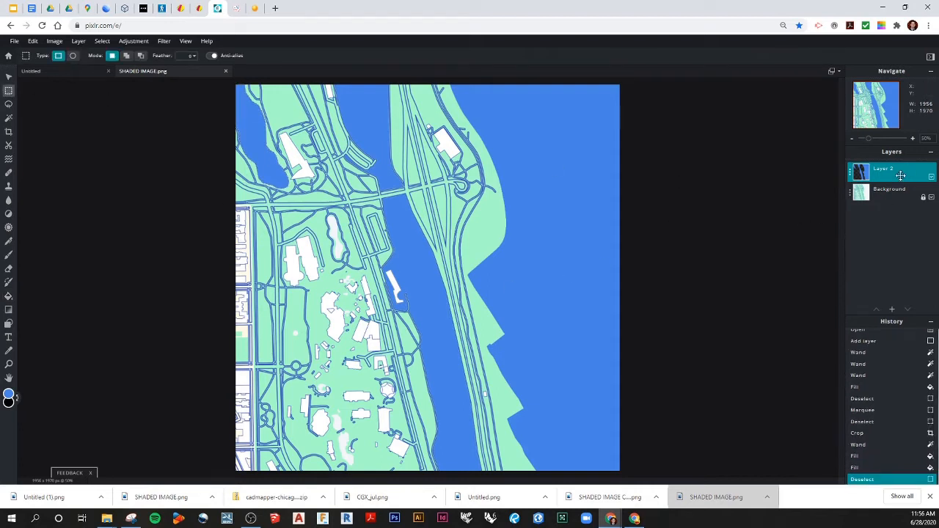
left_click(134, 41)
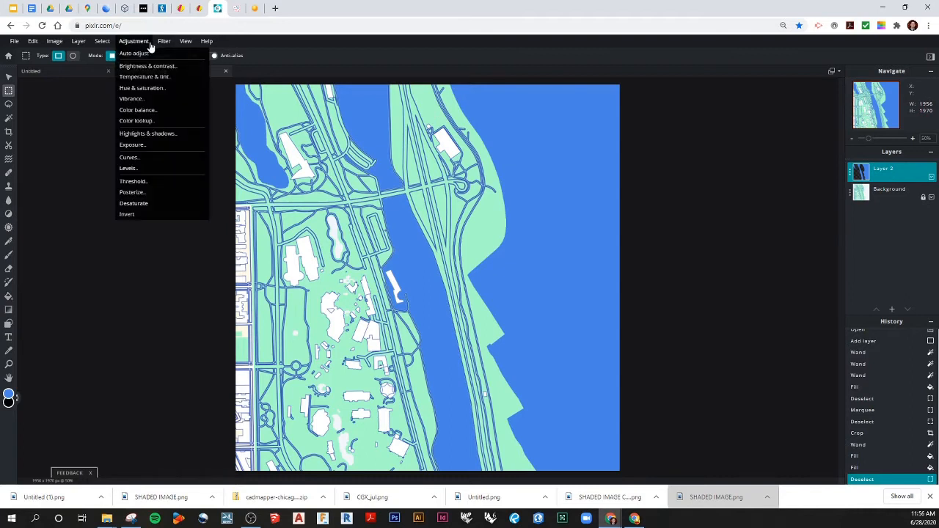
left_click(143, 88)
left_click(547, 230)
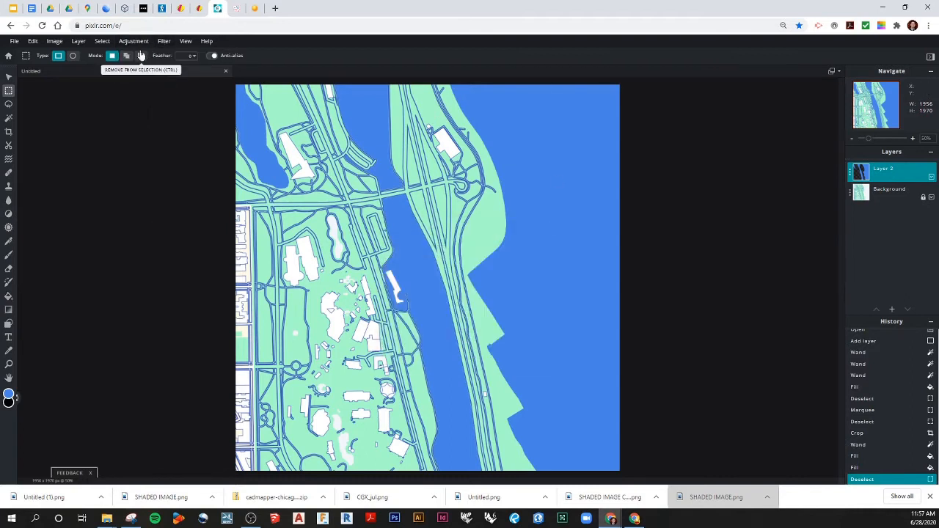
Step: Mute the blue water on Layer 2 with a negative Vibrance adjustment, and make the Background layer active
left_click(128, 43)
left_click(132, 99)
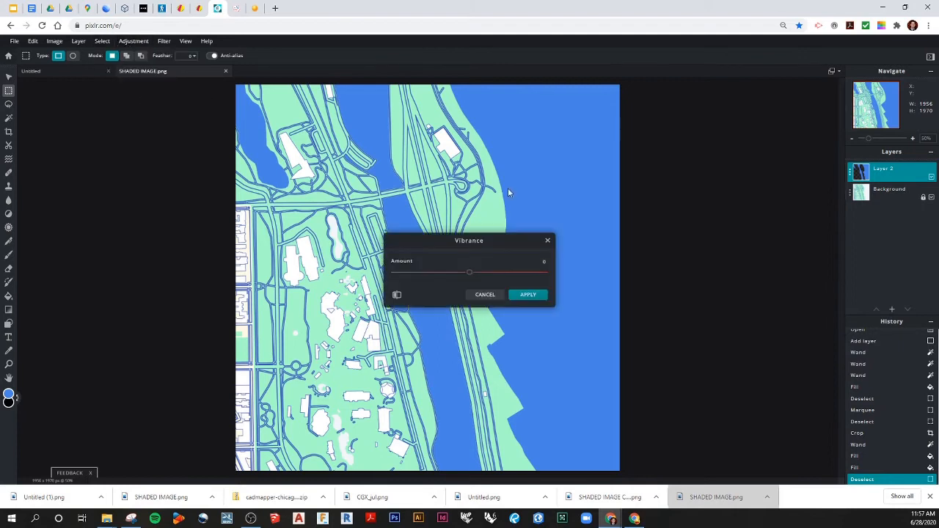
left_click_drag(471, 274, 416, 275)
left_click(521, 295)
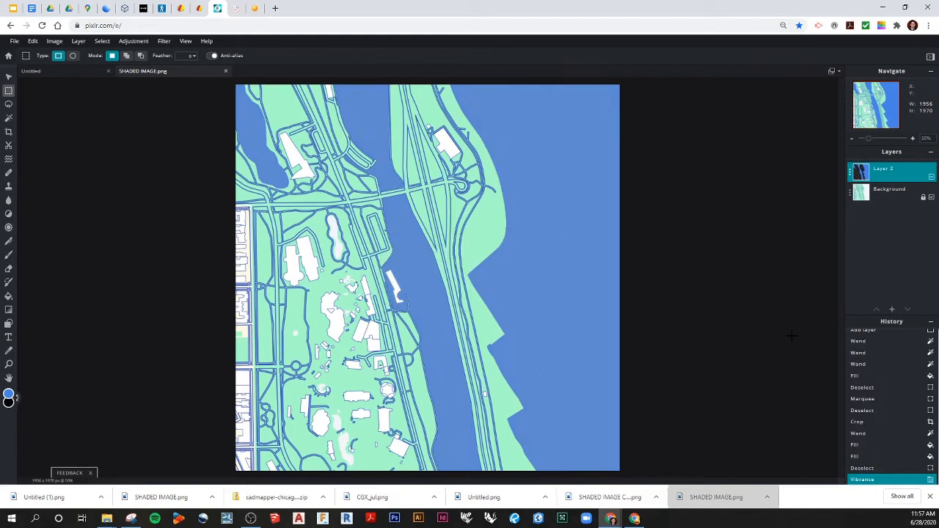
left_click(900, 196)
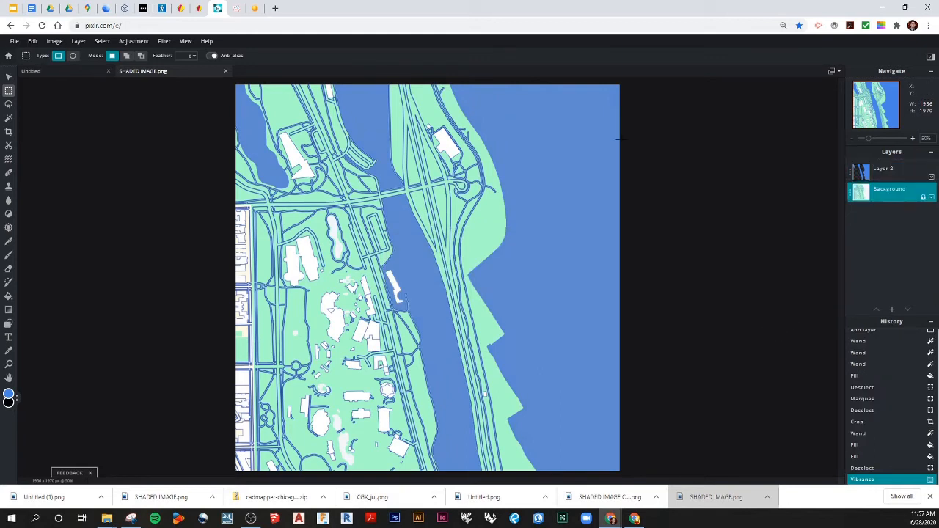
Step: Mute the green land on the Background layer with a Hue & saturation adjustment, setting Saturation to -69
left_click(133, 41)
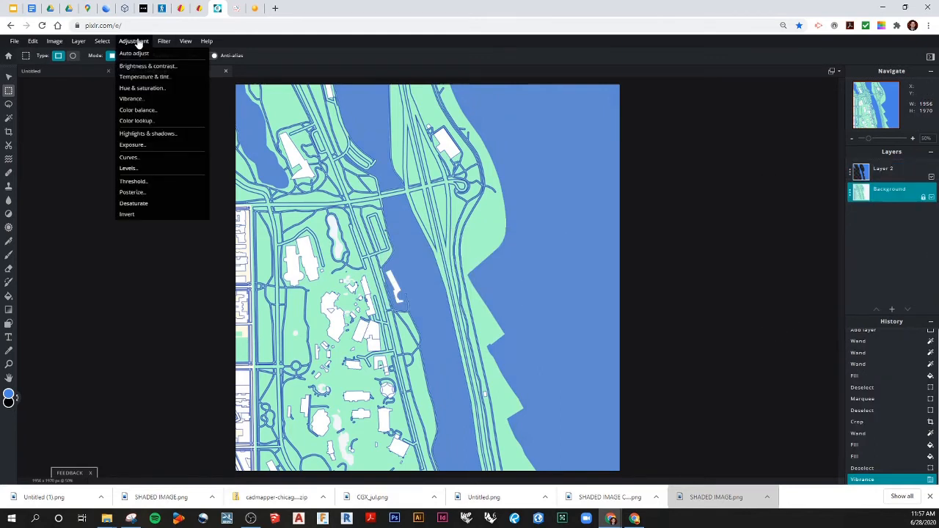
left_click(145, 87)
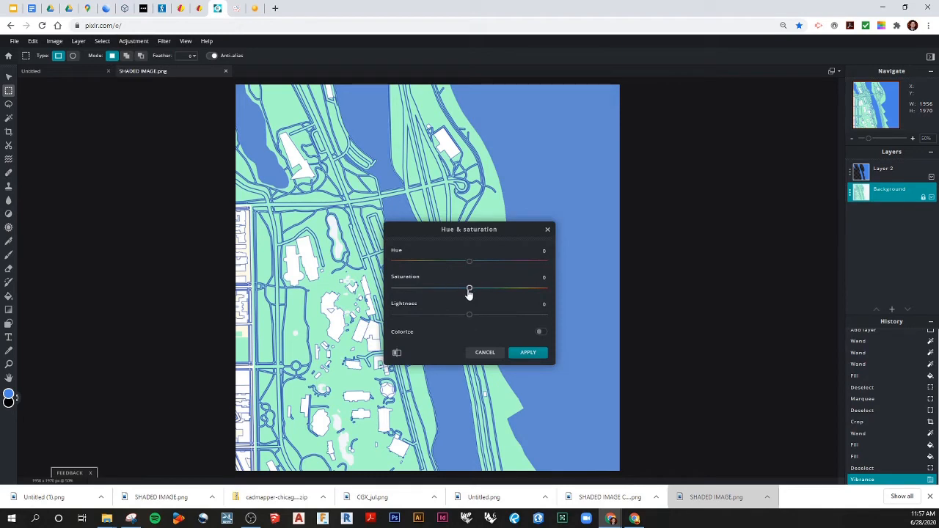
left_click_drag(469, 293, 417, 293)
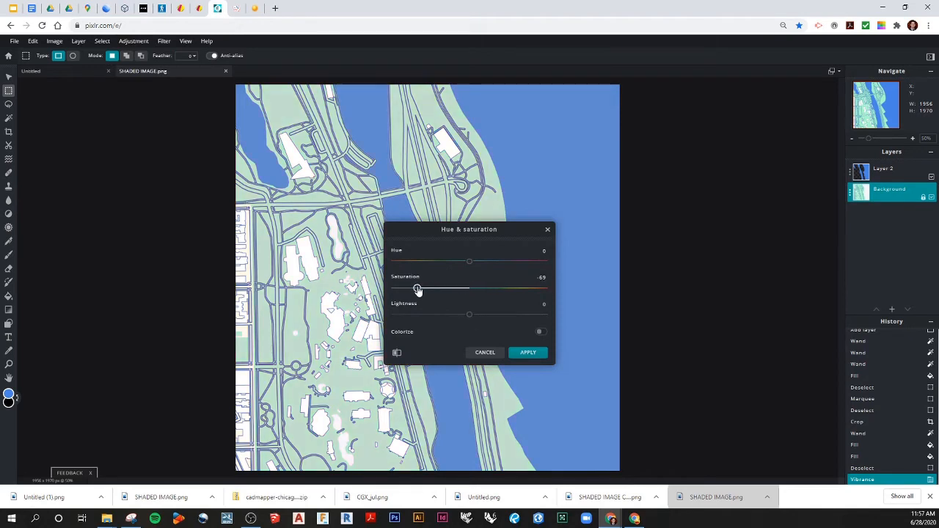
left_click(539, 352)
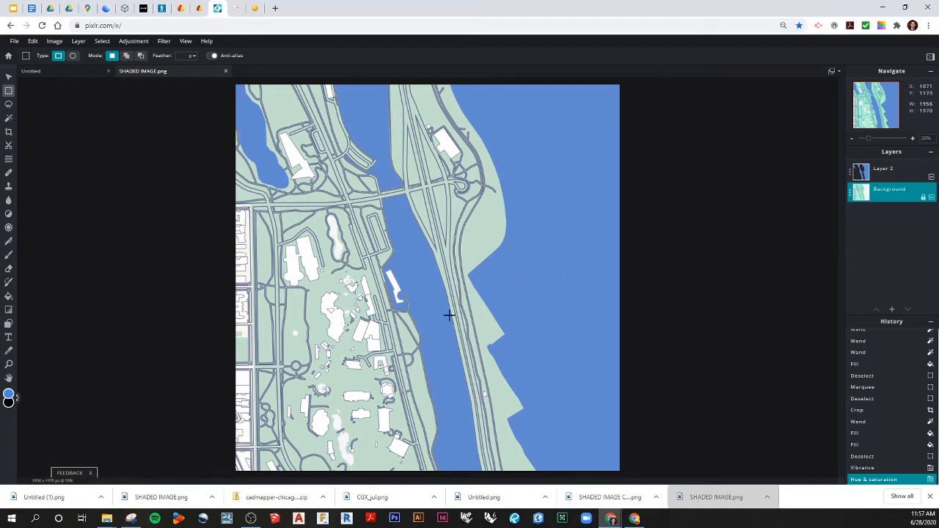
Step: Save the edited map as a high-quality JPG named SHADED IMAGE COLORED
left_click(14, 41)
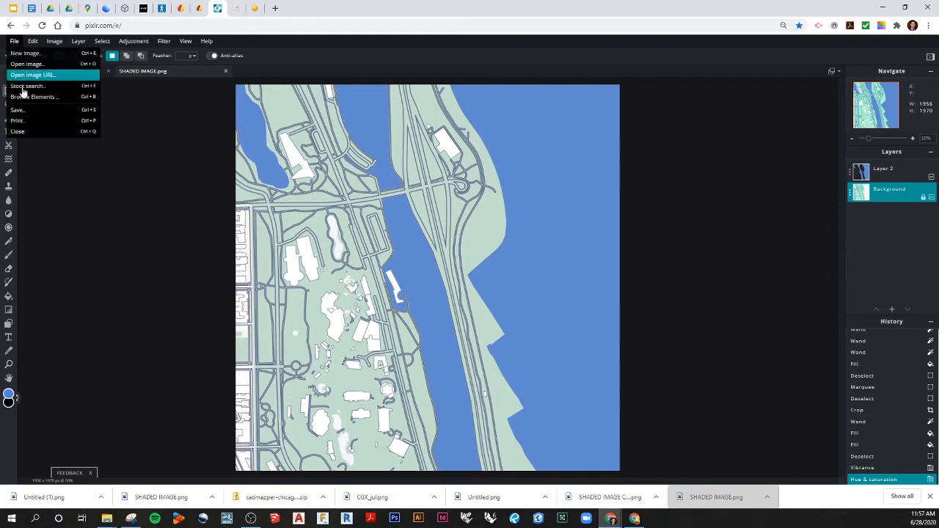
left_click(19, 109)
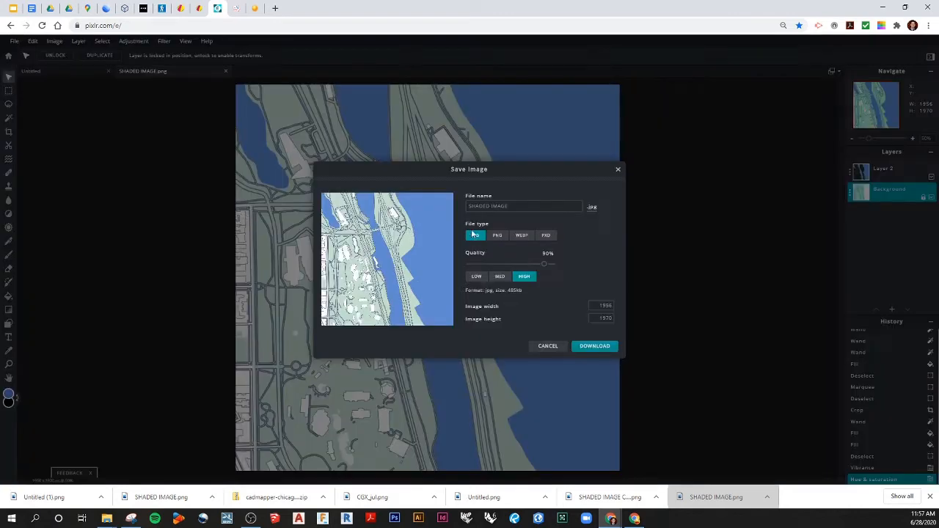
left_click(514, 206)
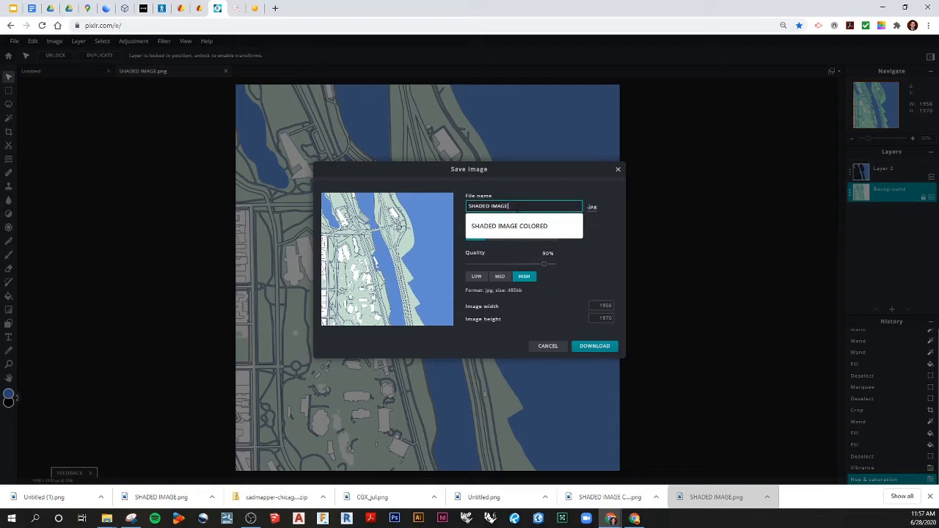
left_click(514, 226)
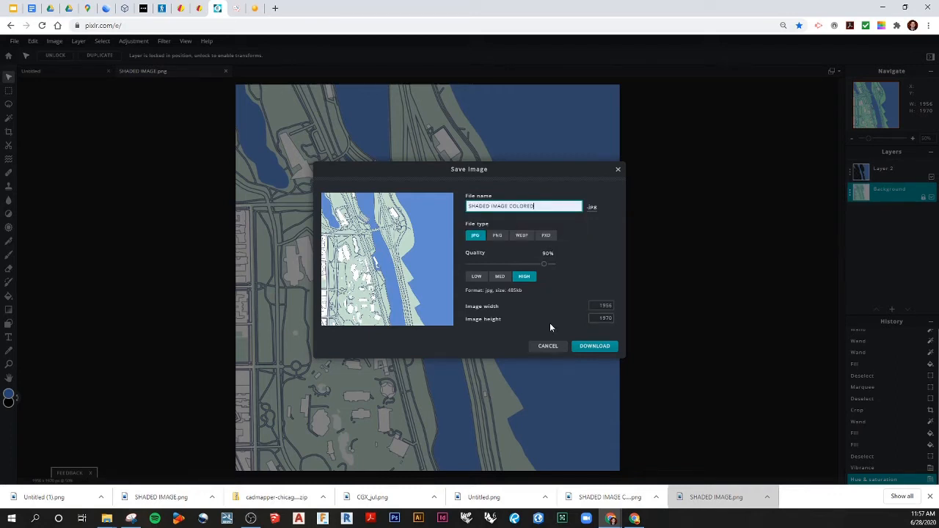
left_click(601, 351)
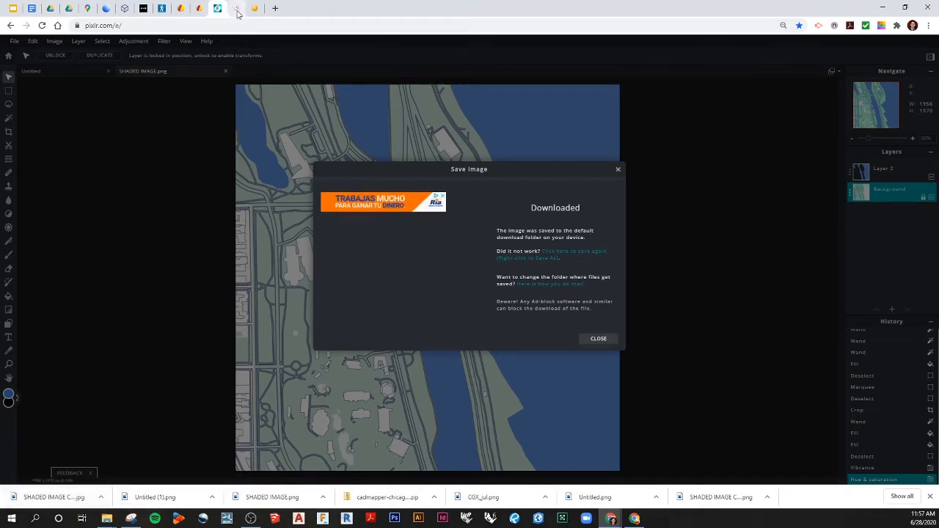
Step: Switch to Gravit Designer, hide the SHADED IMAGE layer, and place SHADED IMAGE COLORED from Downloads on the page
left_click(205, 7)
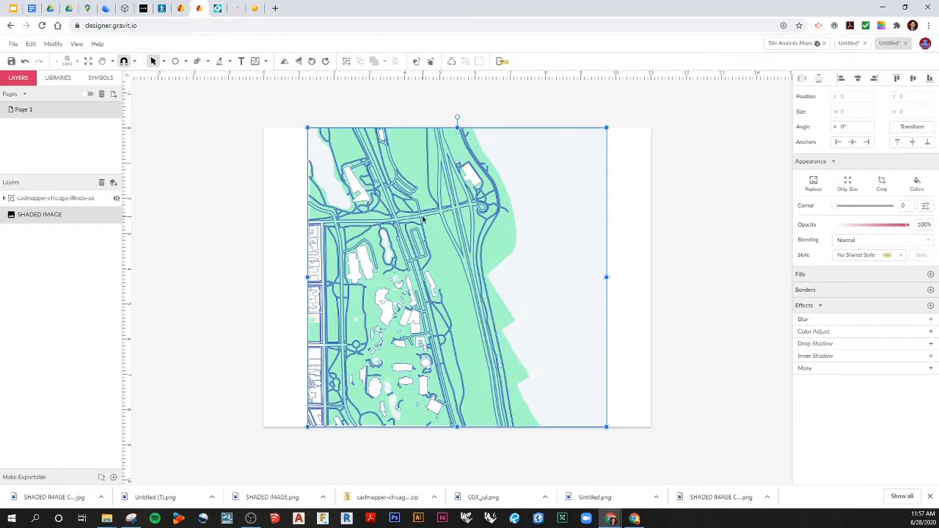
left_click(116, 214)
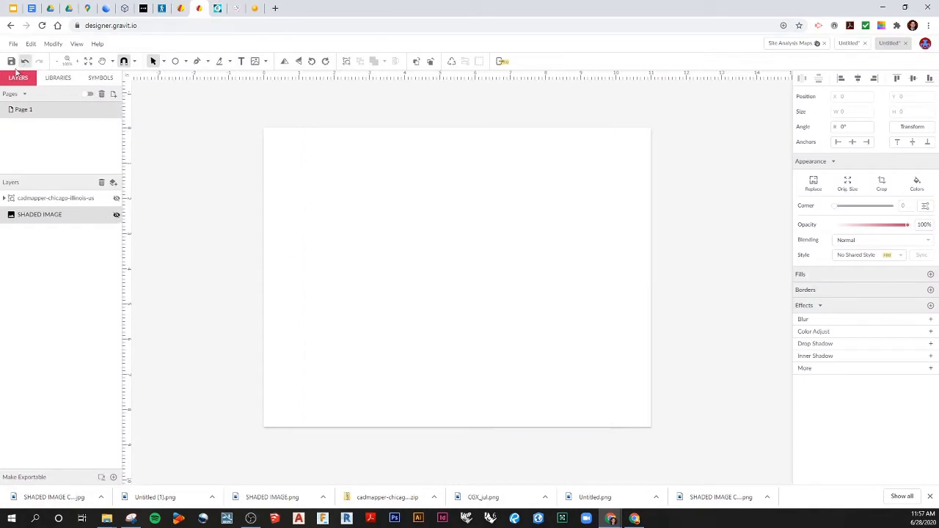
left_click(13, 44)
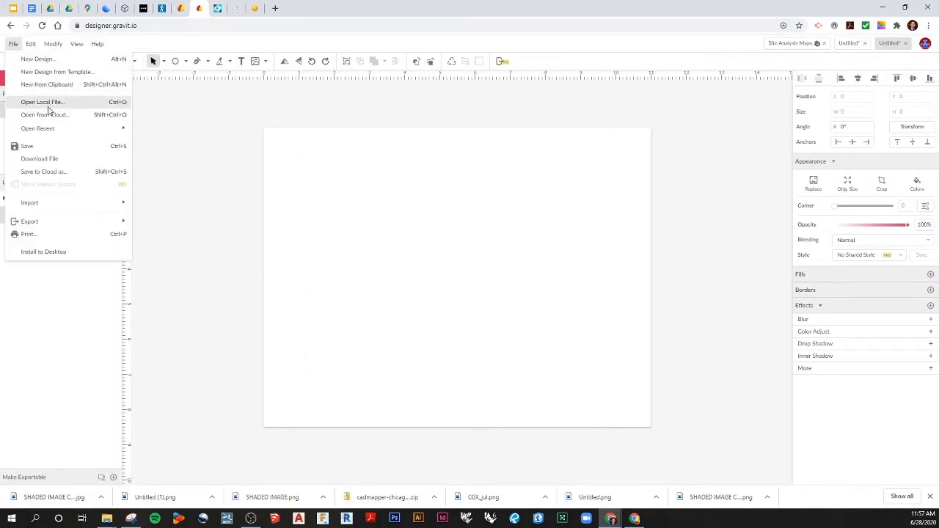
mouse_move(50, 202)
left_click(160, 205)
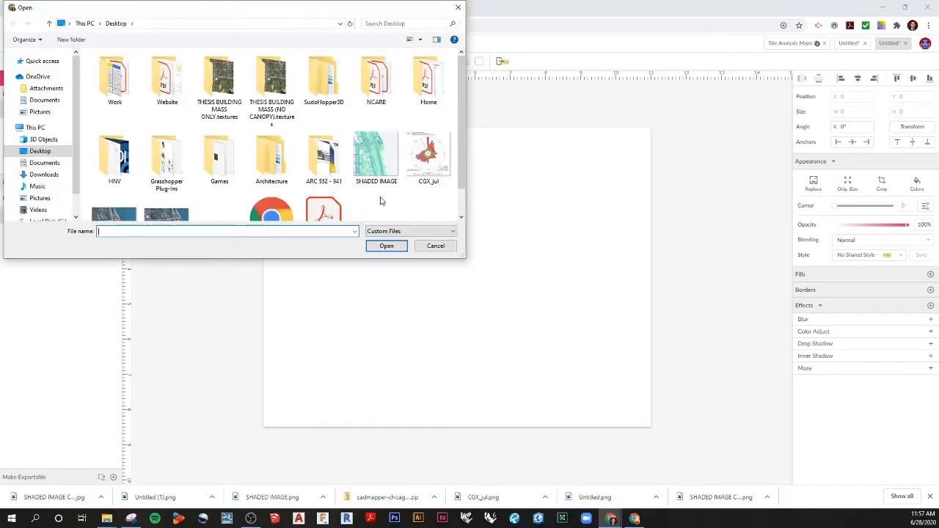
scroll(271, 161, "down", 1)
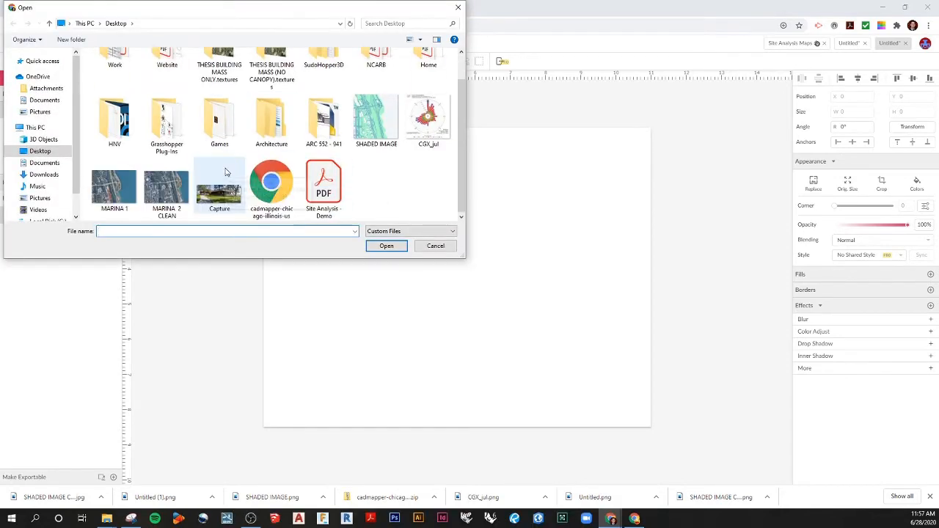
left_click(44, 175)
left_click(183, 142)
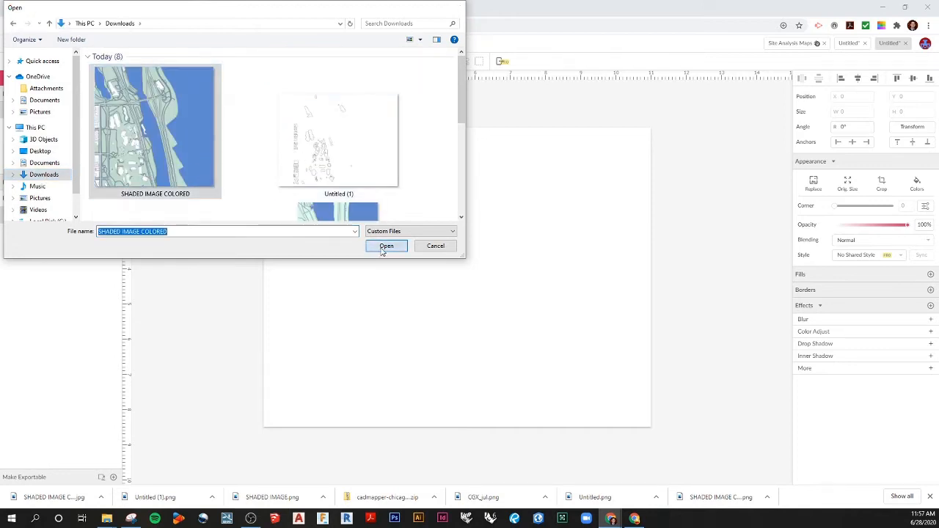
left_click(386, 247)
left_click(188, 263)
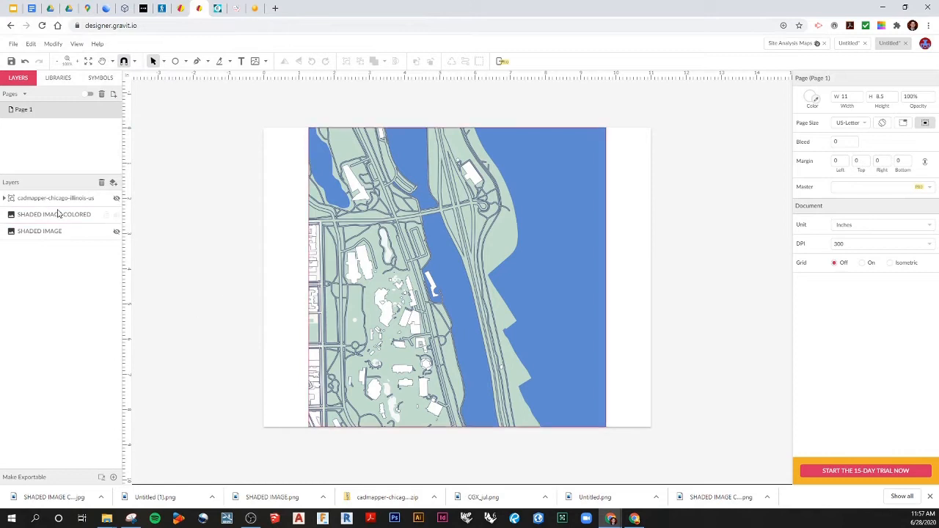
Step: Create a symbol named BASE MAP from the placed colored map image
left_click(375, 209)
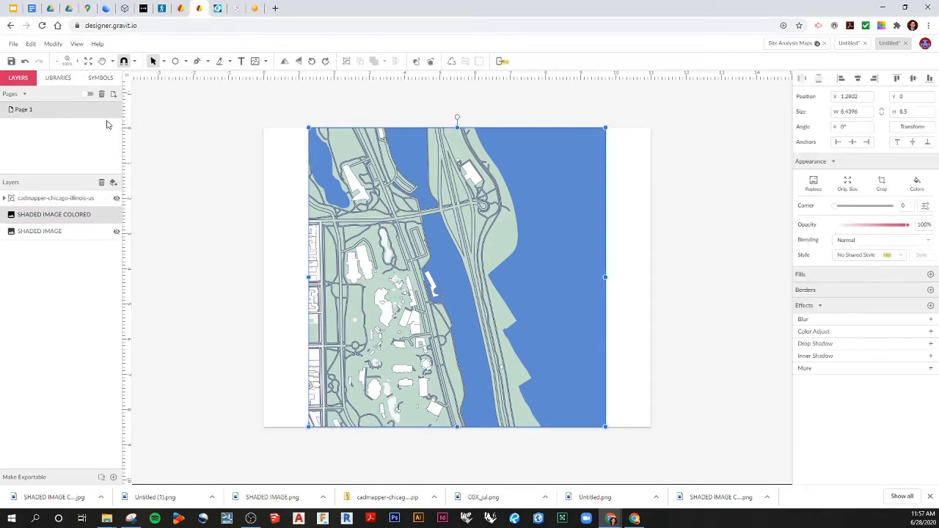
left_click(103, 79)
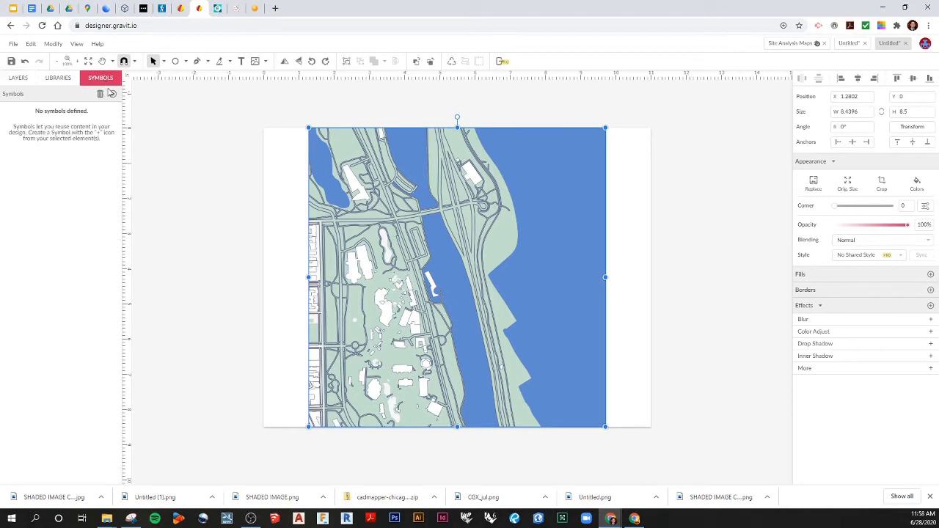
left_click(113, 95)
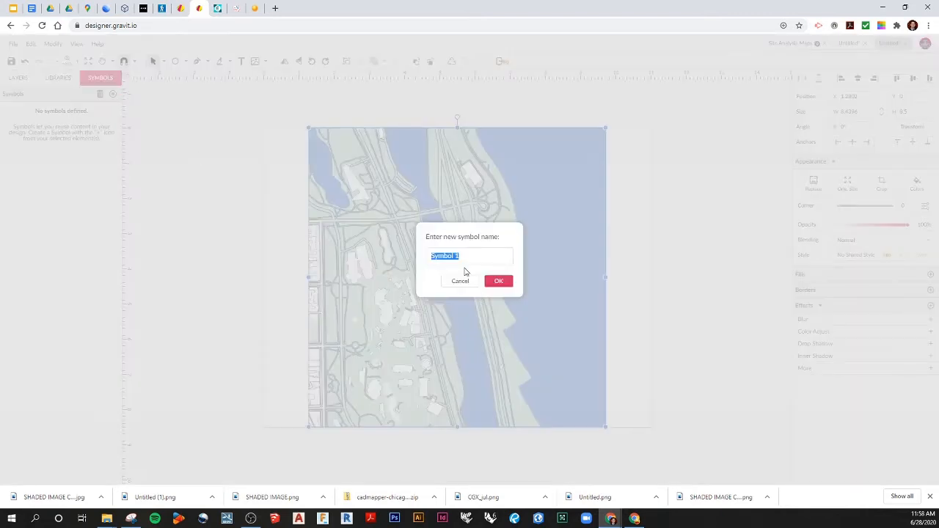
type("BS")
key("Return")
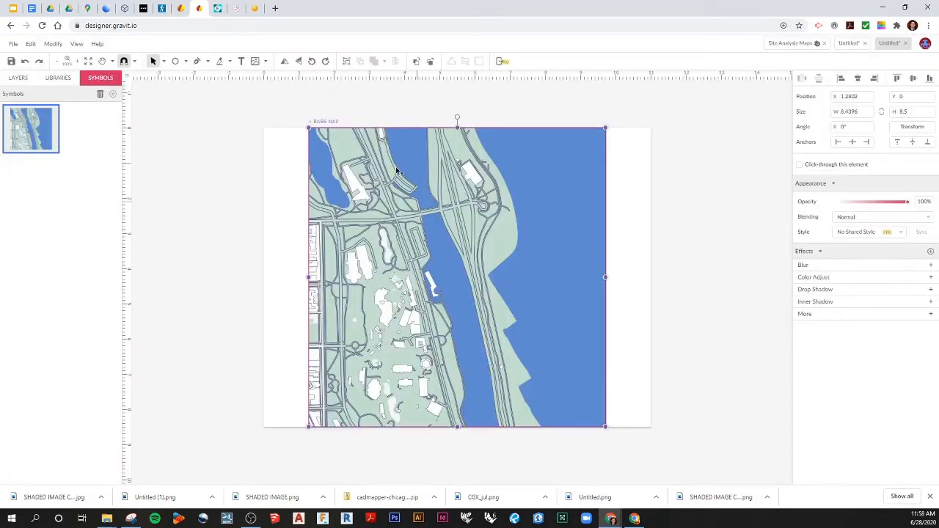
Step: Move the BASE MAP symbol above the cadmapper-chicago-illinois-us layer in the layer order, and clear the selection
left_click(23, 78)
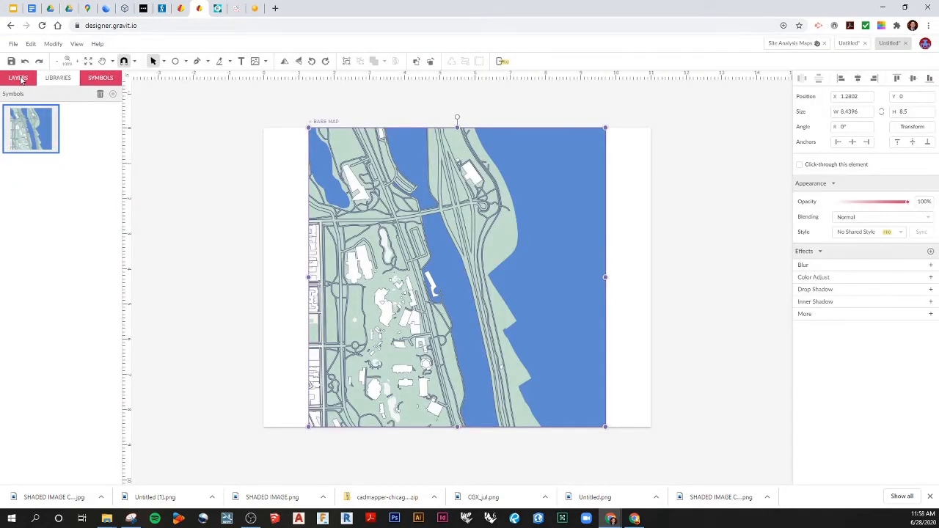
left_click(155, 233)
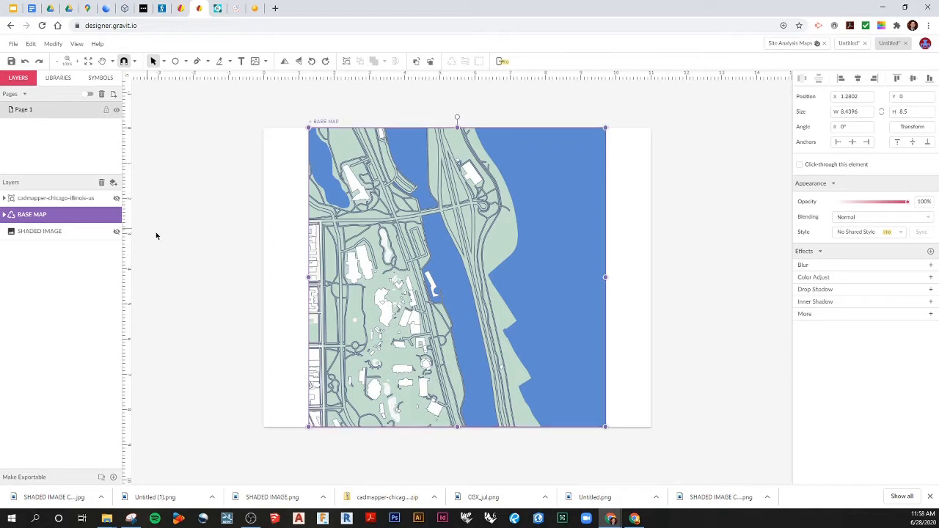
left_click_drag(82, 213, 77, 191)
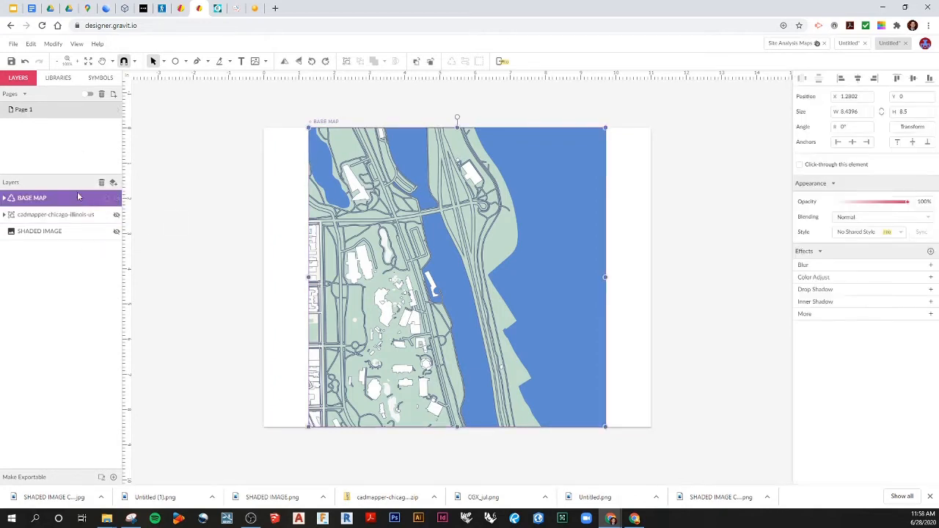
left_click(81, 279)
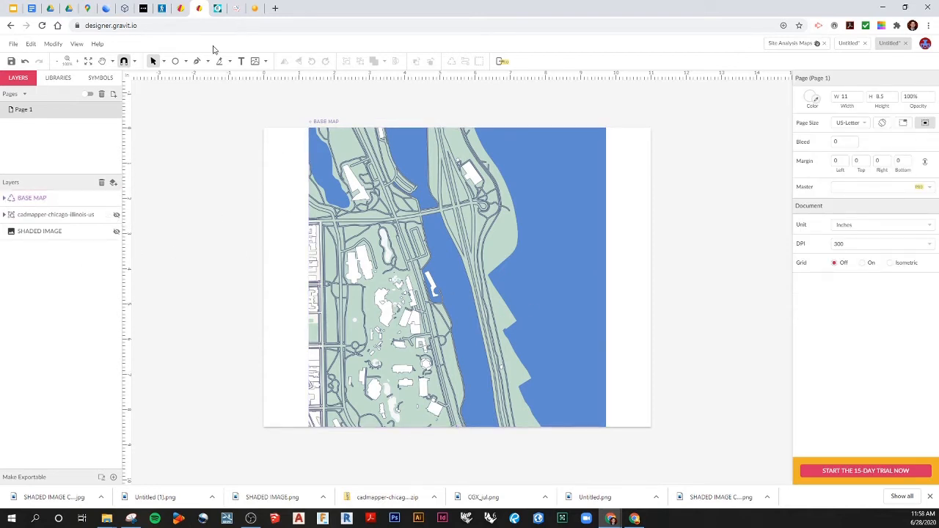
Step: Switch to the Noun Project and get the circular North Arrow icon as a PNG with the Basic Download option
left_click(143, 9)
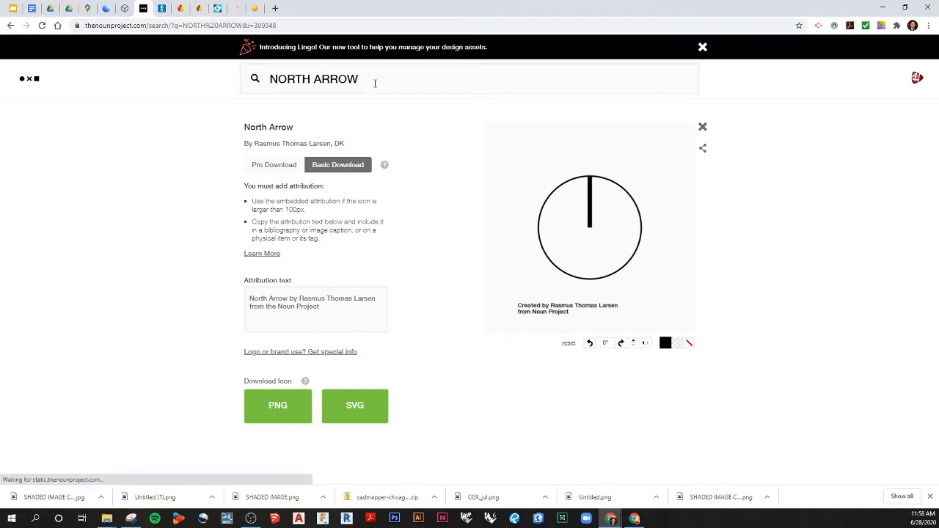
key("Escape")
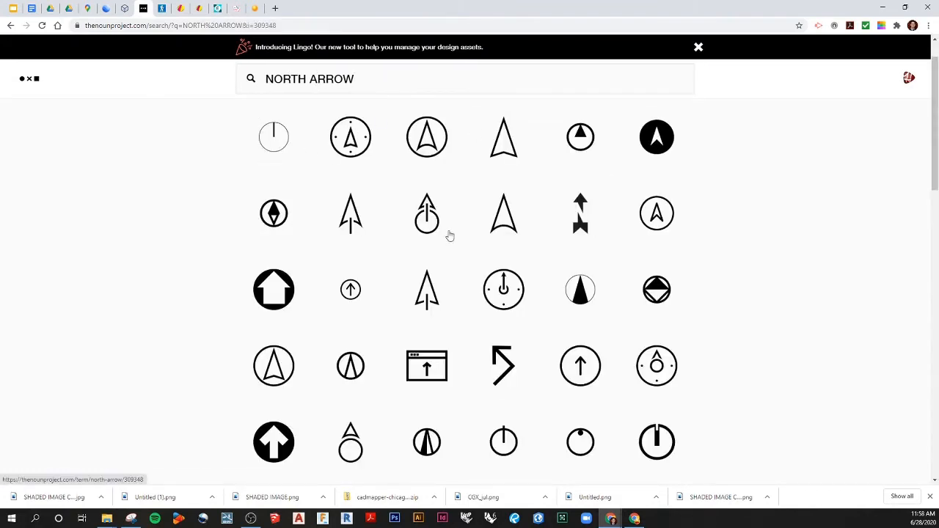
left_click(274, 147)
left_click(337, 218)
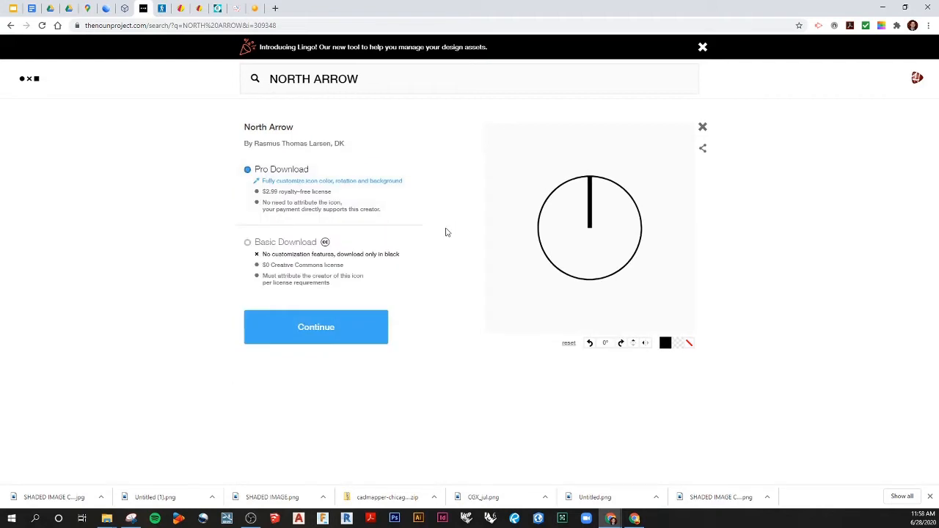
left_click(279, 254)
left_click(315, 328)
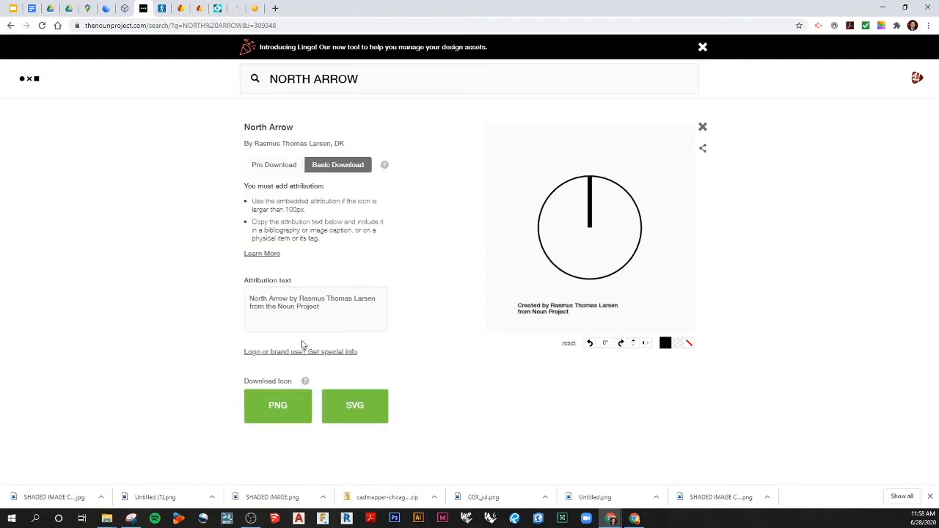
left_click(277, 405)
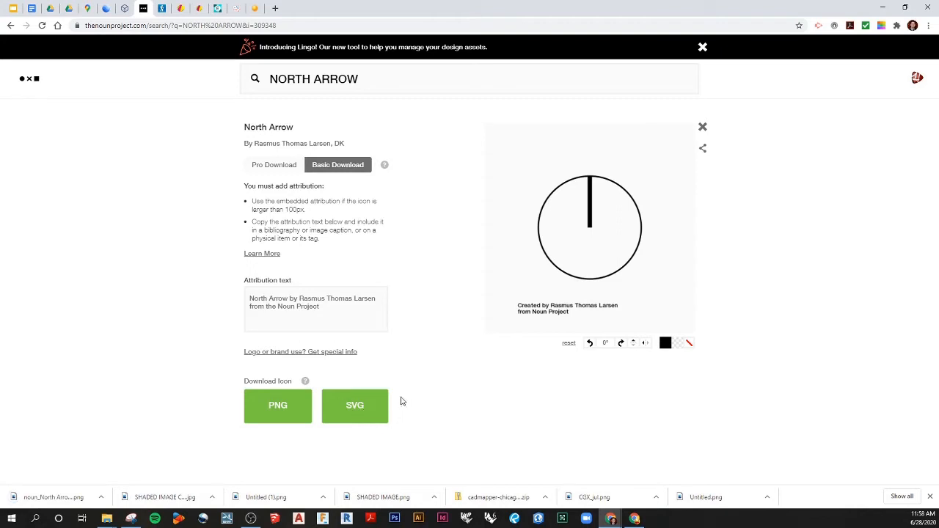
Step: Switch to Gravit Designer and place the image noun_North Arrow_309348 (1) on the map page
left_click(200, 9)
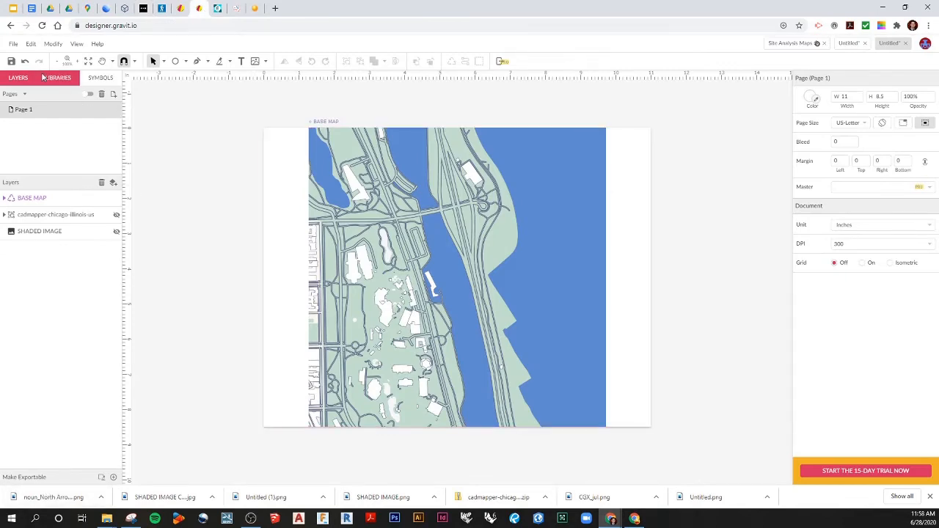
left_click(13, 44)
mouse_move(100, 205)
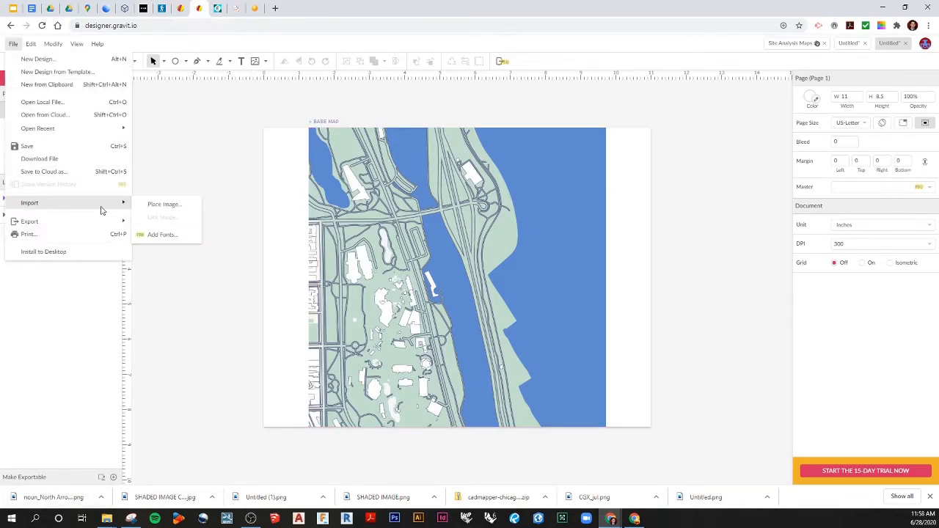
left_click(178, 203)
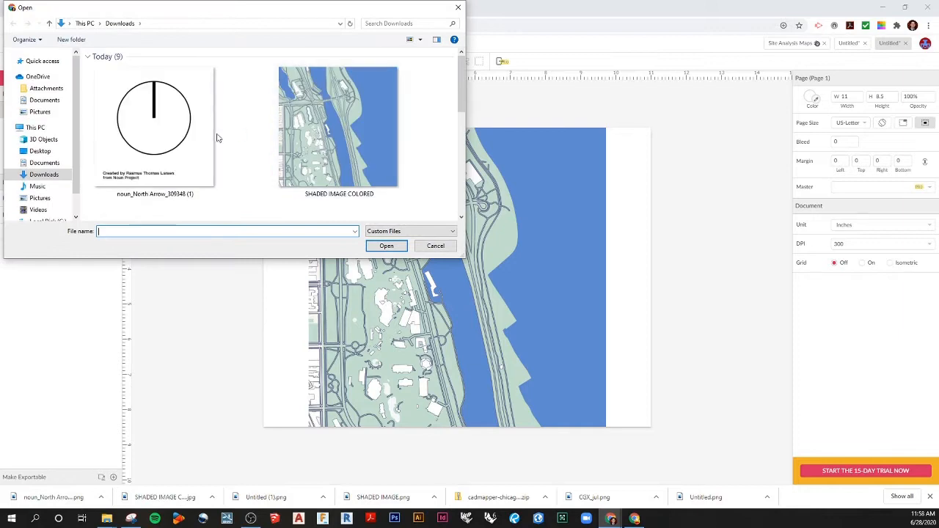
left_click(213, 138)
left_click(384, 246)
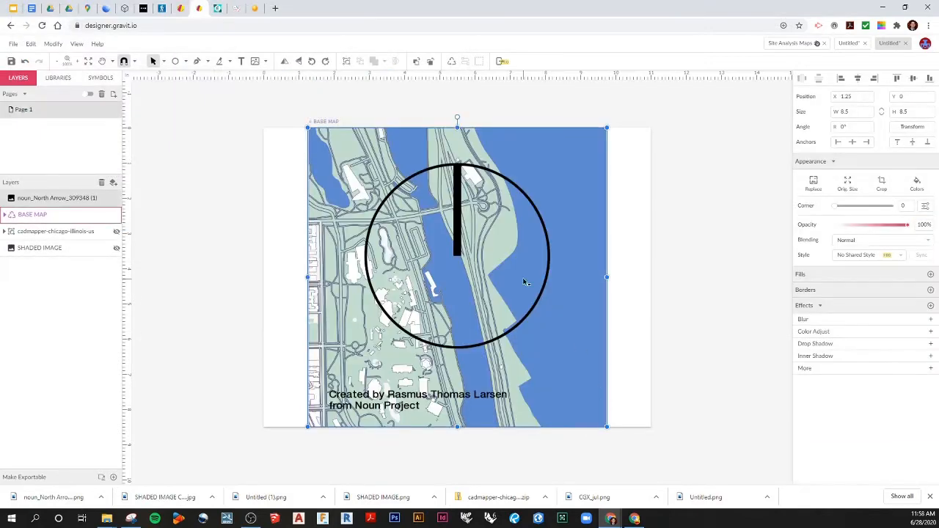
Step: Scale the north arrow down into the base map's southeast corner, and undo the accidental shift of the base map
left_click_drag(307, 128, 573, 392)
left_click_drag(598, 424, 643, 420)
left_click(25, 61)
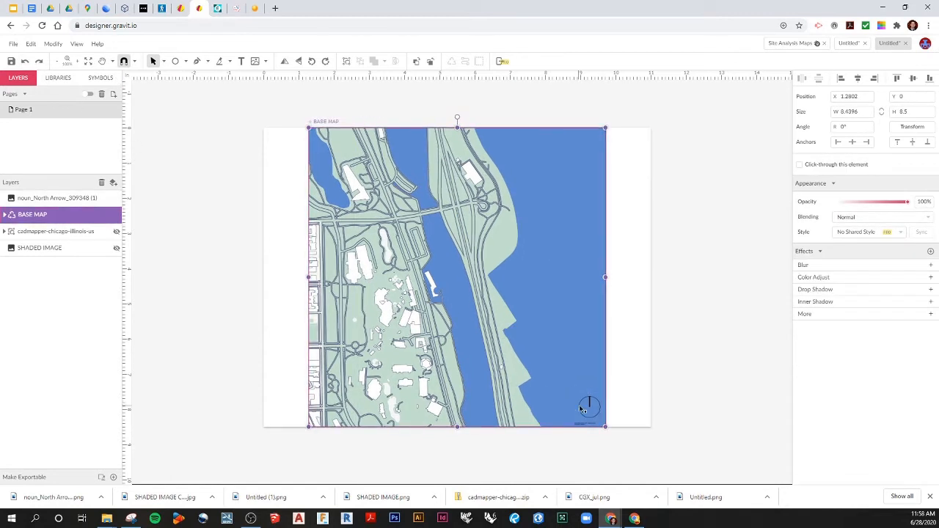
Step: Move the north arrow image off the base map into the white page margin beside the map's southeast corner, and clear the selection
double_click(588, 408)
left_click(623, 413)
left_click(593, 408)
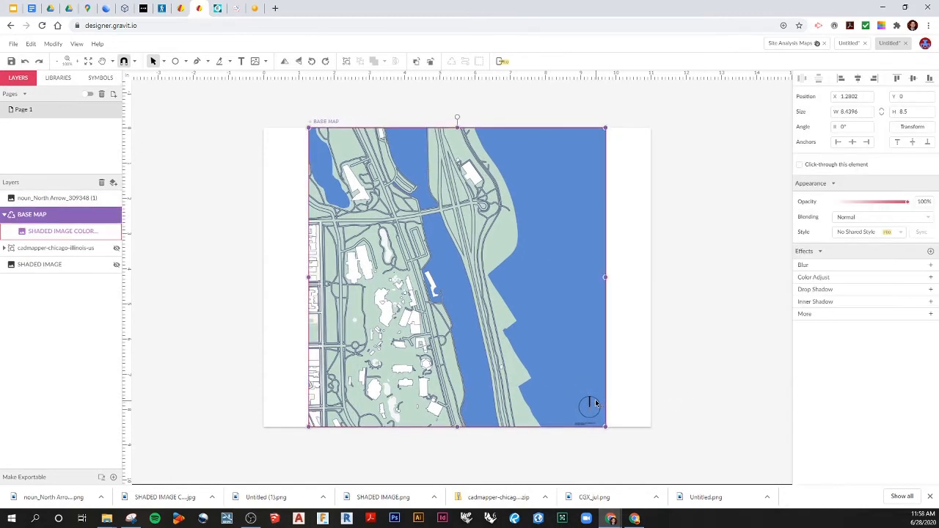
left_click(596, 403)
left_click(589, 405)
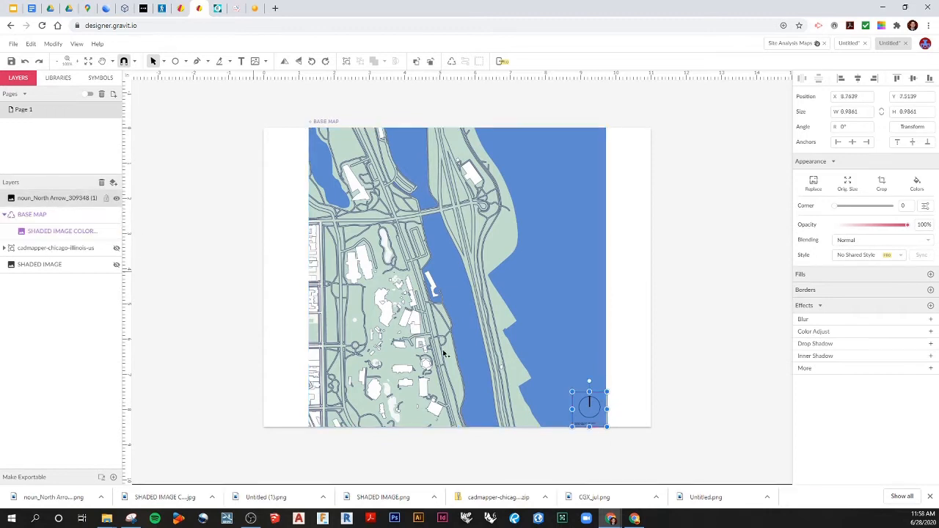
left_click_drag(594, 405, 636, 415)
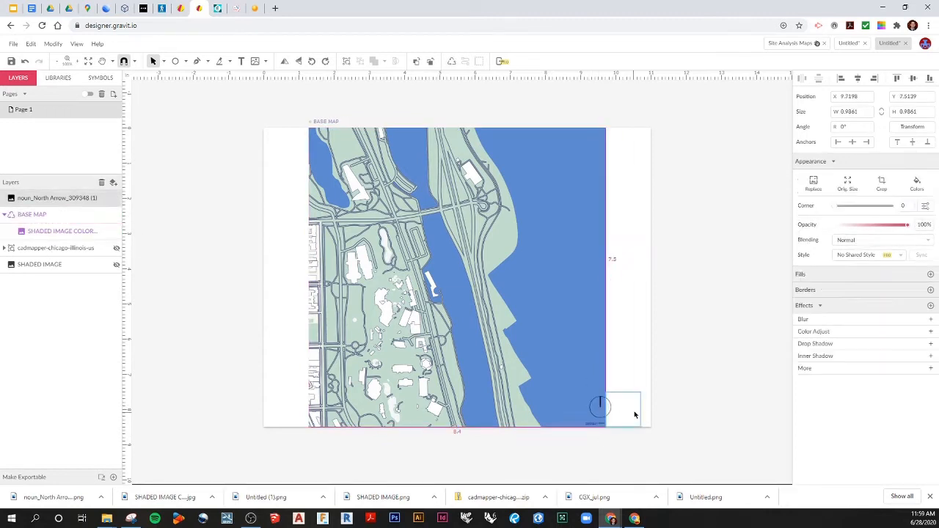
left_click(704, 401)
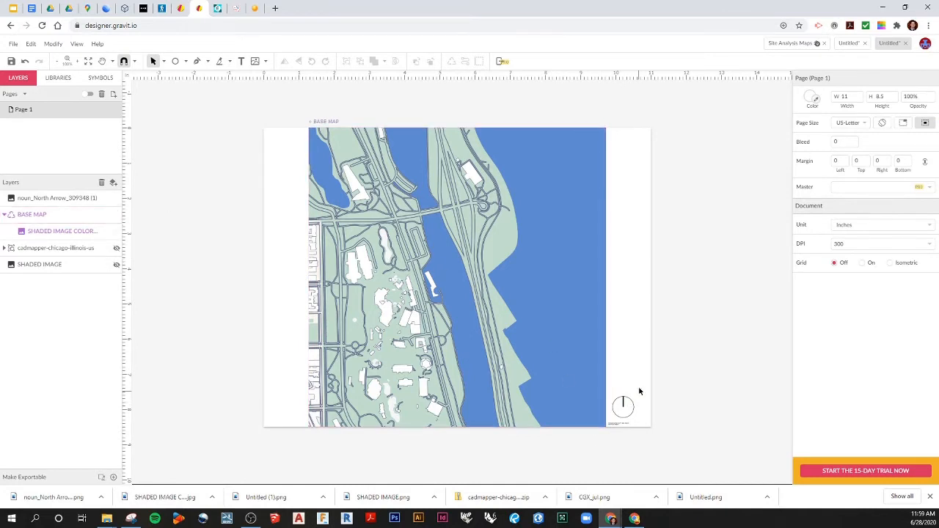
Step: Create a symbol named NORTH ARROW from the noun_North Arrow_309348 (1) image
left_click(44, 199)
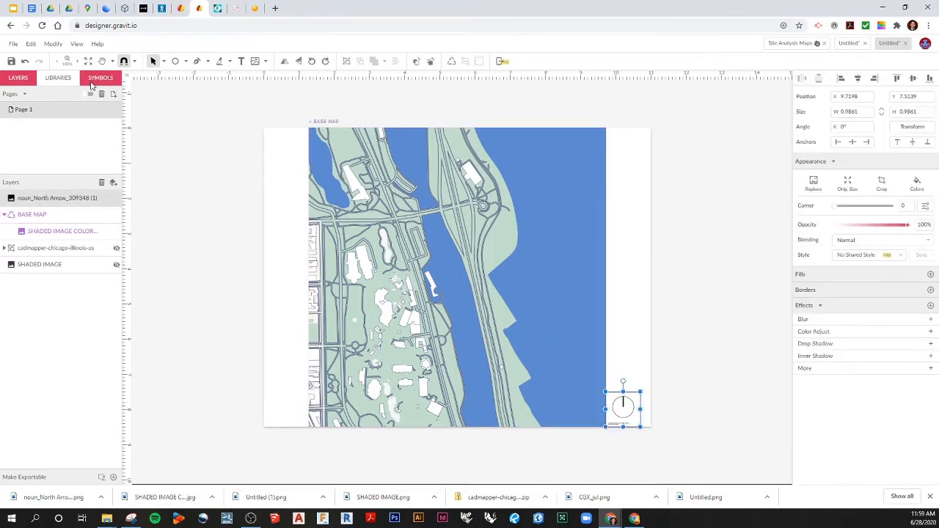
left_click(93, 83)
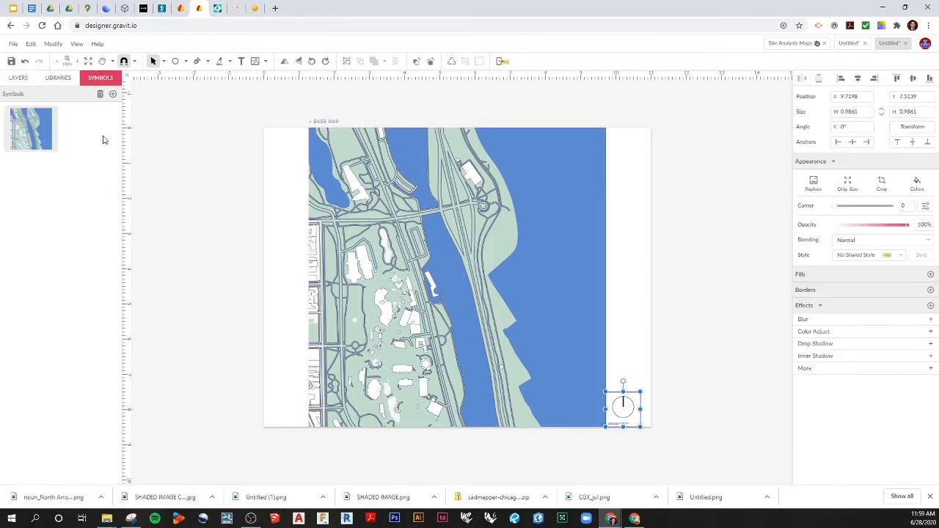
left_click(113, 95)
type("NORTH")
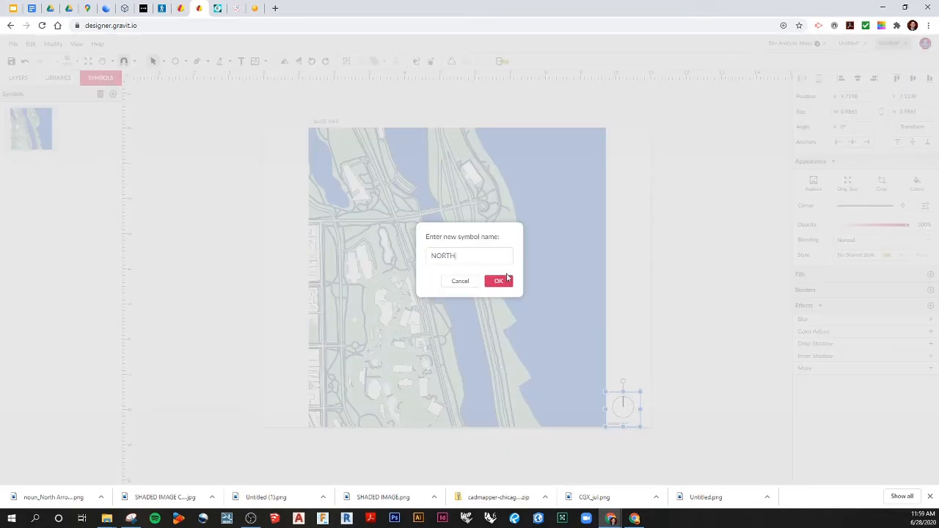
type(" ARROW")
left_click(505, 279)
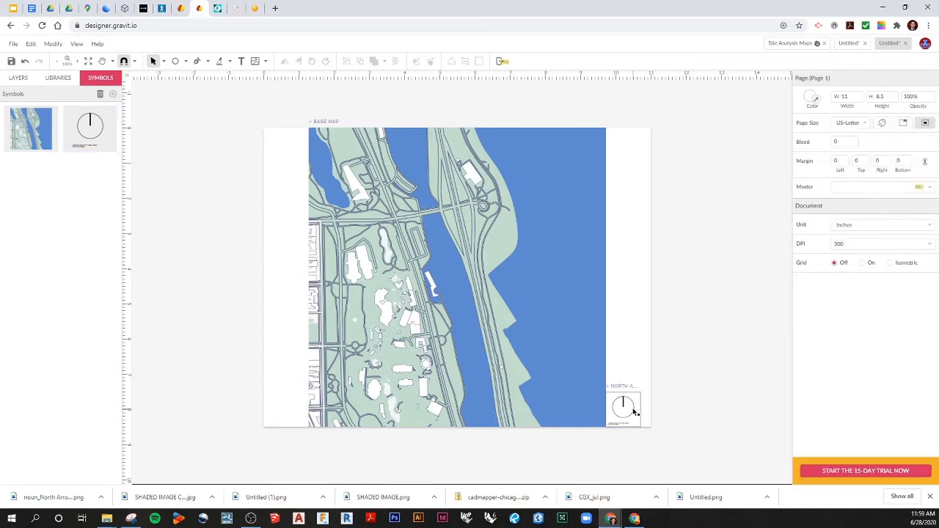
left_click(38, 130)
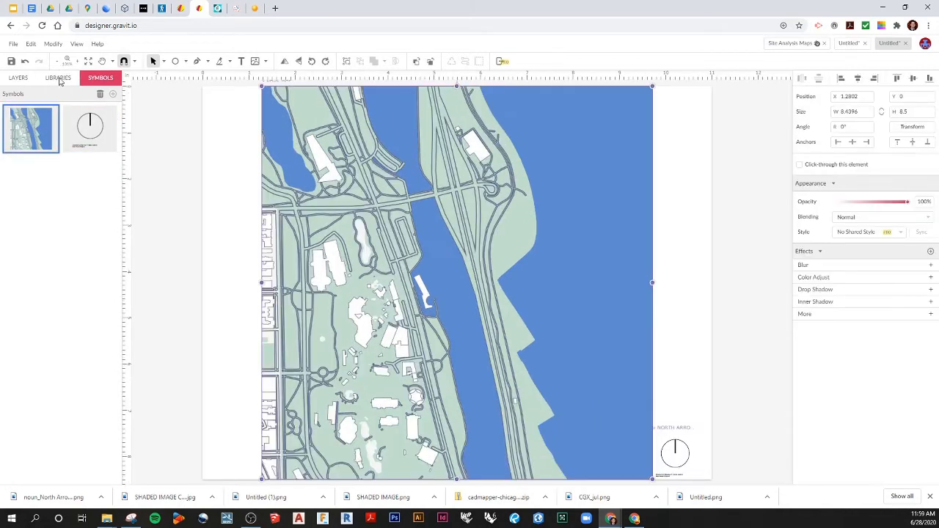
left_click(19, 78)
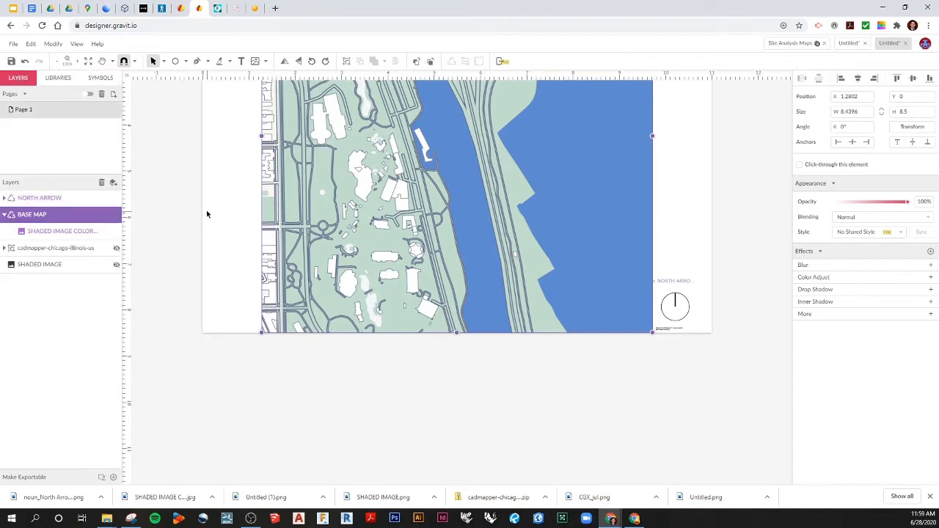
left_click(184, 214)
scroll(184, 214, "up", 3)
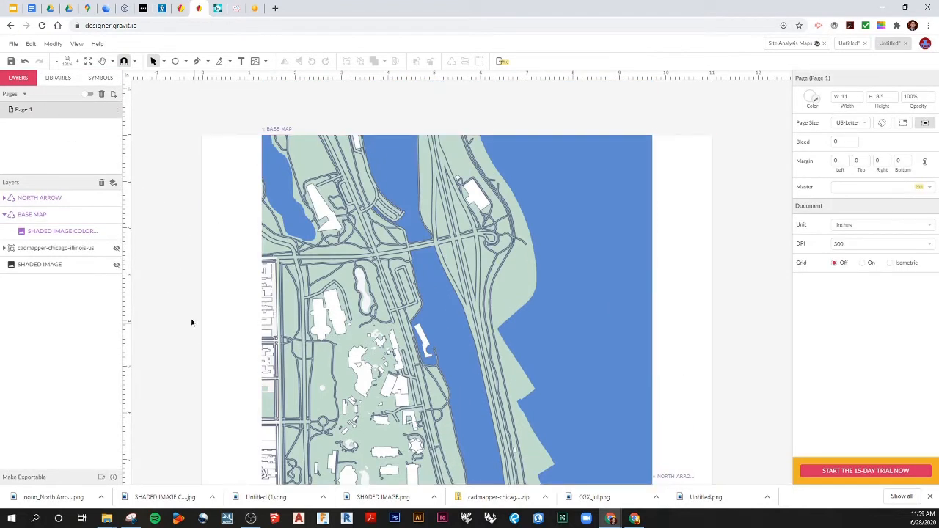
scroll(187, 289, "down", 1)
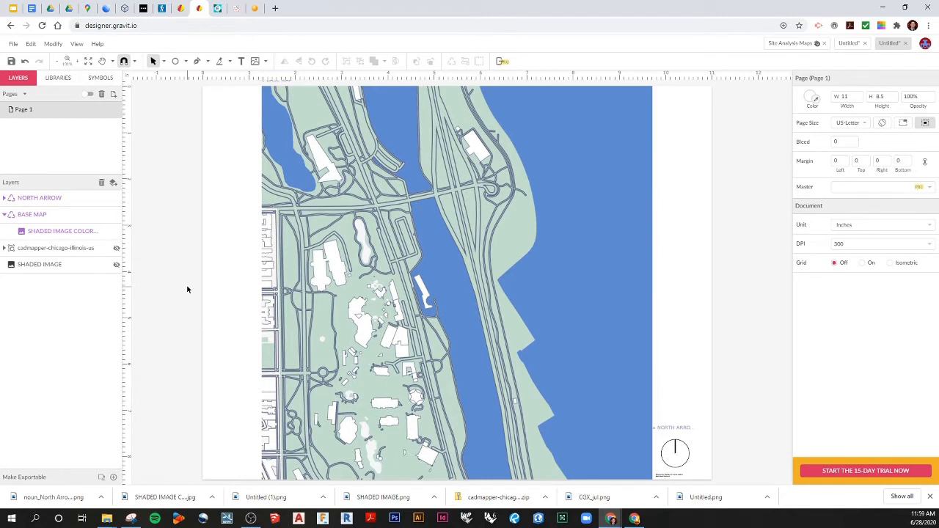
scroll(187, 290, "down", 1)
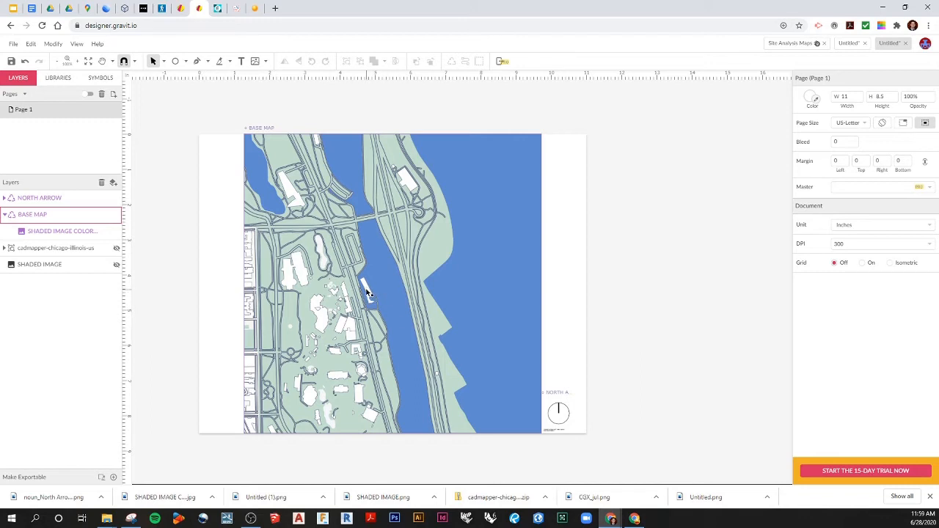
left_click(199, 113)
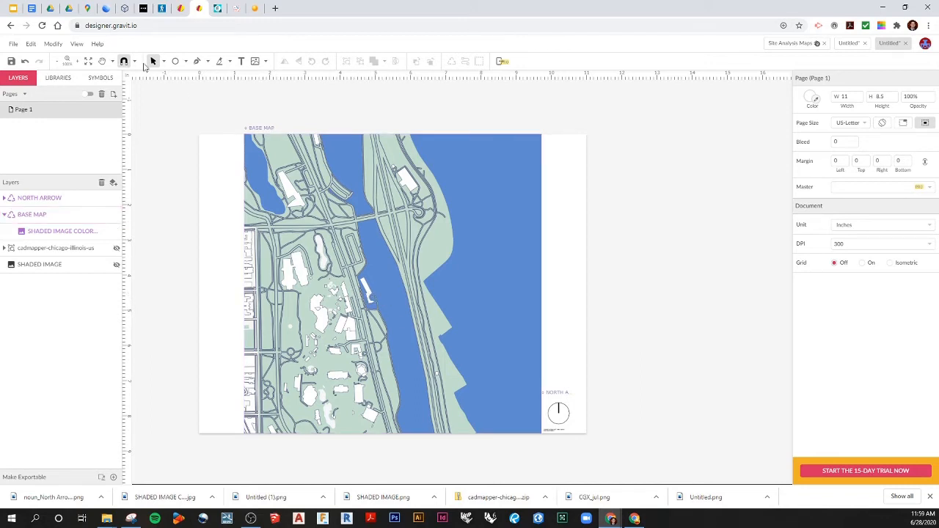
Step: Draw a circle about 5.94 in across and move it over the boat club building on the base map
left_click(176, 61)
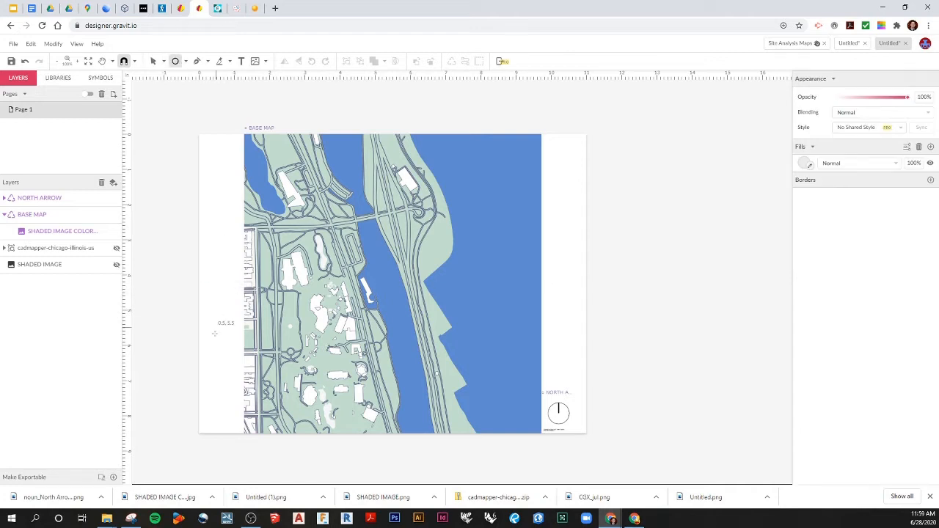
left_click_drag(225, 344, 435, 135)
left_click_drag(340, 237, 387, 284)
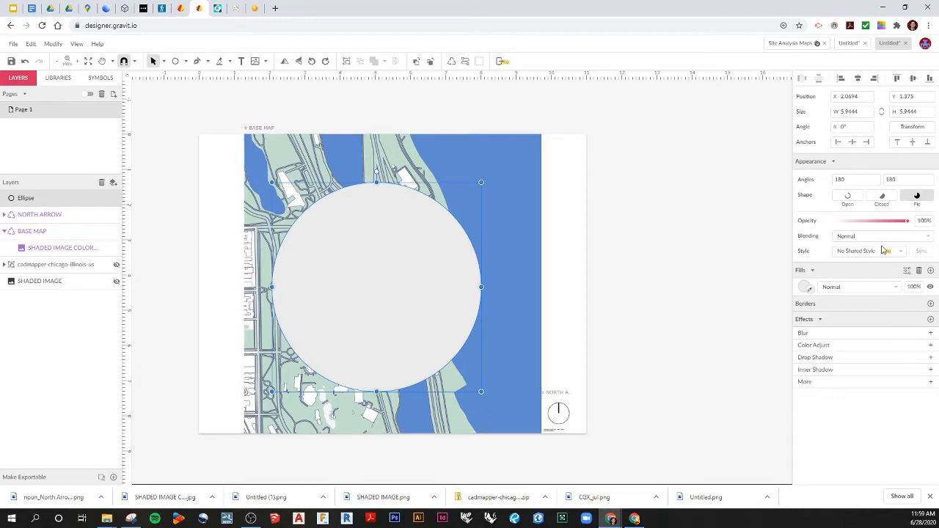
Step: Open the circle's fill opacity for editing
left_click(908, 286)
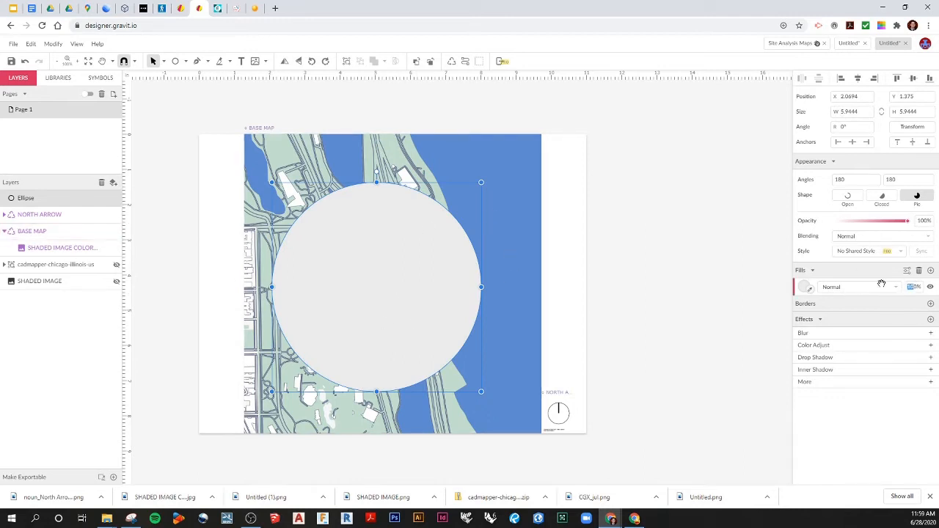
Step: Set the large circle's fill opacity to 0% and add a 1 pt red border
type("0")
left_click(932, 304)
left_click(805, 321)
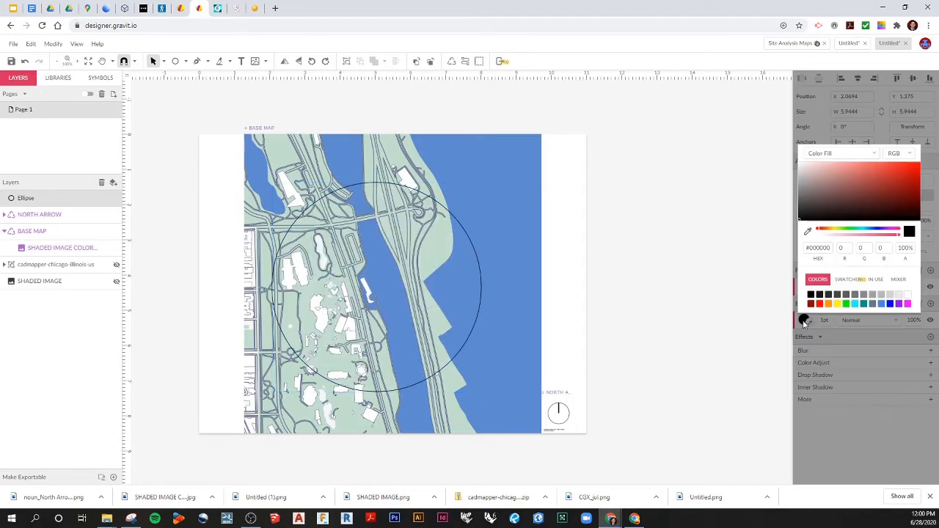
left_click(811, 303)
left_click(834, 321)
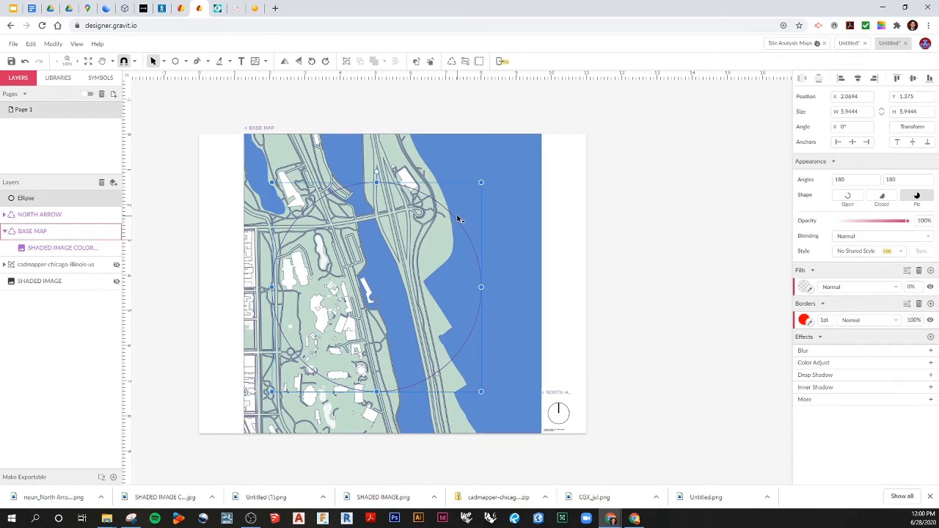
Step: Centre the circle on the site building in the channel with crossing guides, and enlarge it about that centre to about 7.03 in
left_click_drag(456, 217, 446, 225)
left_click_drag(300, 220, 367, 239)
left_click_drag(411, 75, 399, 293)
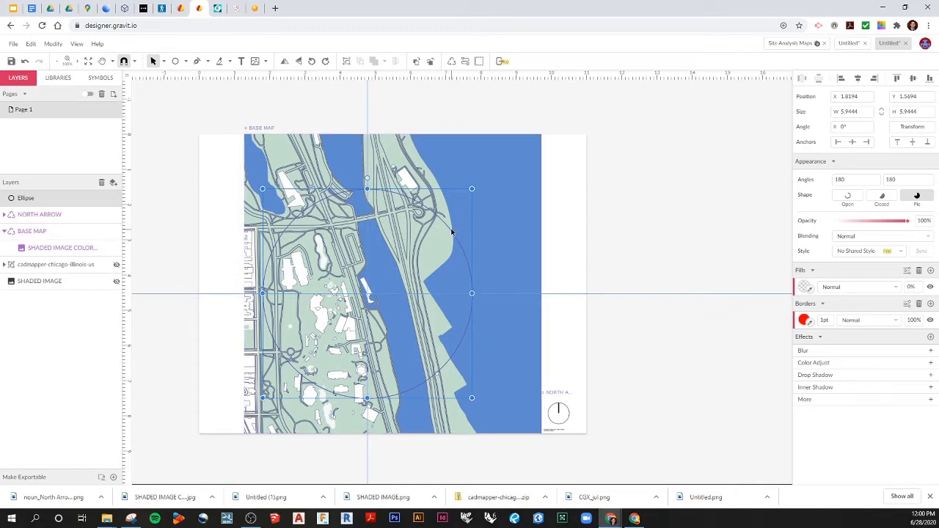
mouse_move(453, 229)
left_mouse_down()
mouse_move(440, 226)
mouse_move(451, 229)
left_mouse_up()
left_click_drag(472, 188, 491, 174)
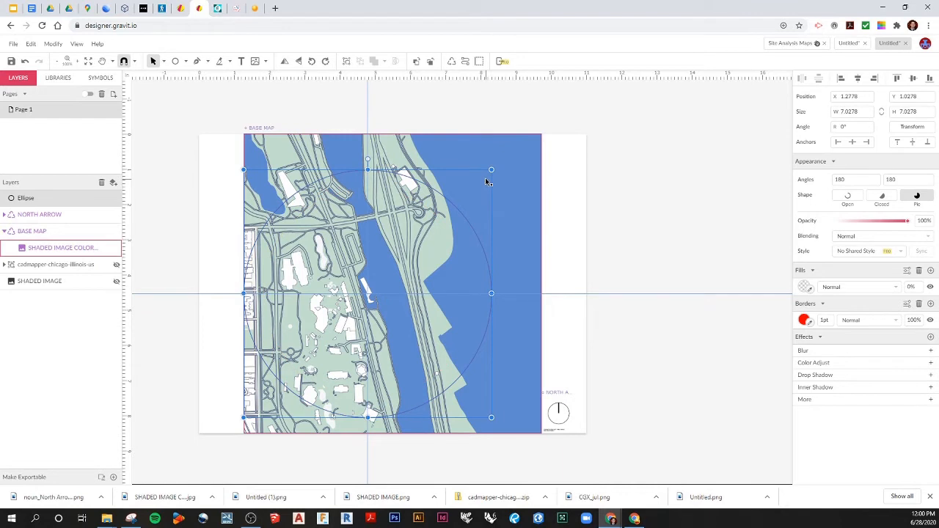
Step: Make two concentric duplicates of the circle, scaled about the site to about 3.58 in and 11.03 in wide
key("ctrl+d")
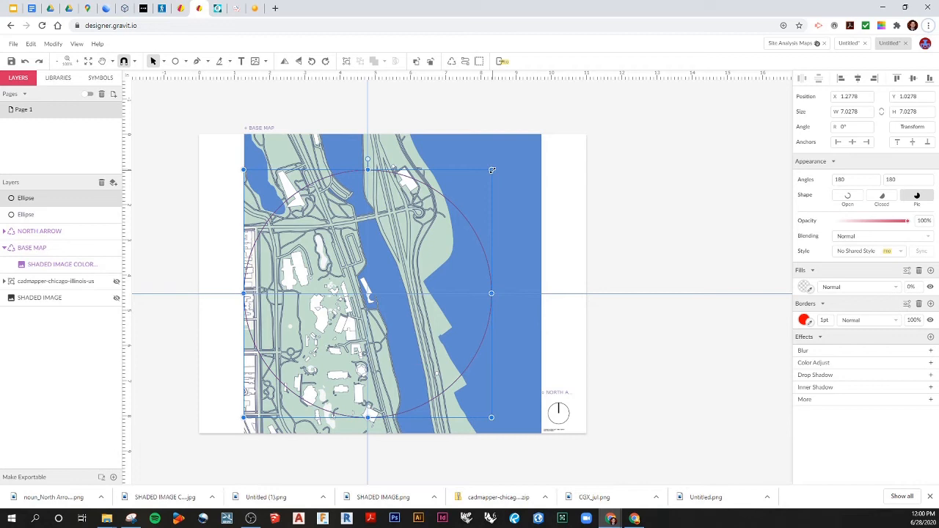
left_click_drag(492, 171, 429, 230)
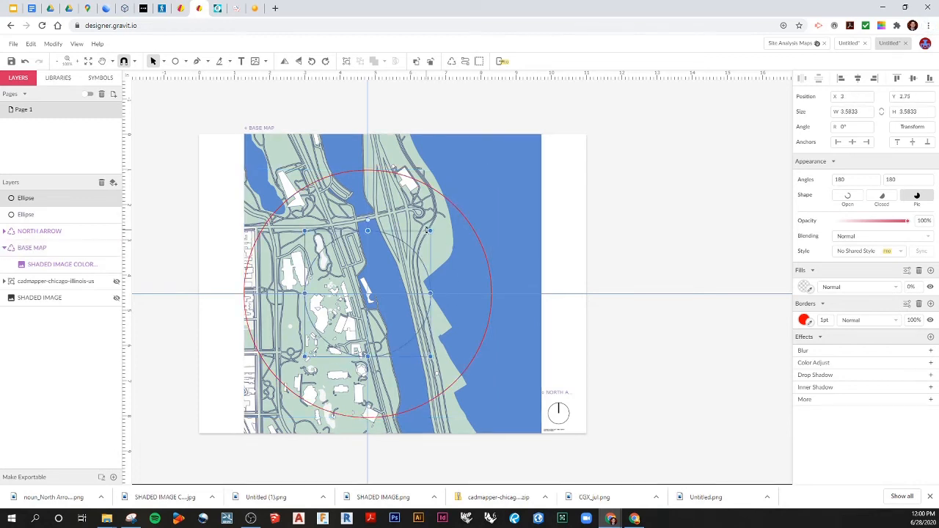
key("ctrl+d")
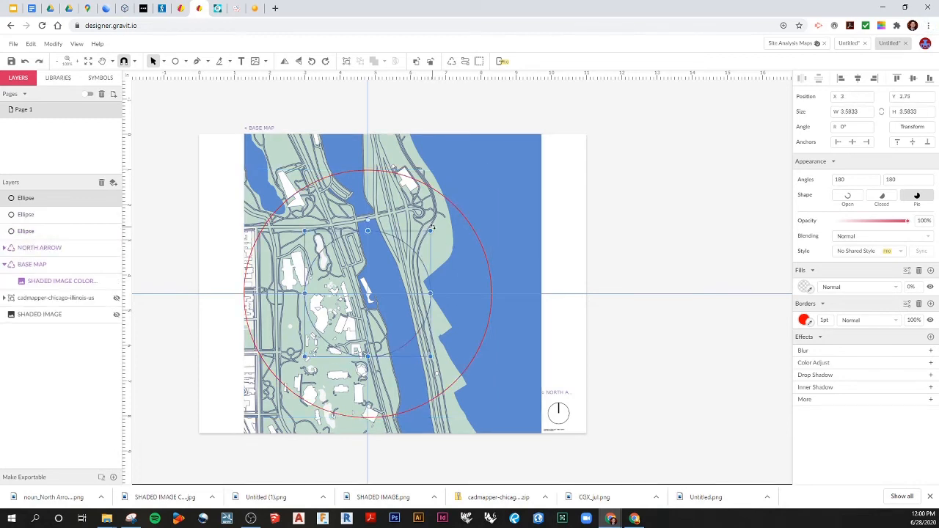
left_click_drag(431, 230, 562, 137)
left_click(701, 197)
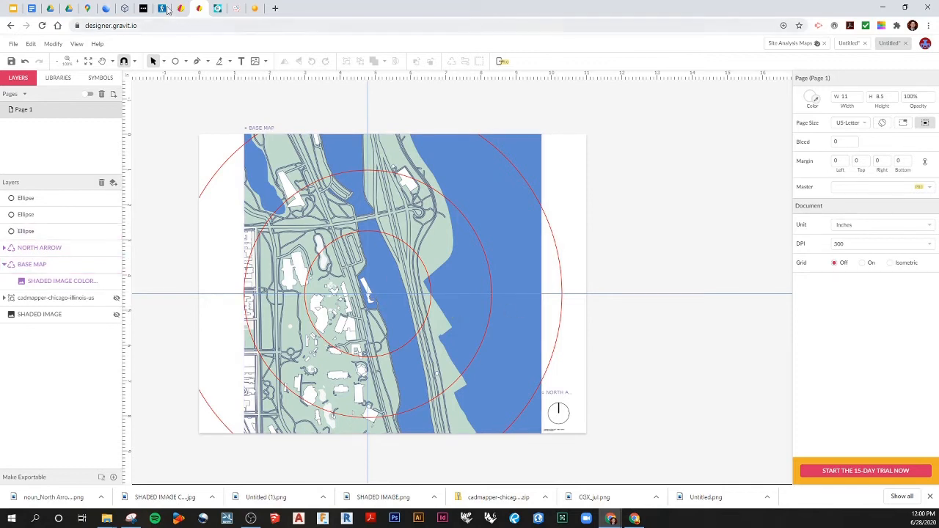
Step: In Google Earth, show the Diversey Yacht Club placemark and measure the distance from the site to it
left_click(107, 8)
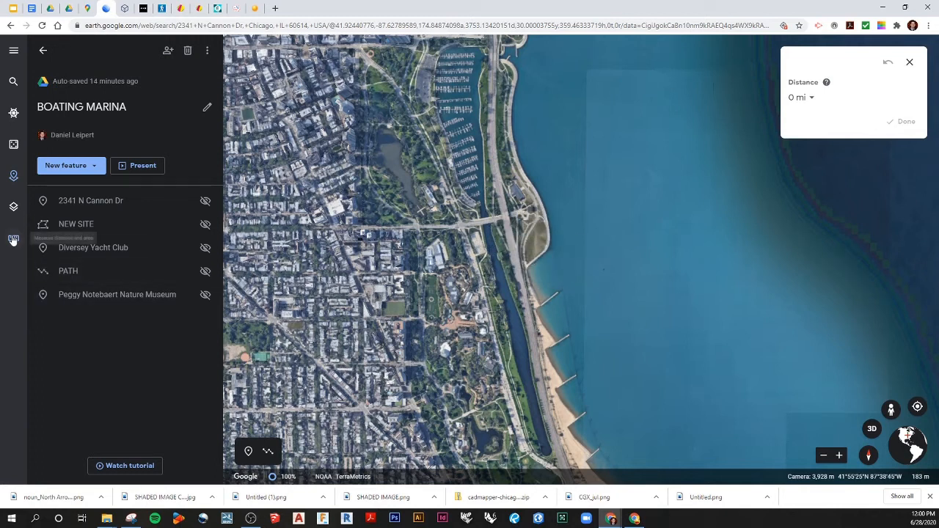
left_click(205, 247)
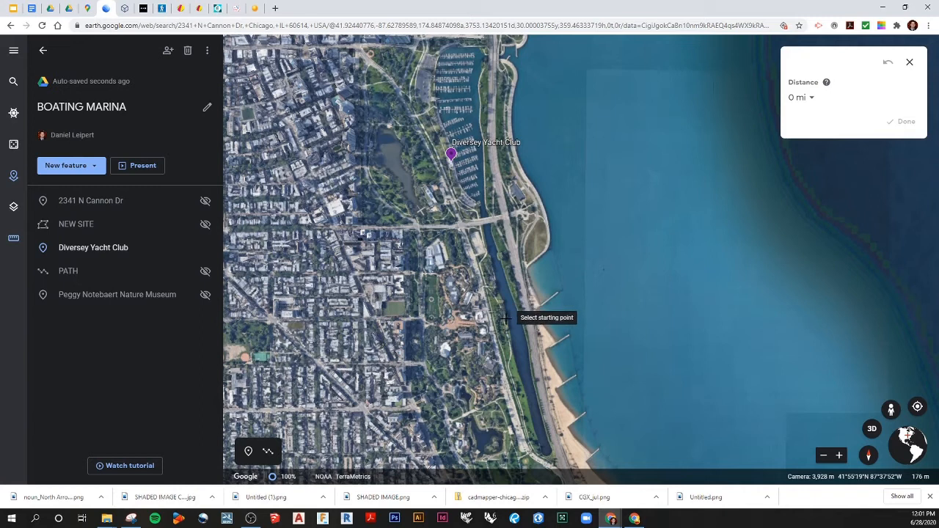
left_click(493, 280)
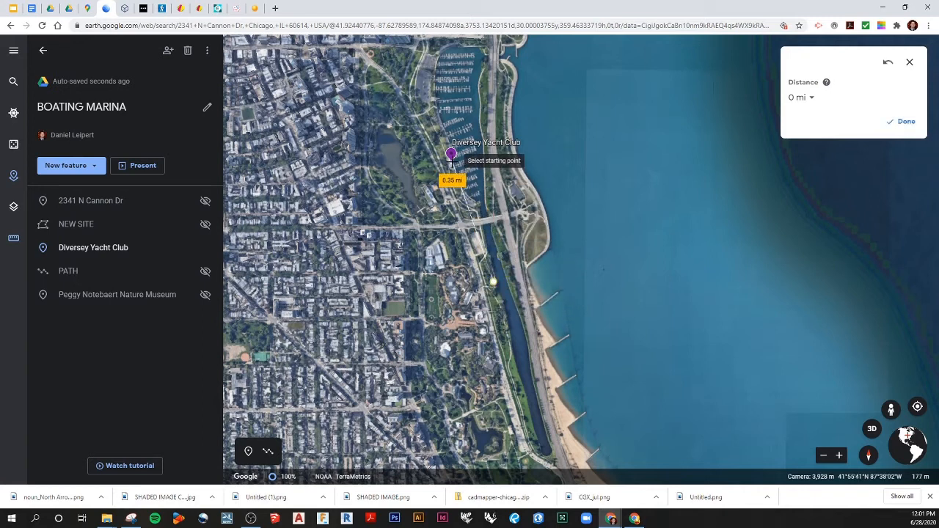
key("Escape")
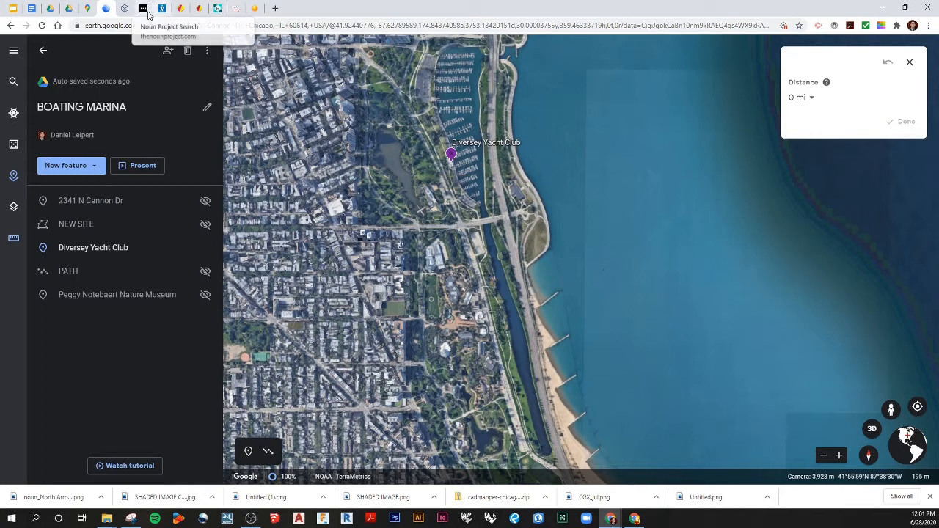
Step: Back in Gravit Designer, shrink the outermost circle about its centre to about 9.17 in so it passes near the yacht club
left_click(199, 9)
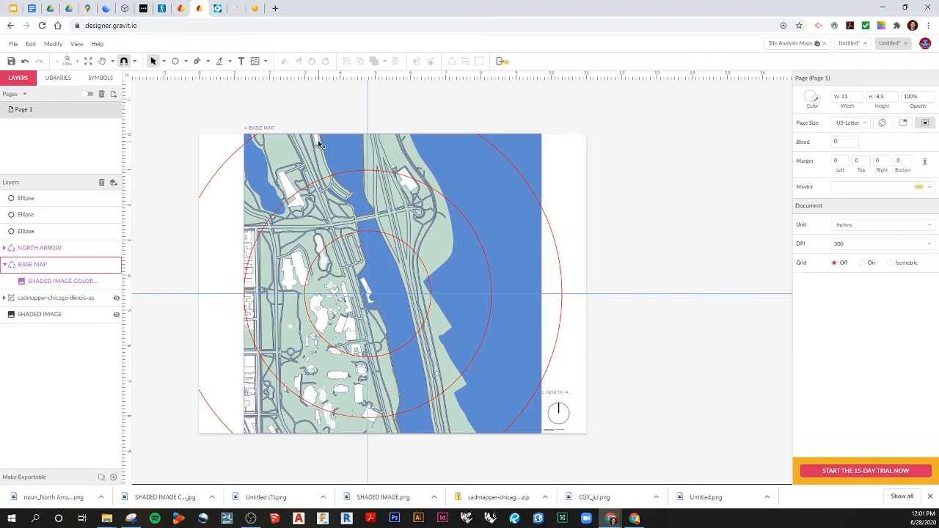
left_click(524, 178)
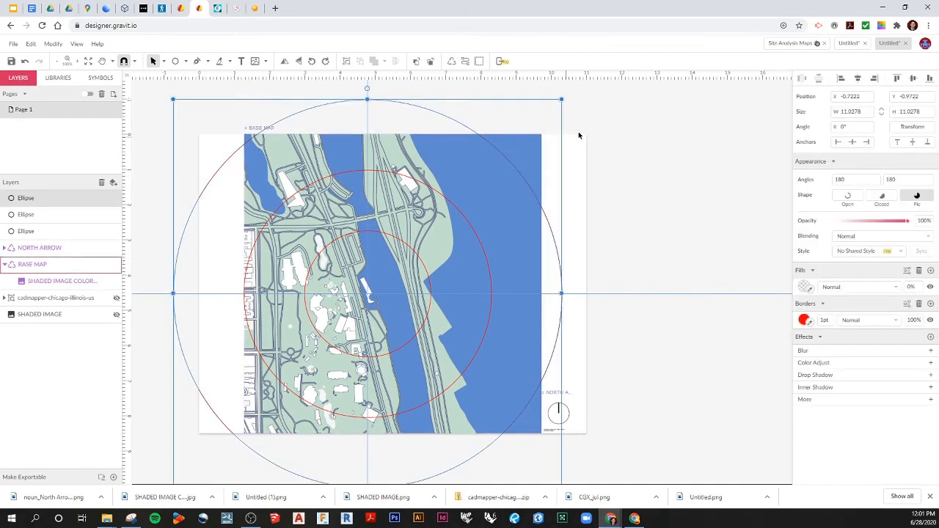
key("alt")
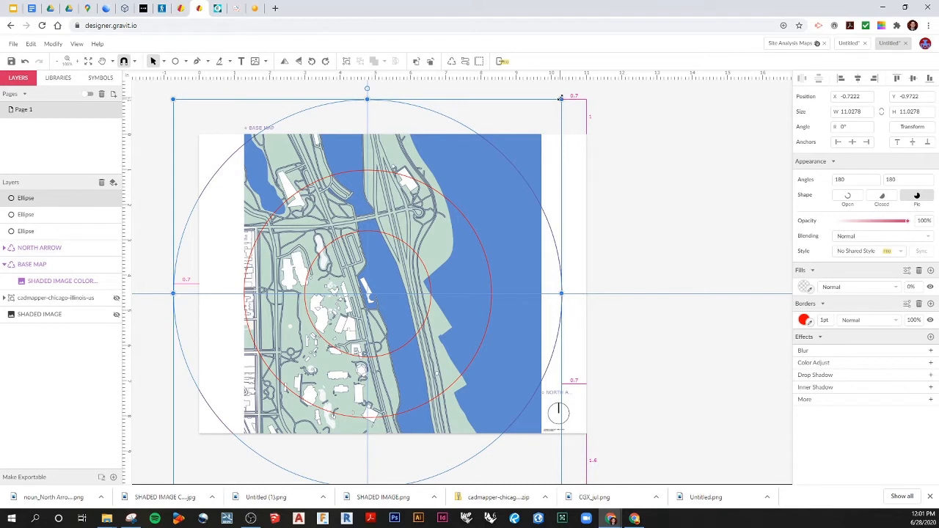
left_click_drag(562, 99, 538, 133)
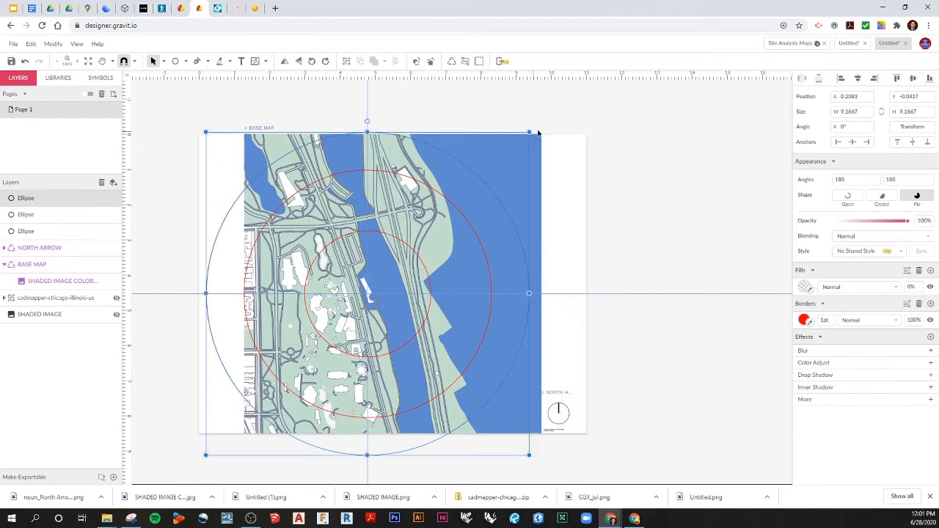
left_click(656, 219)
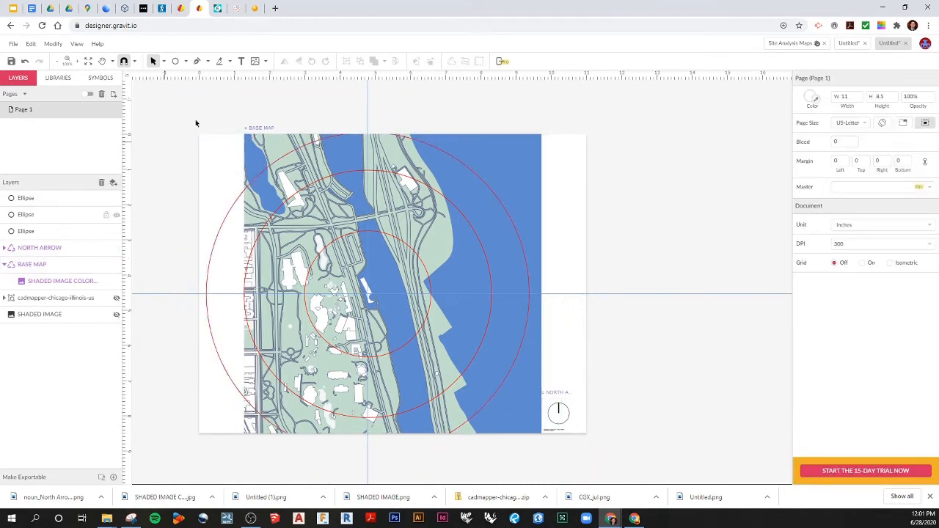
Step: Draw a circle about 0.21 in wide over the yacht club at the map's upper edge and fill it black
left_click(175, 61)
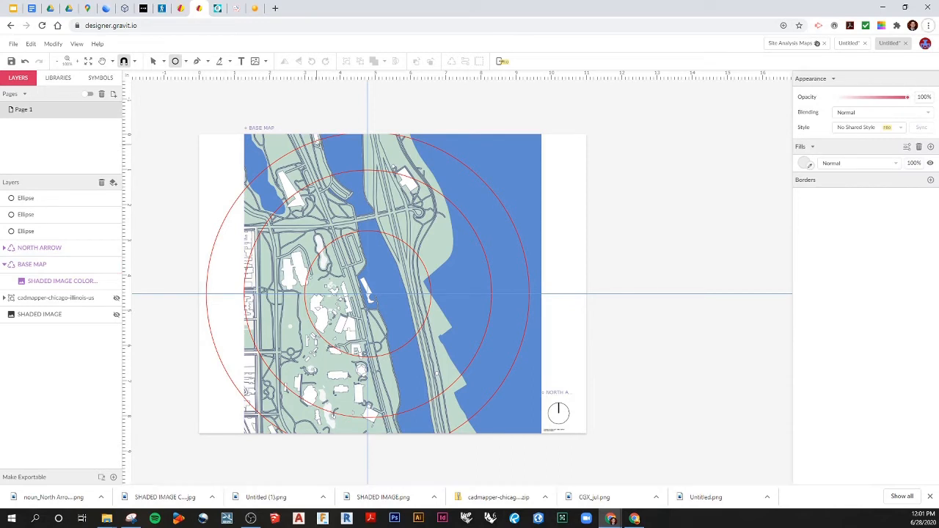
mouse_move(317, 137)
left_mouse_down()
mouse_move(324, 145)
mouse_move(315, 140)
left_mouse_up()
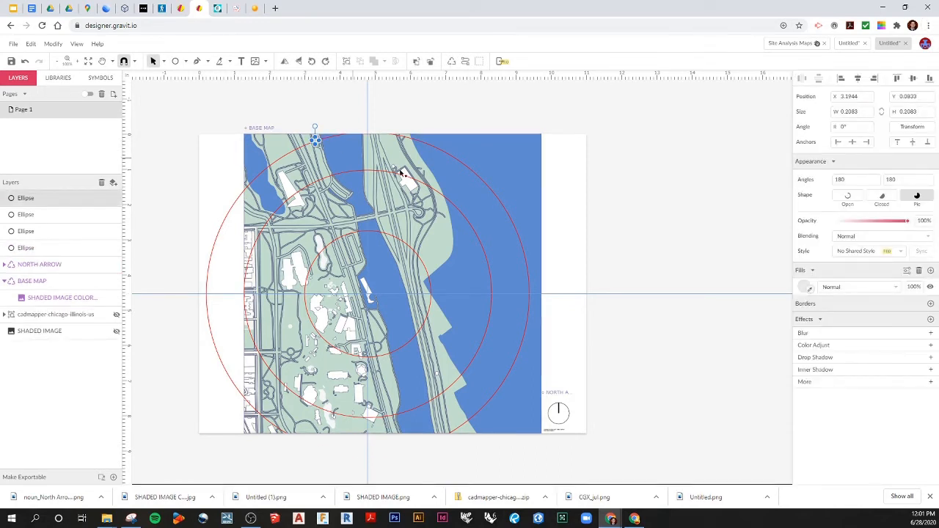
left_click(807, 287)
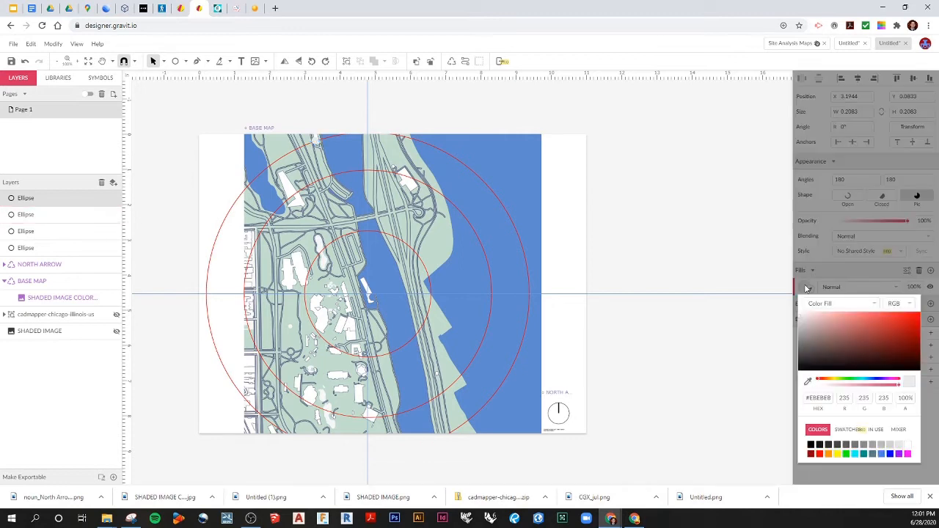
left_click(811, 445)
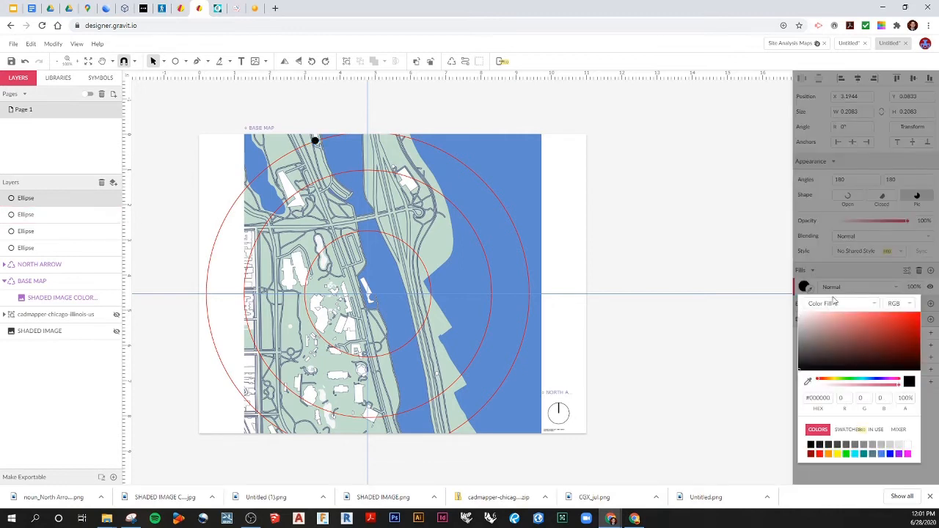
left_click(816, 270)
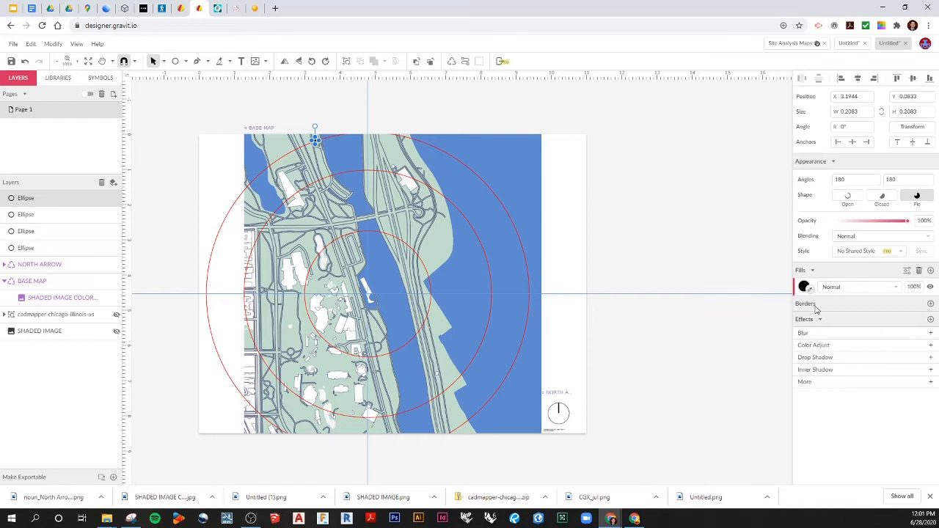
Step: Add a 1 pt red border to the small black circle
left_click(930, 304)
left_click(805, 323)
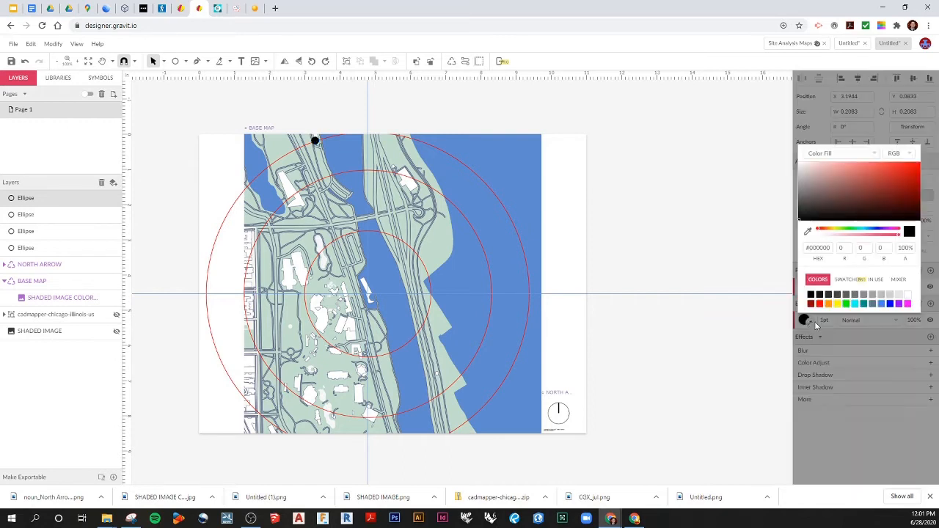
left_click(759, 330)
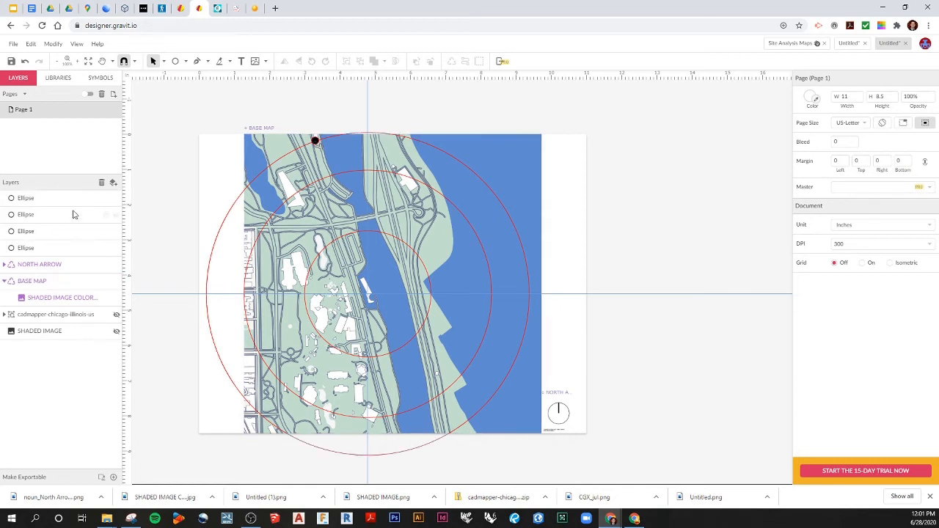
Step: Save the small black circle with the red border as a symbol named TARGET
left_click(317, 141)
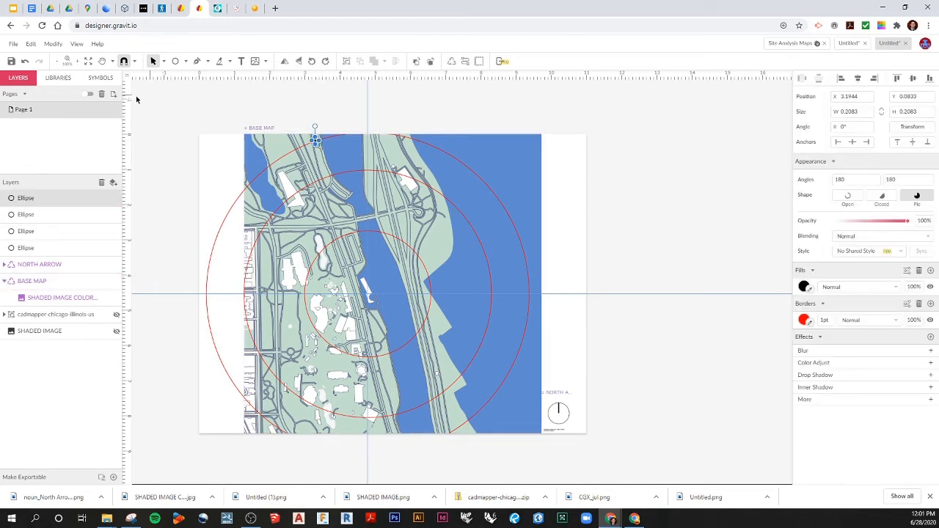
left_click(101, 77)
left_click(113, 94)
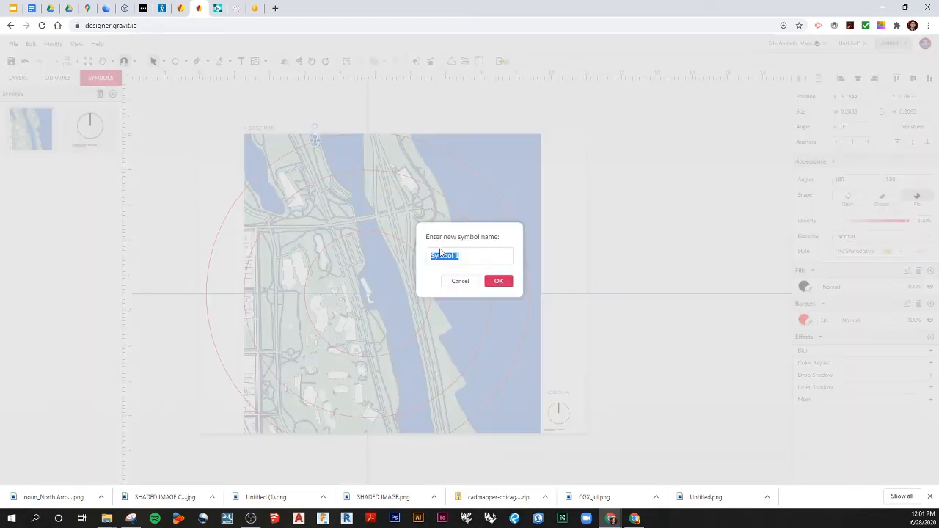
type("TARGET")
key("Return")
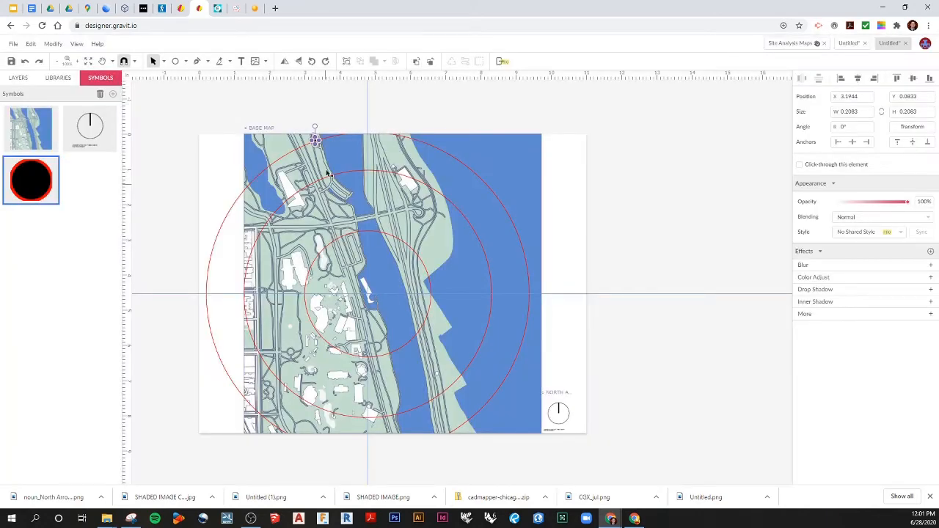
Step: Save the outermost red circle as a symbol named WALK PATH and return to the layer list
left_click(314, 140)
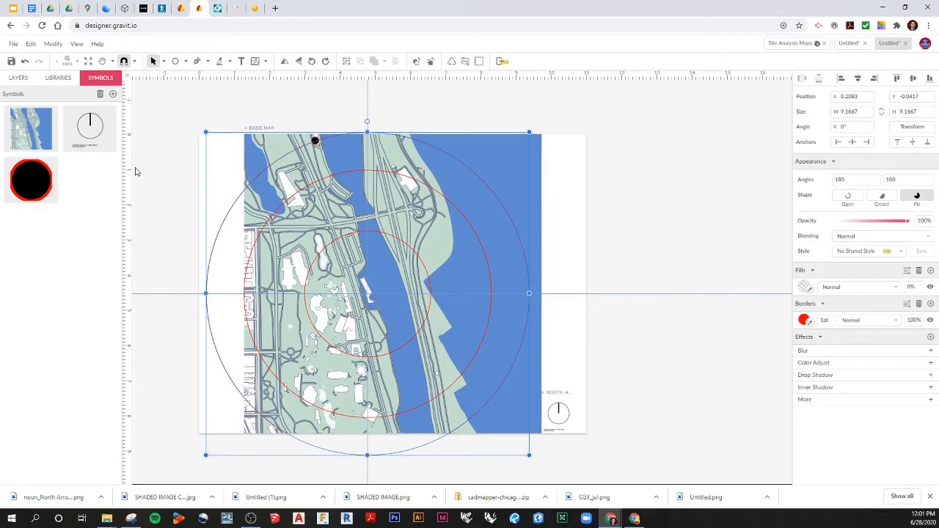
left_click(114, 94)
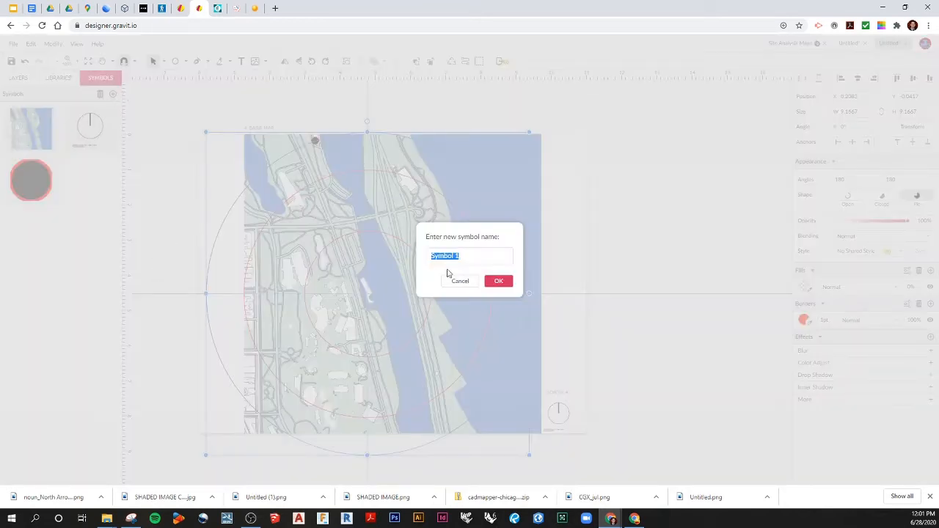
type("WALK PATH")
key("Return")
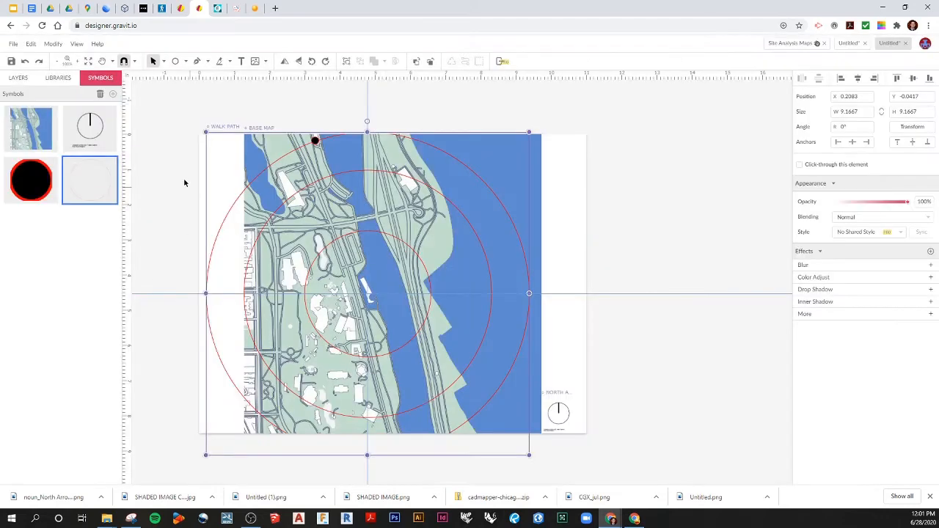
left_click(19, 77)
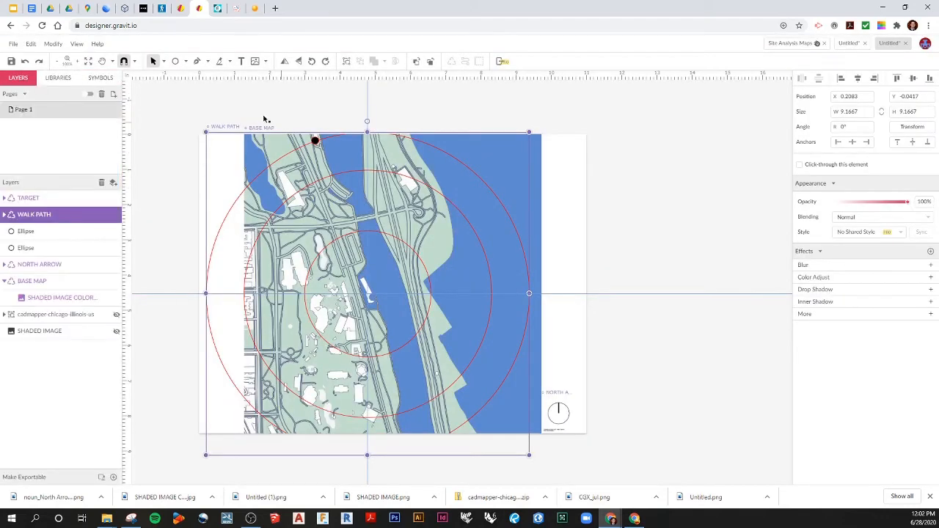
Step: Add the text label "YACHT CLUB .3 MILES" beside the target marker, with ".3 MILES" in bold
left_click(241, 61)
left_click(328, 144)
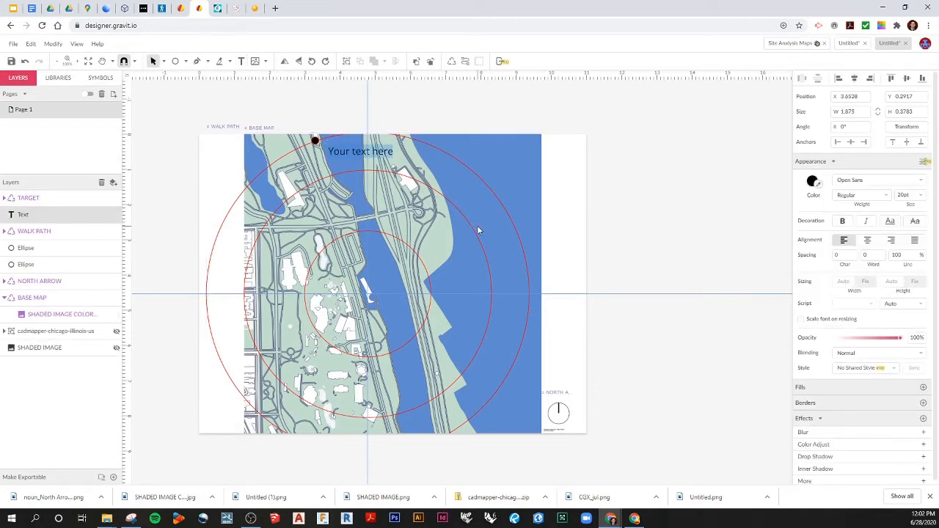
type("YACHT")
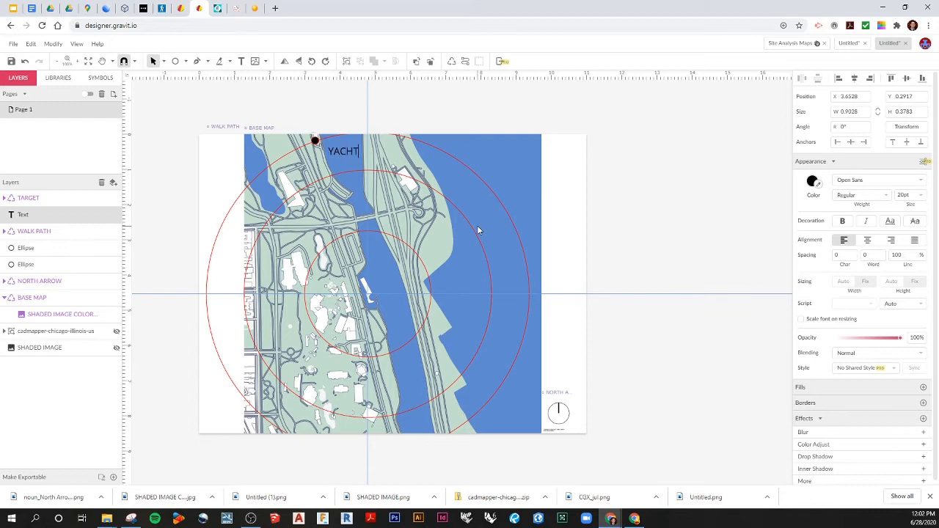
type(" CLUB")
left_click(843, 221)
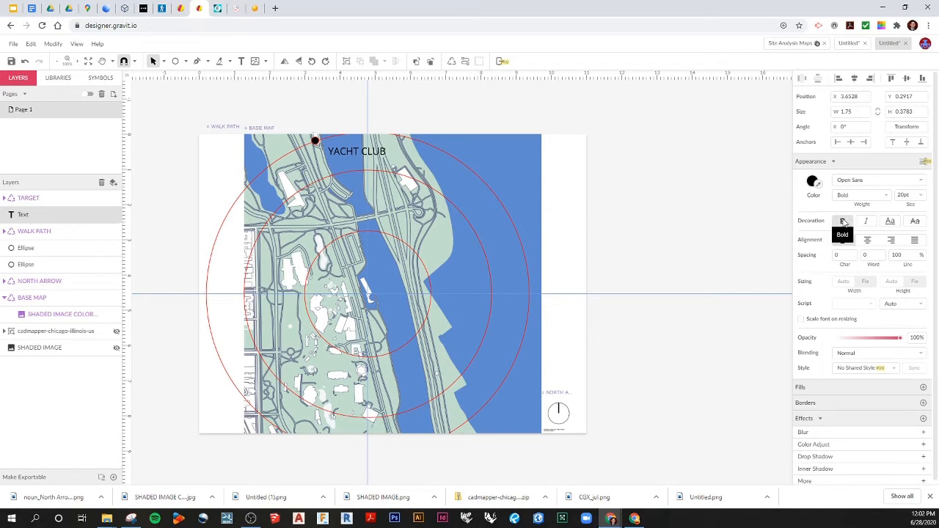
type(".3 MILES")
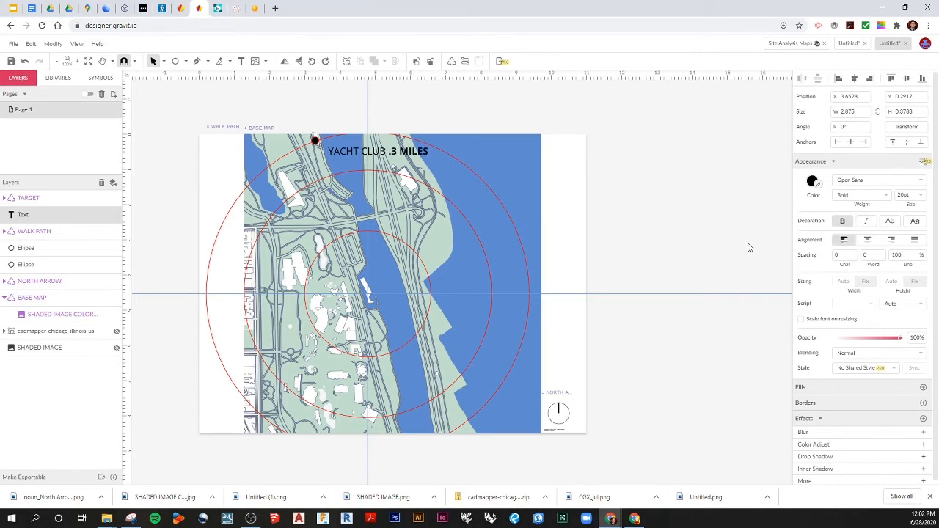
Step: Calculate the walking time for a .3 mile walk in the Walk Time Calculator and return to the map design
key("Escape")
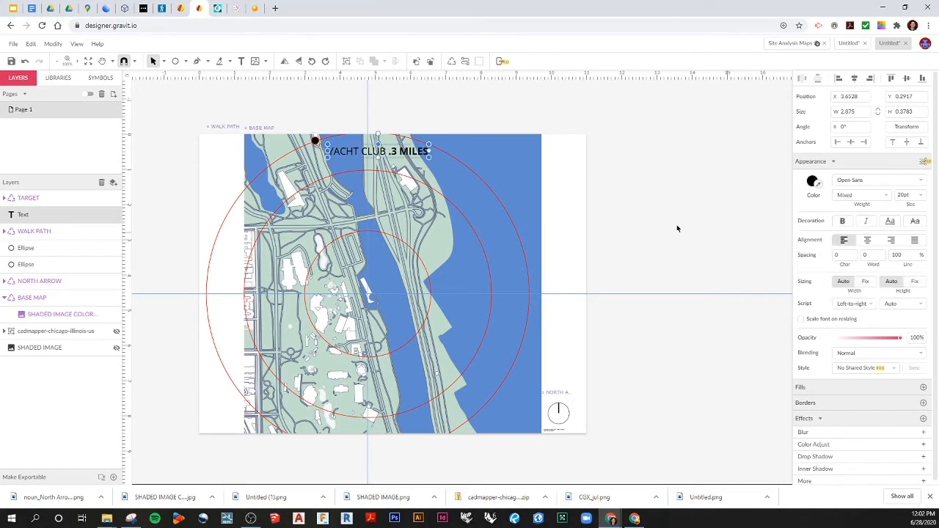
left_click(161, 9)
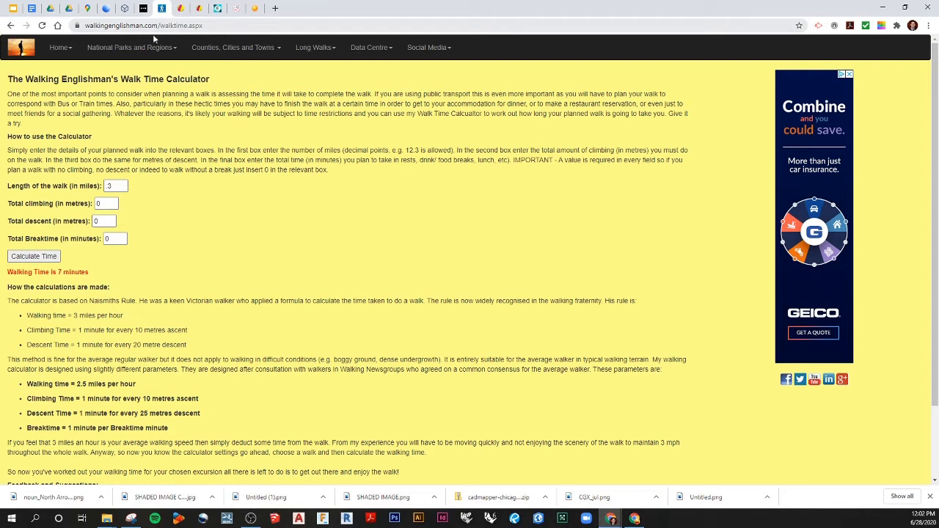
left_click(114, 185)
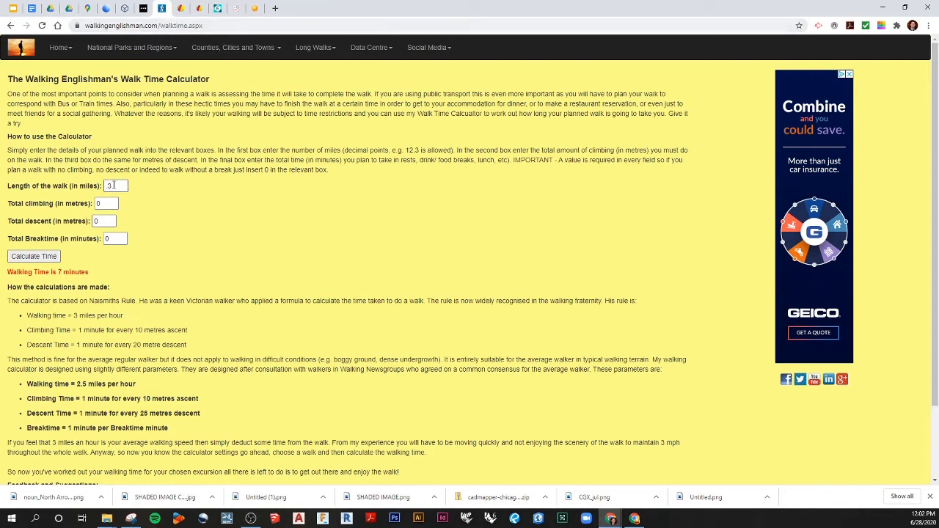
left_click(34, 256)
left_click_drag(59, 272, 89, 273)
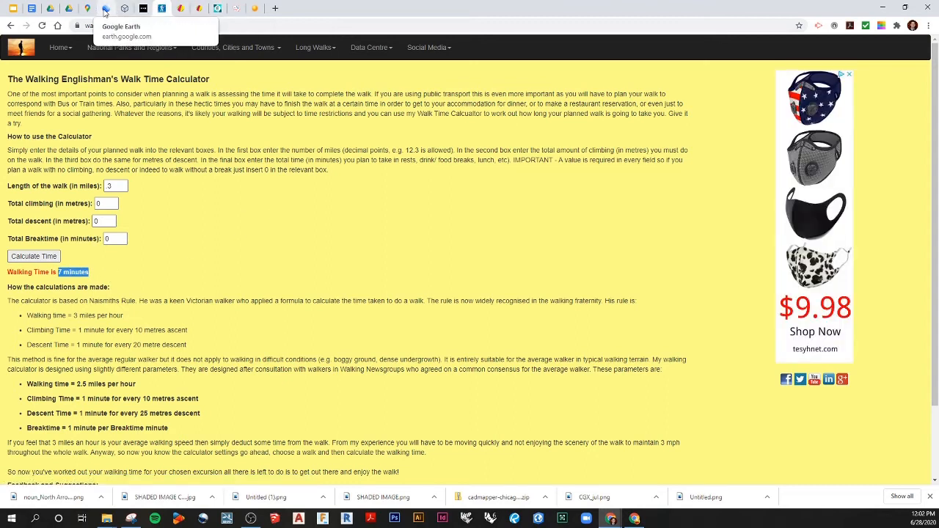
left_click(198, 7)
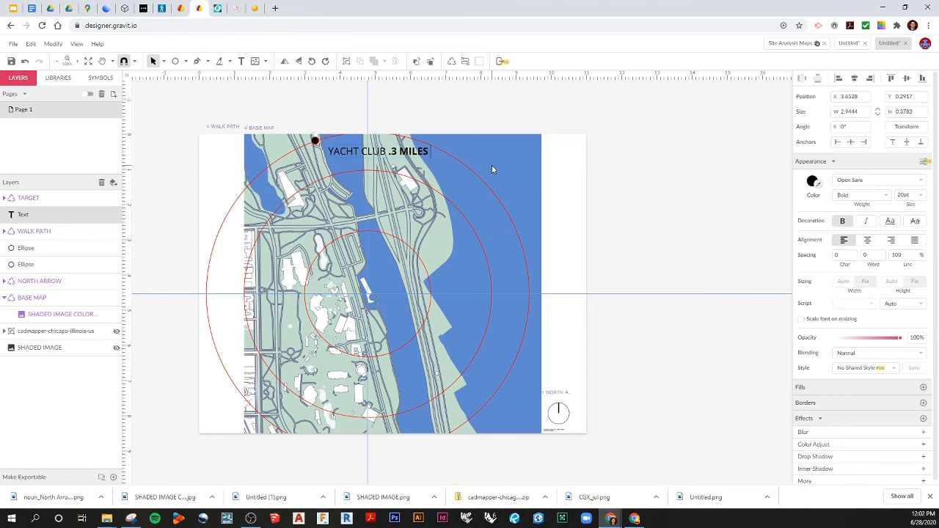
Step: Append "(7 MIN. WALK)" in regular weight to the yacht club label and move the label closer to its target marker
left_click(838, 221)
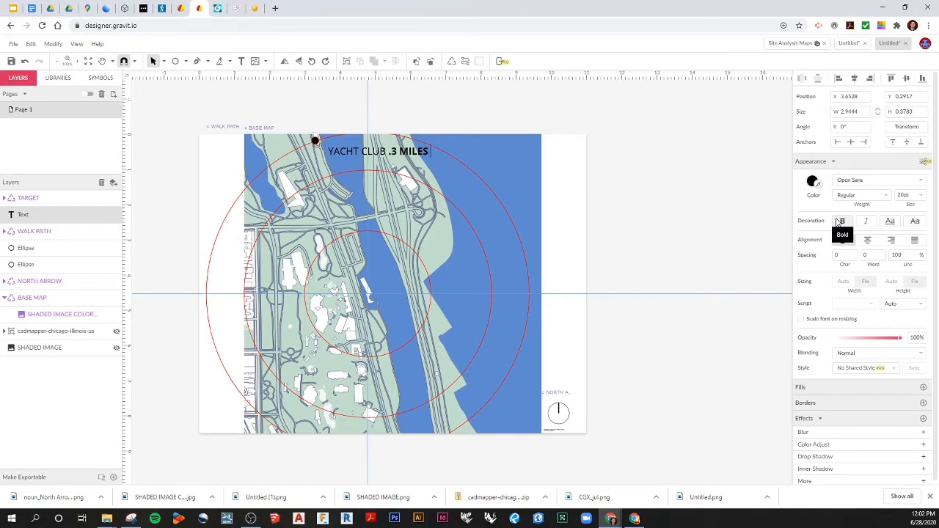
type("(7 MIN. WALK)")
key("Escape")
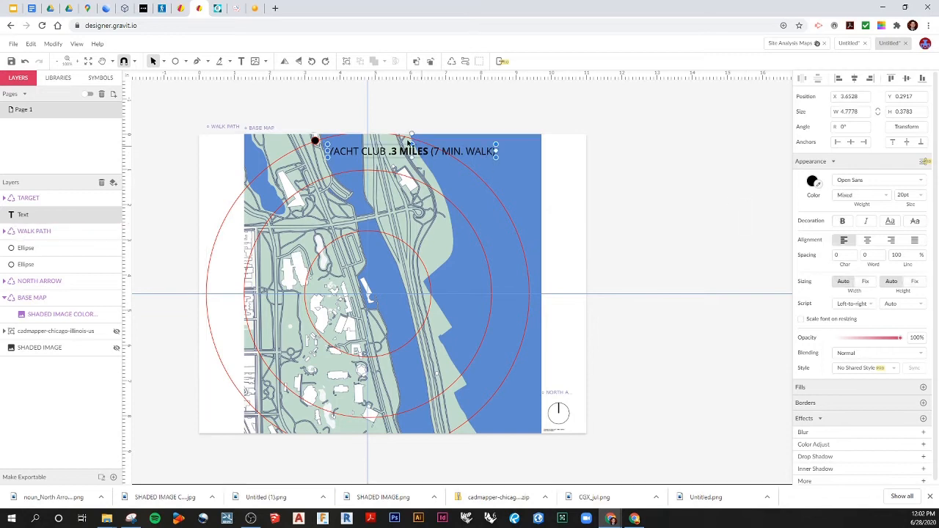
left_click_drag(356, 151, 347, 147)
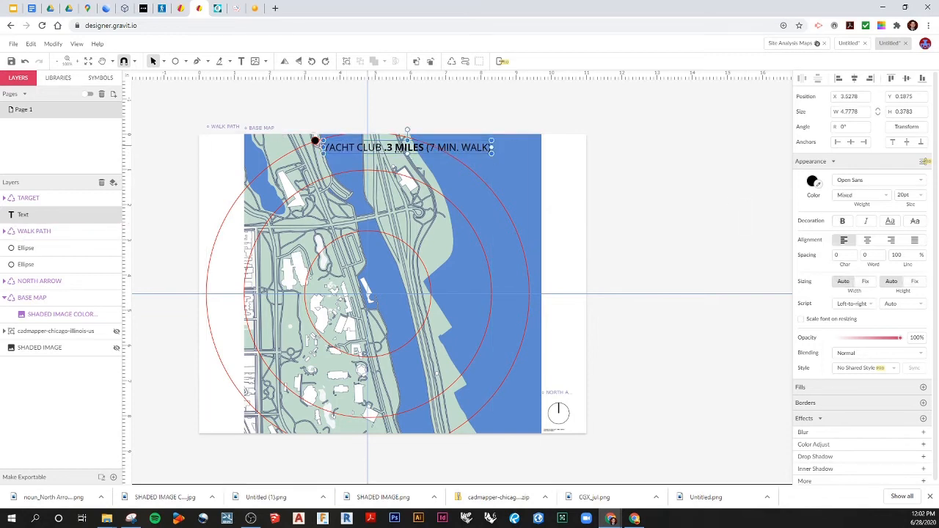
left_click(646, 186)
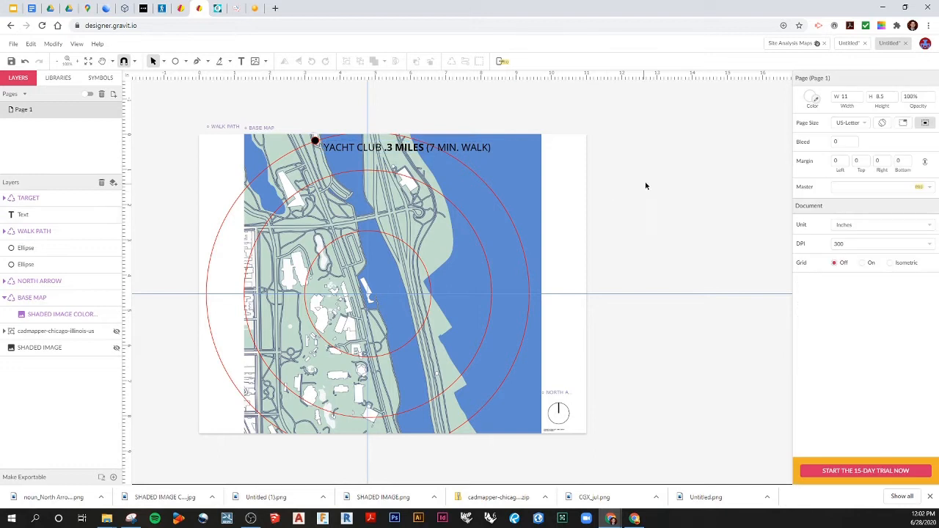
Step: Rename the map page as WALK TIME DIAGRAM
double_click(28, 112)
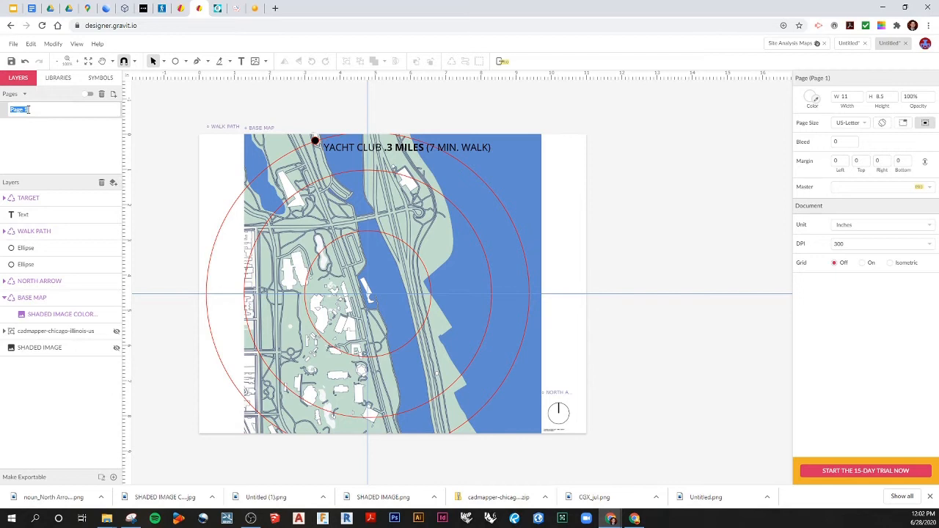
type("WALK TIME DIAGRAM")
key("Return")
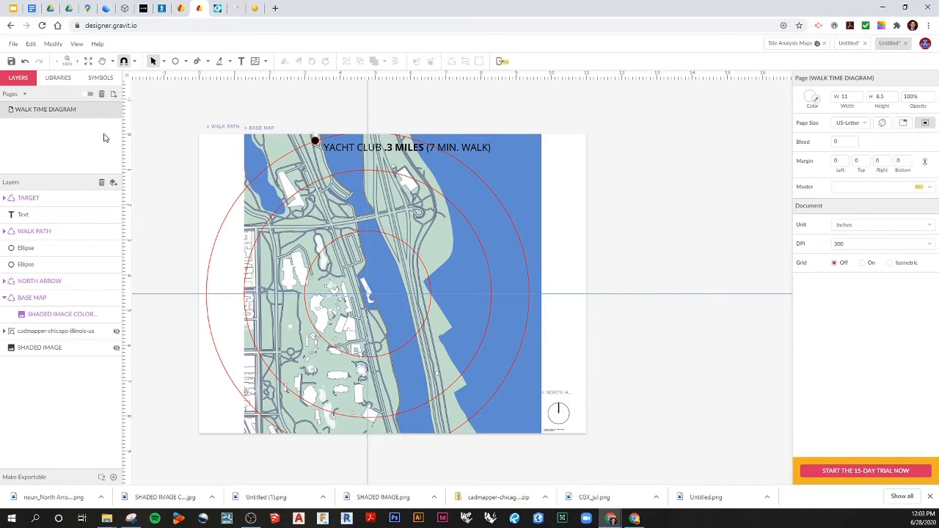
Step: Create a new page and name it ARCH FEATURES
left_click(113, 94)
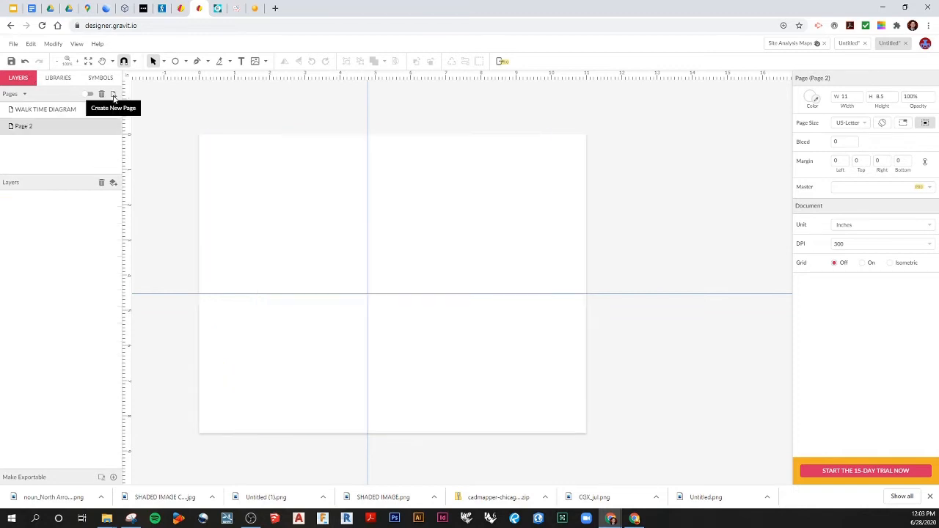
double_click(23, 126)
type("ARCH FEATURES")
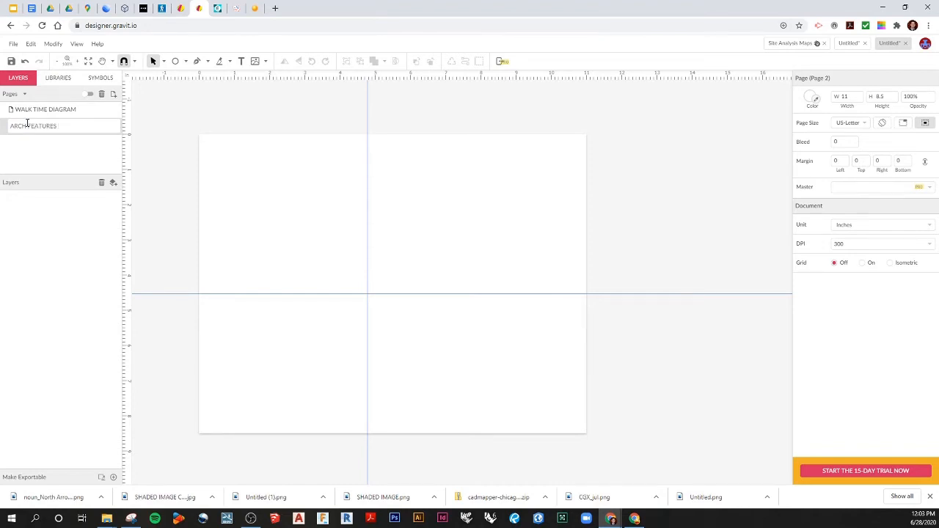
key("Return")
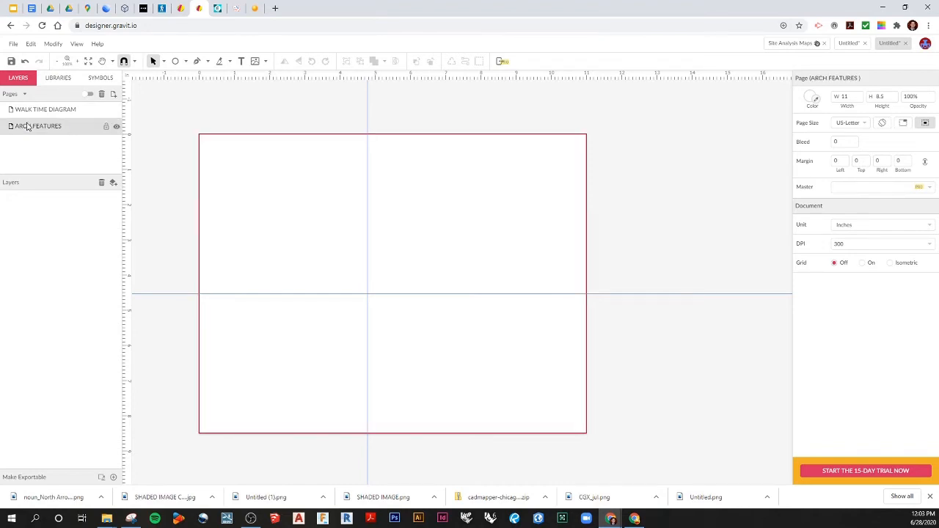
Step: Place the BASE MAP symbol on the ARCH FEATURES page, filling the page height at X 1.2802, Y 0
left_click(71, 83)
left_click(100, 80)
left_click_drag(33, 134, 317, 248)
left_click_drag(391, 296, 320, 184)
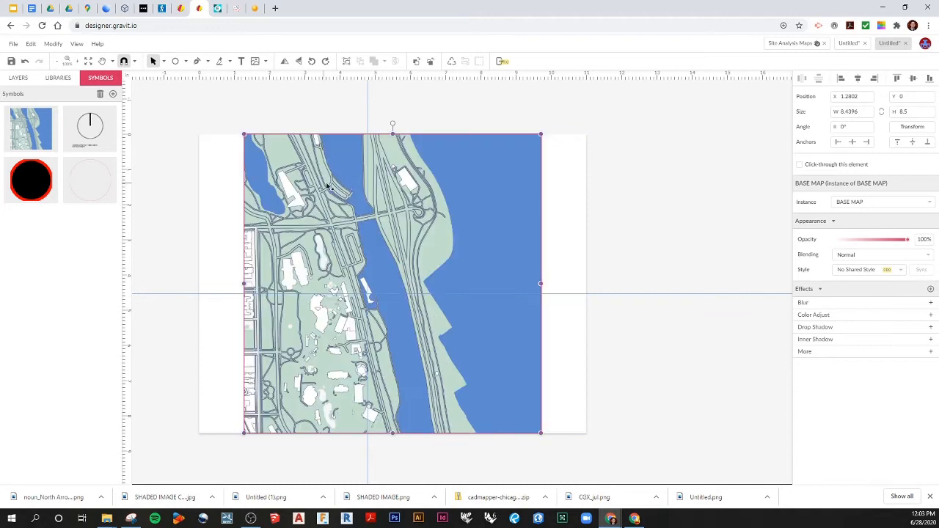
double_click(417, 205)
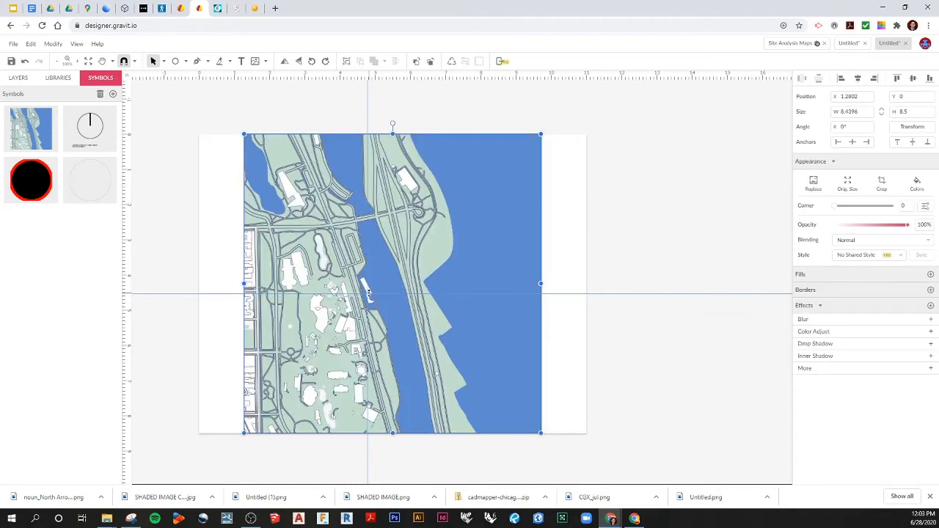
double_click(103, 135)
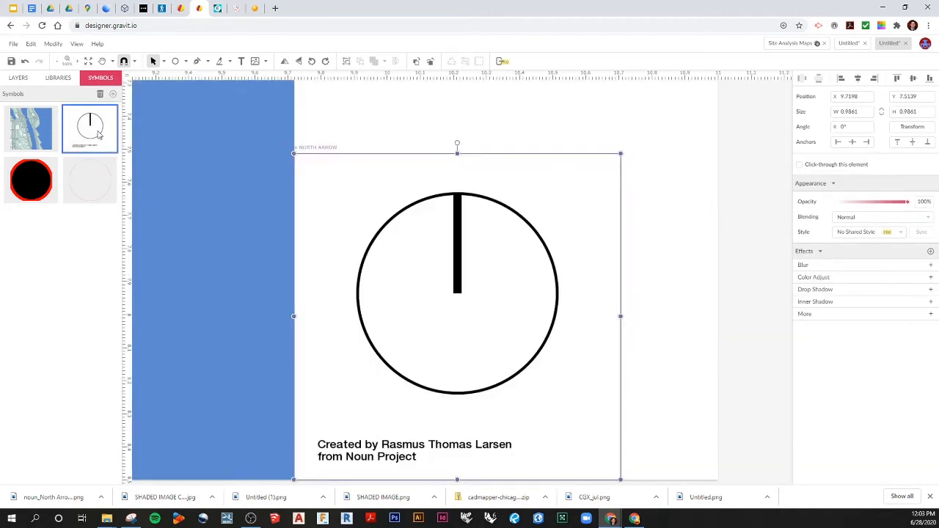
left_click(21, 79)
left_click(94, 80)
left_click(19, 78)
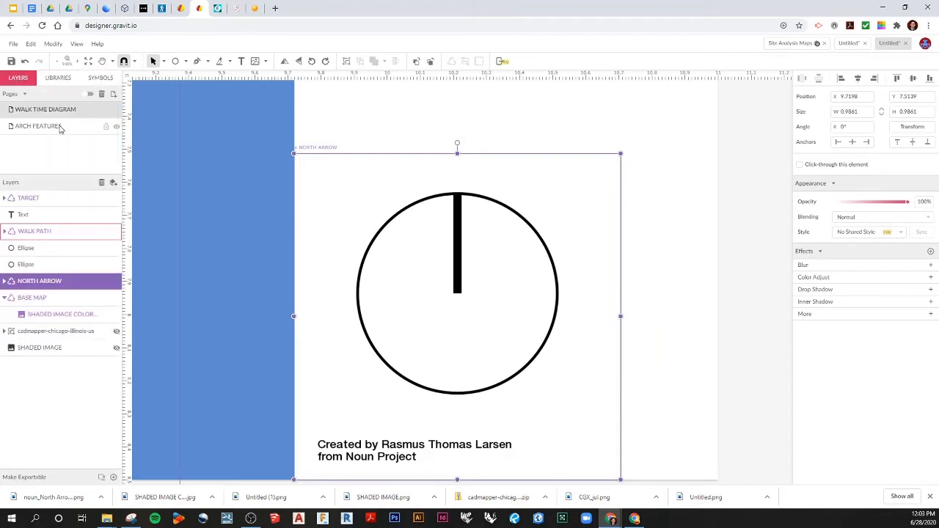
left_click(61, 127)
double_click(59, 124)
left_click(67, 127)
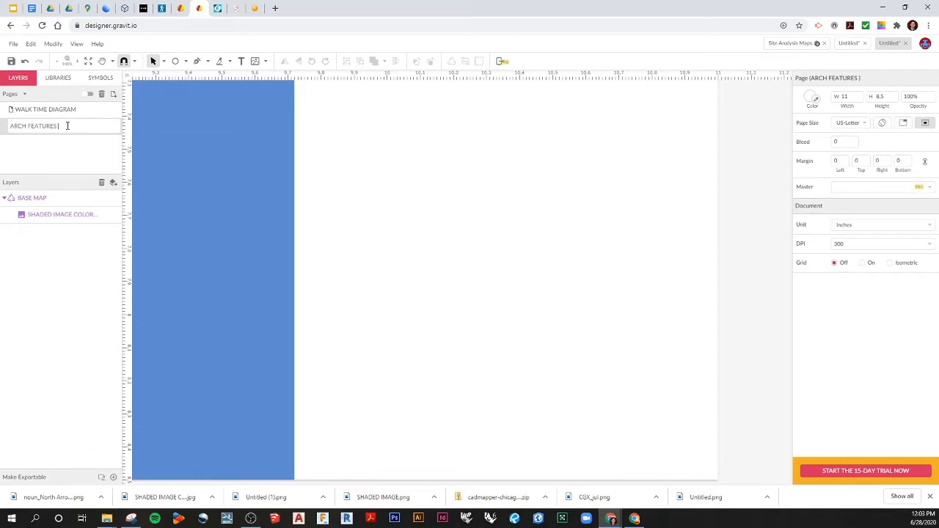
left_click(207, 218)
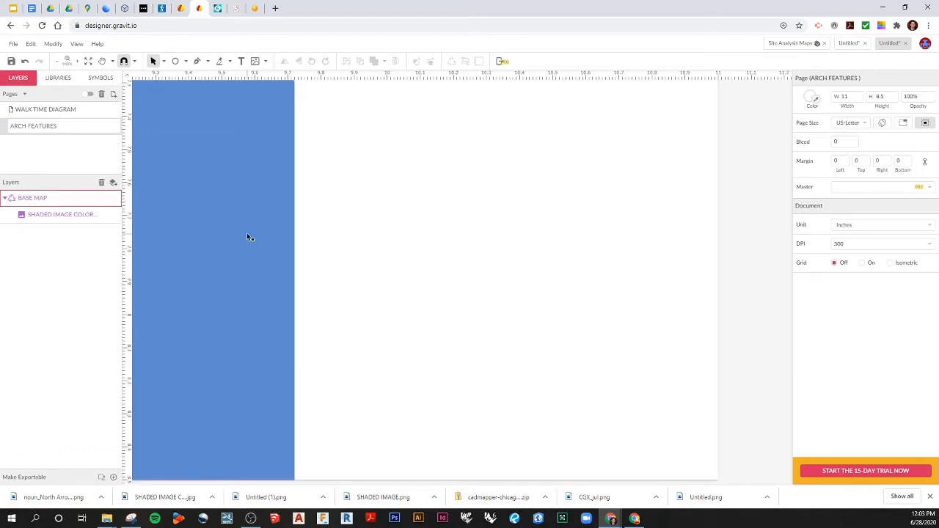
Step: Place the NORTH ARROW symbol in the lower-right margin of the ARCH FEATURES page, beside the base map
scroll(246, 232, "down", 2)
scroll(246, 234, "up", 3)
scroll(246, 241, "down", 5)
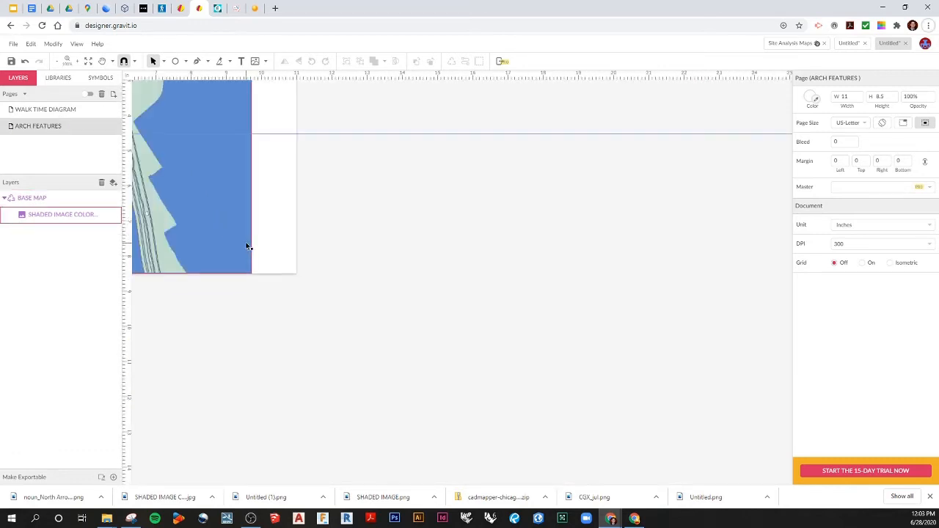
scroll(247, 245, "down", 2)
scroll(257, 242, "up", 5)
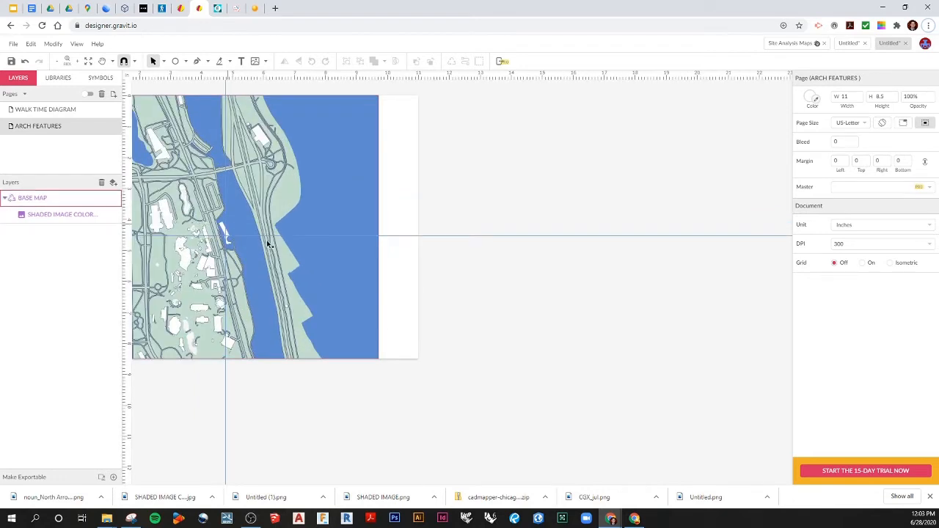
left_click_drag(436, 311, 555, 326)
left_click(100, 78)
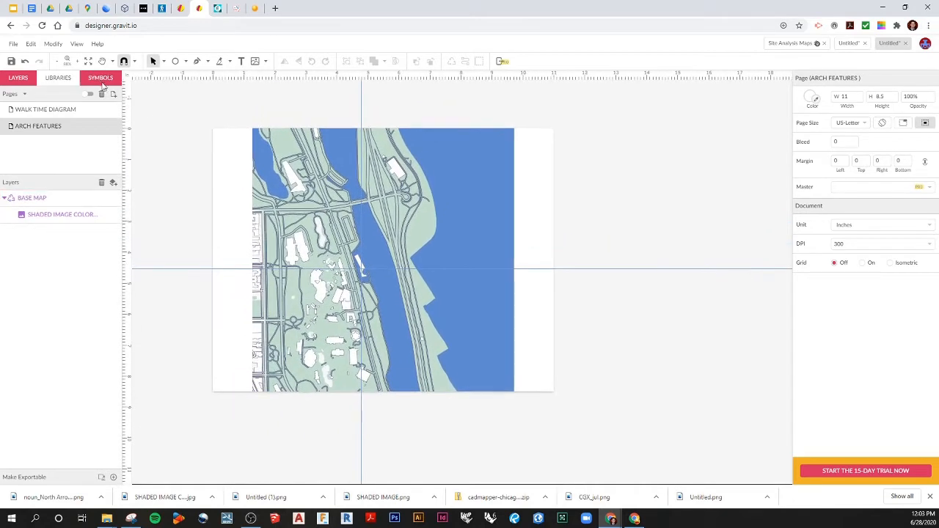
left_click_drag(90, 126, 549, 373)
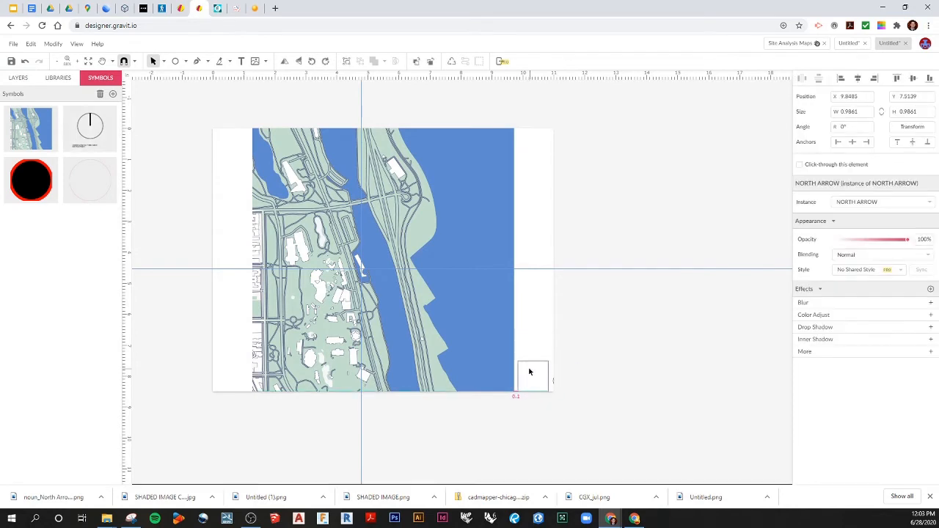
left_click(612, 367)
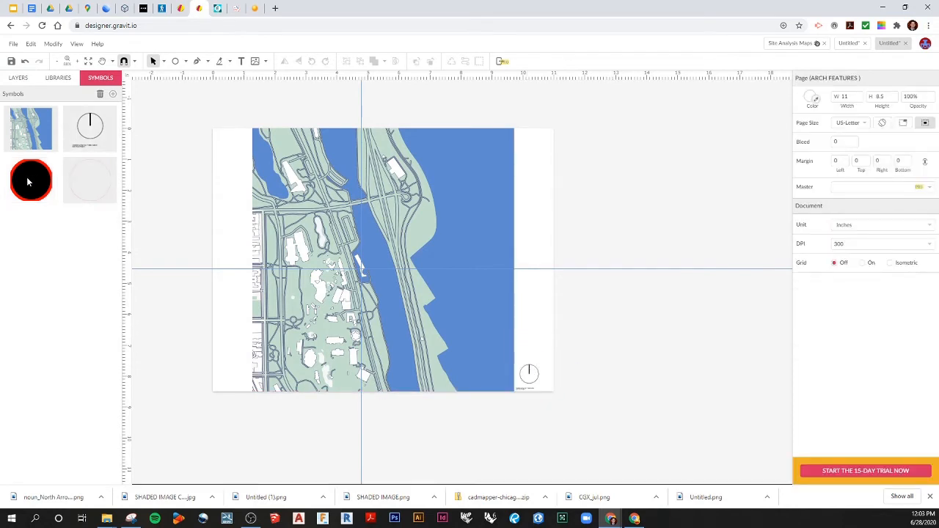
Step: Place a TARGET symbol on the white building near the northeast shoreline, at about X 6.0, Y 1.19
left_click_drag(27, 178, 344, 221)
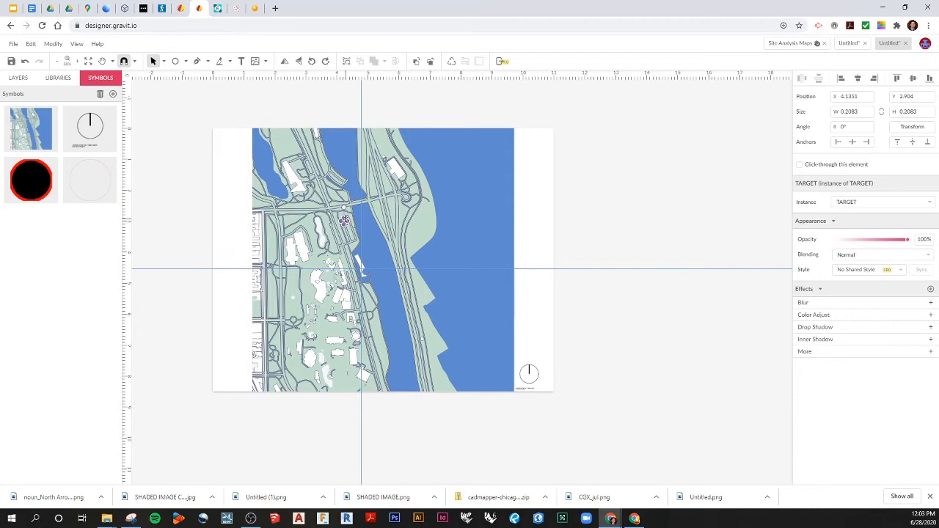
scroll(345, 220, "up", 5)
left_click_drag(340, 224, 433, 221)
scroll(417, 225, "down", 5)
scroll(420, 224, "up", 7)
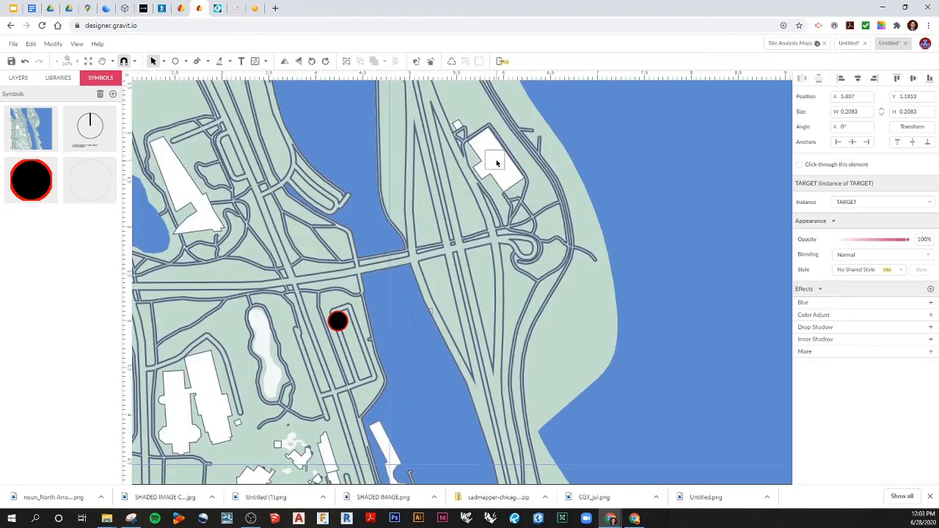
left_click_drag(508, 163, 516, 164)
scroll(453, 227, "down", 3)
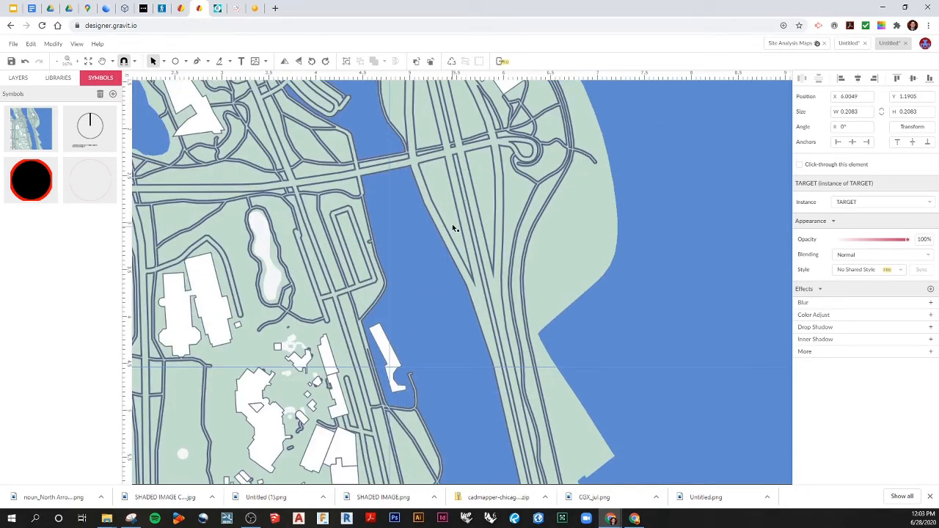
scroll(461, 220, "up", 3)
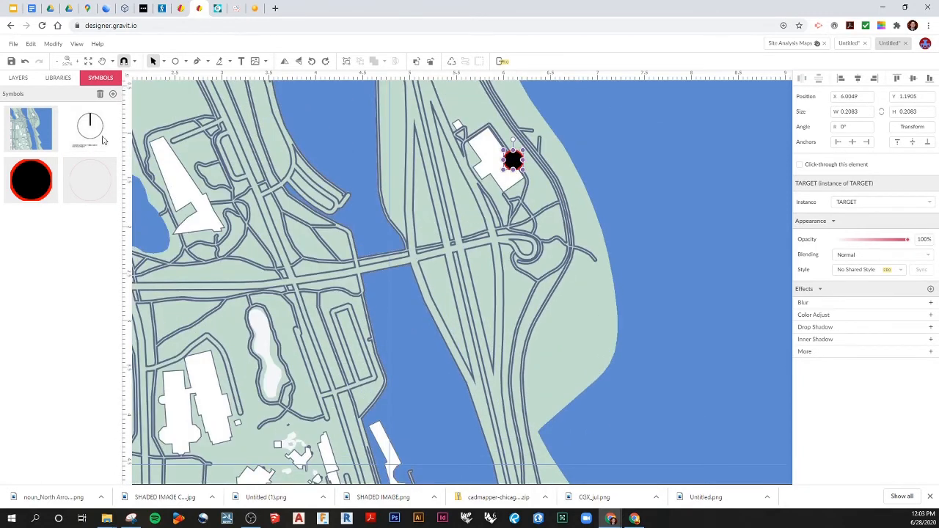
left_click(89, 181)
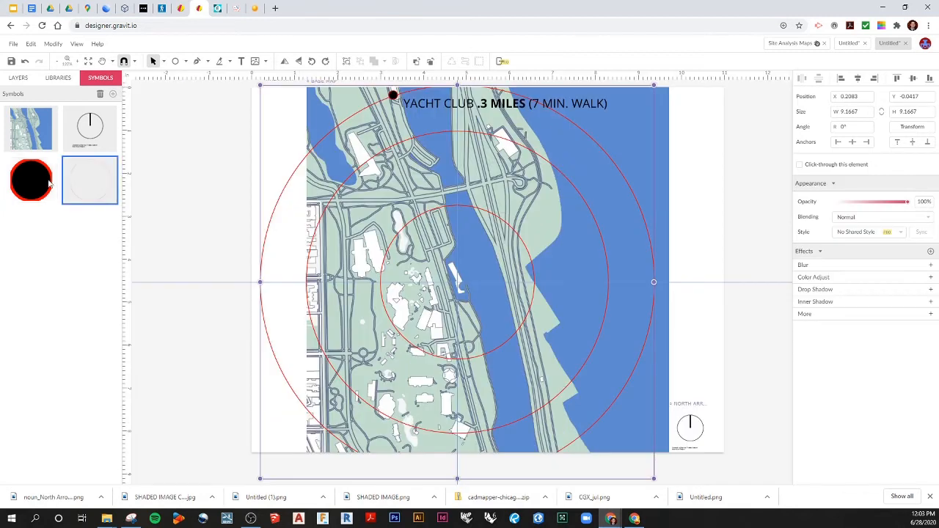
left_click(19, 78)
left_click(53, 128)
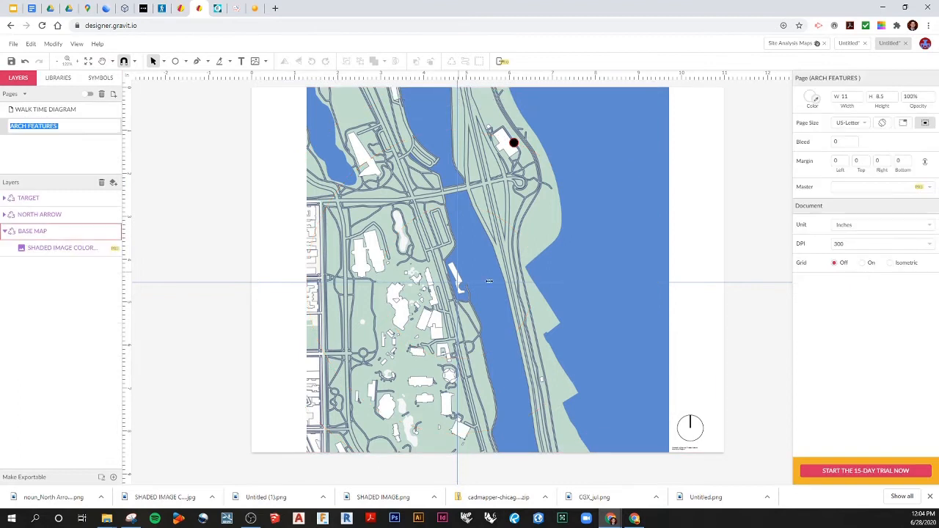
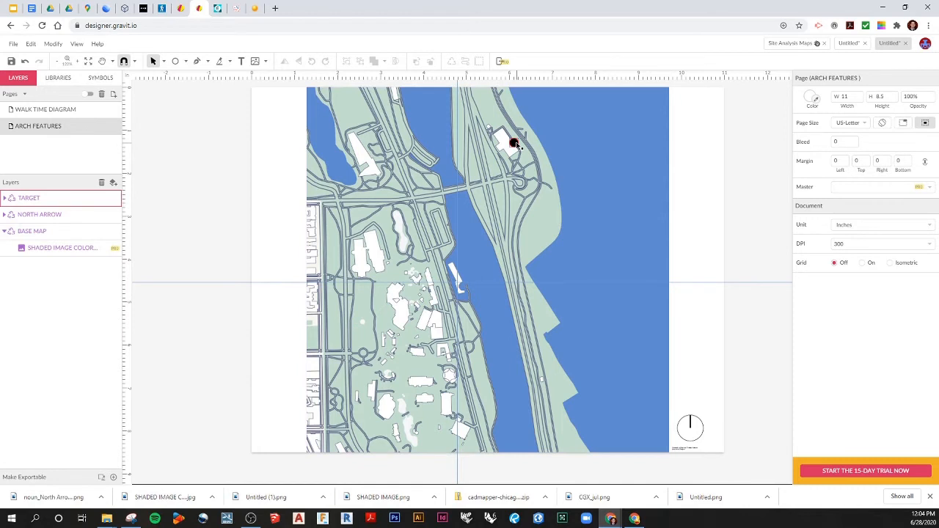
Step: Copy the TARGET marker onto four more buildings: northwest by the pond, mid-west, midway along the channel, and southwest of the channel
left_click(512, 144)
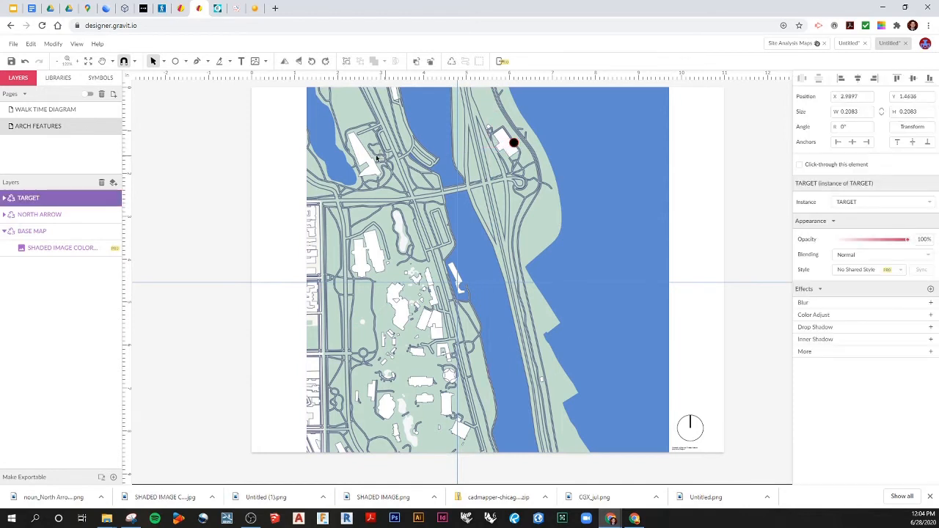
left_click_drag(359, 157, 359, 154)
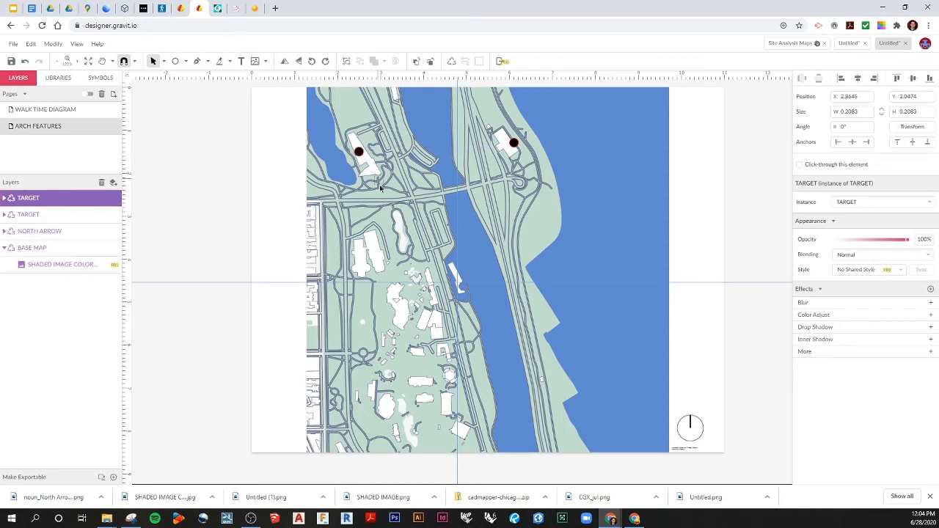
left_click_drag(463, 281, 462, 278)
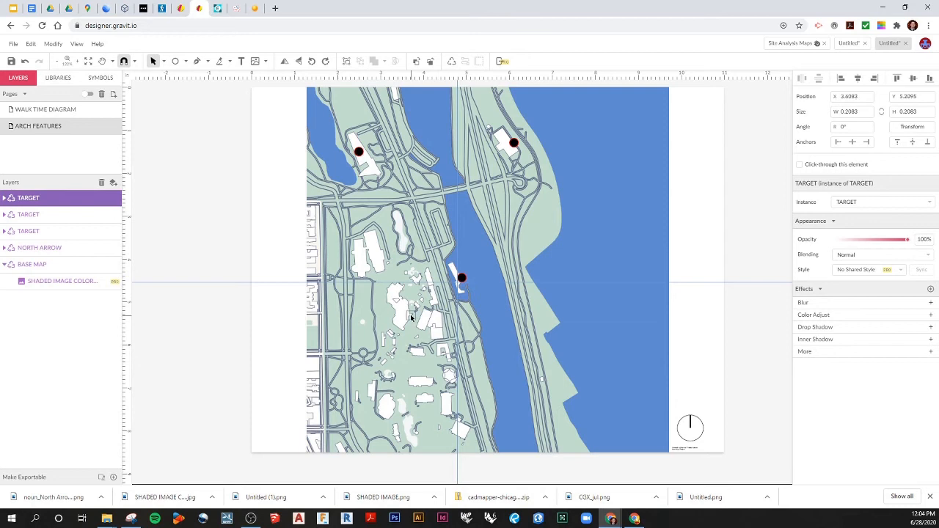
left_click_drag(411, 317, 452, 375)
left_click(745, 367)
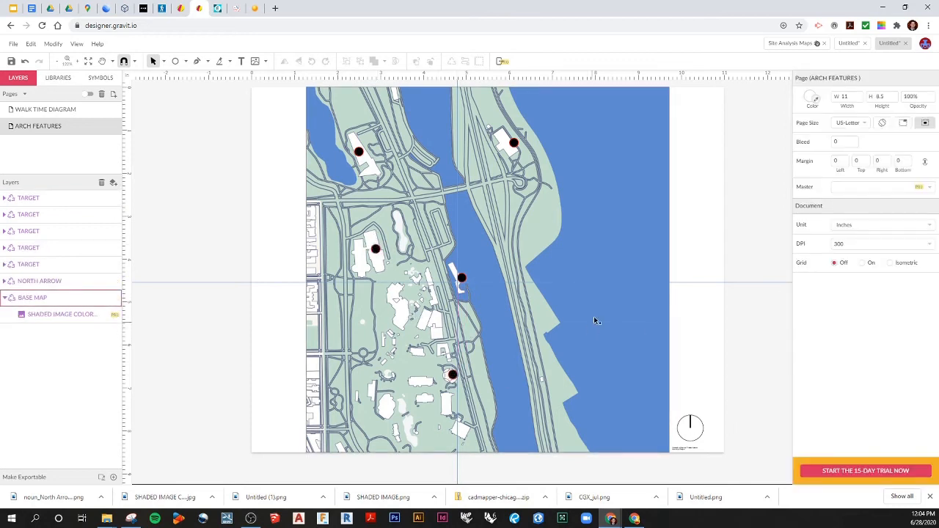
Step: Switch to Google Earth and enter Street View beside the lakefront building on the northeast shoreline
left_click(106, 8)
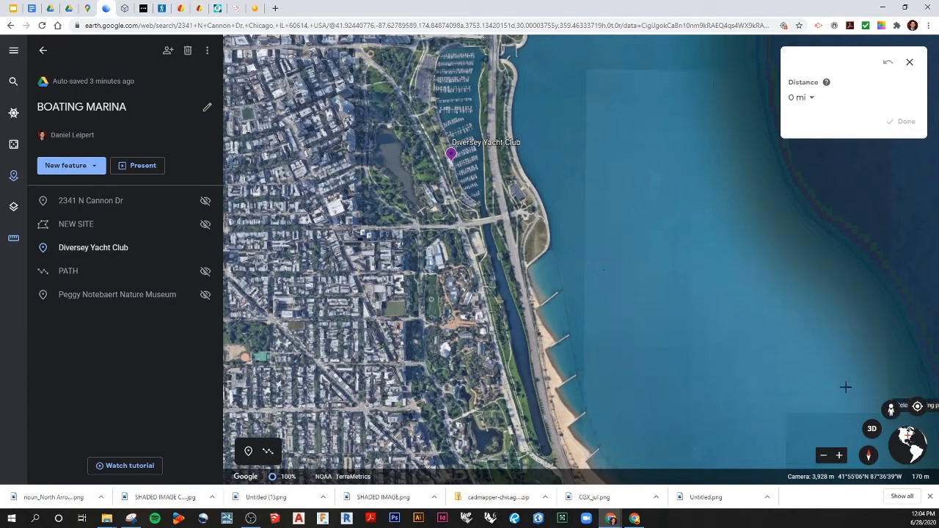
left_click(889, 409)
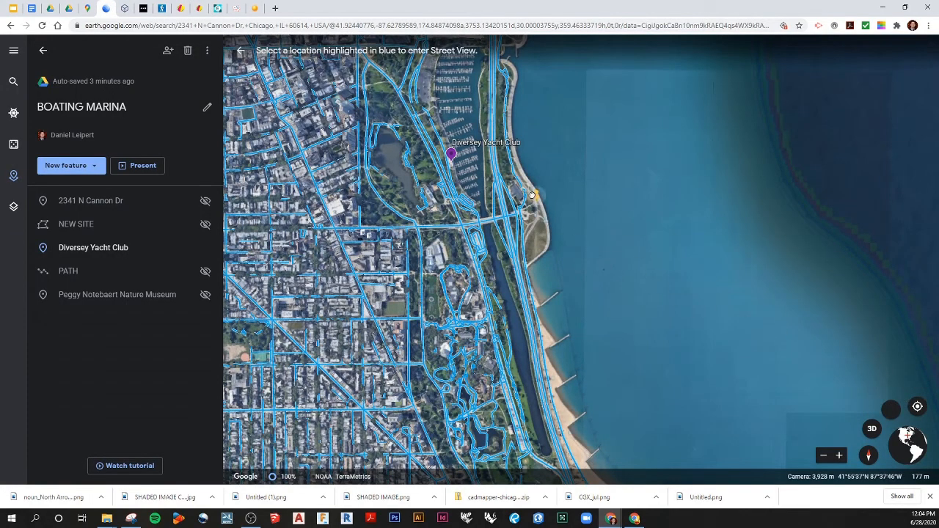
left_click_drag(508, 192, 508, 192)
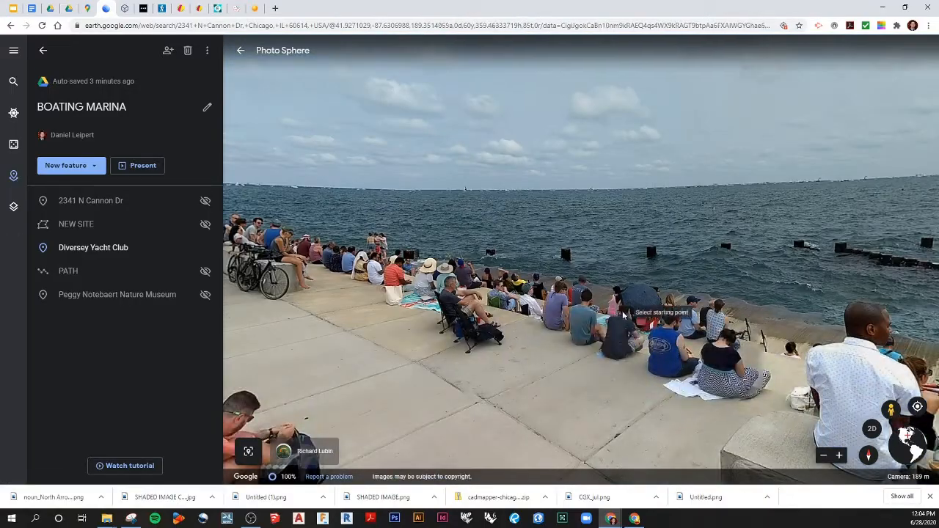
Step: Look around the lakefront photo sphere for a view of the building and return to the aerial map
left_click_drag(530, 342, 894, 364)
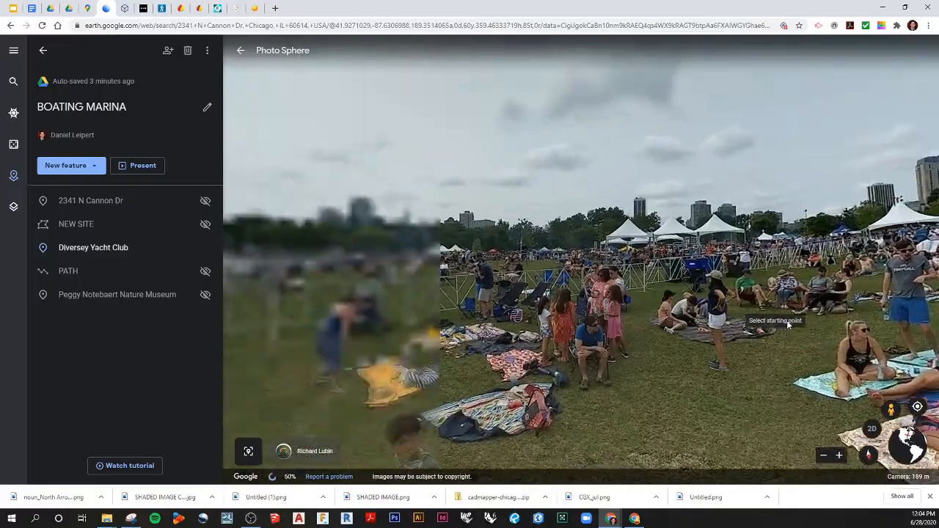
left_click_drag(579, 331, 873, 290)
left_click_drag(601, 315, 852, 304)
left_click_drag(638, 314, 866, 308)
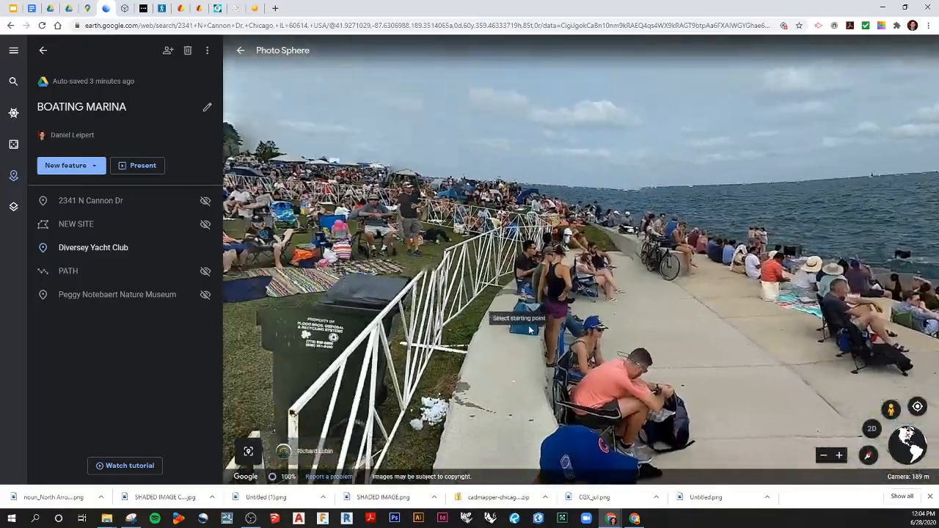
left_click_drag(499, 321, 749, 320)
left_click_drag(435, 321, 705, 323)
left_click_drag(558, 354, 706, 357)
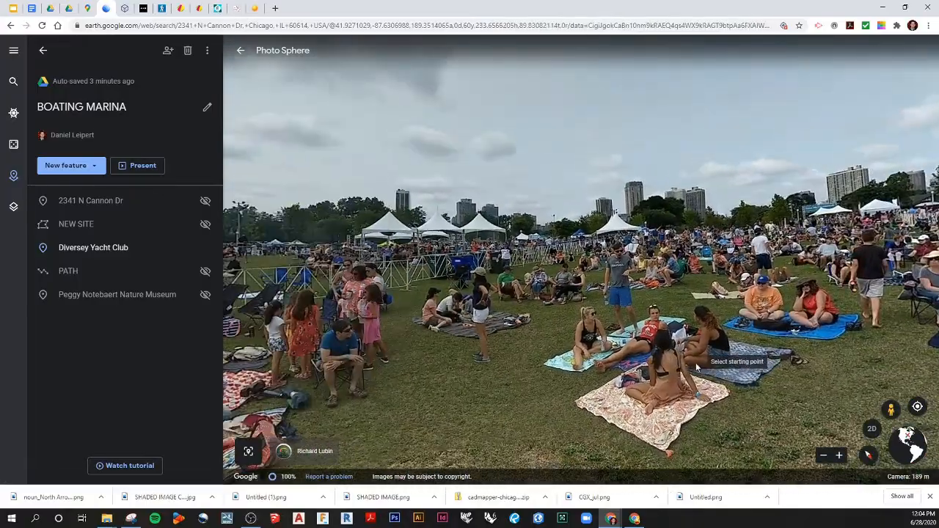
left_click(241, 51)
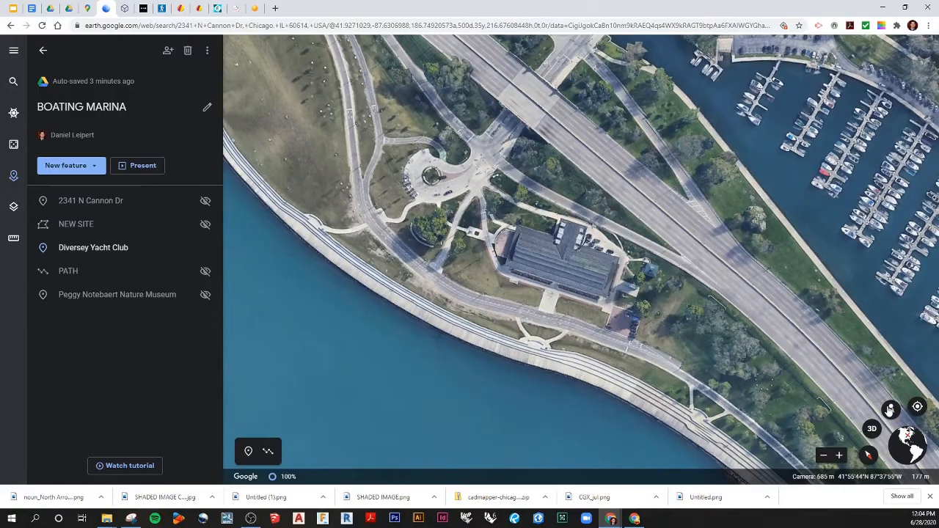
Step: Enter Street View on the road beside the lakefront building and turn the view to frame its brick facade
left_click(891, 409)
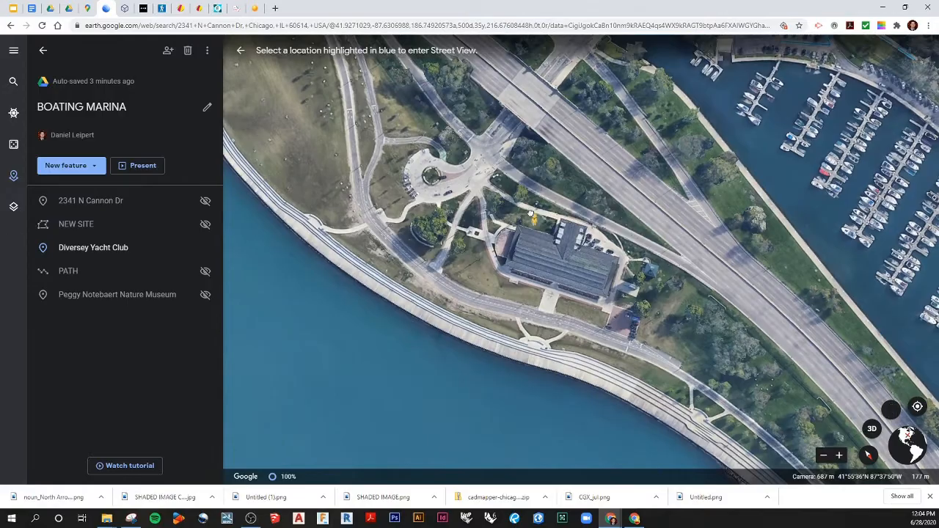
left_click_drag(525, 178, 532, 182)
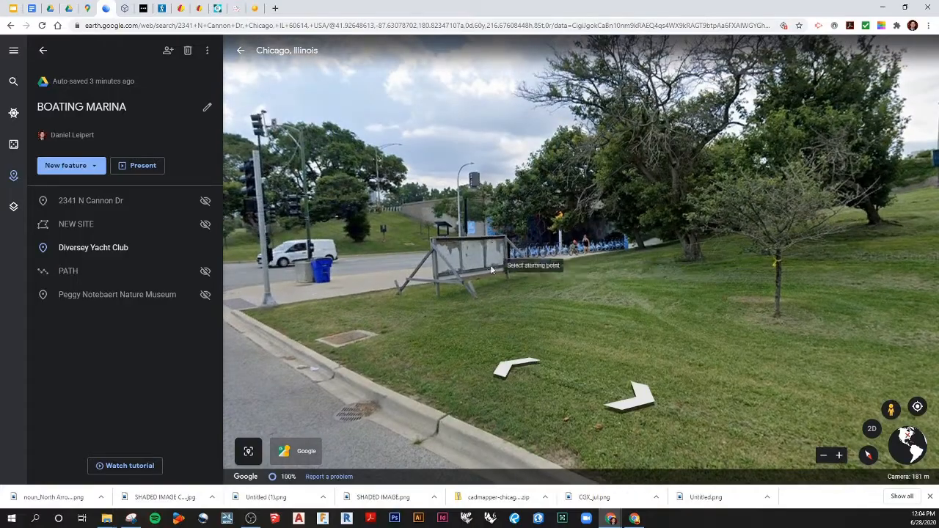
left_click_drag(671, 279, 433, 246)
left_click_drag(646, 235, 878, 253)
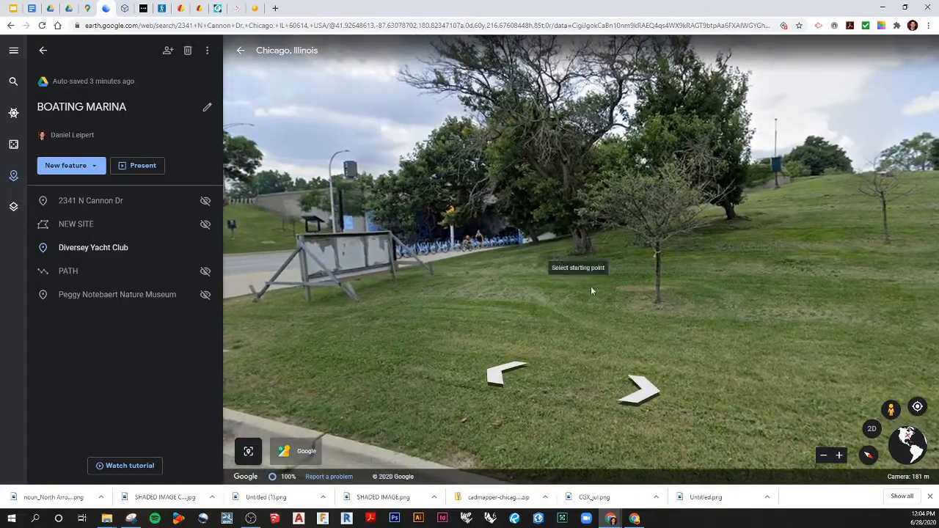
left_click_drag(723, 275, 367, 213)
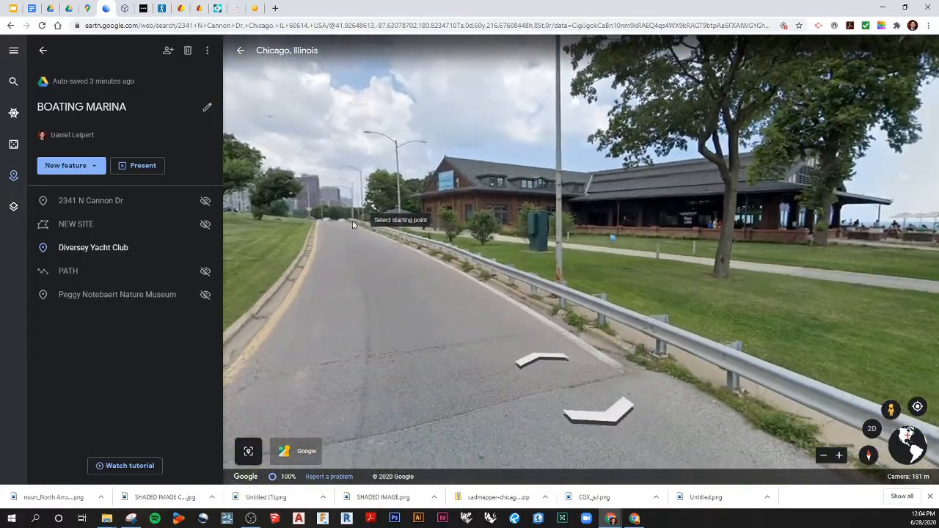
left_click_drag(598, 230, 547, 242)
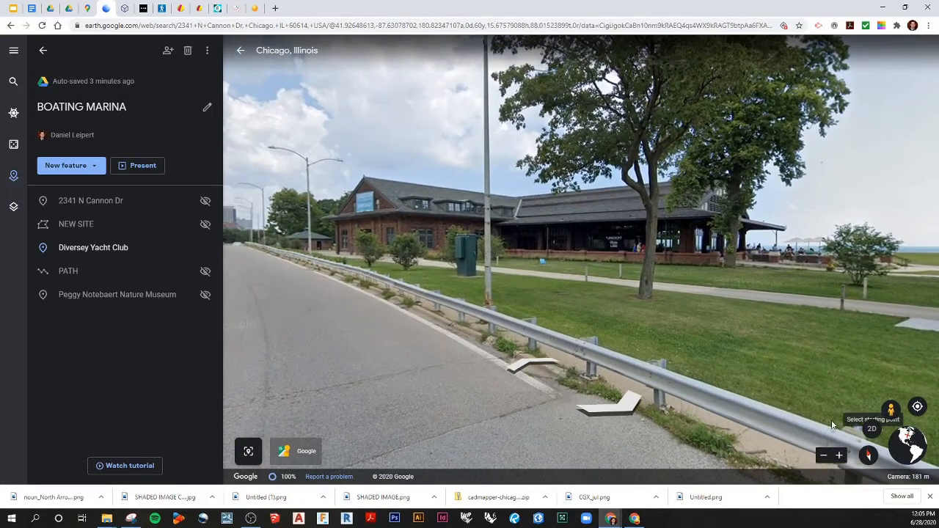
Step: Capture a new Snipping Tool snip of the brick building and its lawn in the Street View image
left_click(130, 519)
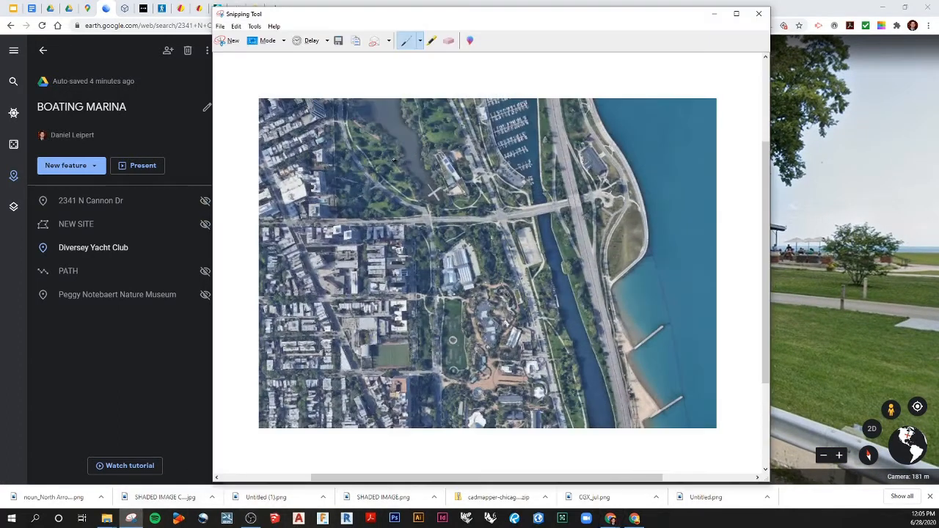
left_click(232, 42)
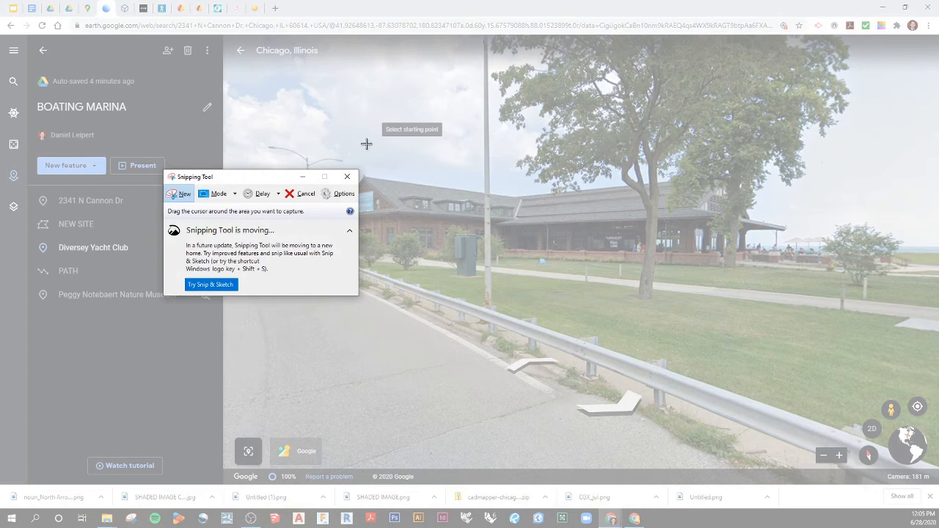
left_click_drag(833, 127, 281, 346)
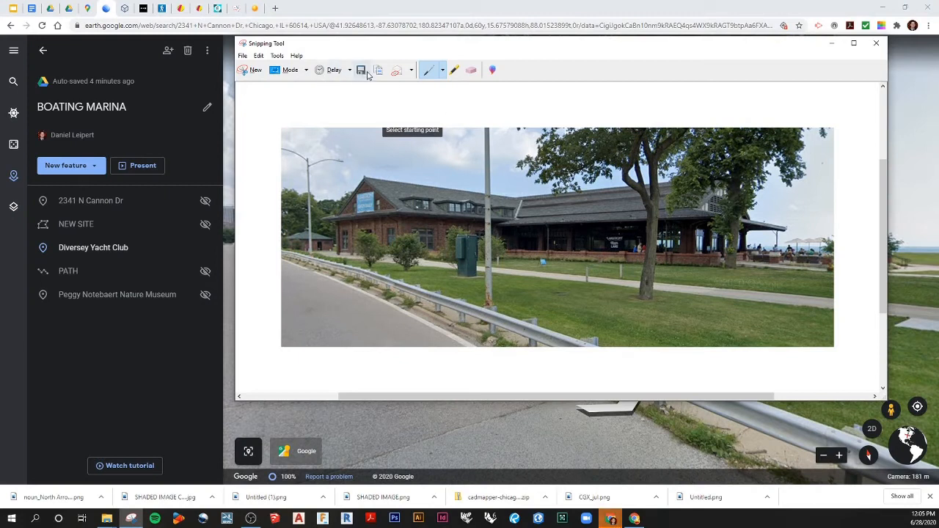
Step: Save the snip to the Desktop as the JPEG file Capture, replacing the existing file, and minimize Snipping Tool
left_click(361, 70)
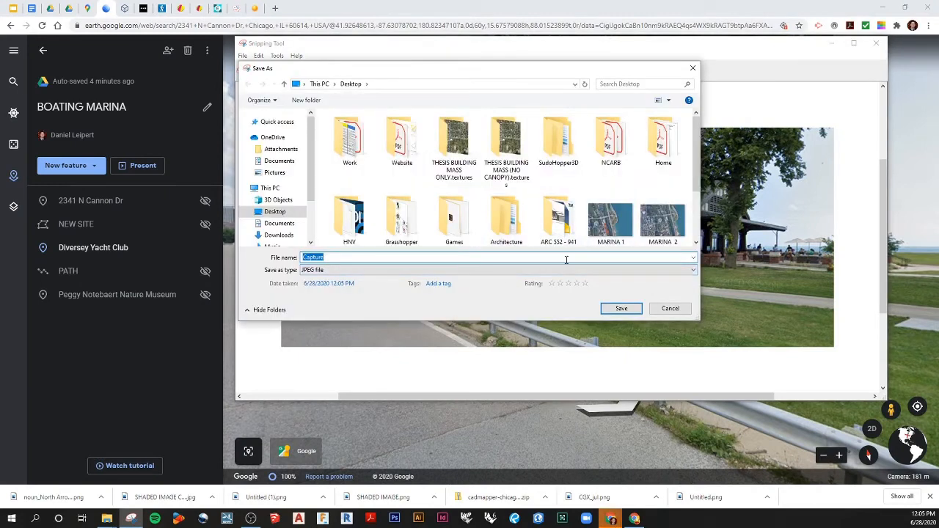
left_click(621, 308)
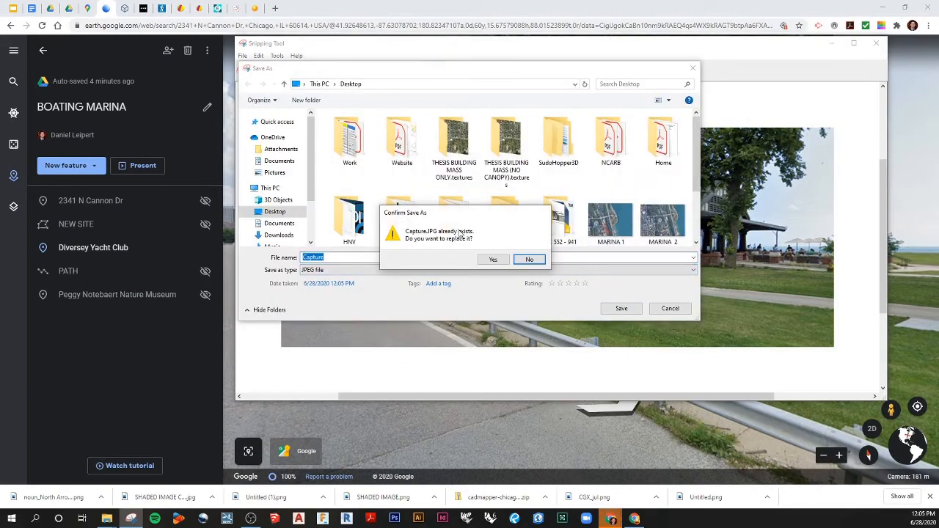
left_click(492, 260)
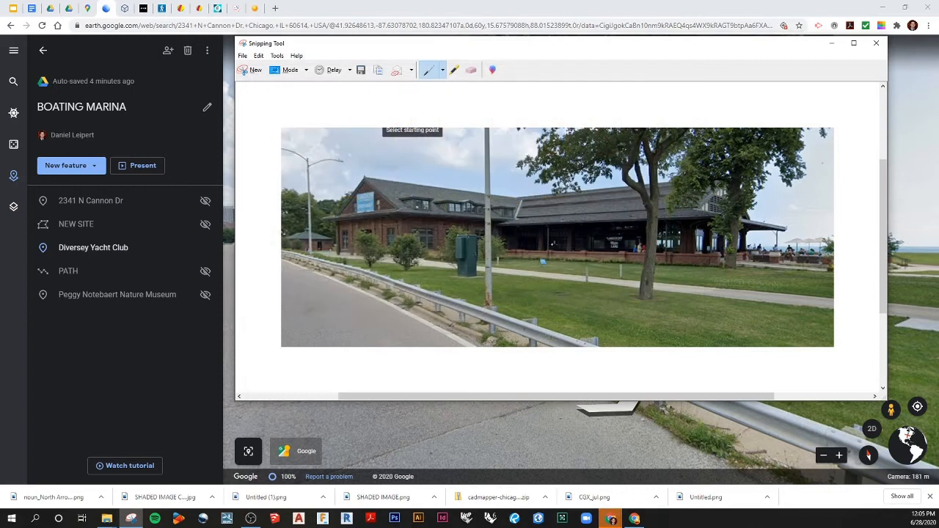
left_click(833, 42)
Step: Switch back to Gravit Designer and import the Capture image from the Desktop onto the ARCH FEATURES page
left_click(197, 9)
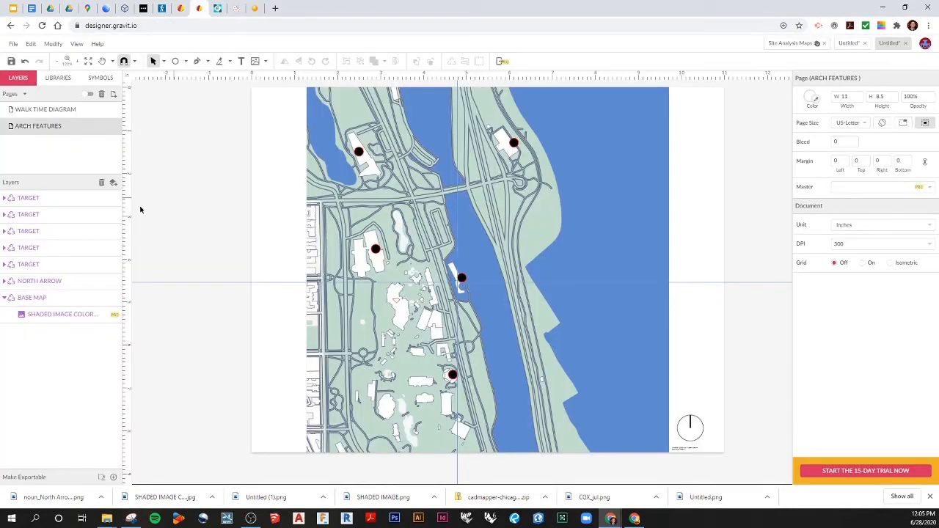
left_click(9, 45)
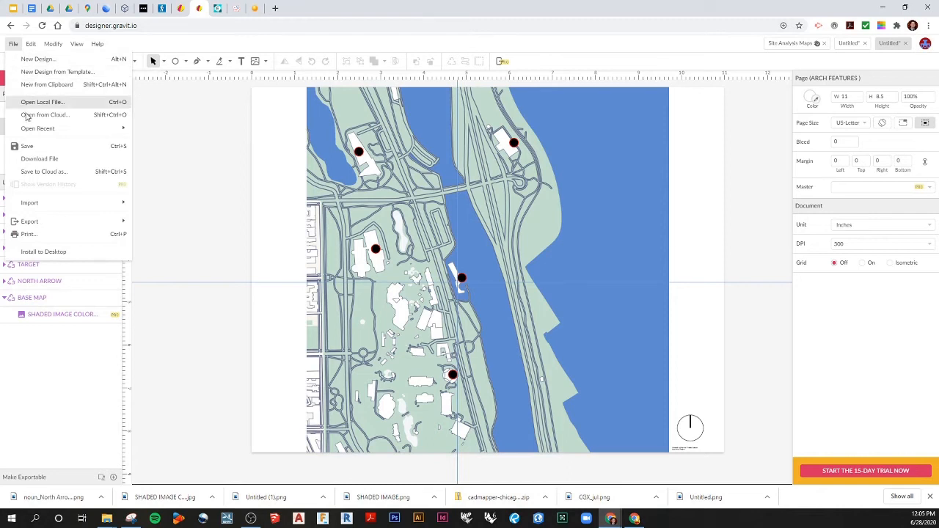
mouse_move(47, 206)
left_click(166, 204)
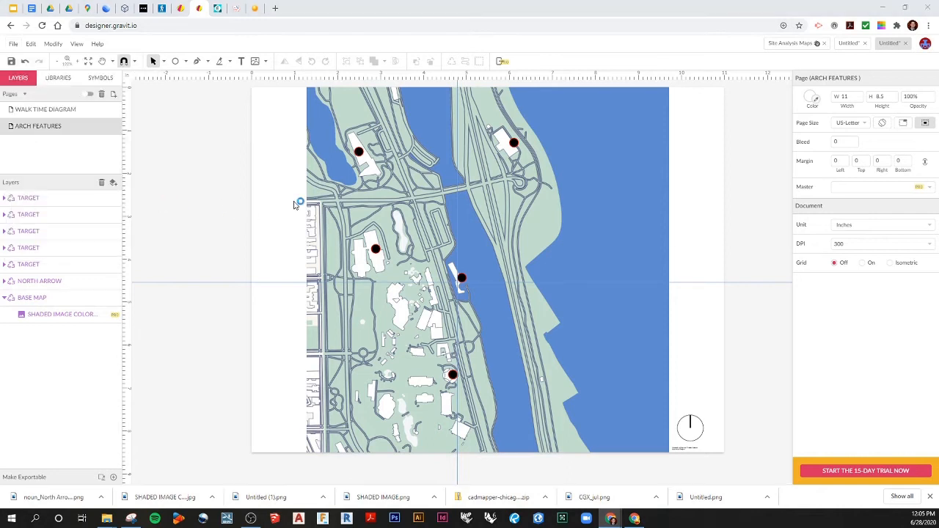
scroll(262, 154, "down", 5)
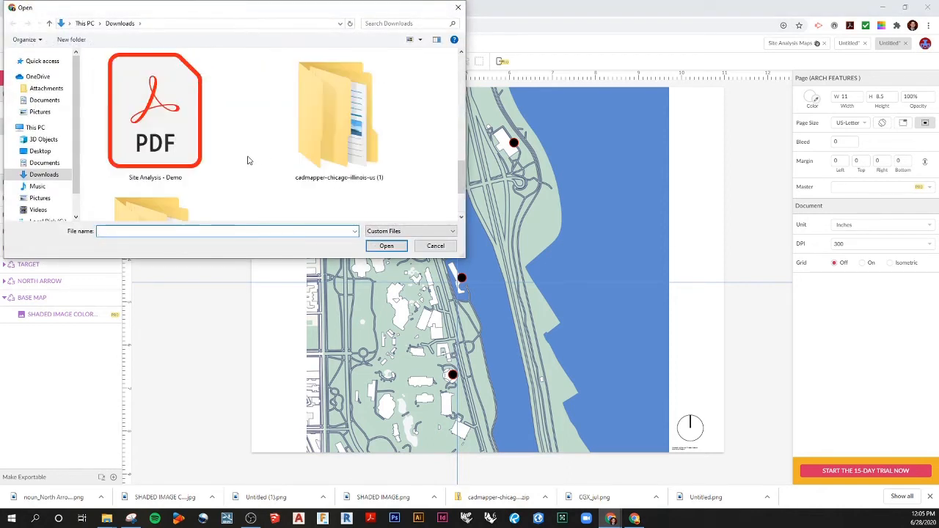
left_click(41, 150)
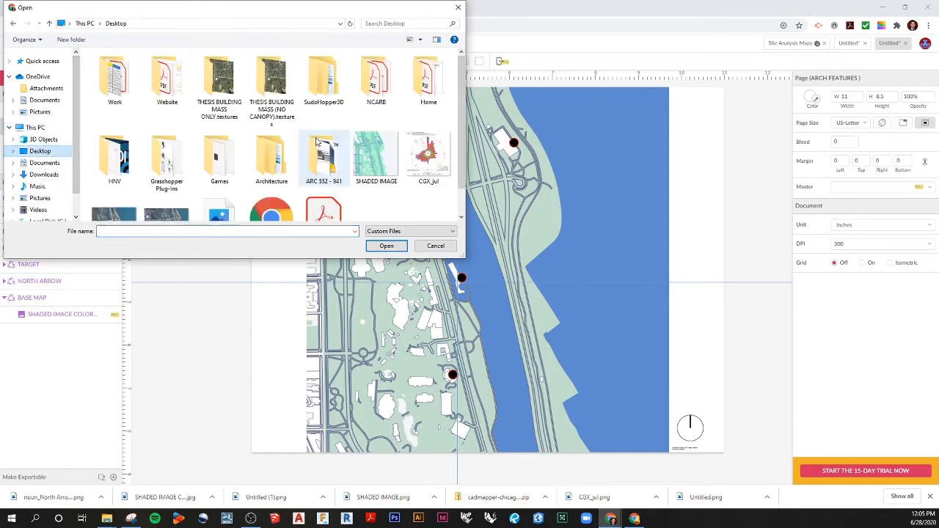
scroll(339, 174, "down", 1)
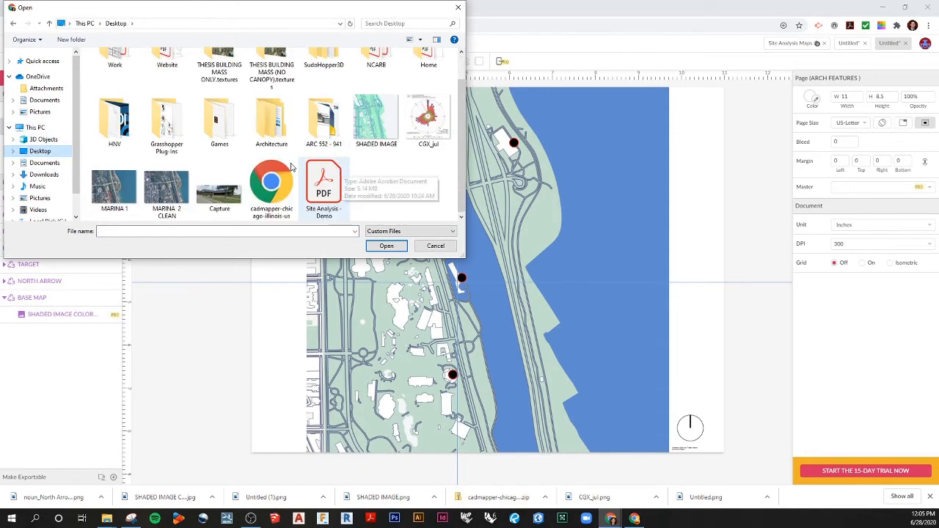
left_click(219, 188)
left_click(381, 248)
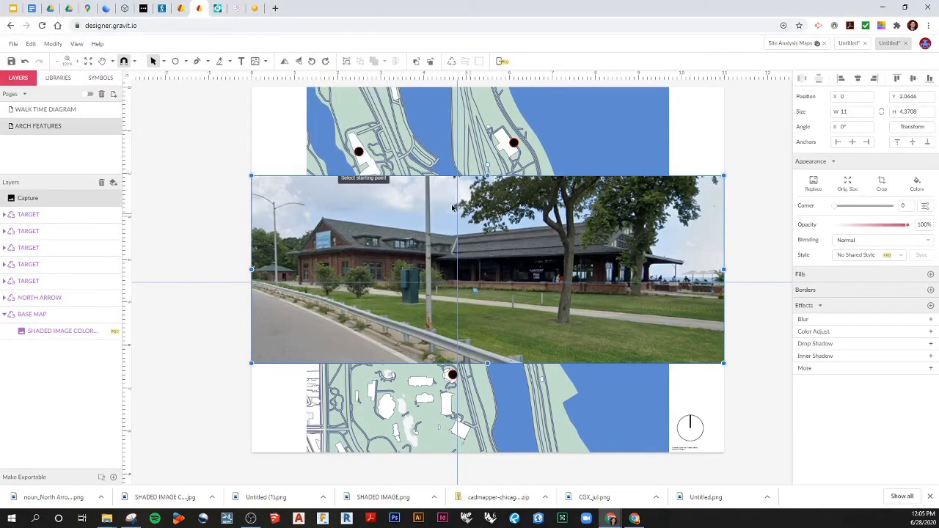
Step: Crop the top and left edges of the Capture photo to about 10.49 by 4.15 inches
double_click(458, 207)
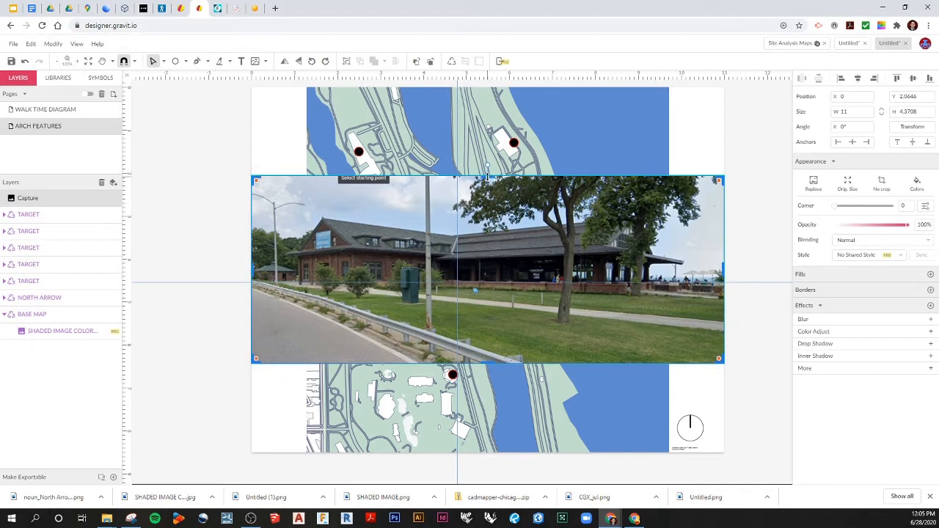
left_click_drag(487, 176, 488, 185)
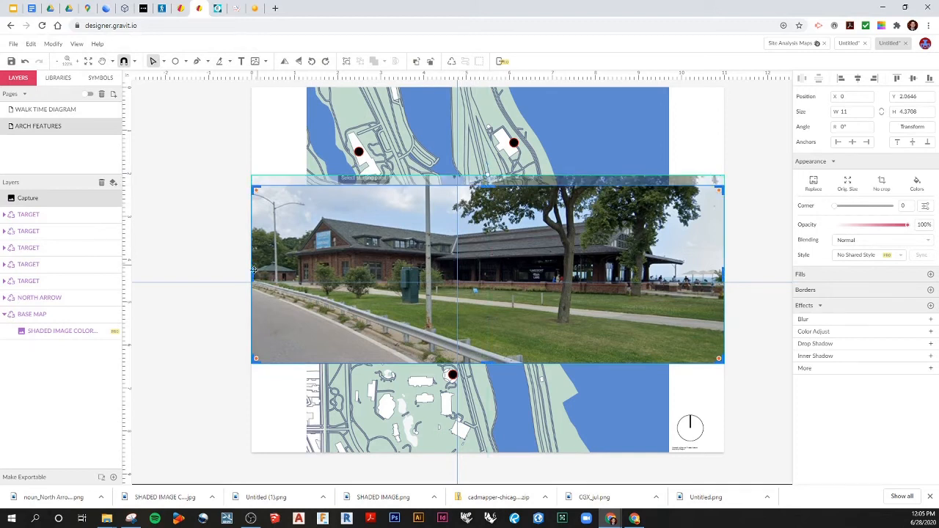
left_click_drag(253, 271, 273, 269)
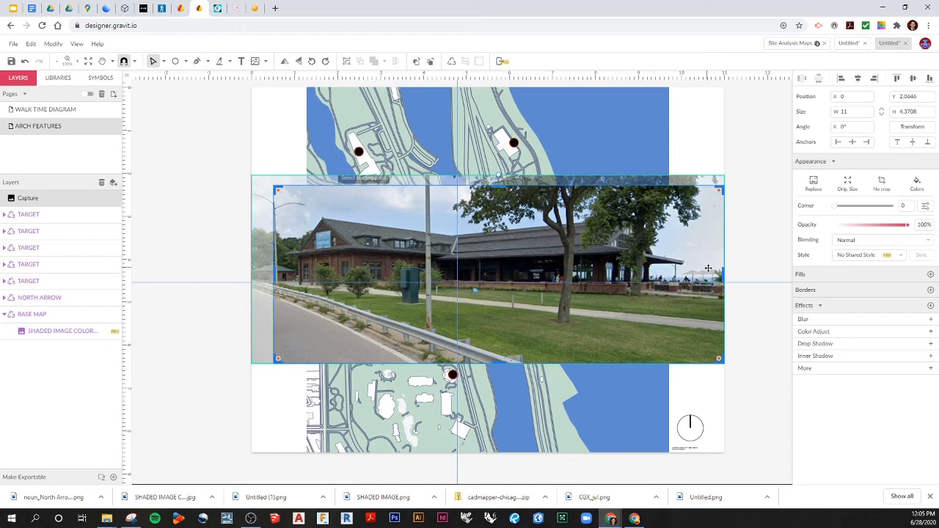
left_click(754, 280)
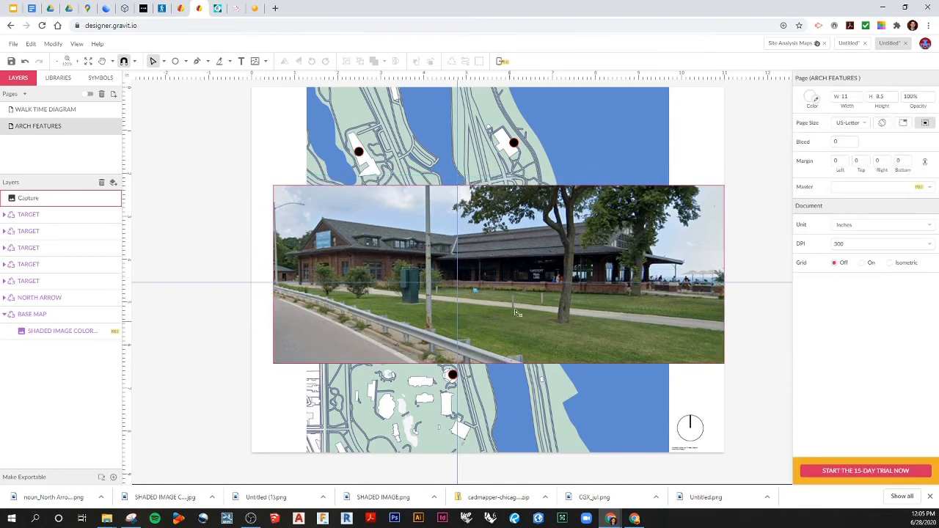
Step: Scale the cropped Capture photo down to about 3.63 by 1.44 inches and place it beside the northeastern target marker
left_click(516, 314)
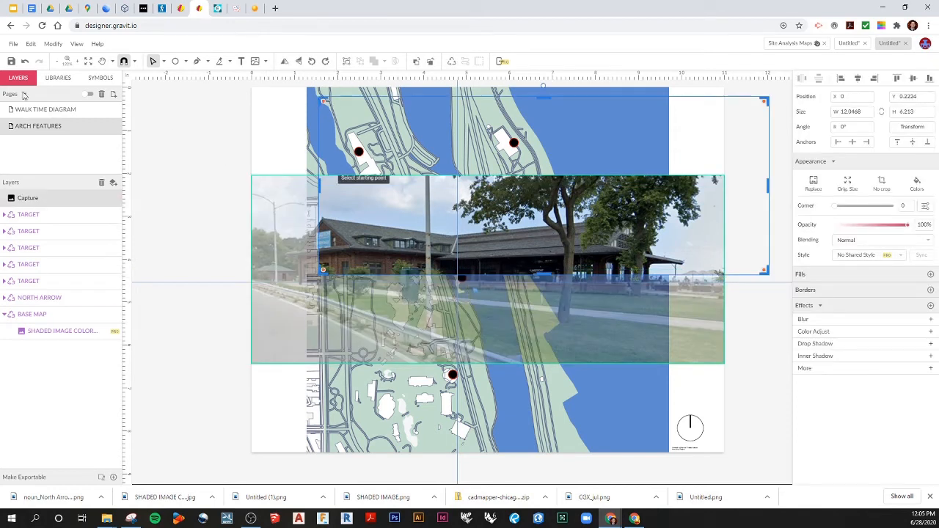
left_click_drag(388, 212, 431, 112)
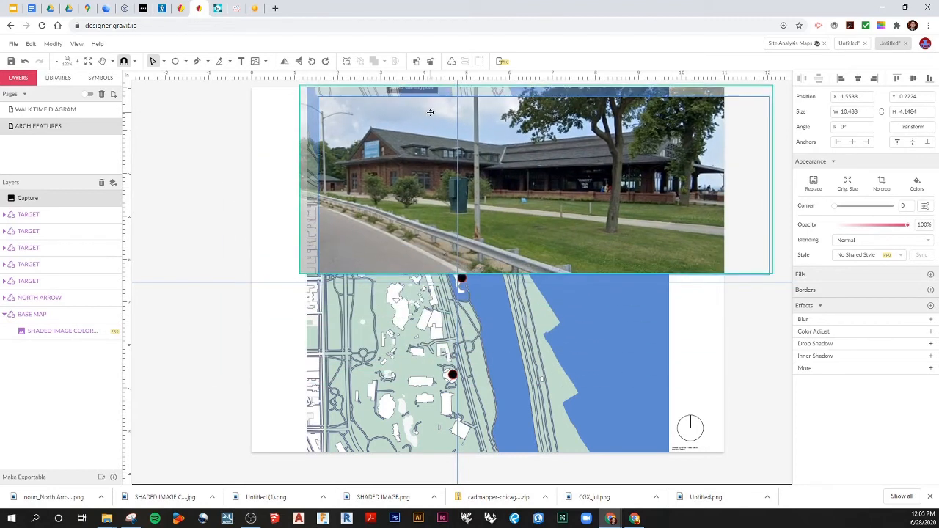
left_click(754, 327)
left_click(345, 111)
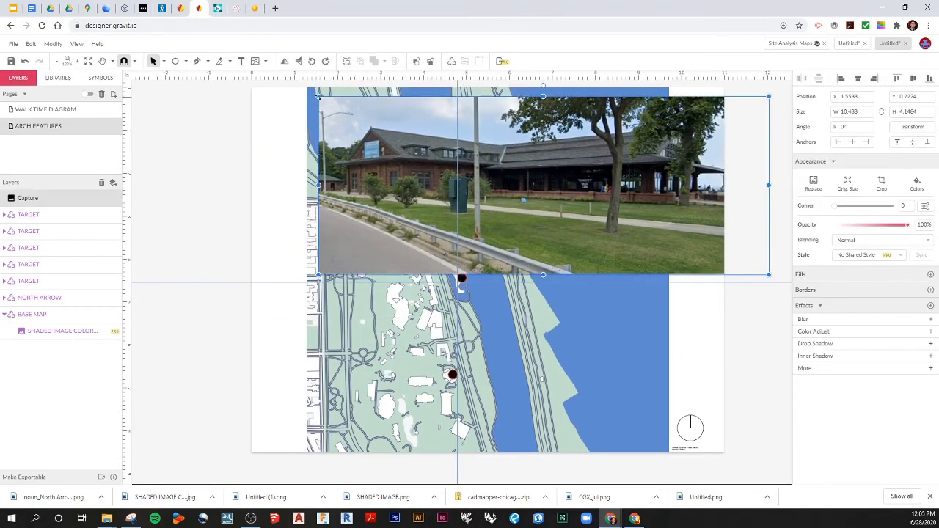
left_click_drag(317, 95, 613, 214)
left_click_drag(682, 248, 600, 145)
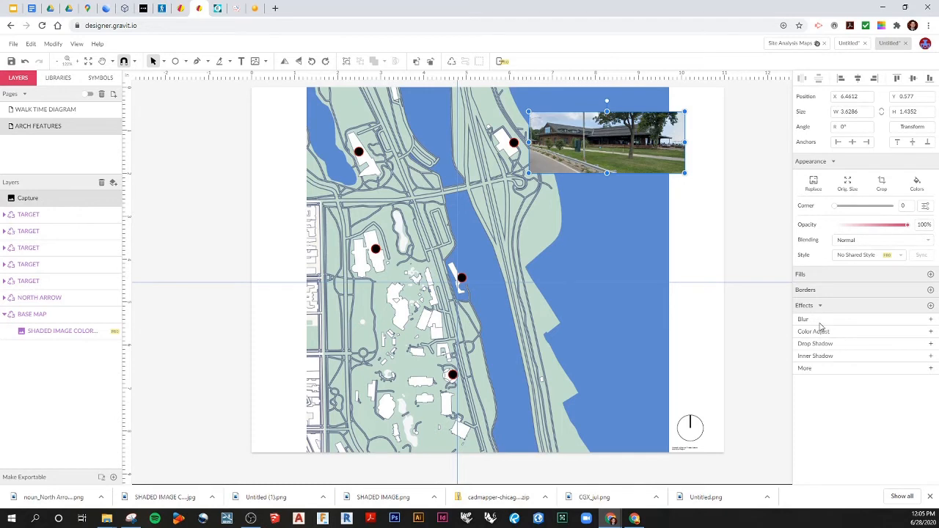
Step: Add a 1 pt light grey border (RGB 219, 213, 213) to the Capture photo and move it up near the page's top edge
left_click(930, 290)
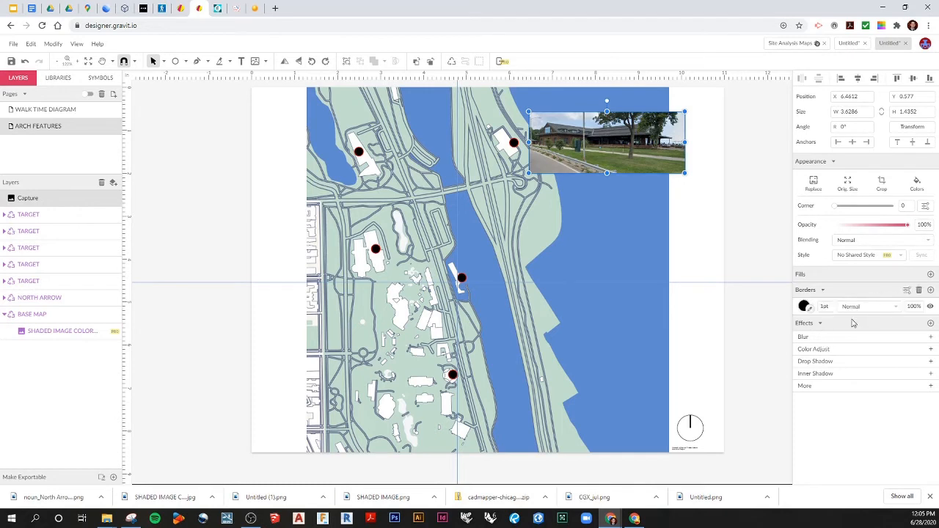
left_click(804, 307)
left_click_drag(813, 368, 803, 344)
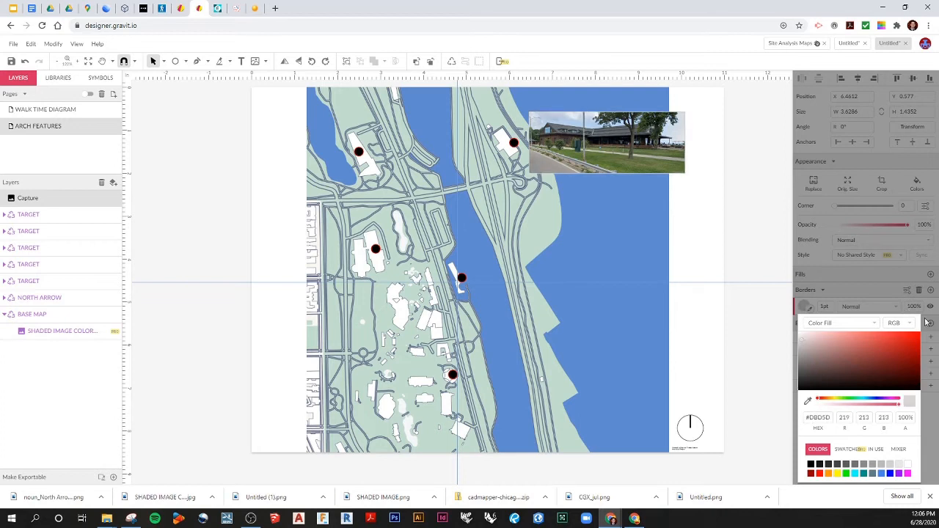
left_click(910, 323)
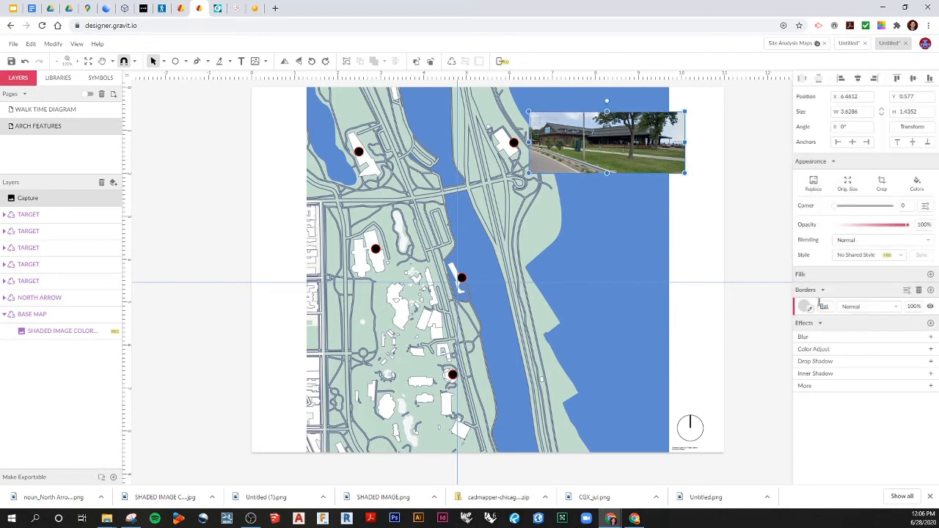
left_click(772, 196)
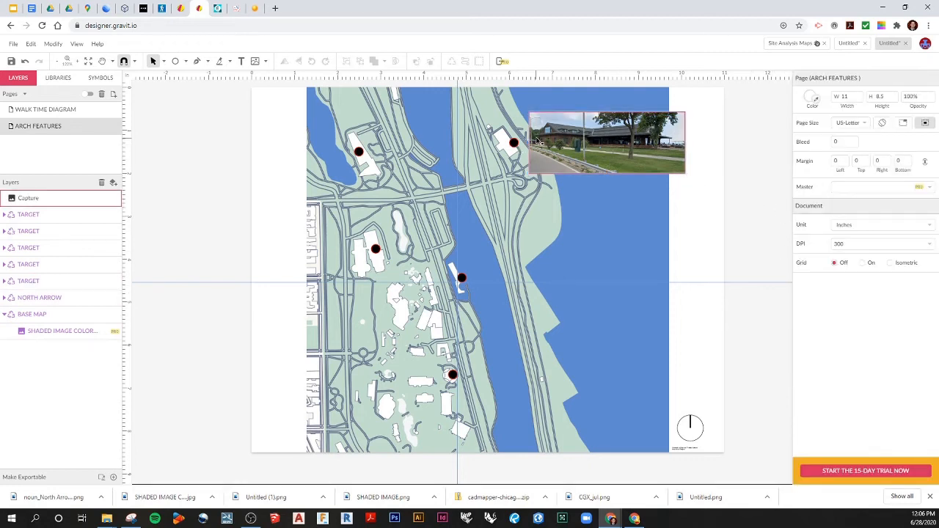
left_click_drag(565, 139, 565, 129)
left_click(742, 187)
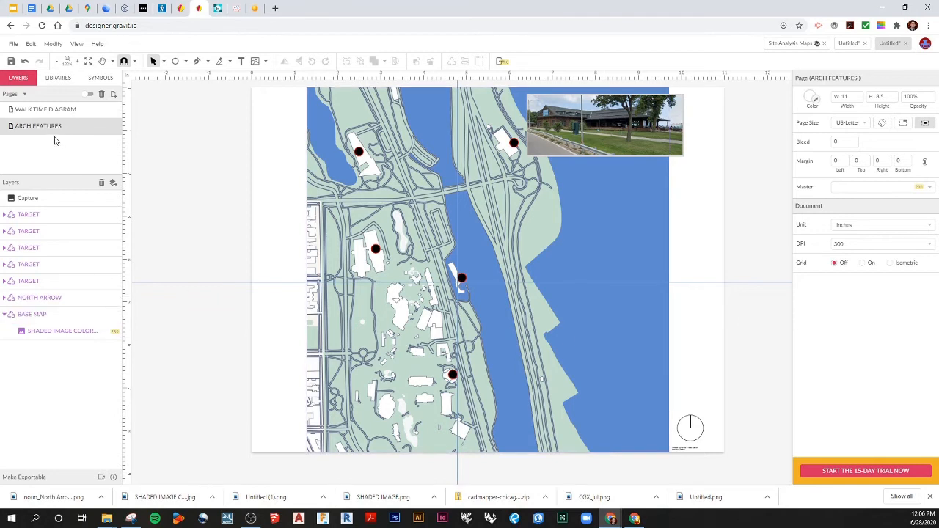
Step: Create a third page and place a BASE MAP symbol instance on it at about X 1.28, Y 0 inches
left_click(114, 96)
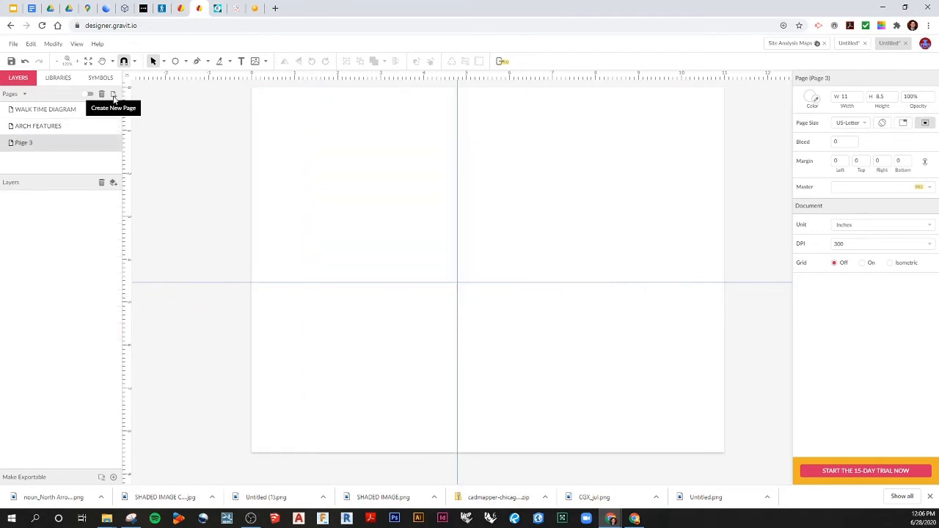
left_click(100, 78)
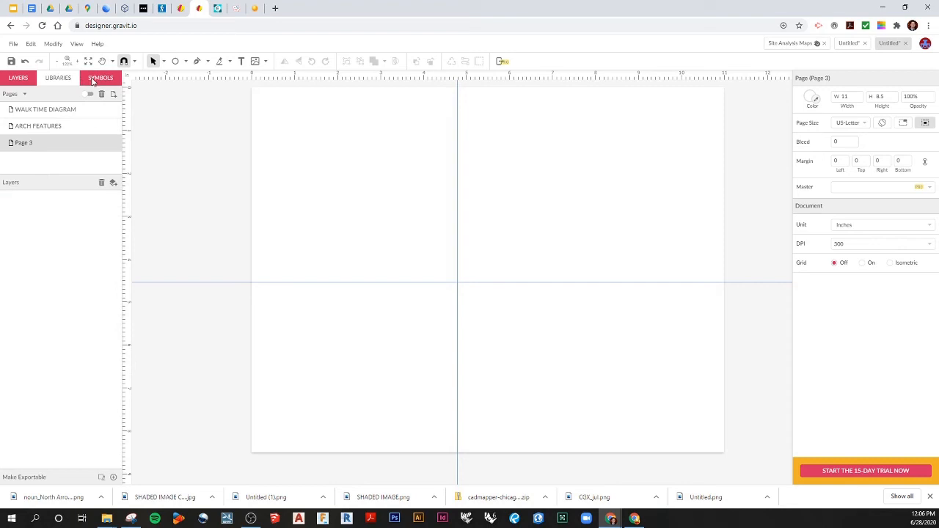
left_click_drag(31, 128, 465, 225)
left_click_drag(543, 267, 402, 153)
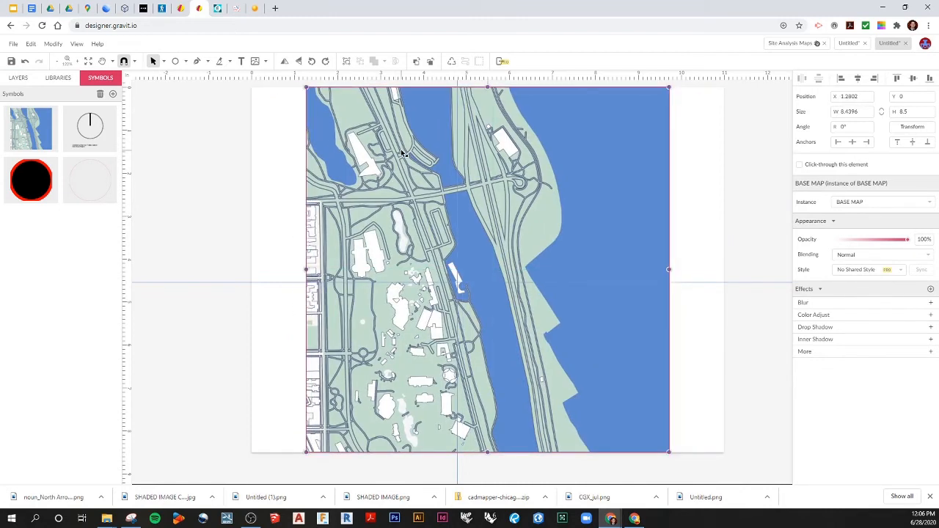
left_click(184, 180)
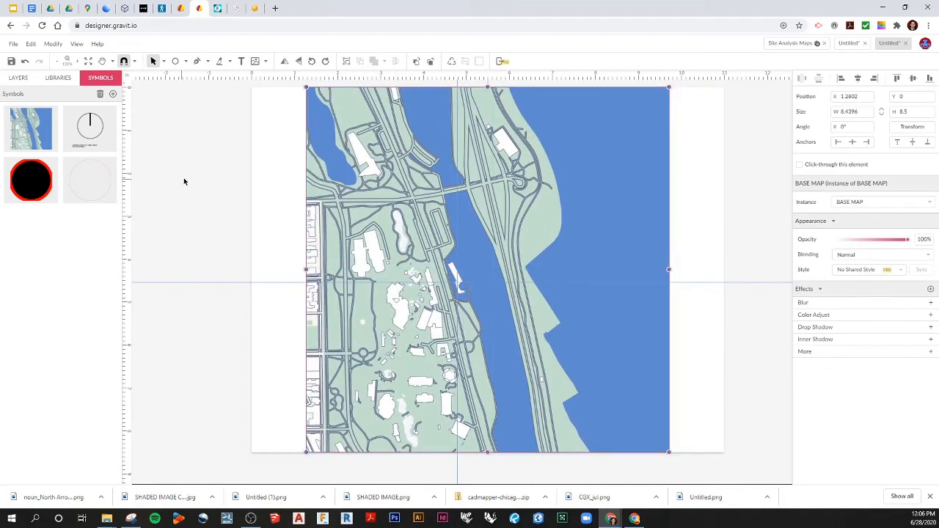
Step: Switch to the Iowa Environmental Mesonet site and select the CHICAGO/MEIGS station in the Illinois ASOS network
left_click(235, 9)
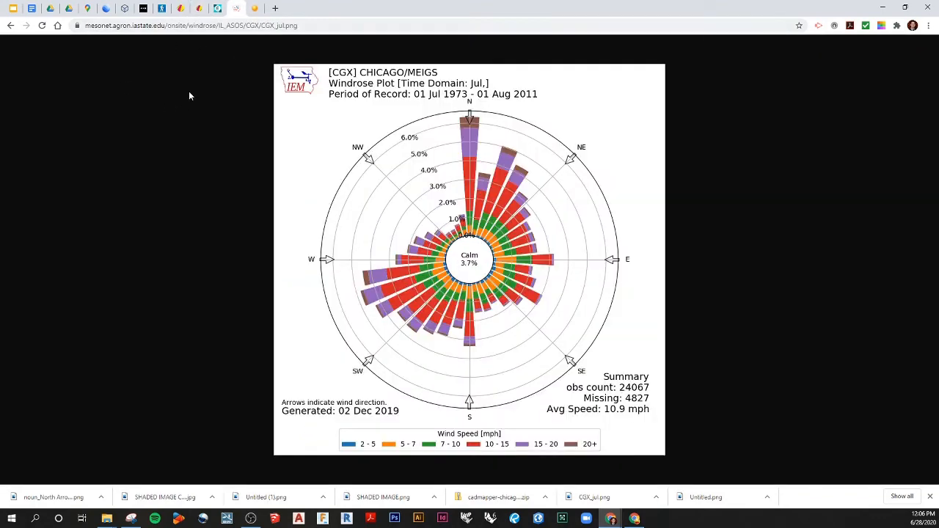
left_click(6, 27)
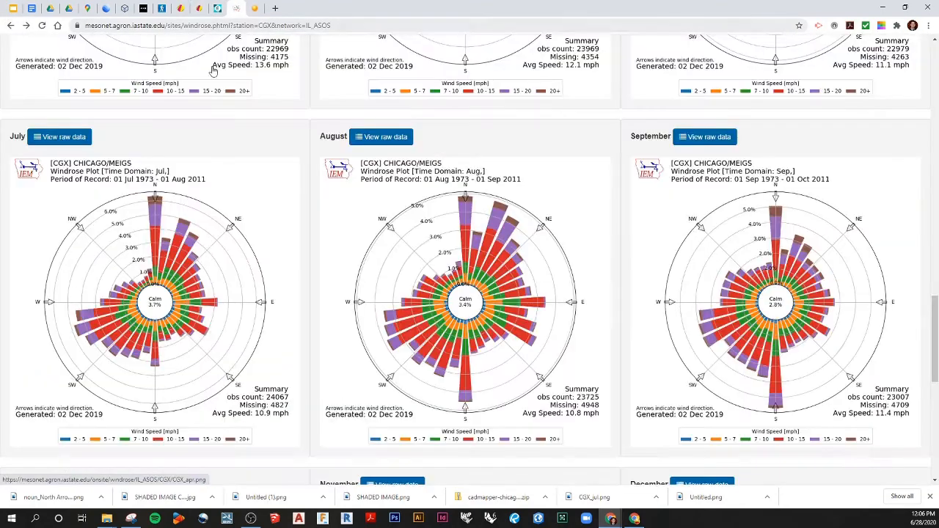
scroll(228, 198, "up", 8)
scroll(228, 198, "up", 10)
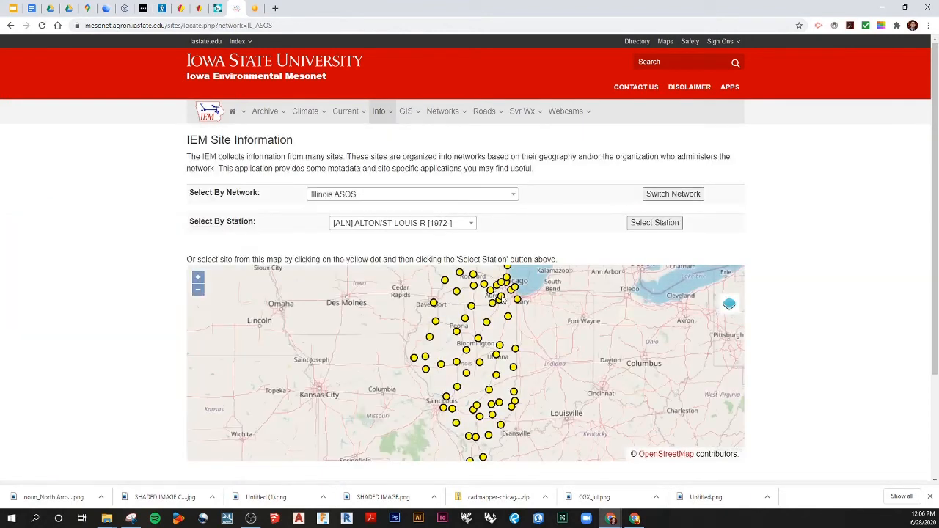
left_click(359, 196)
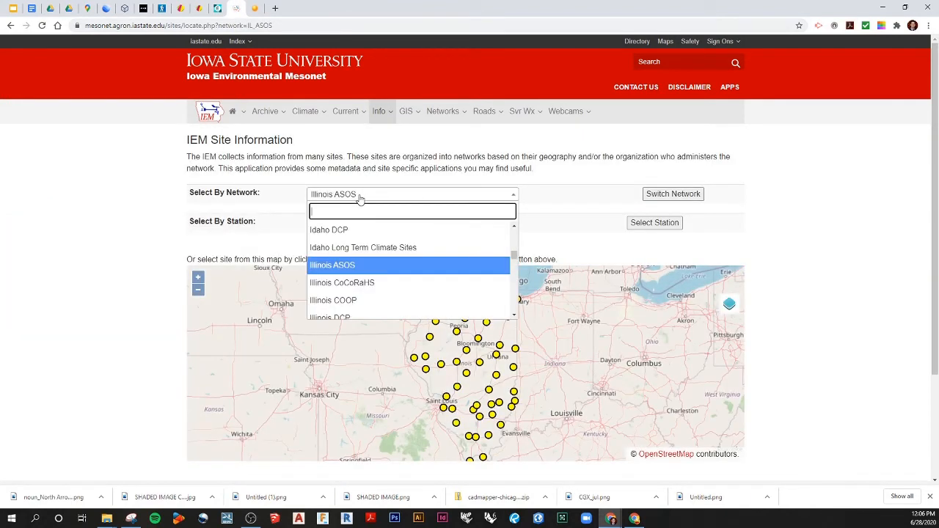
left_click(361, 262)
scroll(525, 302, "up", 2)
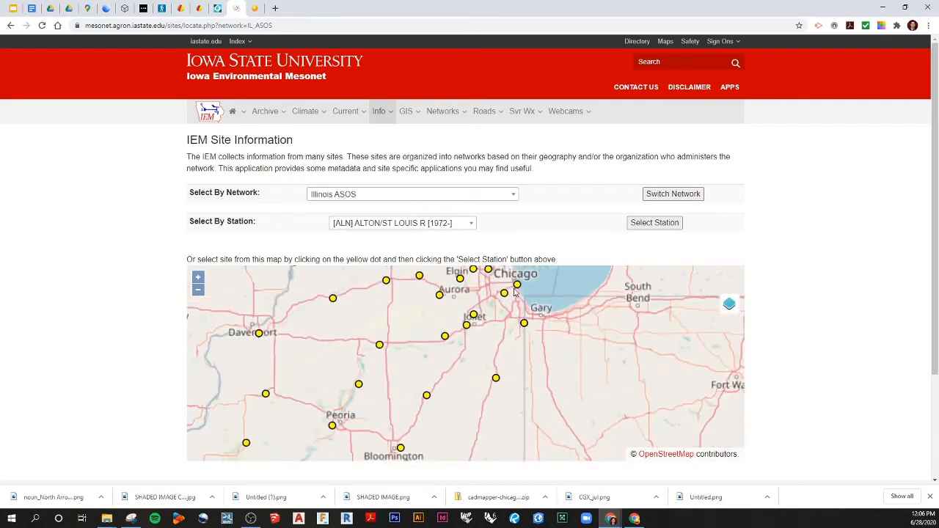
left_click(518, 285)
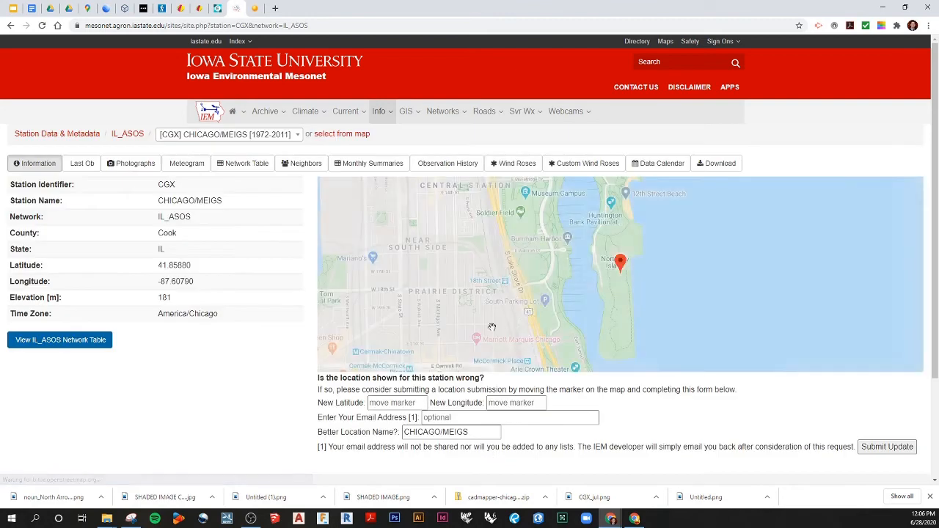
Step: Open the CHICAGO/MEIGS wind roses and examine the yearly plot and the monthly plots from January to December
left_click(518, 163)
scroll(292, 344, "down", 3)
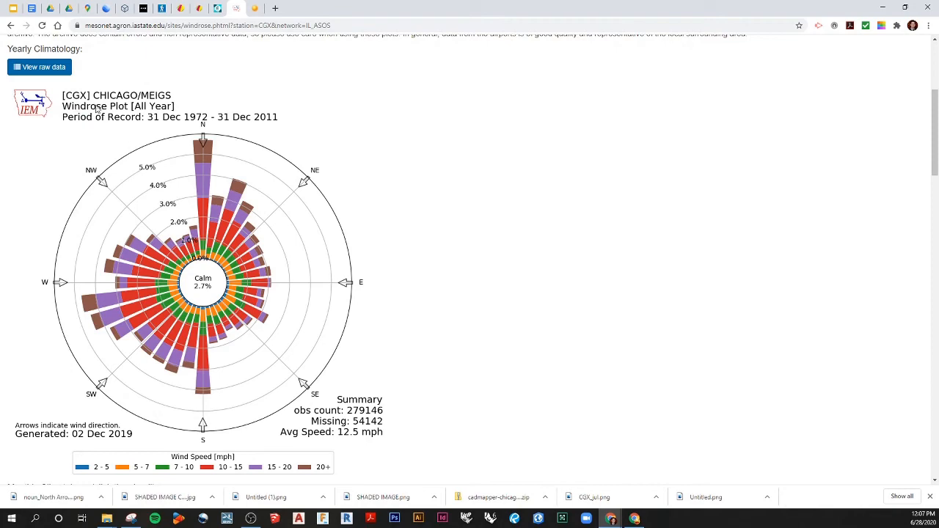
scroll(216, 173, "down", 6)
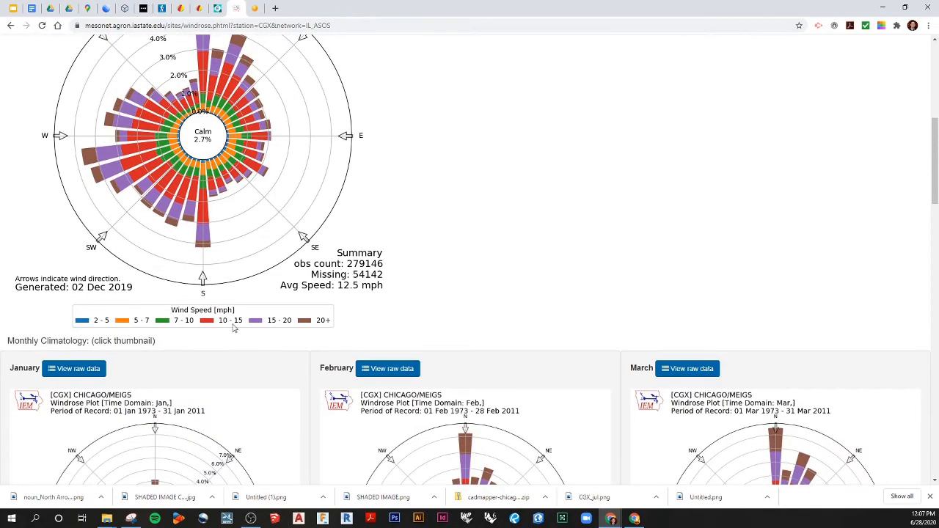
scroll(587, 308, "down", 4)
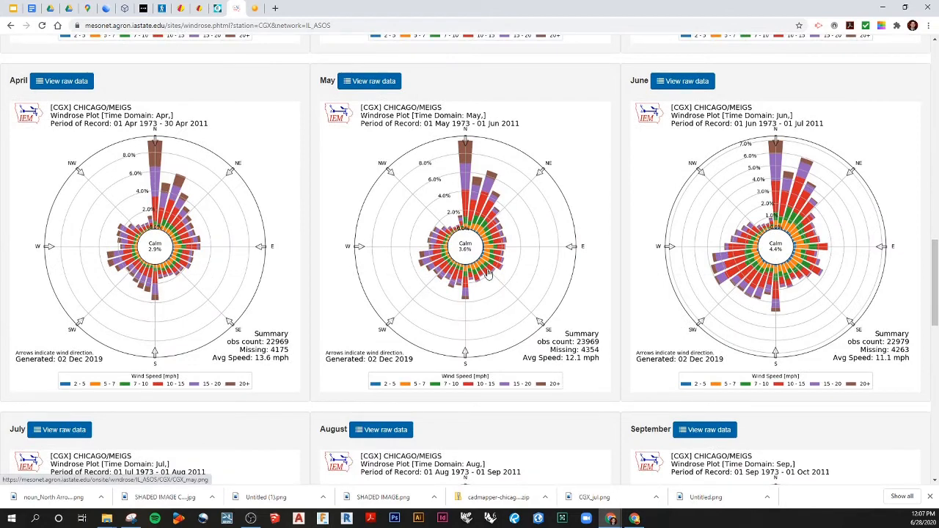
scroll(490, 257, "down", 5)
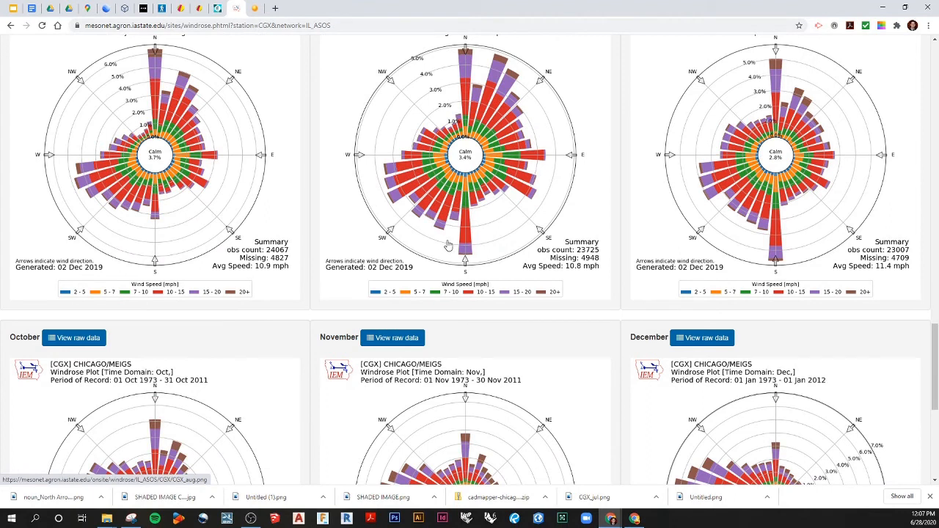
scroll(482, 193, "down", 4)
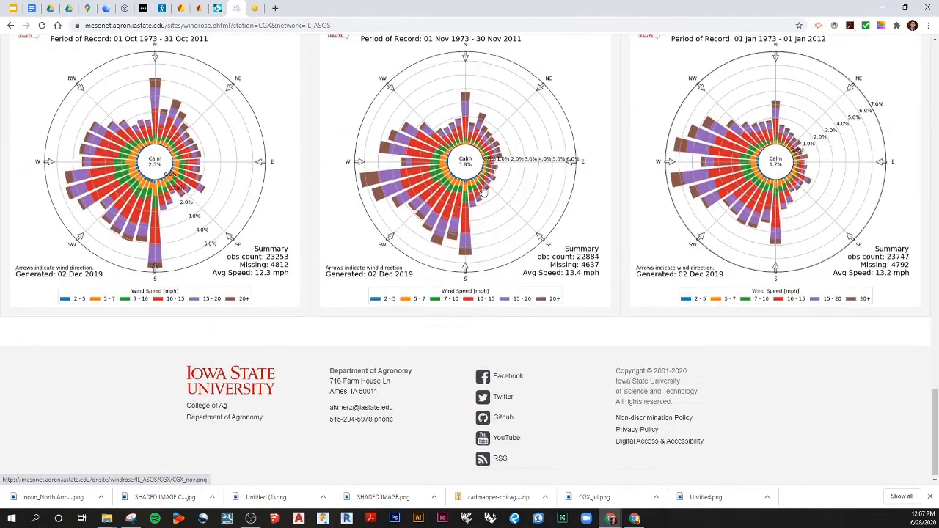
scroll(466, 206, "up", 1)
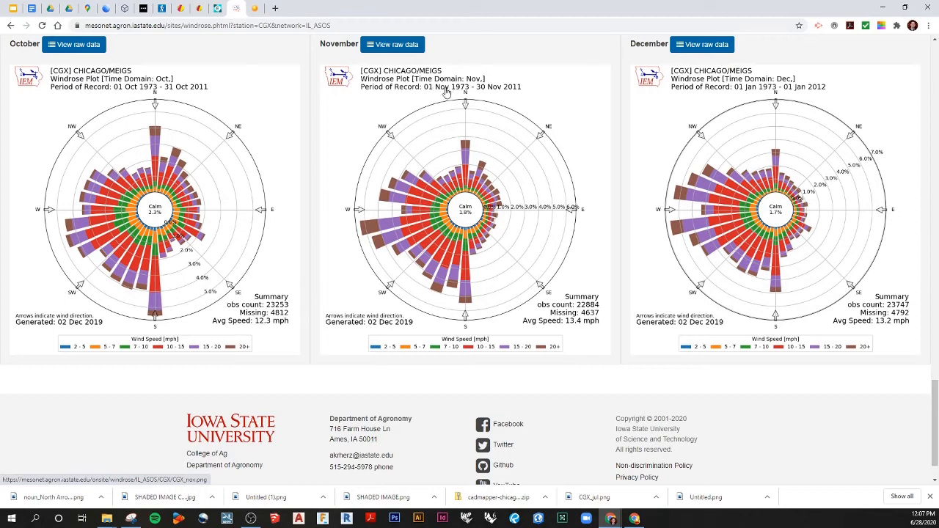
scroll(444, 93, "up", 3)
scroll(456, 142, "up", 3)
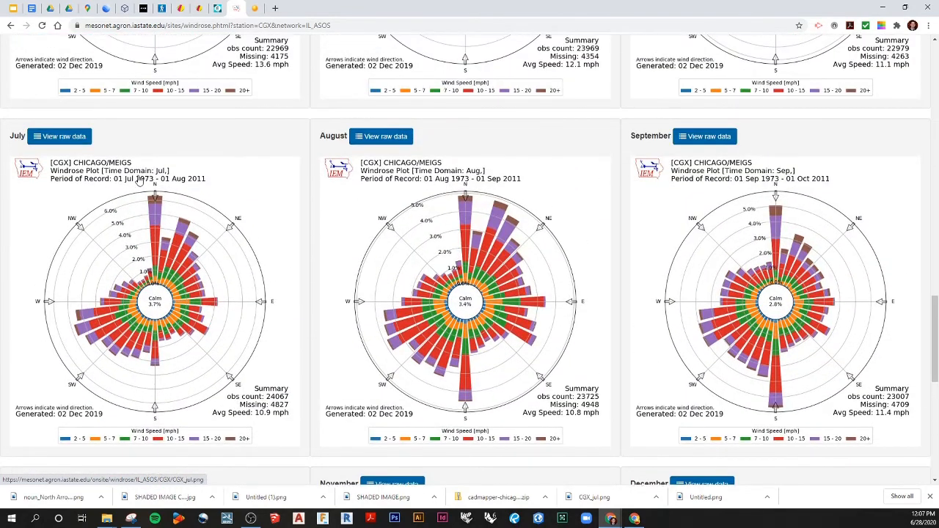
Step: Open the July wind rose full size and save its image to the Desktop as the PNG file CGX_jul (1)
left_click(153, 279)
right_click(477, 204)
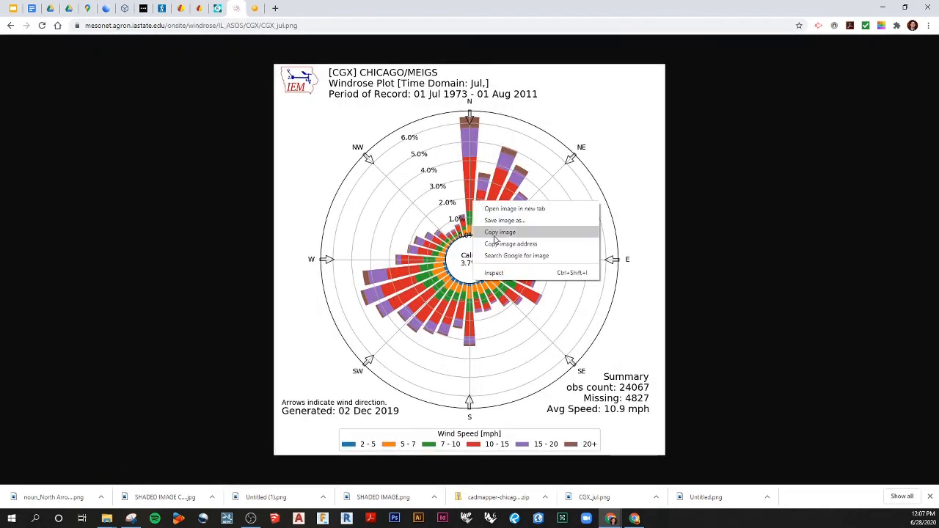
left_click(524, 224)
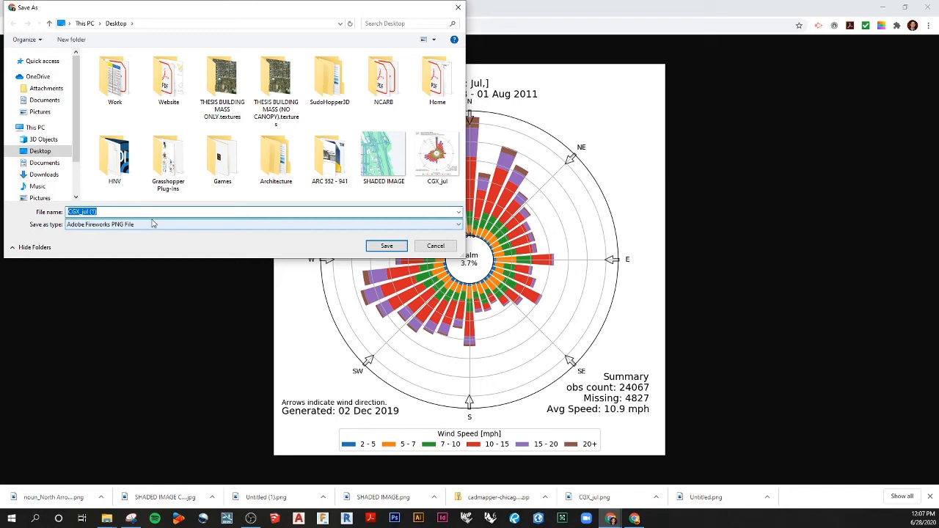
left_click(385, 245)
Step: Switch back to Gravit Designer and set the opacity of the BASE MAP on the WIND ROSE page to 50%
left_click(198, 8)
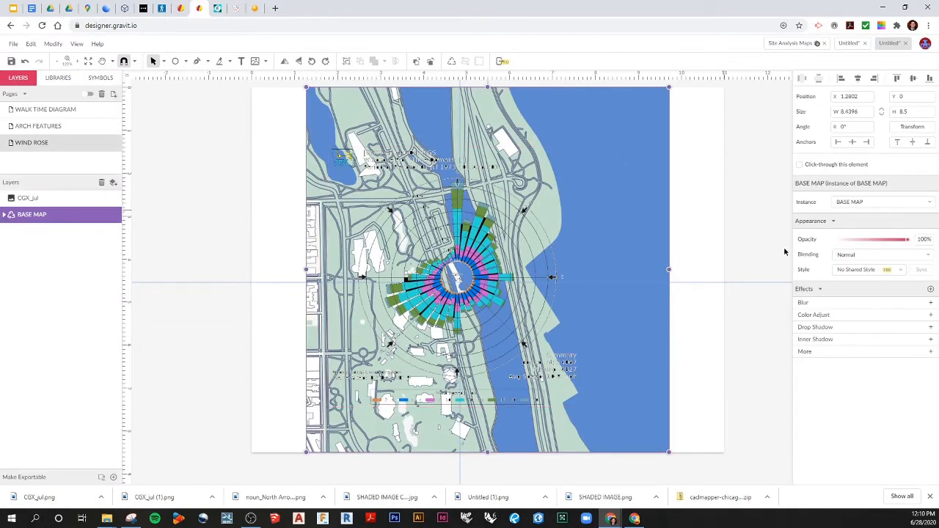
left_click_drag(894, 243, 873, 244)
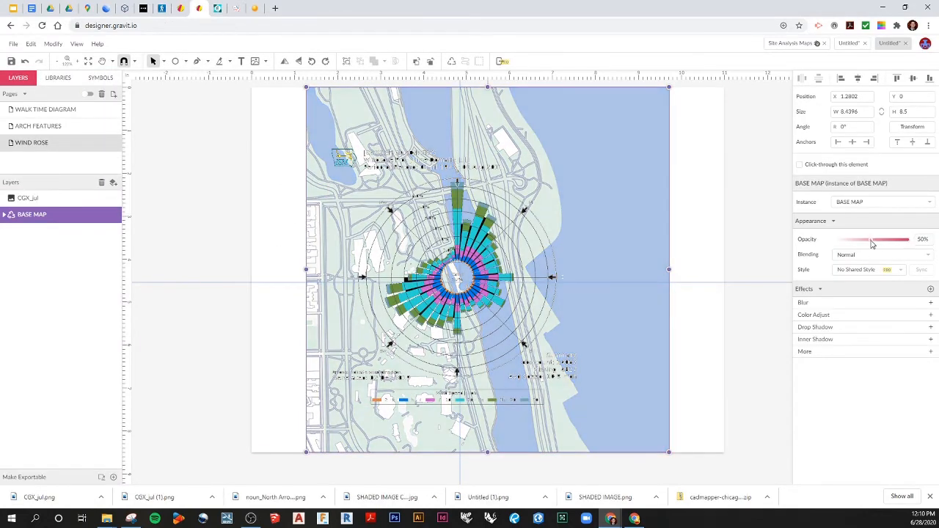
left_click(705, 233)
Step: Delete the existing wind rose image from the WIND ROSE page and import the CGX_jul image from the Desktop
left_click(581, 257)
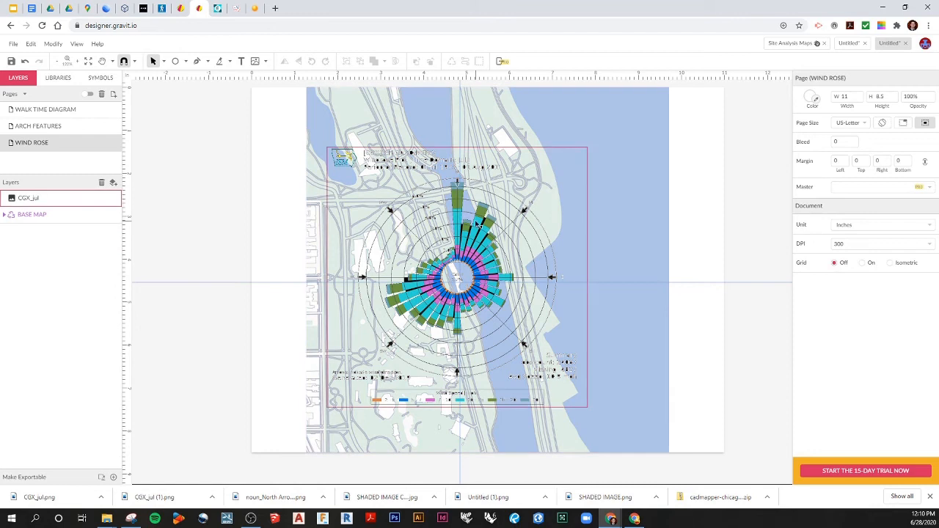
key("Delete")
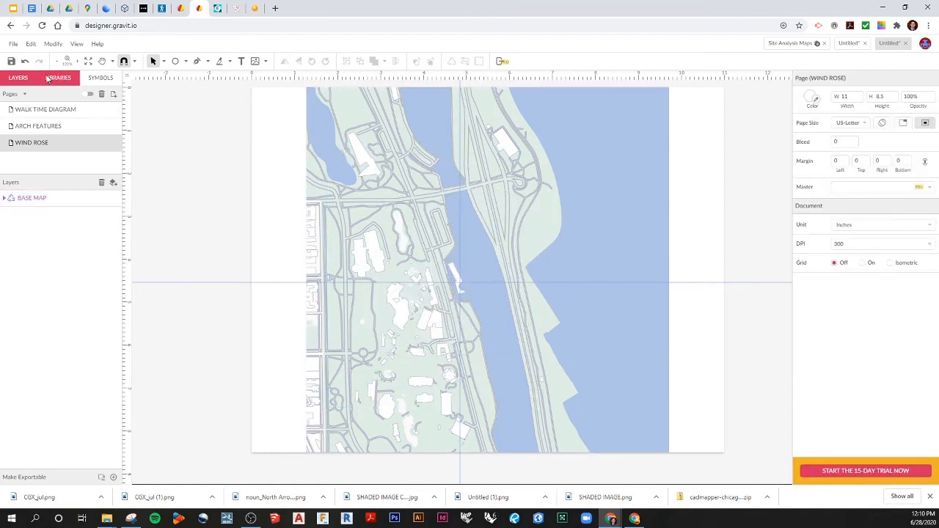
left_click(13, 44)
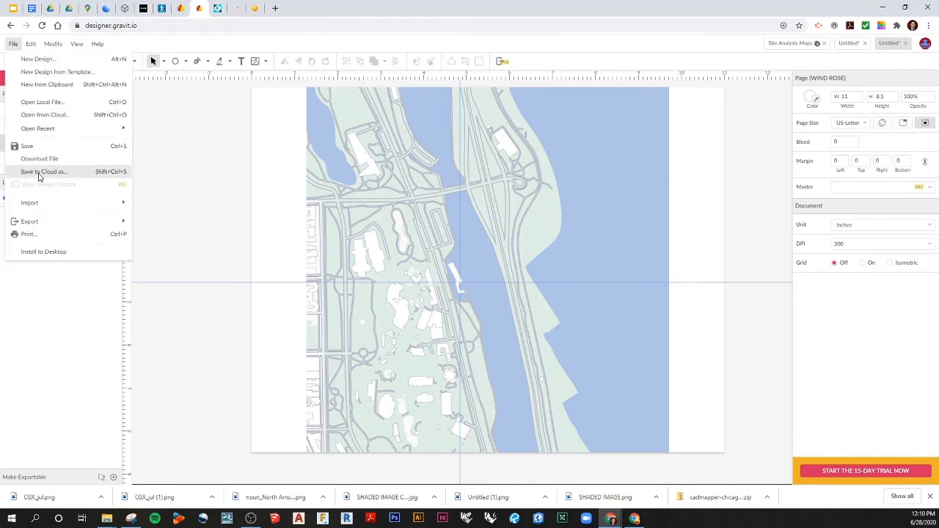
mouse_move(45, 202)
left_click(165, 205)
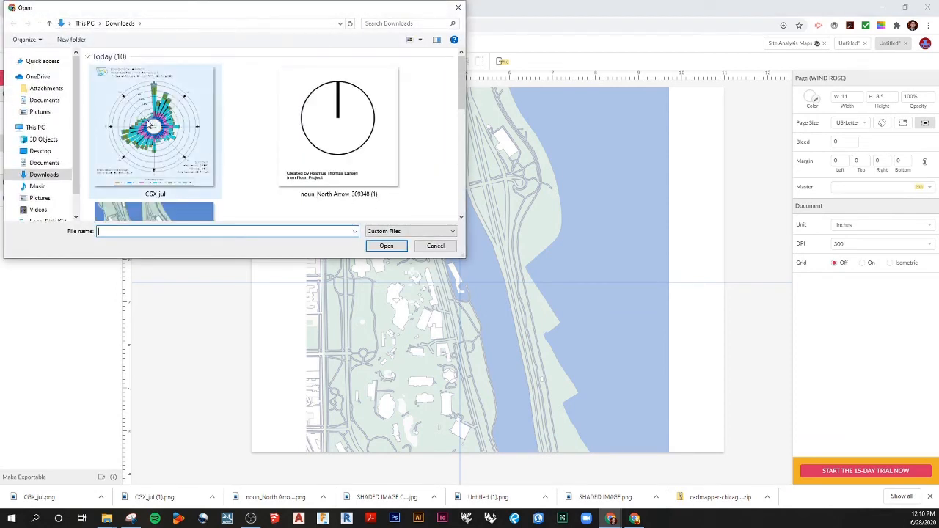
left_click(40, 151)
left_click(428, 155)
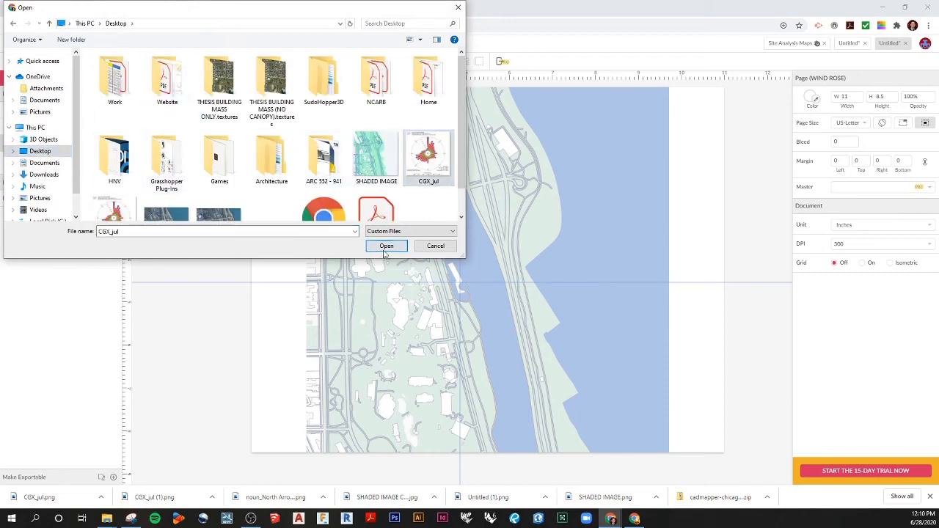
left_click(386, 246)
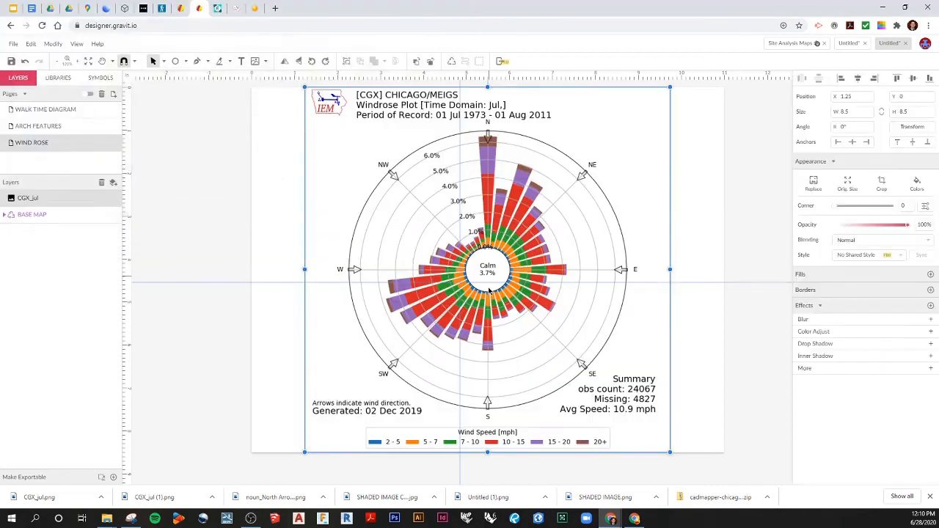
Step: Set the new wind rose image's blending to Multiply, scale it down and centre it over the site on the base map
left_click(874, 245)
left_click(864, 277)
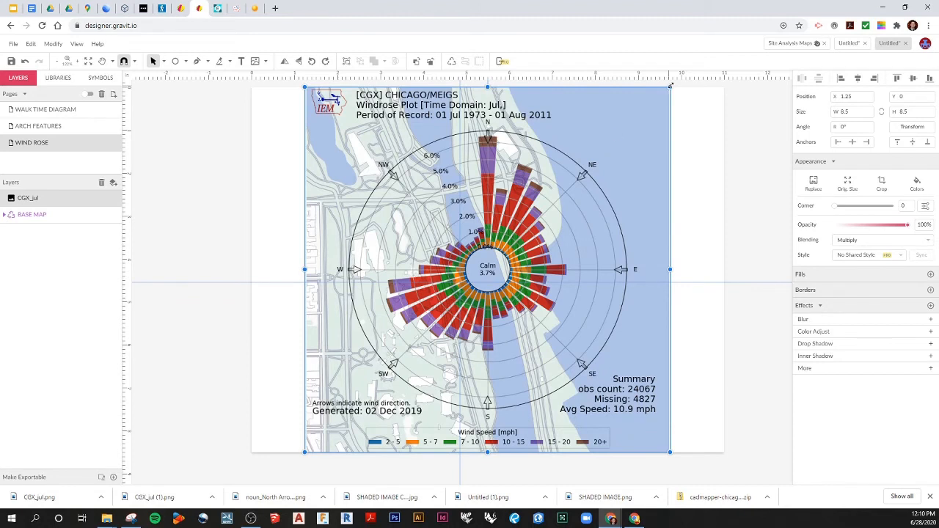
left_click_drag(670, 86, 531, 204)
left_click_drag(450, 327, 486, 296)
left_click(685, 239)
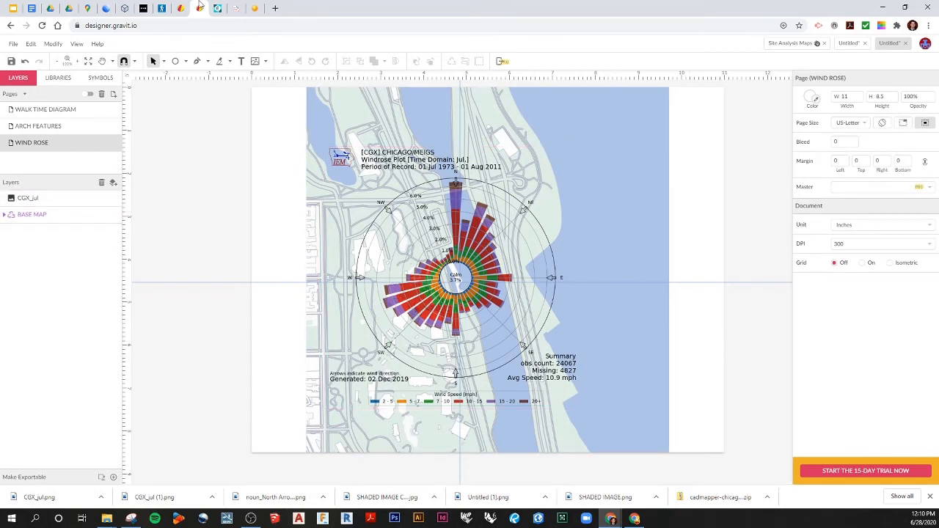
Step: Copy the Lincoln Park Boat Club's address from Google Maps and paste it as the location in SunCalc
left_click(255, 8)
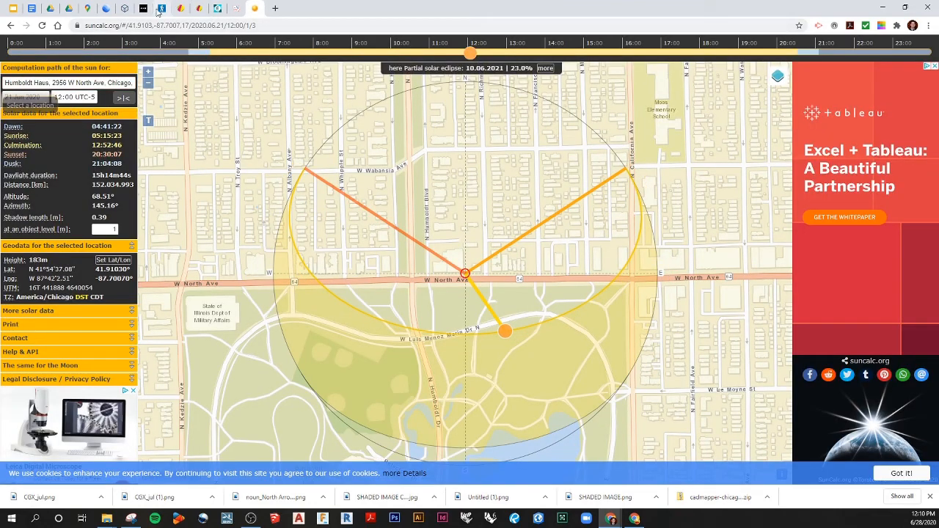
left_click(87, 9)
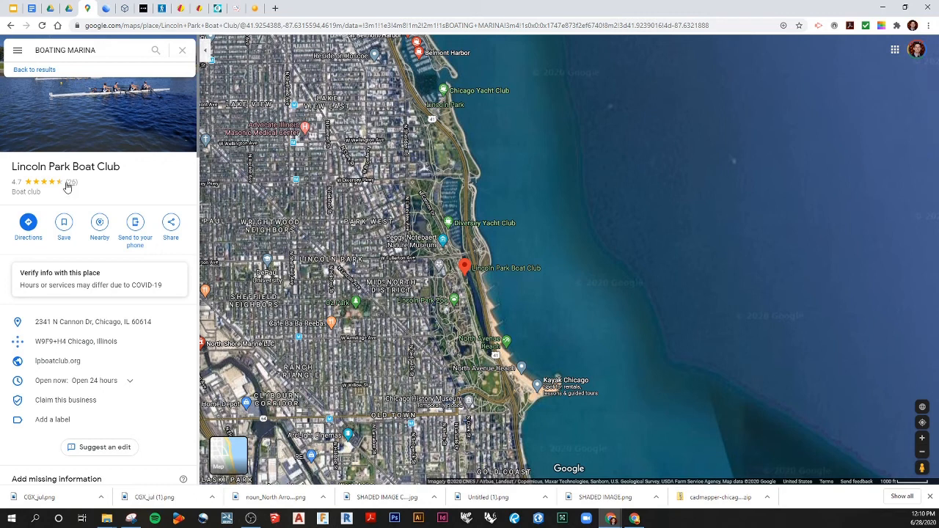
left_click(182, 328)
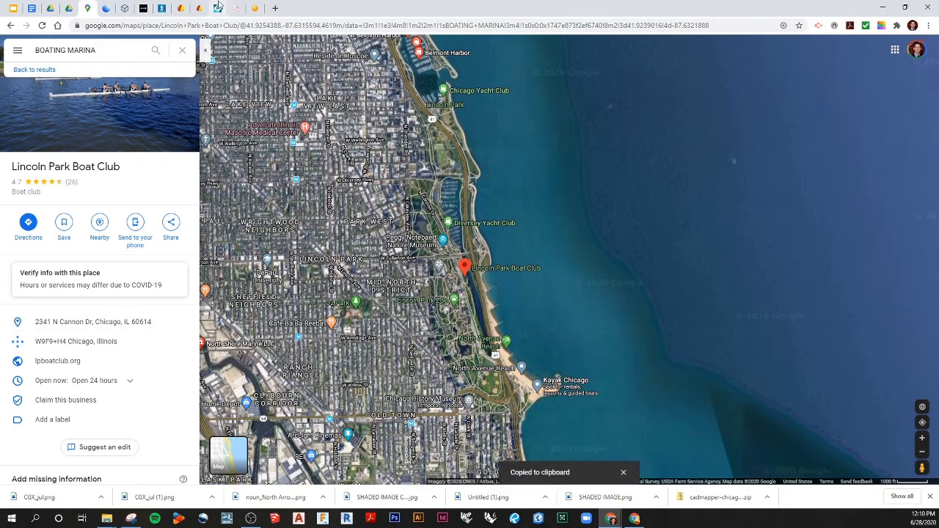
left_click(251, 9)
left_click(54, 86)
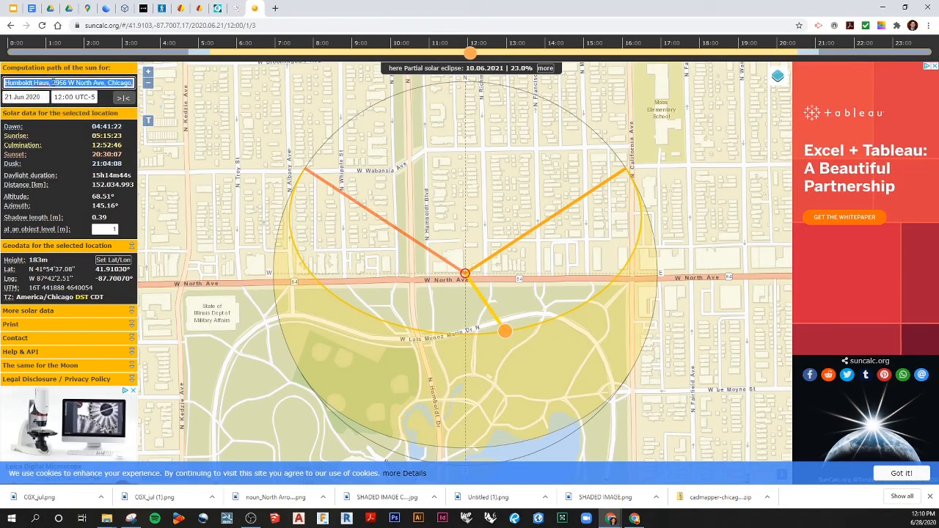
right_click(54, 86)
left_click(95, 130)
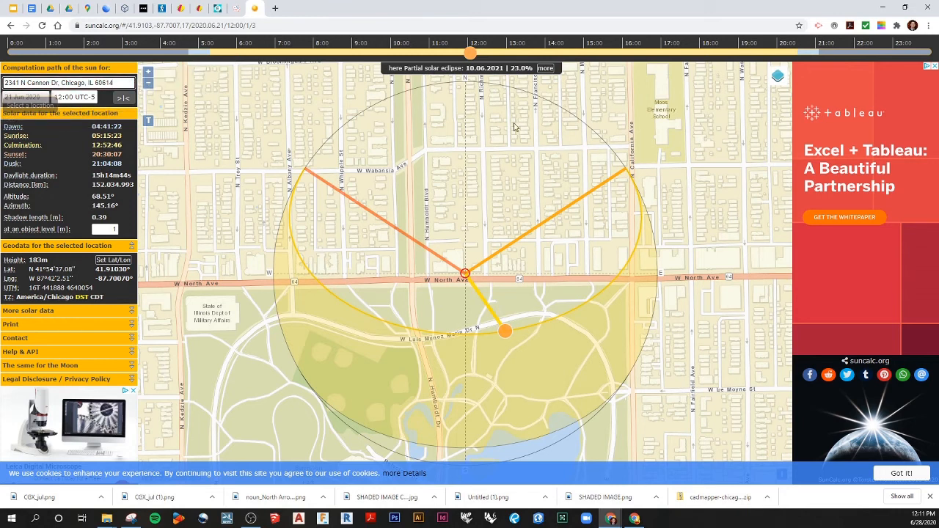
Step: Choose 21 Jun 2020 as the date and load the sun path for the suggested match of the boat club's address
left_click(31, 97)
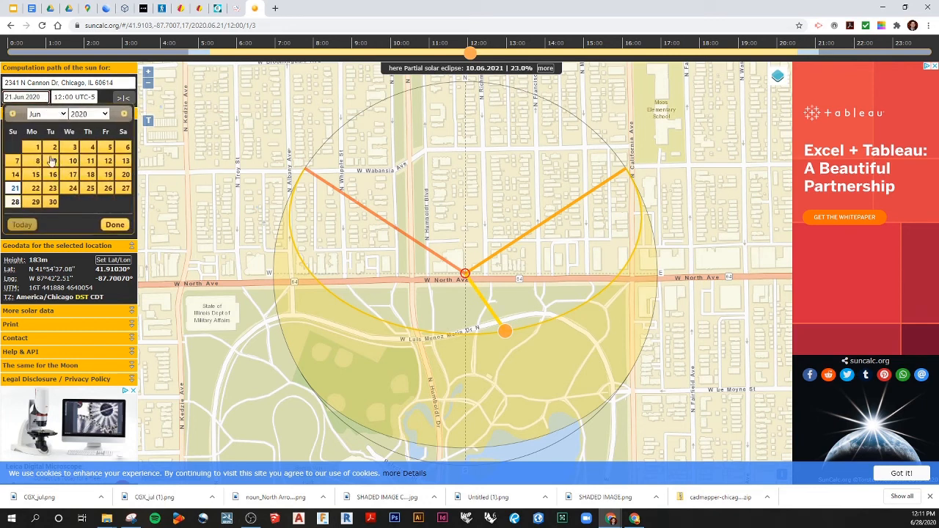
left_click(14, 188)
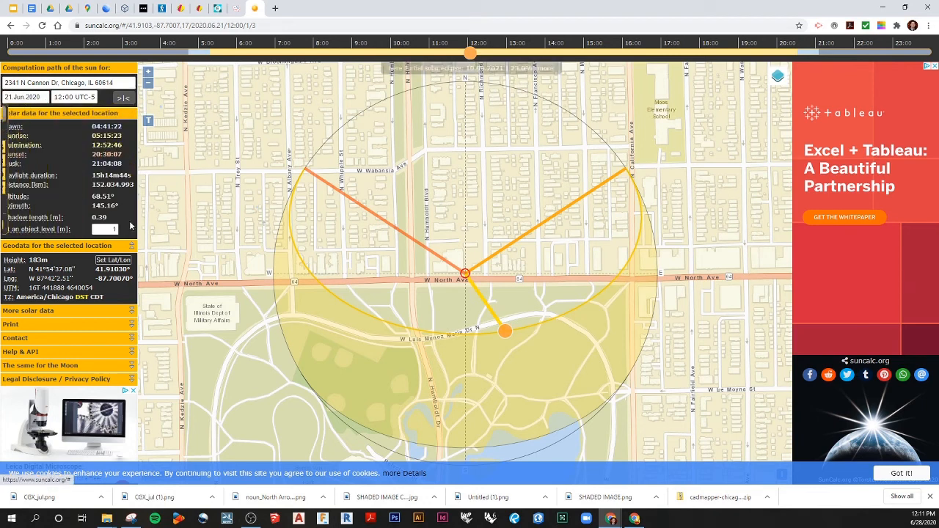
left_click(84, 85)
left_click(131, 82)
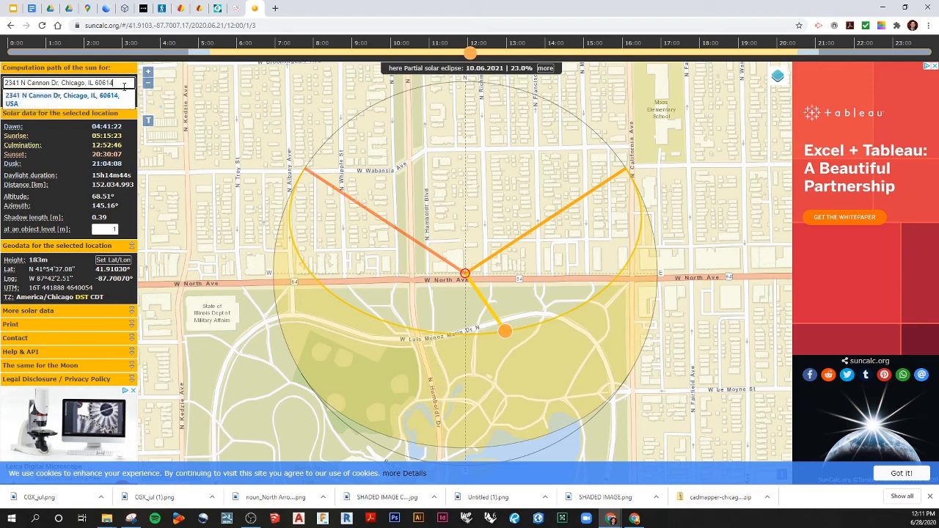
left_click(44, 95)
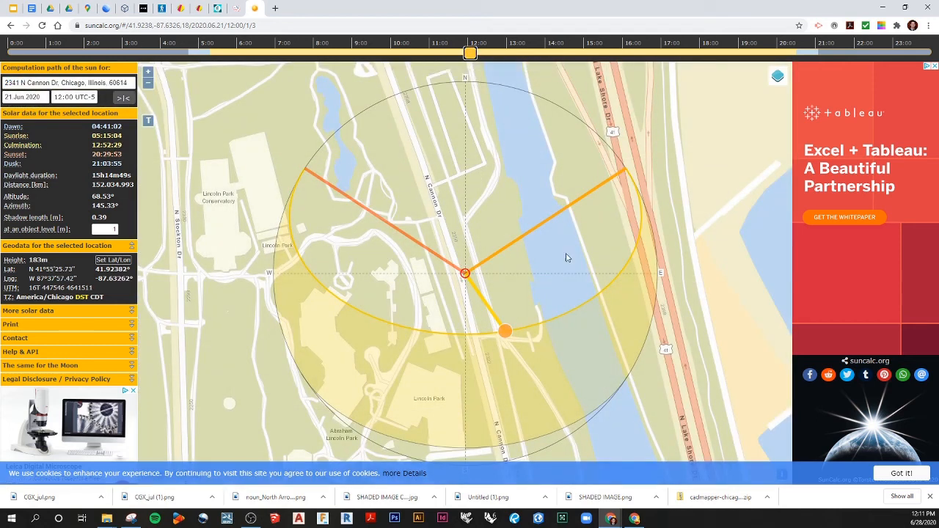
scroll(481, 278, "down", 1)
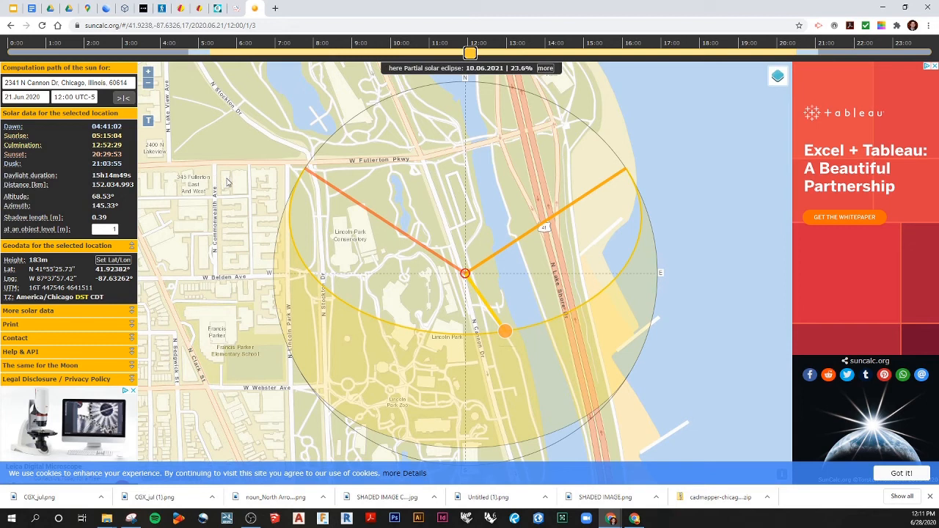
right_click(483, 210)
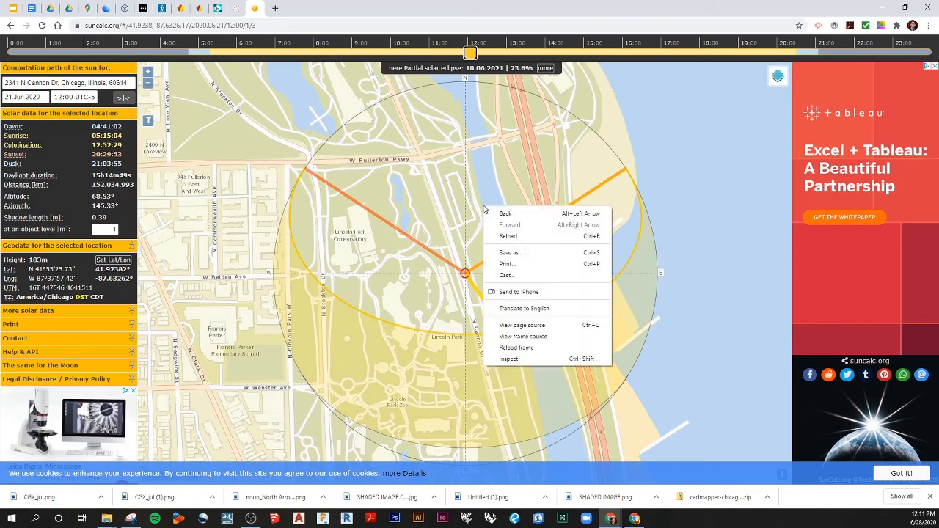
left_click(533, 264)
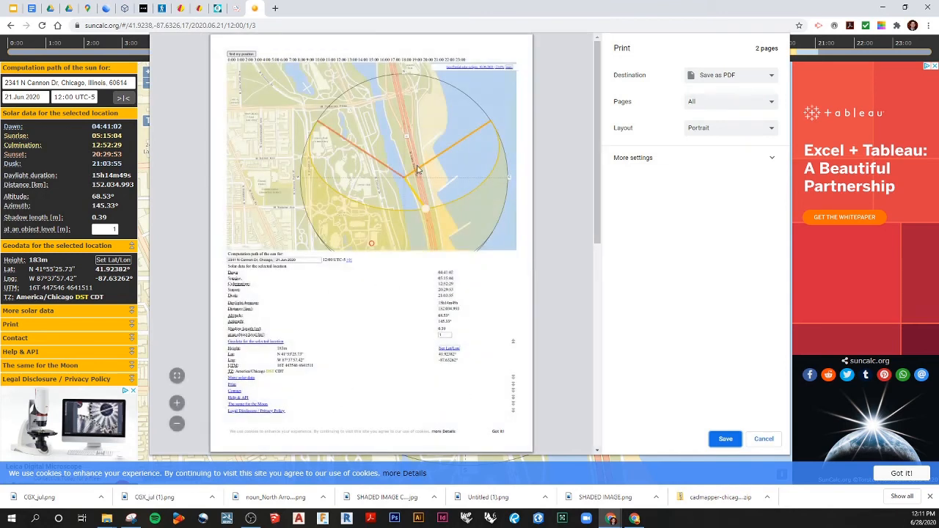
left_click(764, 440)
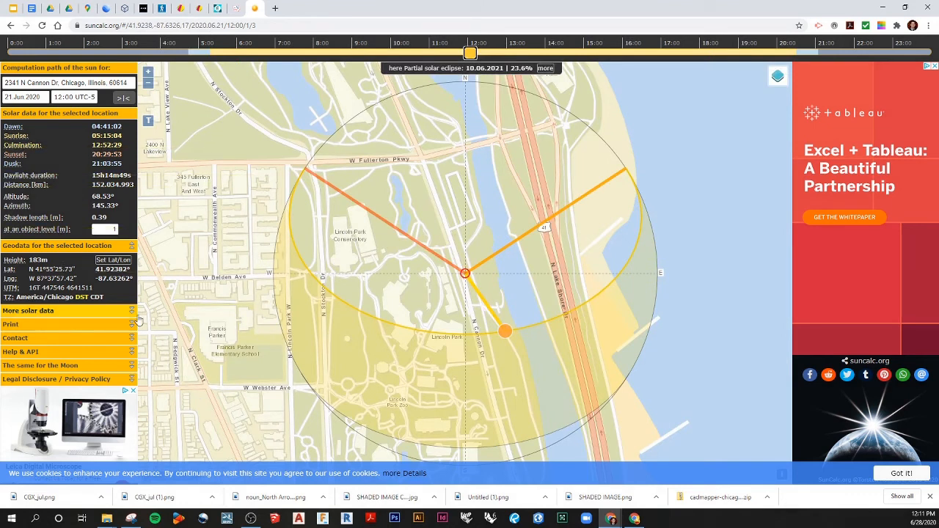
Step: Open SunCalc's current map for printing and set the layout to Landscape and the paper size to Tabloid
left_click(113, 326)
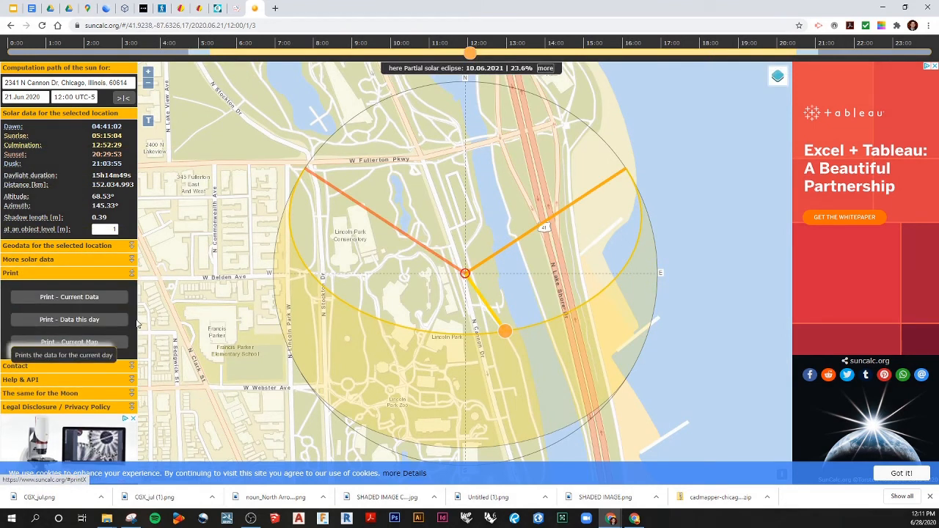
left_click(100, 343)
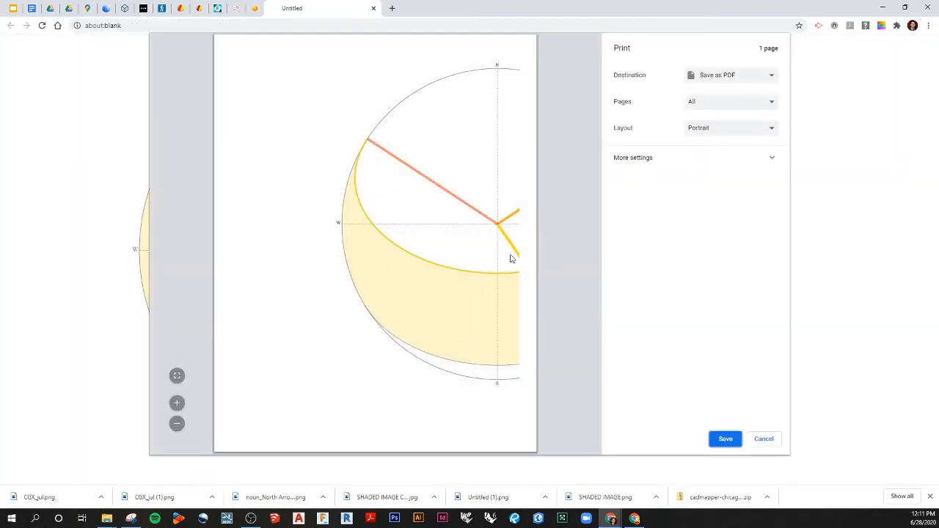
left_click(744, 128)
left_click(733, 150)
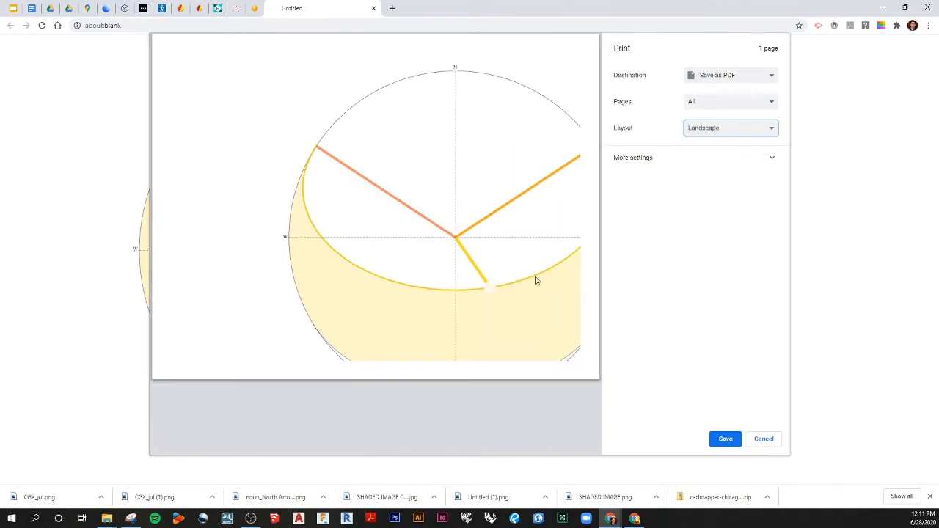
left_click(706, 160)
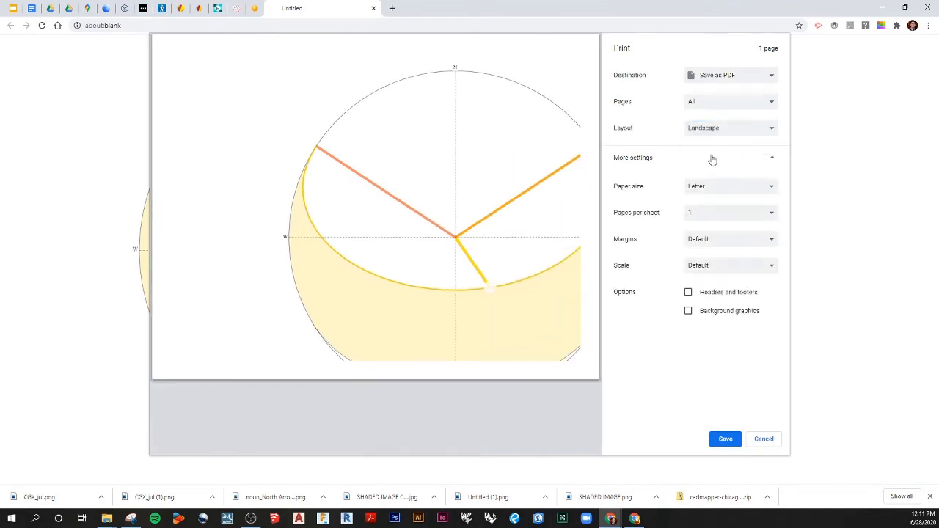
left_click(726, 198)
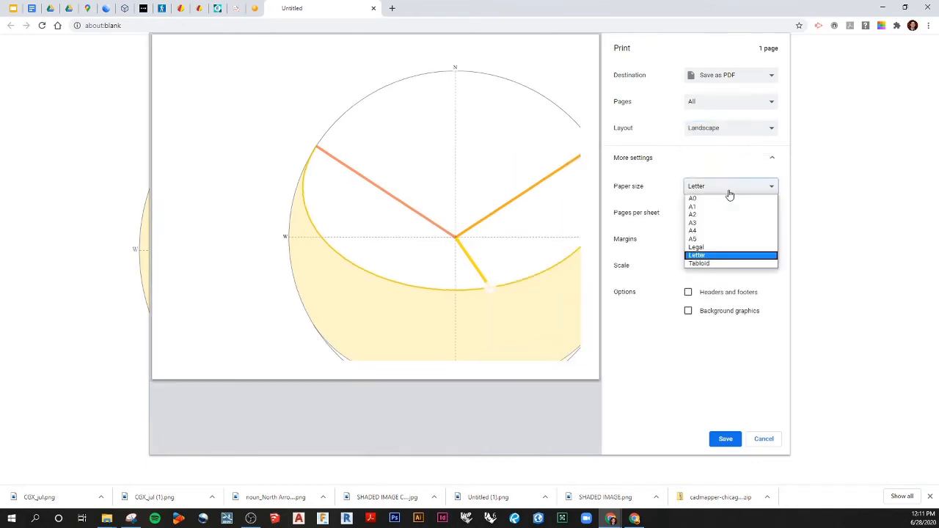
left_click(719, 263)
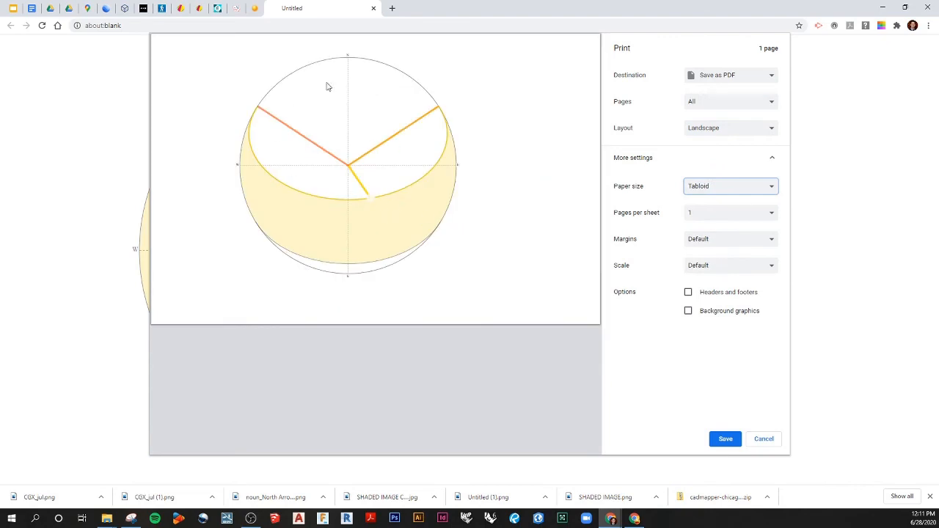
Step: Save the sun path print to the Desktop as a PDF named SUN CALC
left_click(726, 439)
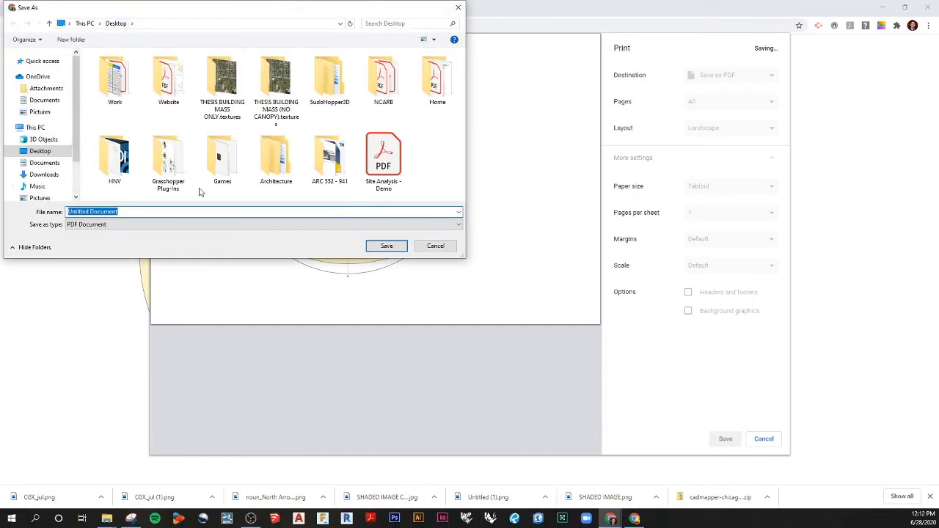
type("SUN CALC")
key("Return")
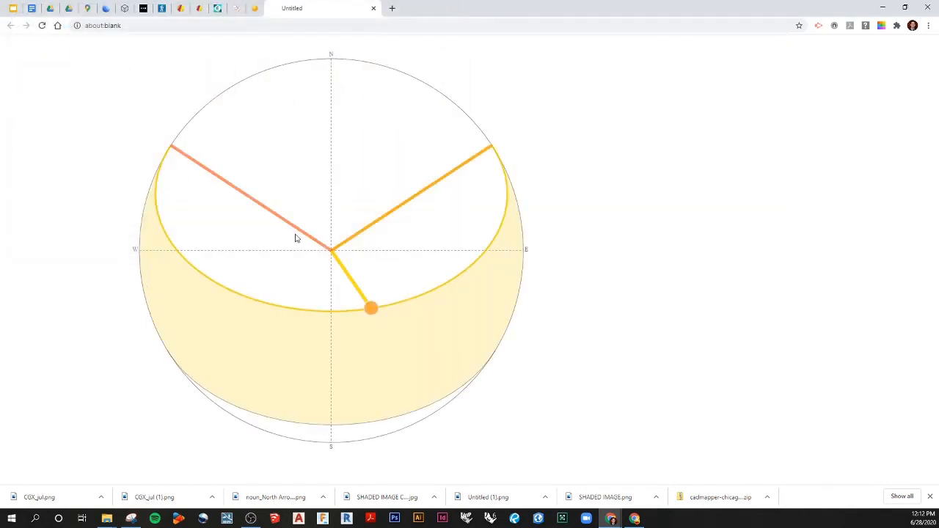
Step: Set the SunCalc date to 21 Dec 2020 to view the winter sun path, and switch back to Gravit Designer
left_click(255, 8)
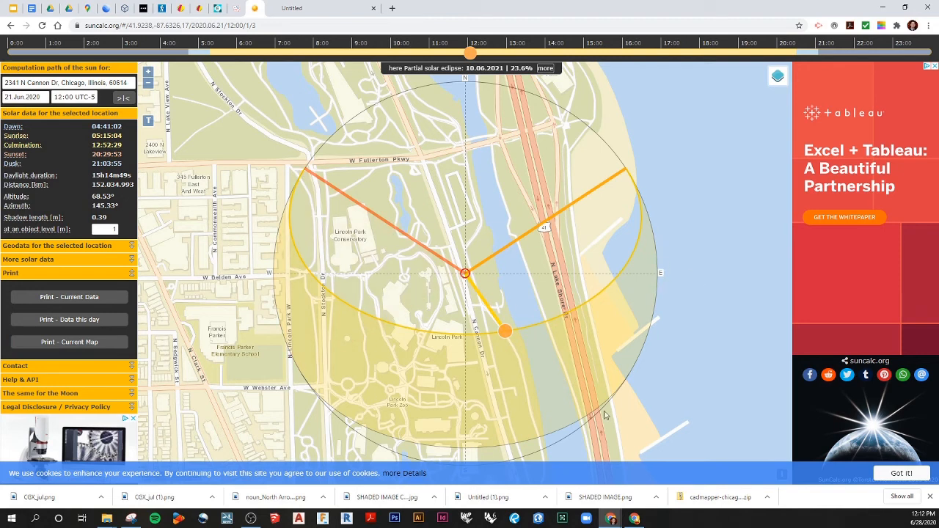
left_click(25, 96)
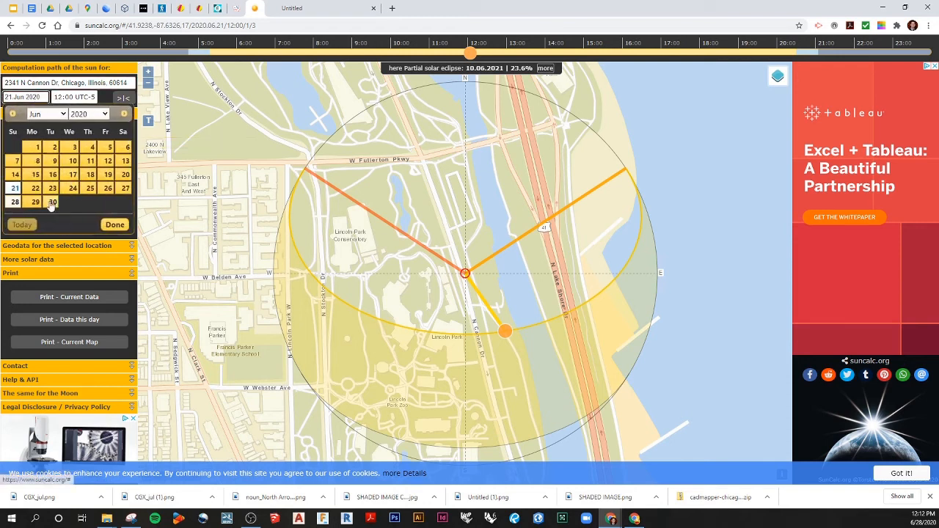
left_click(58, 114)
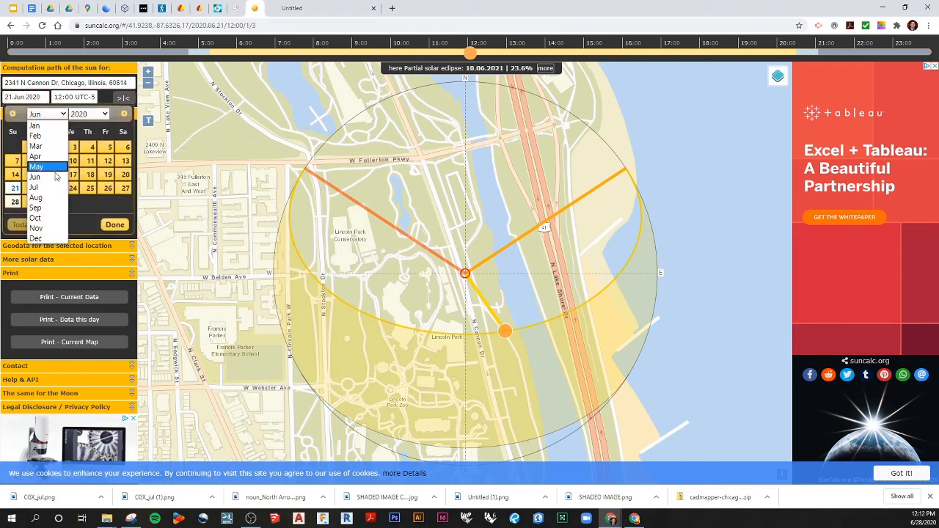
left_click(36, 239)
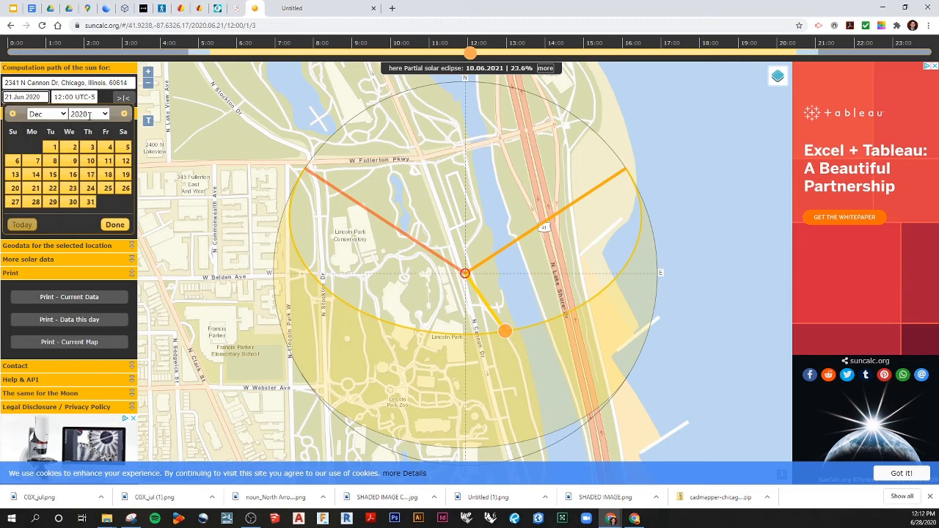
left_click(36, 189)
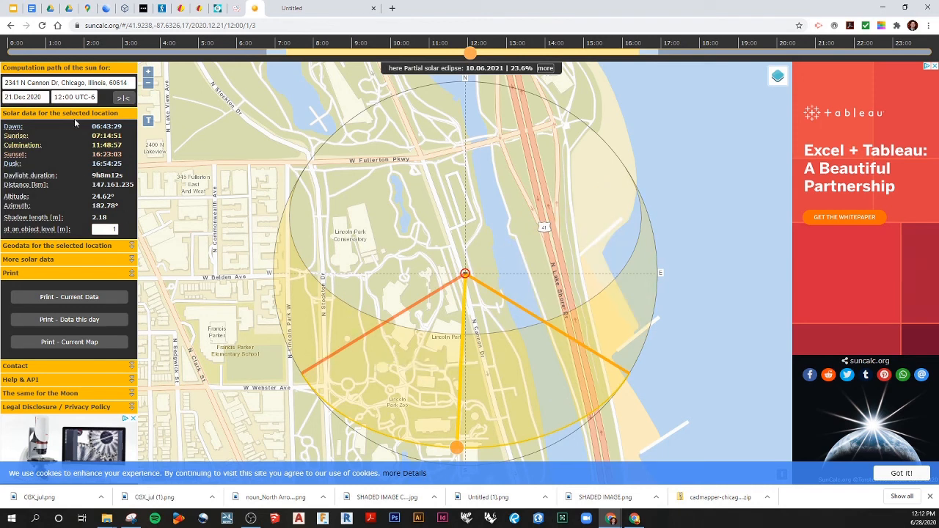
left_click(199, 8)
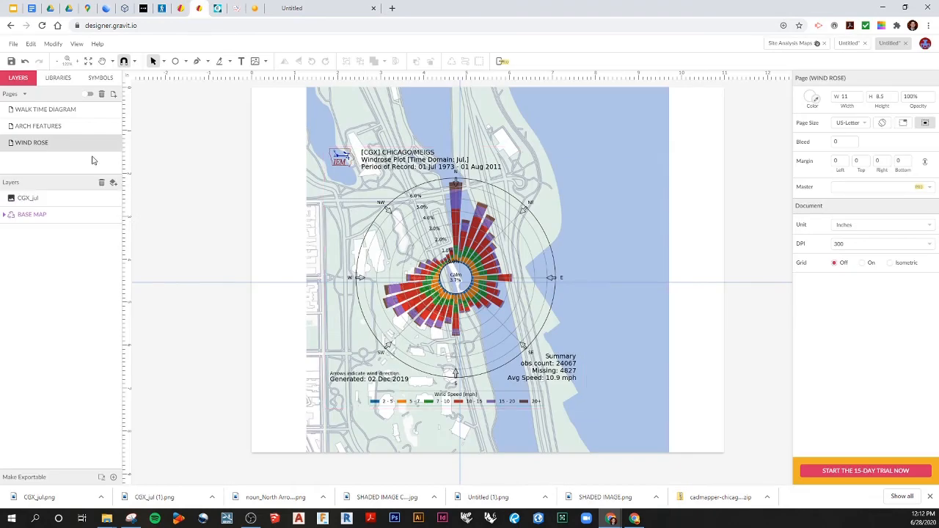
Step: Add a new page to the document and name it SOLAR DIAGRAM
left_click(113, 94)
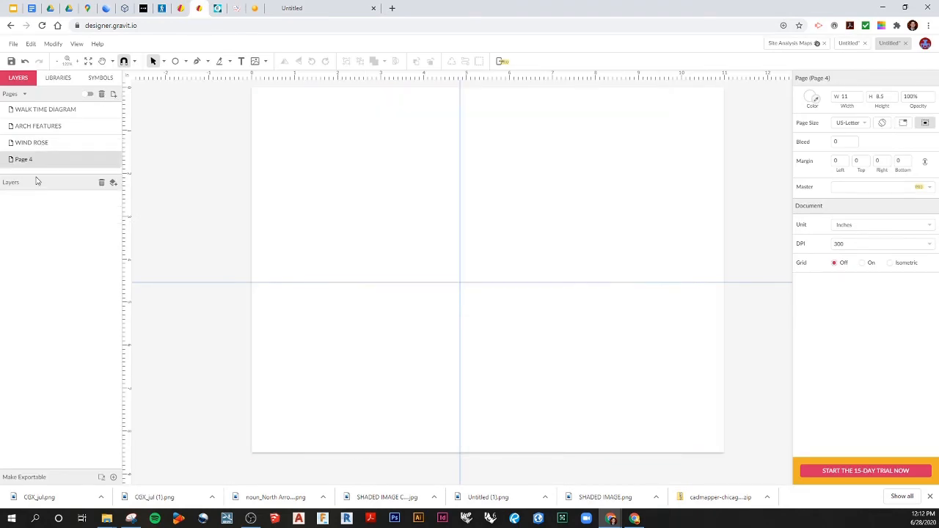
double_click(29, 160)
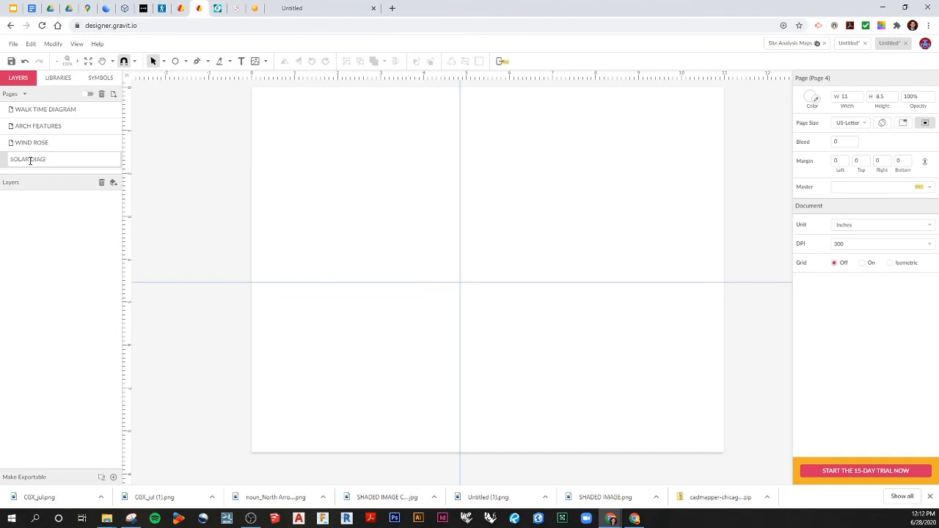
key("Return")
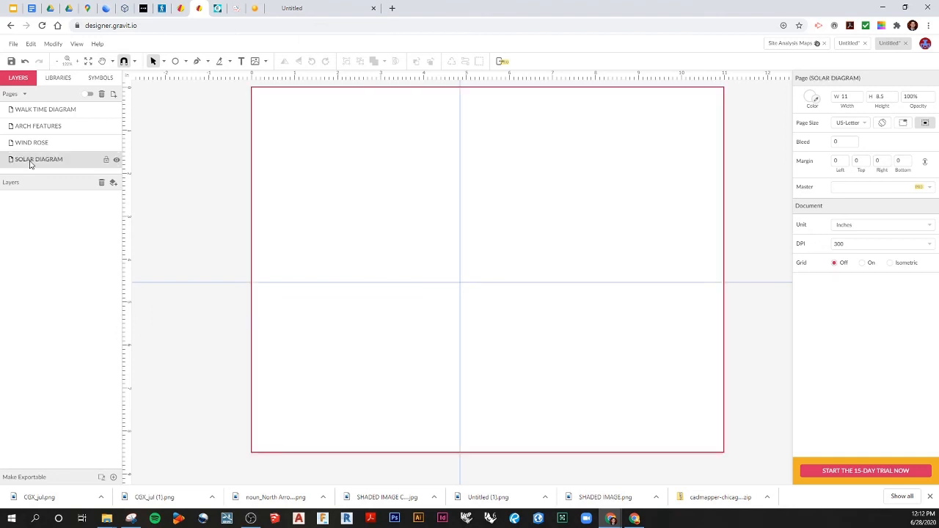
Step: Place the BASE MAP symbol at about X 1.28, Y 0 on the page and the north arrow symbol beside its lower-right corner
left_click(100, 78)
left_click_drag(66, 142, 429, 247)
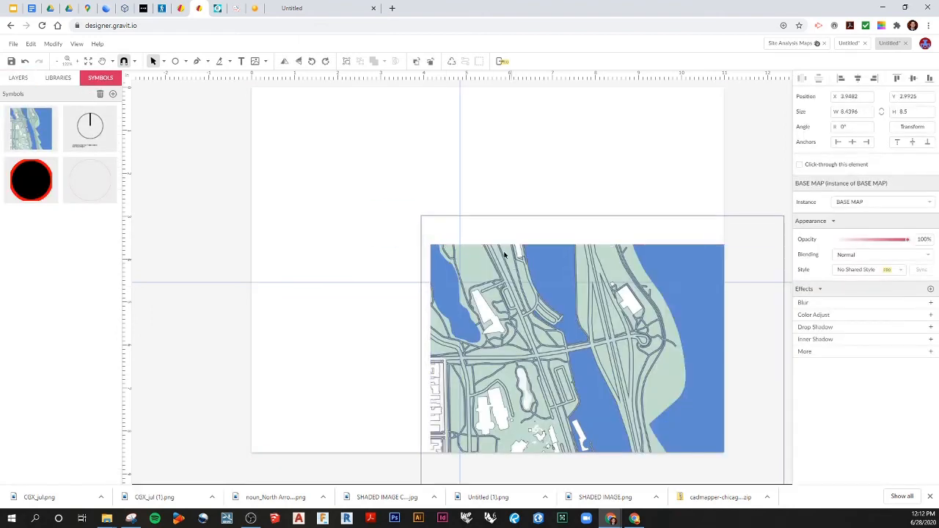
mouse_move(410, 136)
left_mouse_down()
mouse_move(382, 130)
mouse_move(391, 135)
left_mouse_up()
left_click_drag(398, 141, 408, 142)
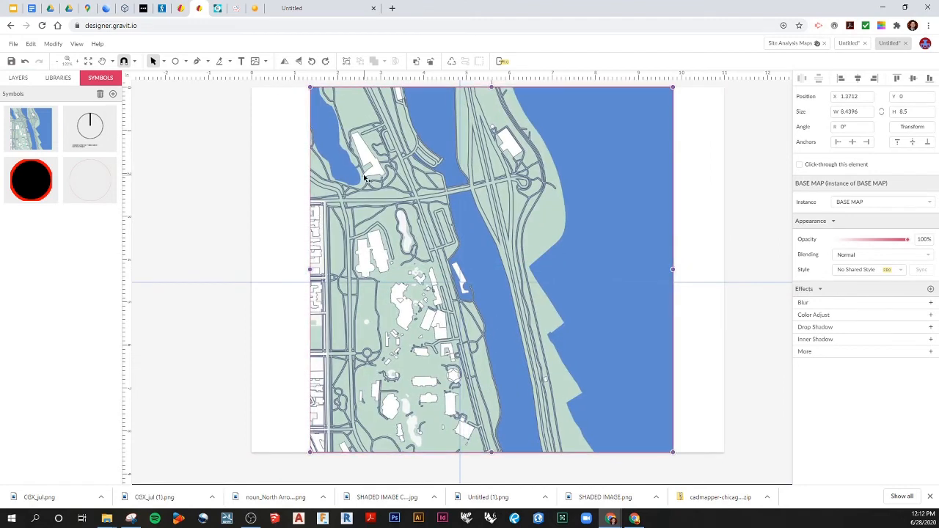
left_click_drag(364, 177, 360, 178)
left_click_drag(99, 139, 669, 419)
left_click(679, 395)
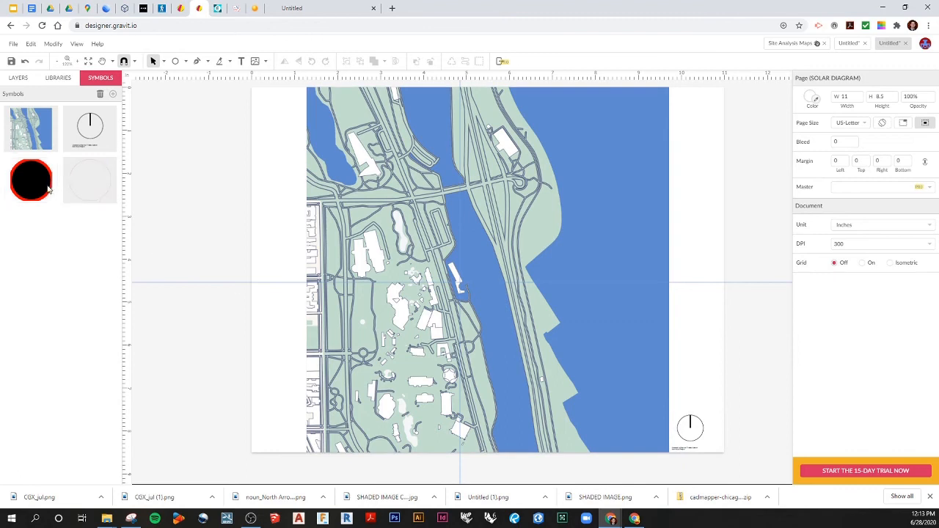
Step: Import the SUN CALC PDF from the Desktop onto the SOLAR DIAGRAM page, showing all file types to find it
left_click(18, 78)
left_click(13, 44)
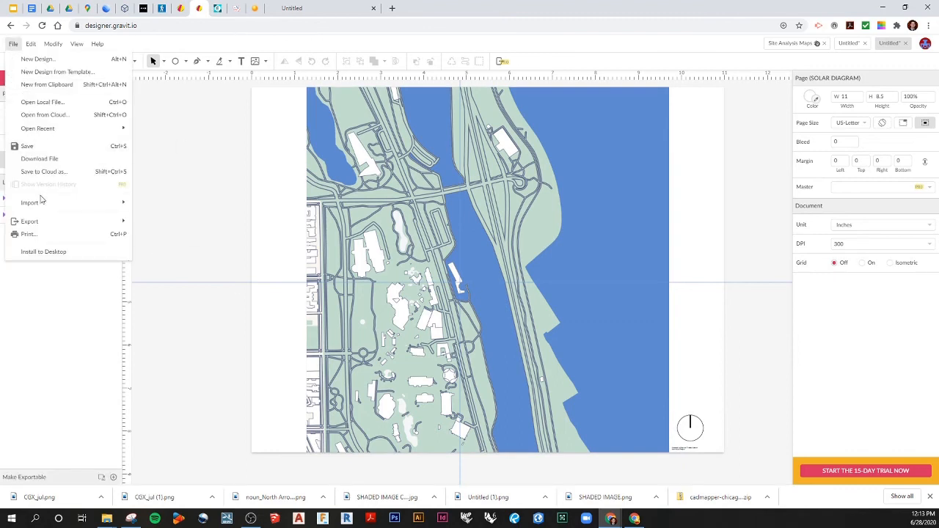
mouse_move(42, 201)
left_click(176, 207)
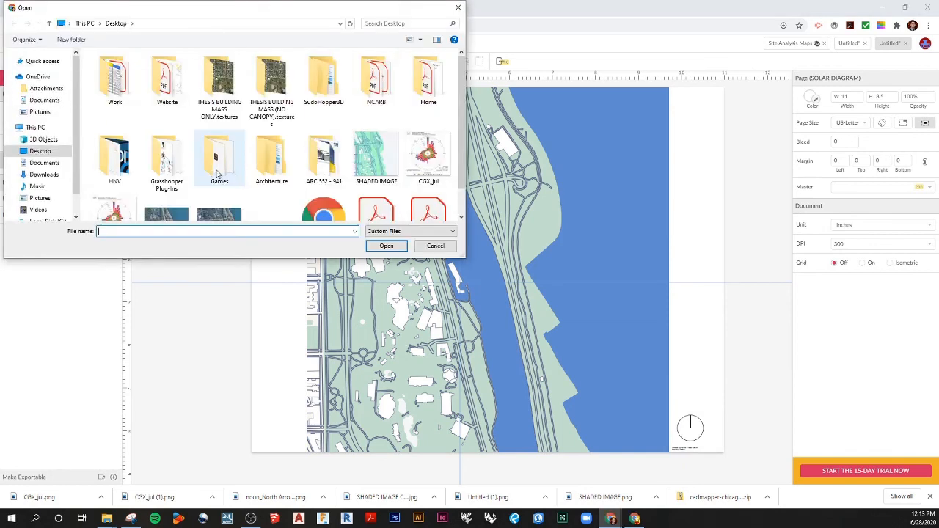
scroll(218, 173, "down", 1)
left_click(401, 232)
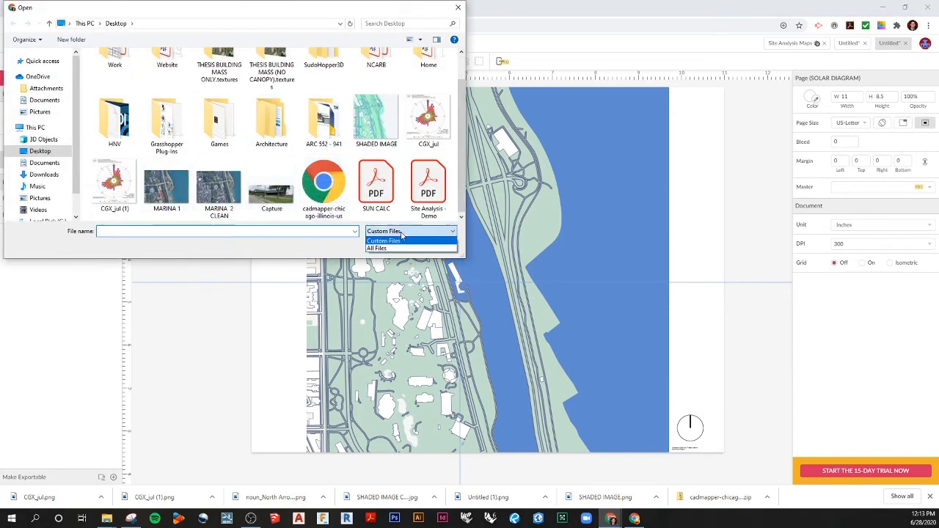
left_click(381, 248)
scroll(276, 169, "down", 1)
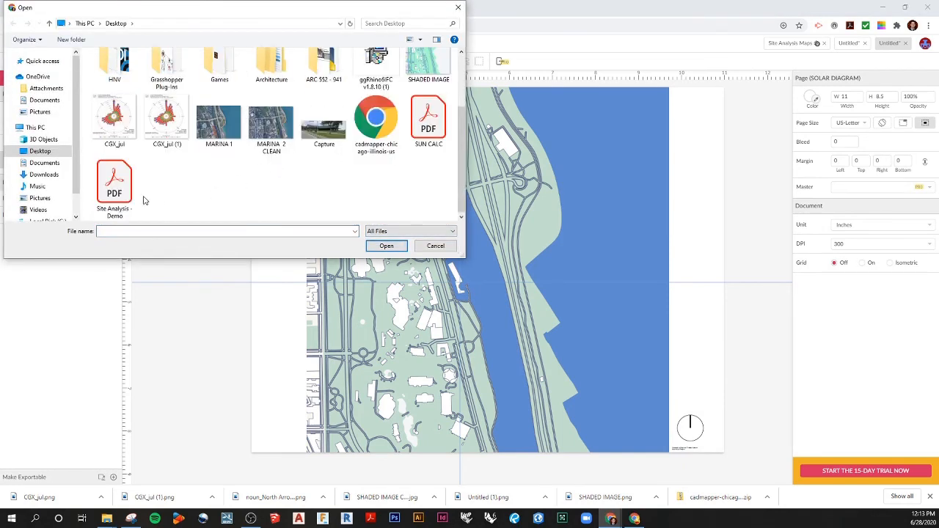
left_click(445, 139)
left_click(387, 246)
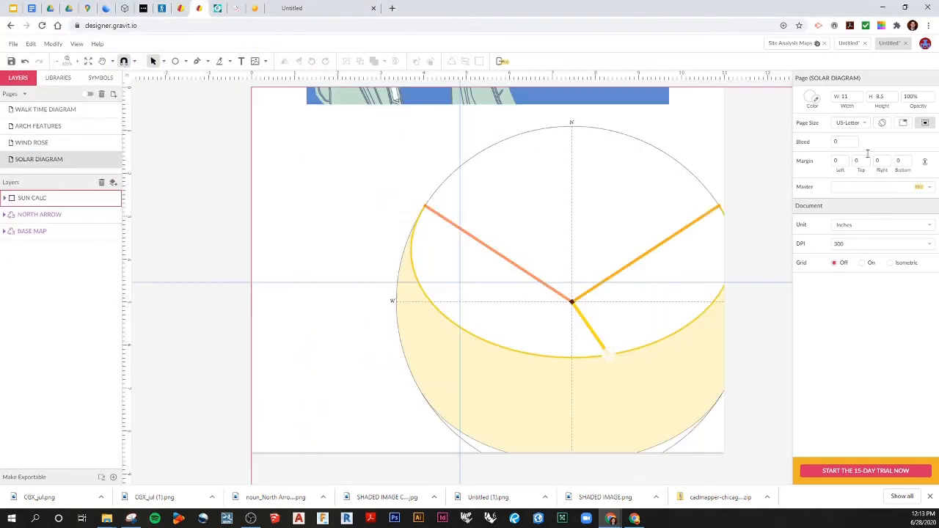
Step: Scale the SUN CALC diagram down to about 10.69 by 6.92 inches and centre its sun path on the guide intersection
left_click(639, 210)
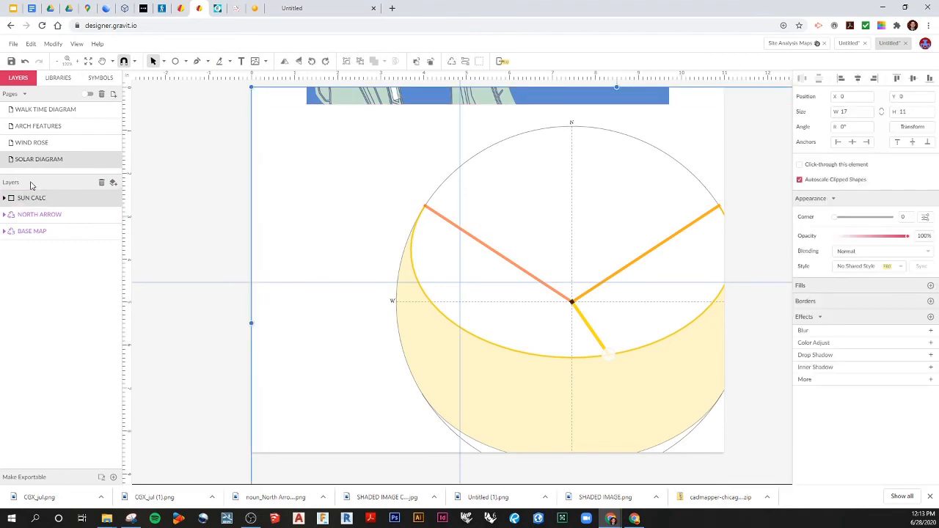
left_click(201, 208)
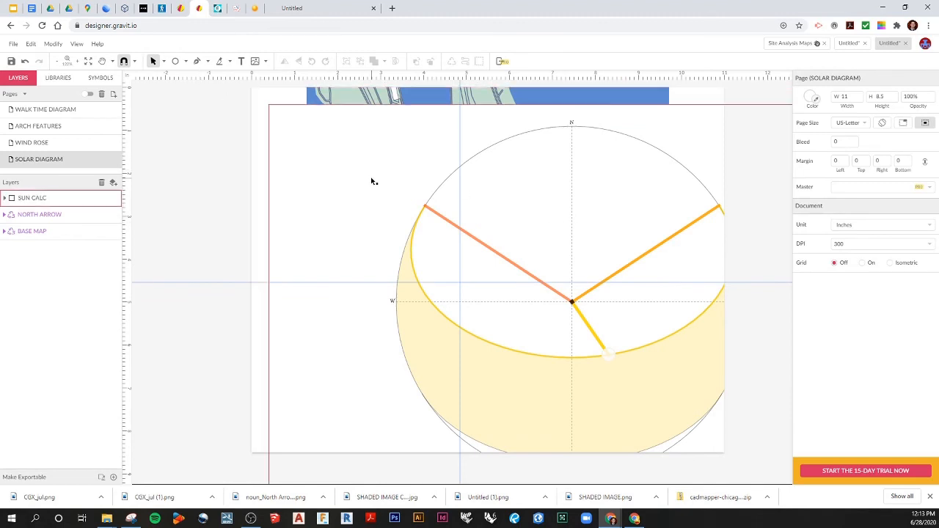
scroll(371, 181, "down", 5)
left_click(505, 185)
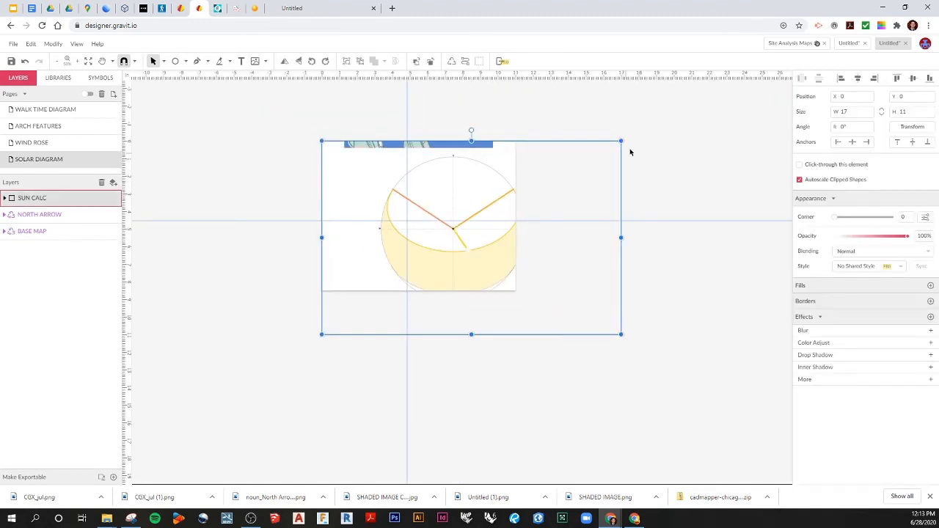
left_click_drag(471, 140, 418, 213)
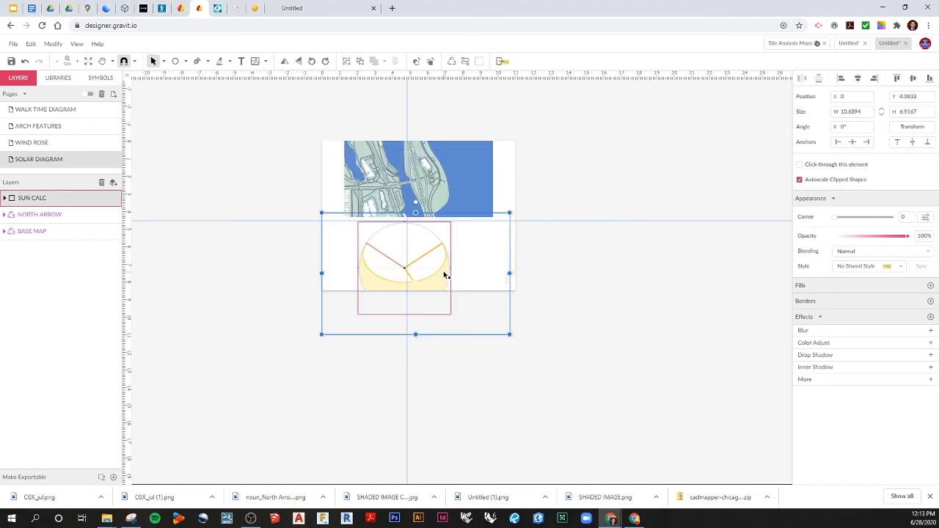
left_click_drag(445, 275, 441, 231)
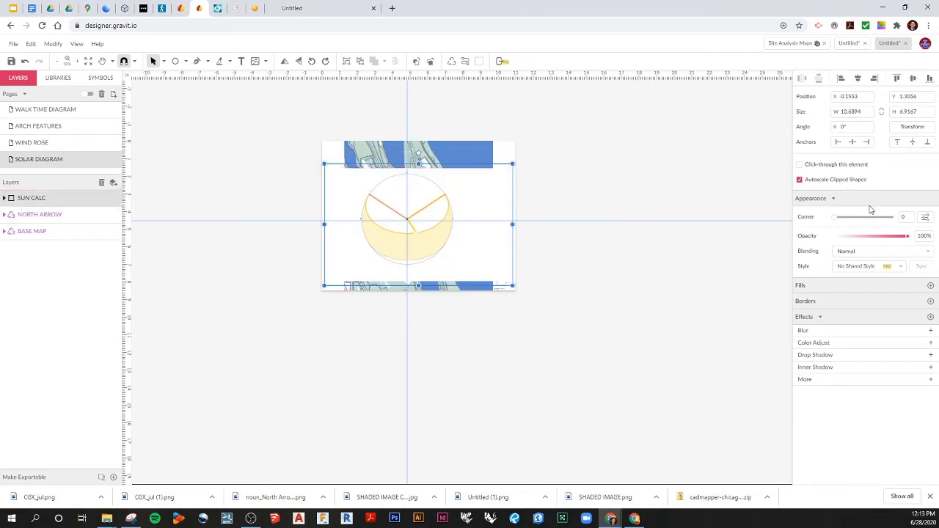
Step: Set the SUN CALC diagram's blending to Multiply and check its alignment with the site on the base map
left_click(867, 253)
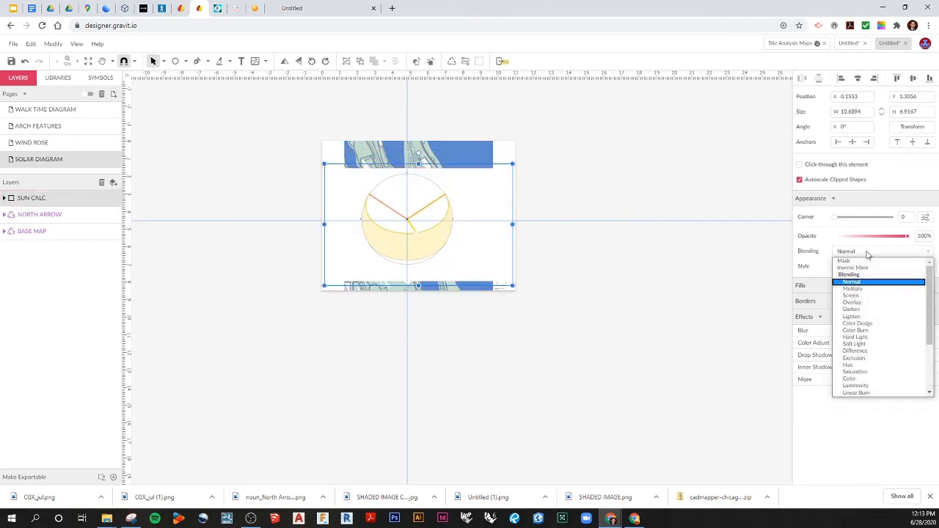
left_click(866, 291)
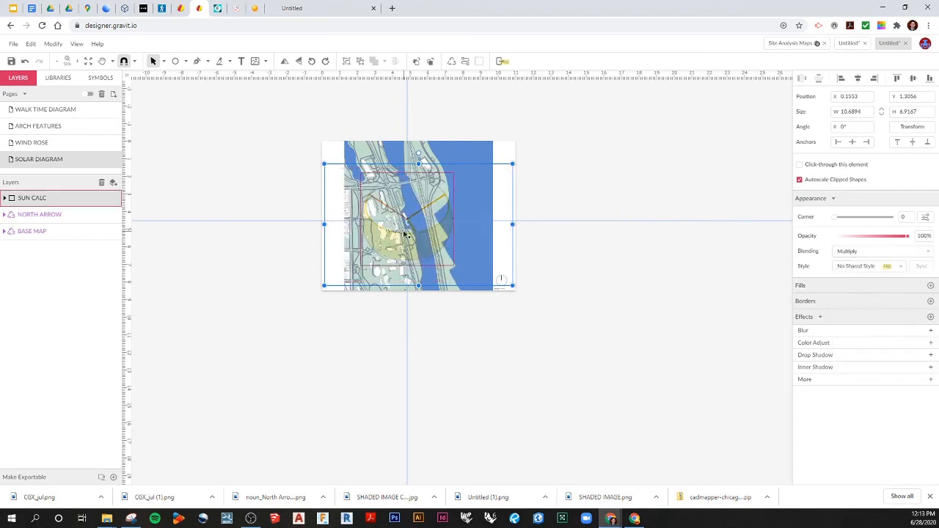
scroll(405, 234, "up", 5)
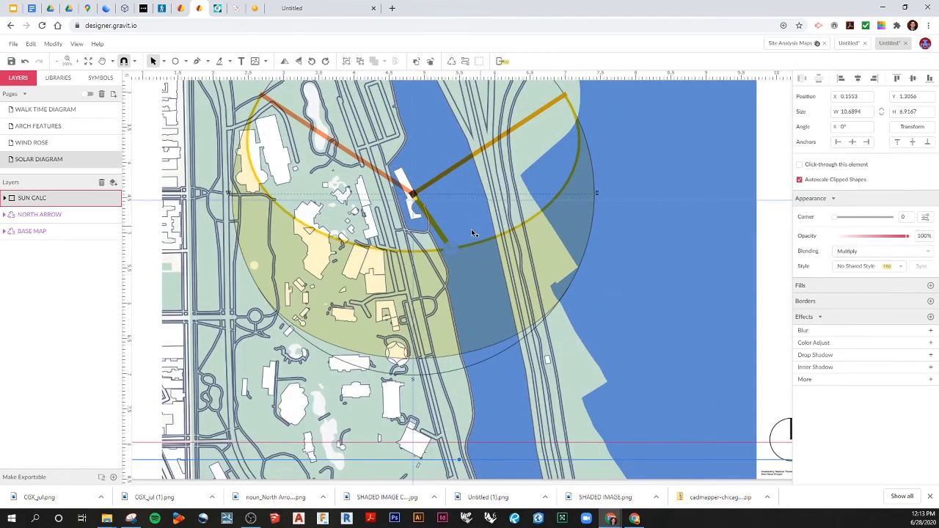
scroll(461, 236, "up", 3)
scroll(462, 235, "down", 4)
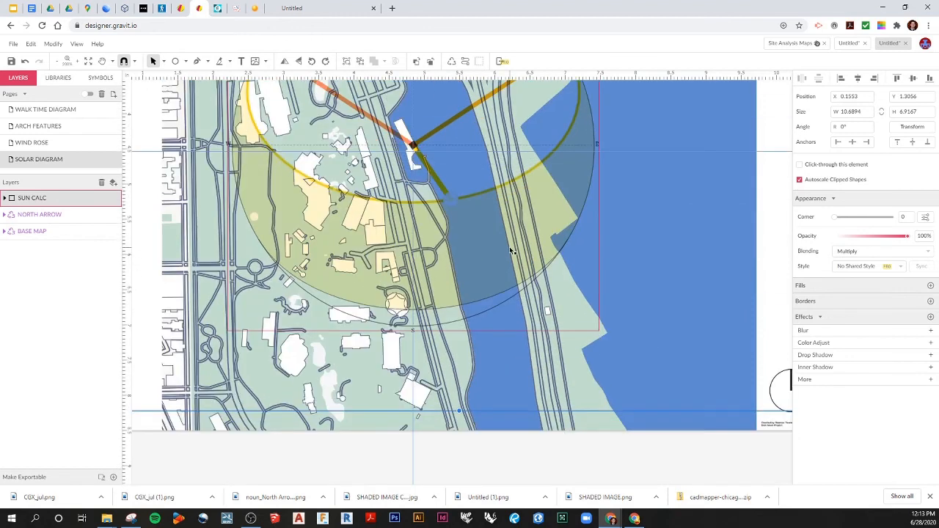
scroll(511, 250, "down", 8)
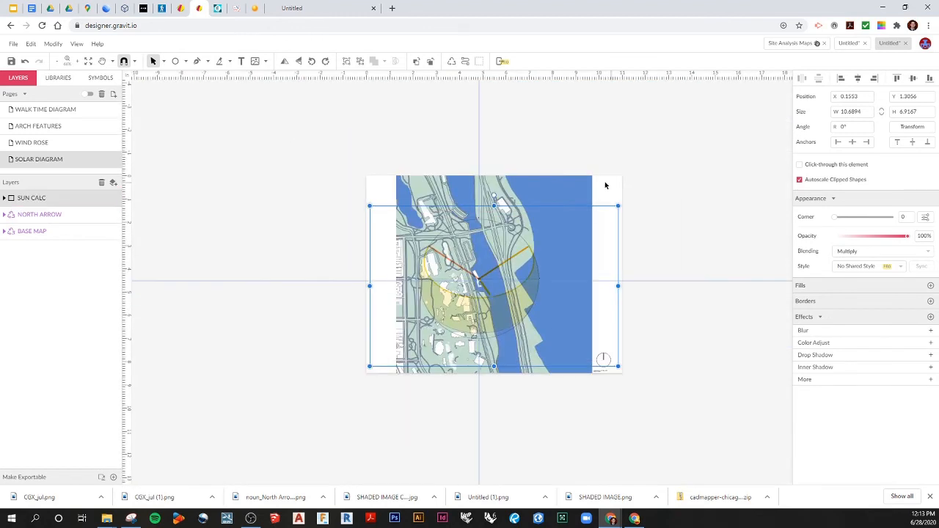
left_click(612, 185)
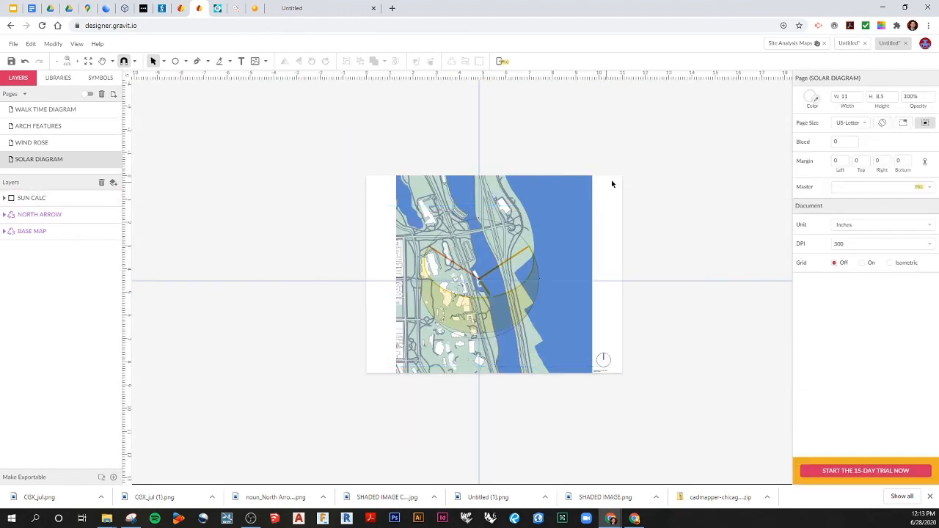
Step: Lower the base map's opacity to fade it behind the sun path diagram
left_click(562, 190)
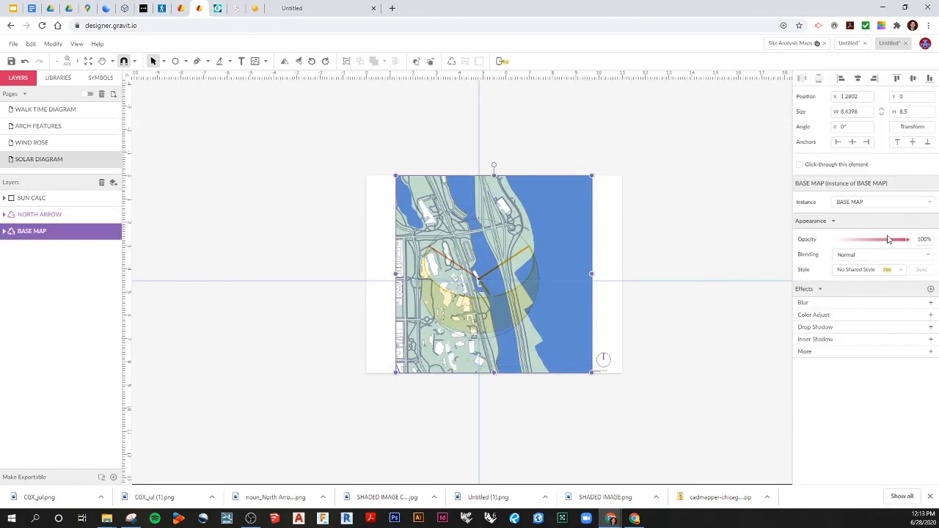
left_click(875, 240)
left_click(649, 323)
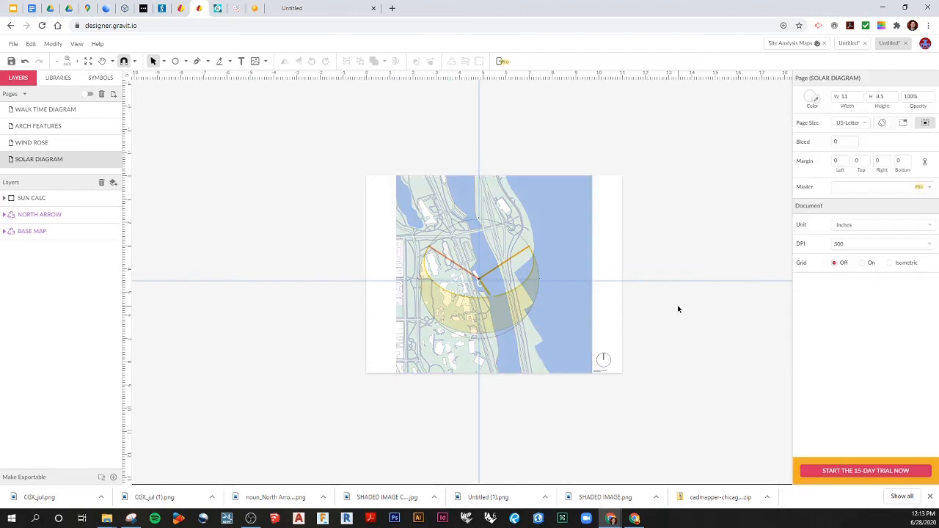
scroll(527, 330, "up", 5)
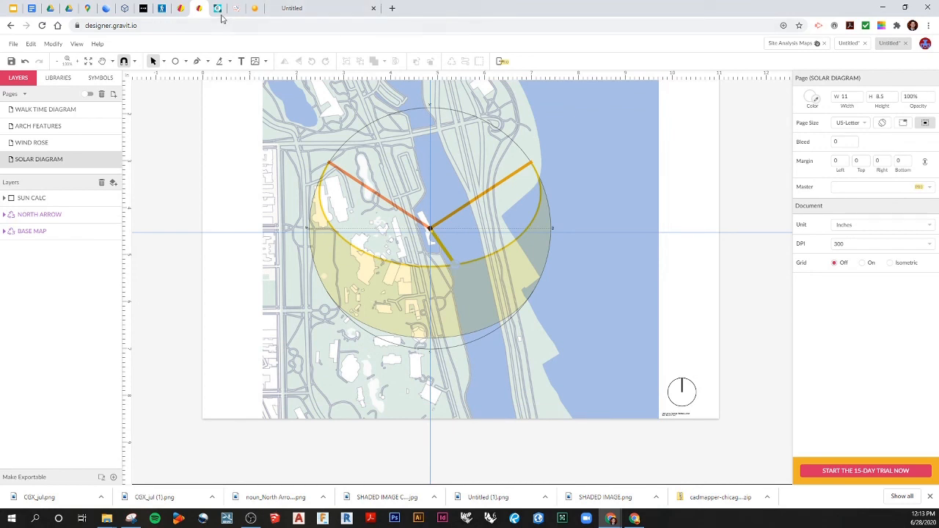
Step: Switch to SunCalc, copy the location, time and solar data from the current data printout, cancel printing, and return to Gravit Designer
left_click(255, 8)
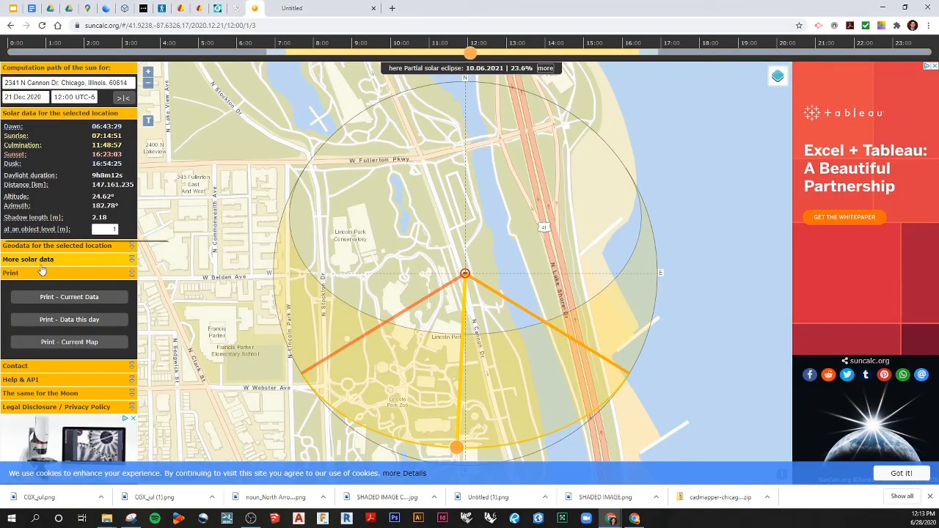
left_click(63, 303)
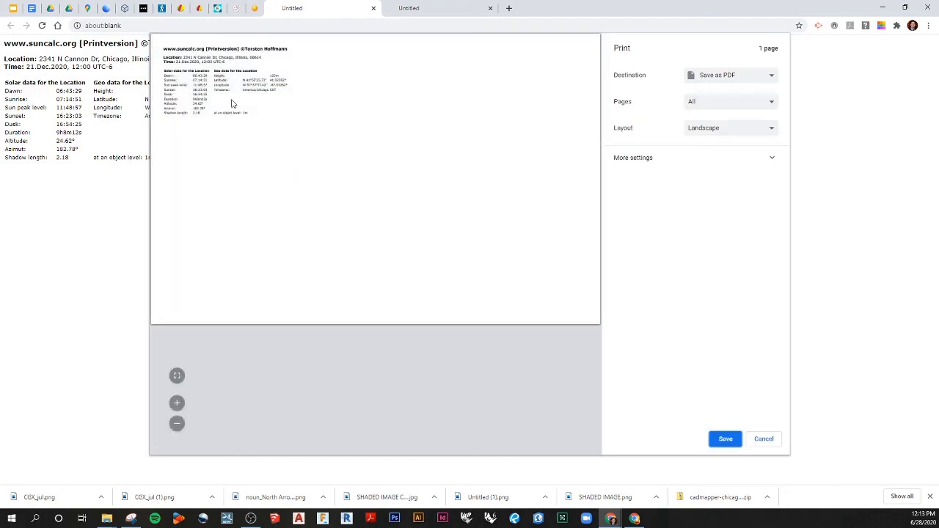
left_click_drag(252, 112, 168, 58)
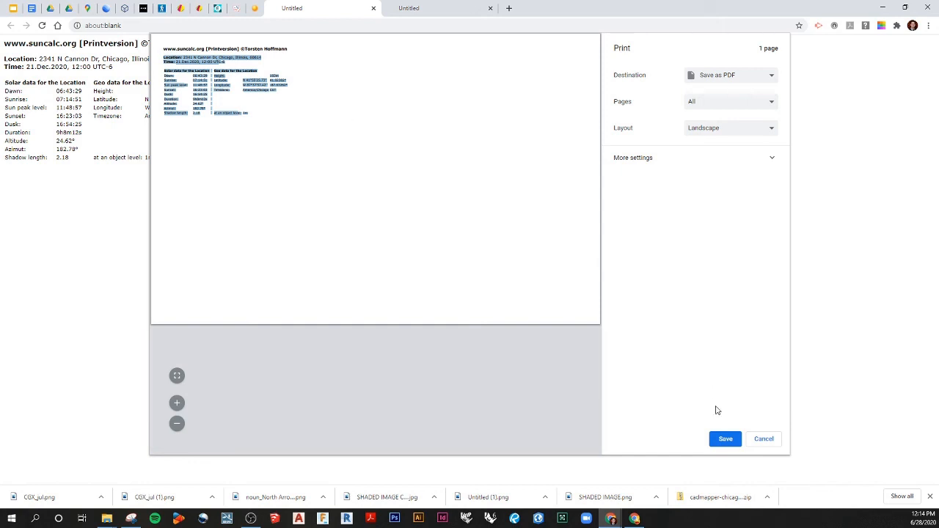
left_click(757, 440)
left_click(291, 9)
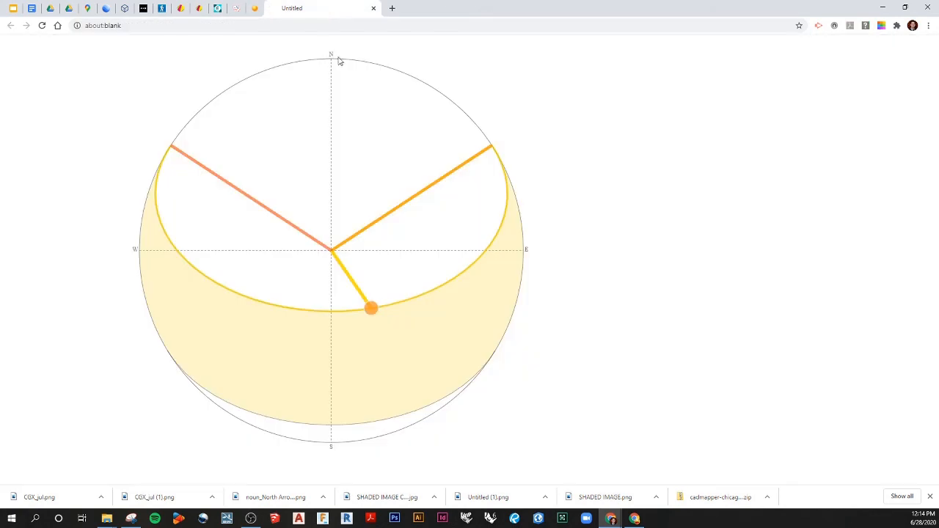
left_click(199, 8)
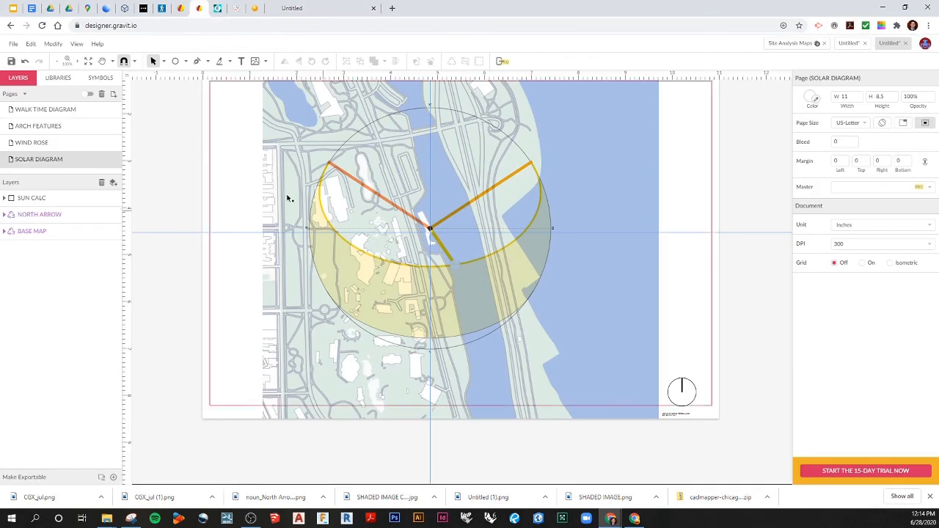
Step: Add a text box beside the sun path containing the copied SunCalc location, time, solar and geo data
left_click(241, 61)
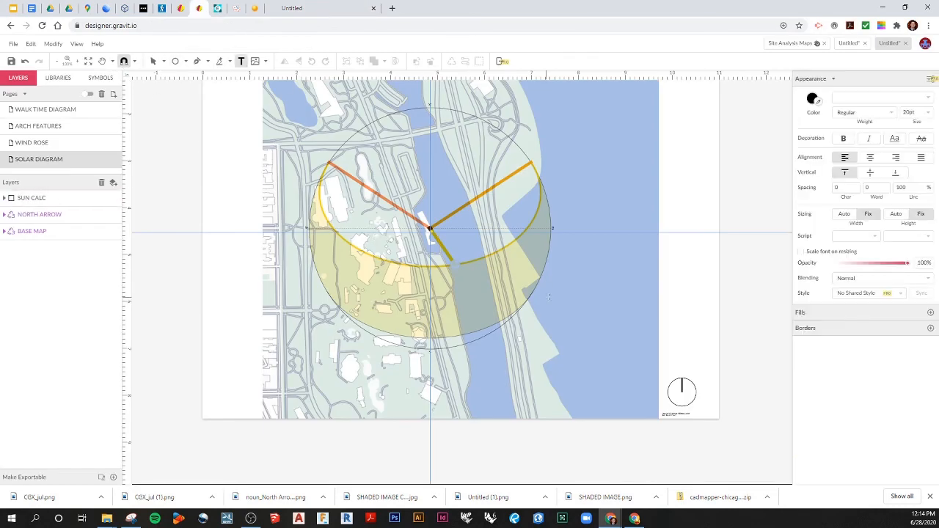
left_click(579, 259)
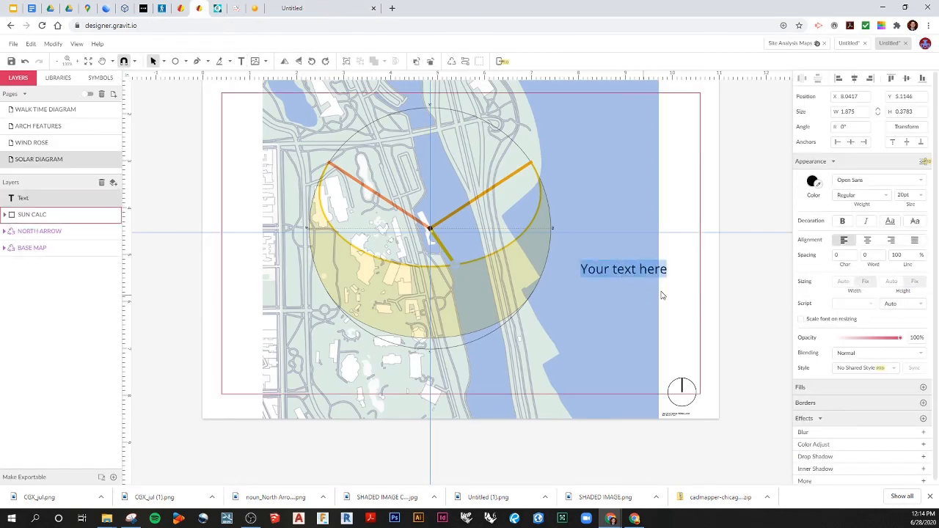
type("Location: 2341 N Cannon Dr, Chicago, Illinois, 60614 Time: 21.Dec.2020, 12:00 UTC-6  Solar data for the Location Geo data for the Location")
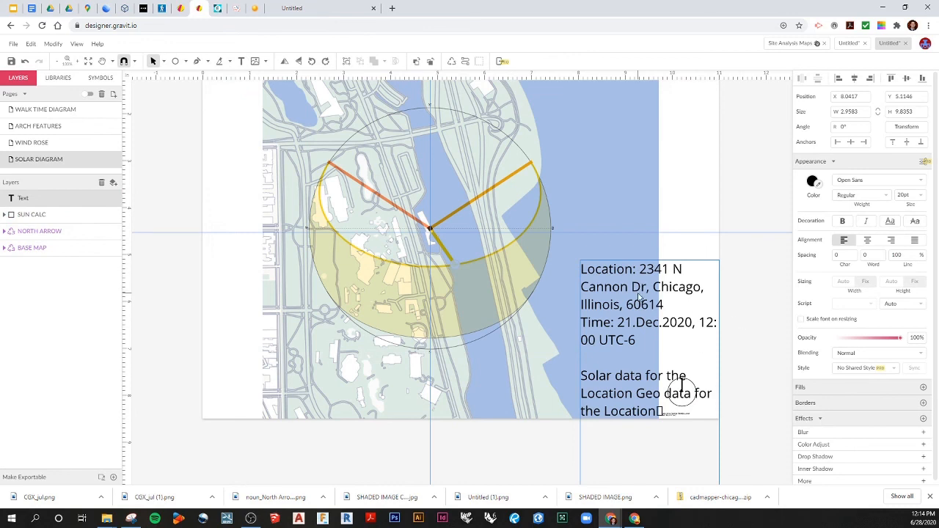
Step: Set all the text in the solar data text box to 10 pt and finish editing it
left_click_drag(582, 269, 706, 481)
scroll(757, 367, "down", 2)
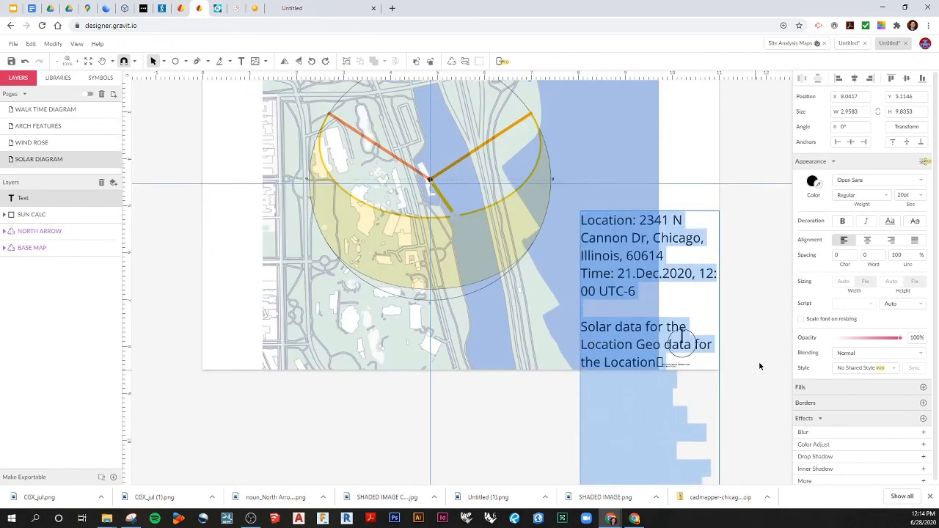
left_click(922, 196)
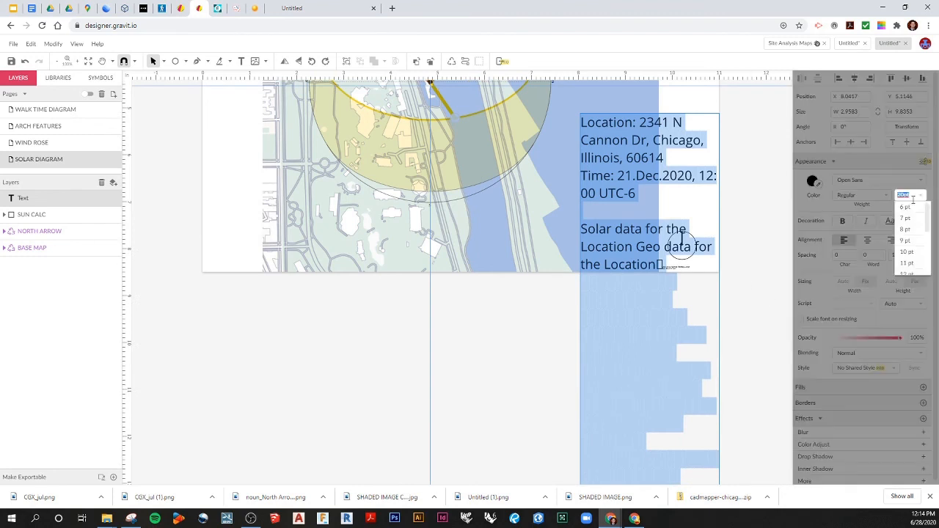
left_click(907, 252)
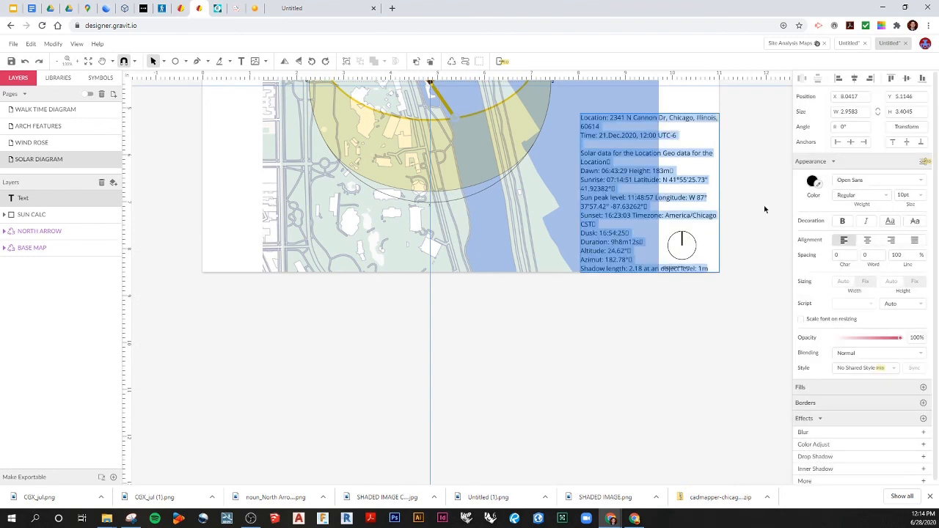
scroll(788, 218, "up", 1)
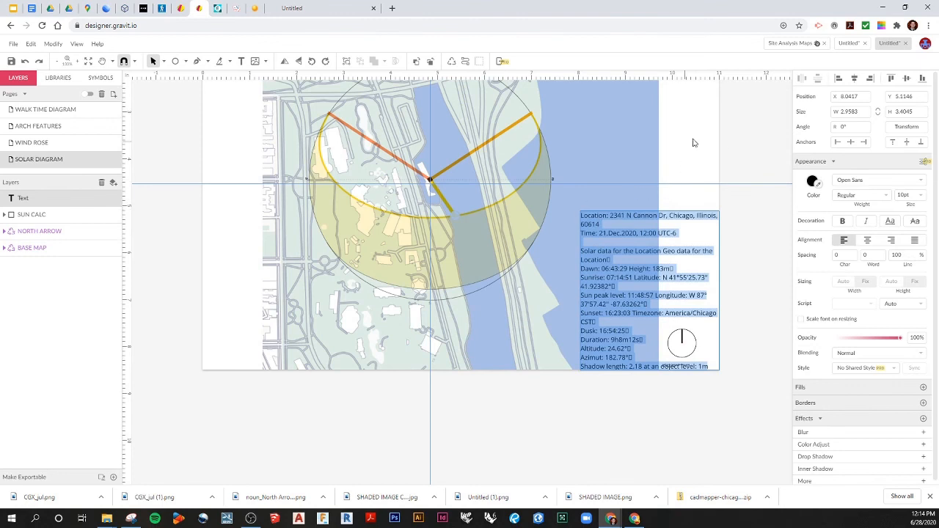
key("Escape")
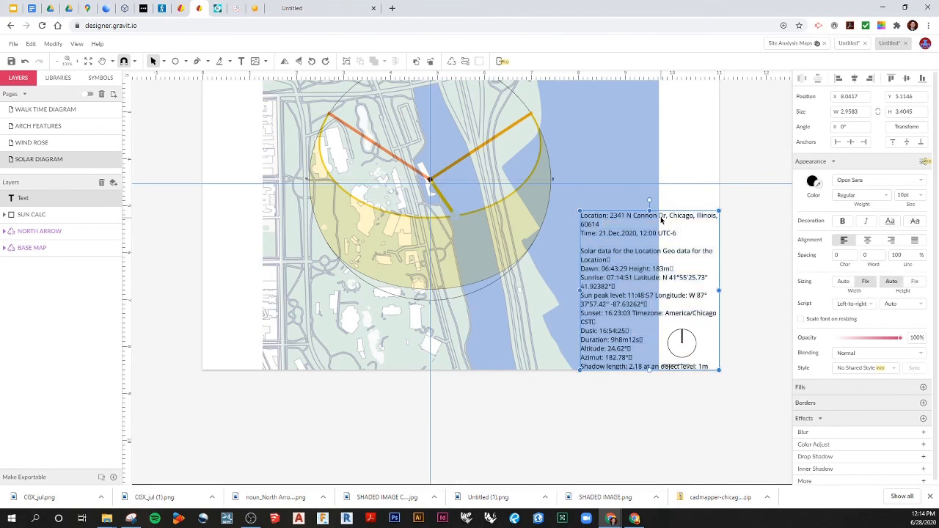
Step: Move the solar data text box up over the lake, to the upper edge of the base map
left_click_drag(661, 219, 634, 112)
left_click(731, 144)
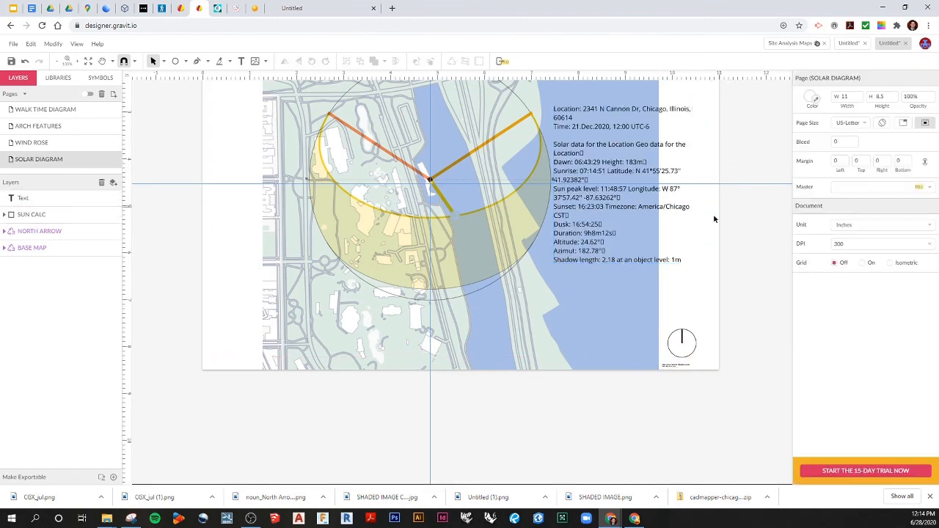
left_click(618, 237)
scroll(619, 238, "up", 1)
left_click_drag(617, 242, 580, 125)
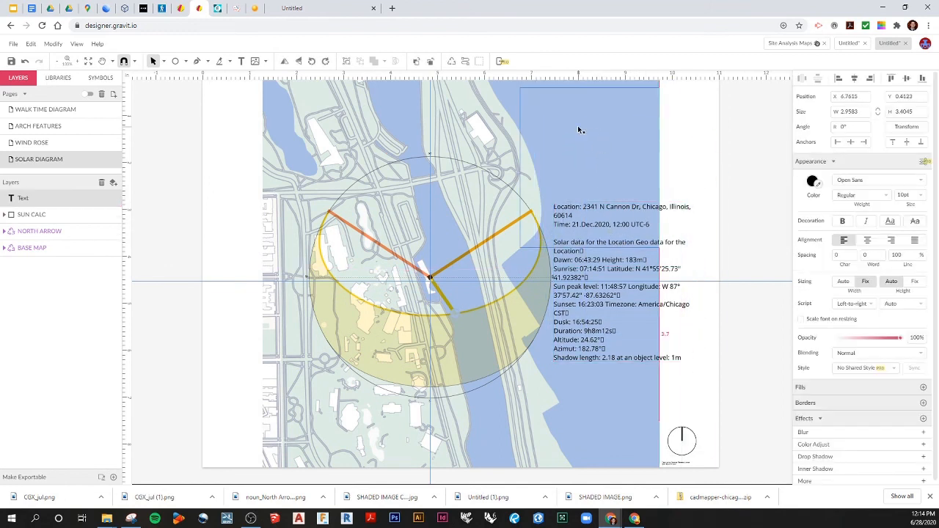
scroll(581, 126, "up", 2)
left_click_drag(574, 268, 567, 256)
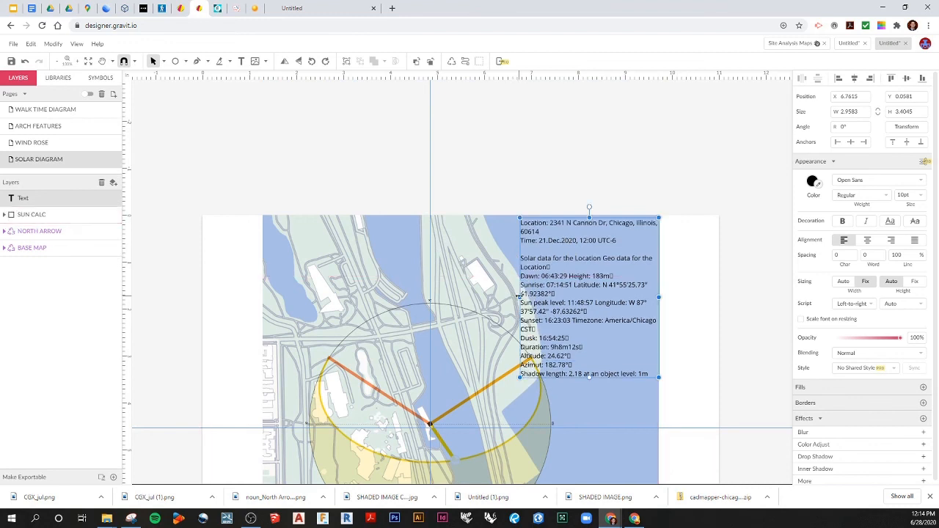
Step: Widen the solar data text box to about 4.22 in and align it with the page's upper-right corner
left_click_drag(519, 297, 425, 292)
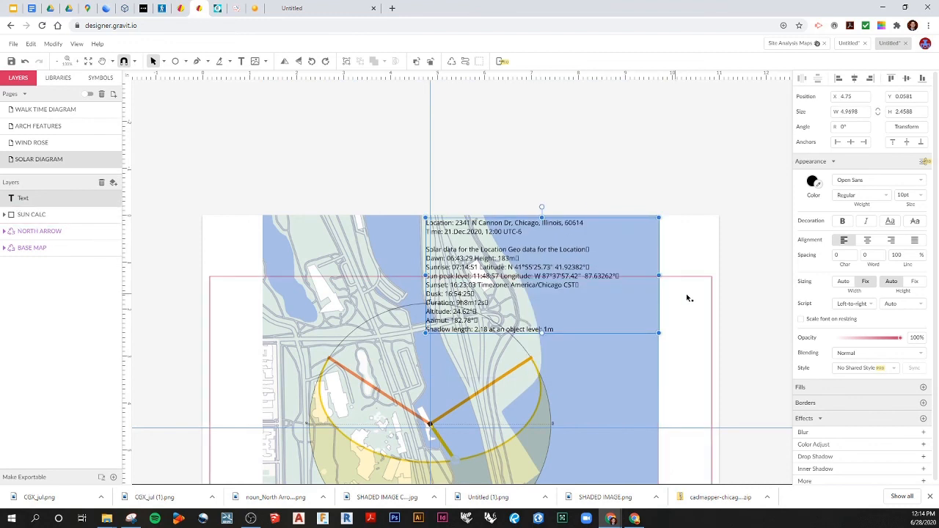
left_click_drag(659, 275, 612, 276)
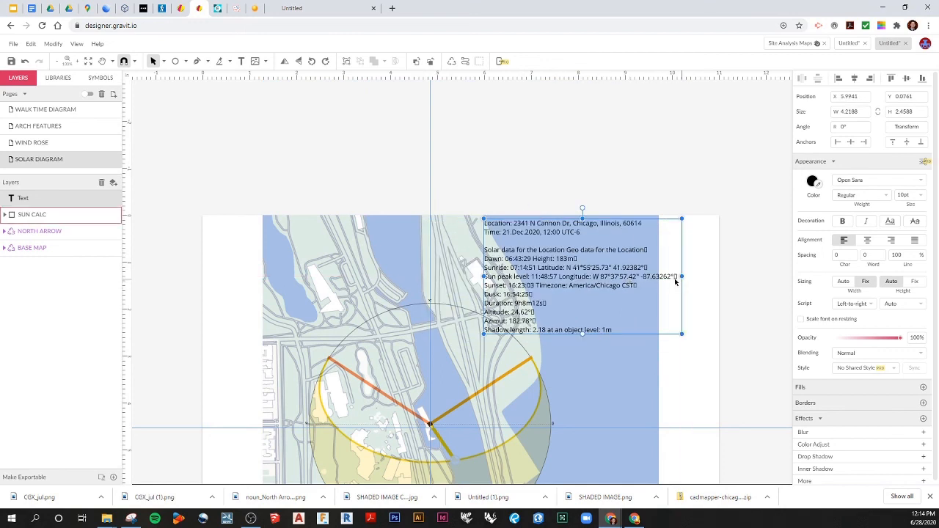
left_click(746, 299)
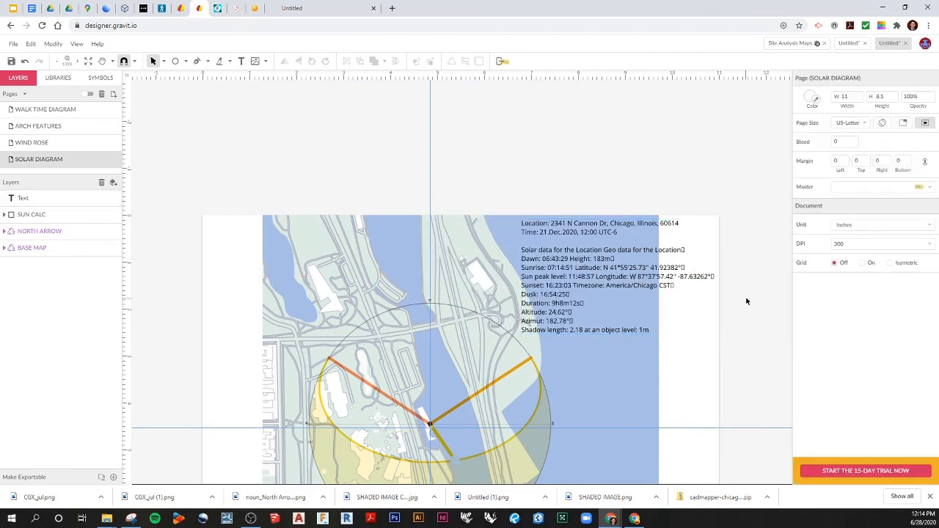
scroll(747, 316, "down", 3)
scroll(499, 291, "up", 2)
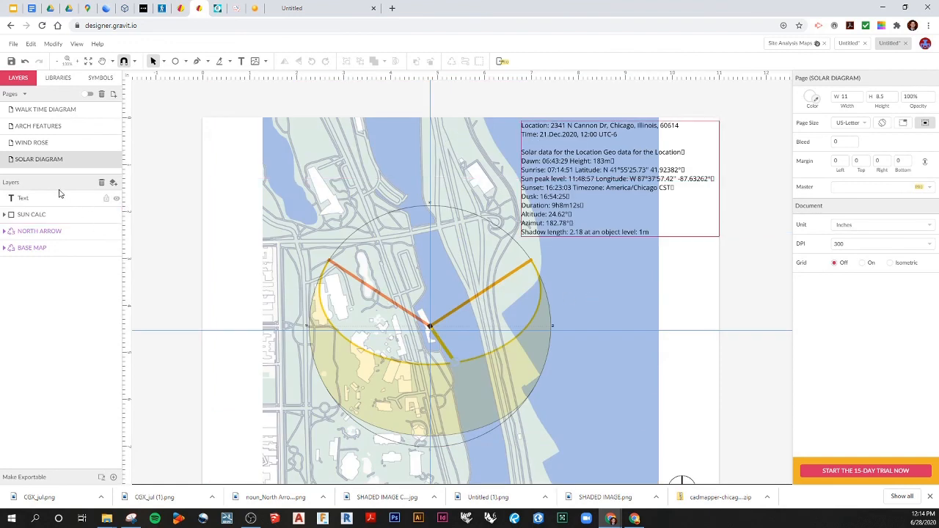
Step: Review the WALK TIME DIAGRAM, ARCH FEATURES, WIND ROSE and SOLAR DIAGRAM pages one after another
double_click(28, 111)
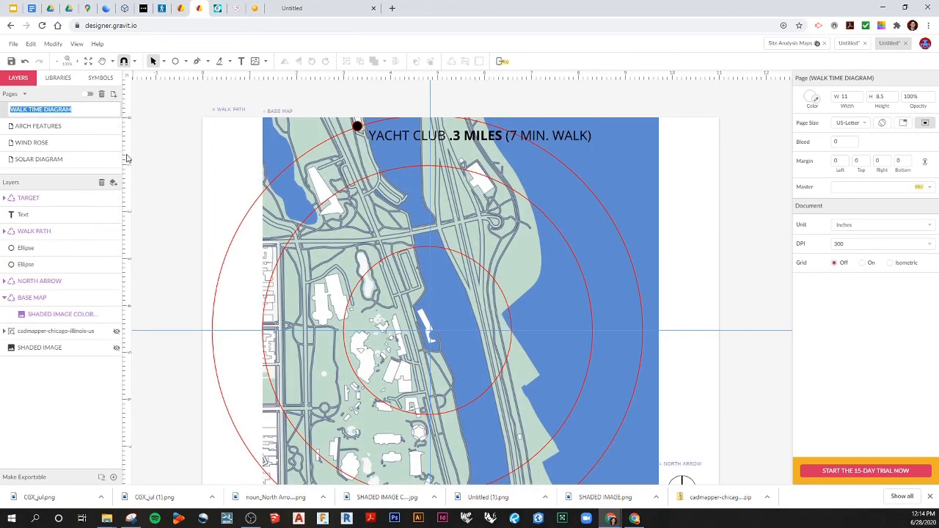
double_click(70, 126)
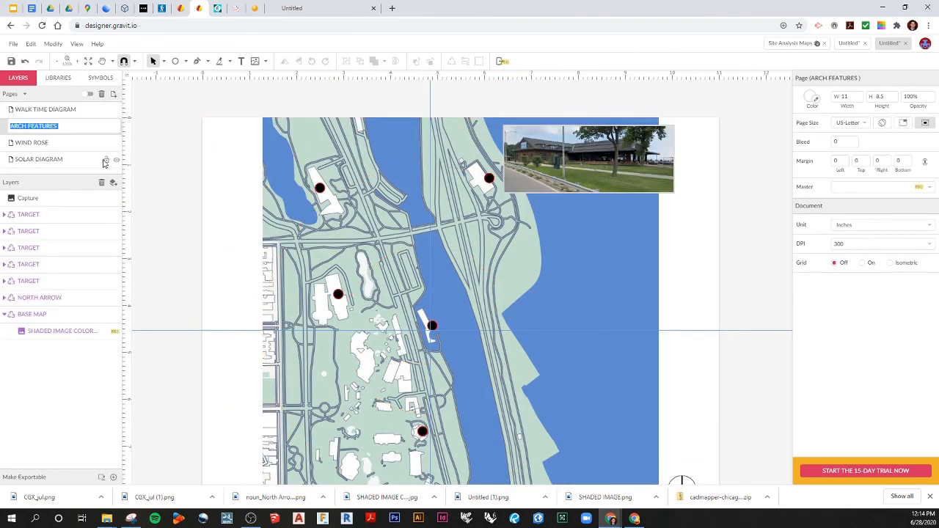
double_click(34, 141)
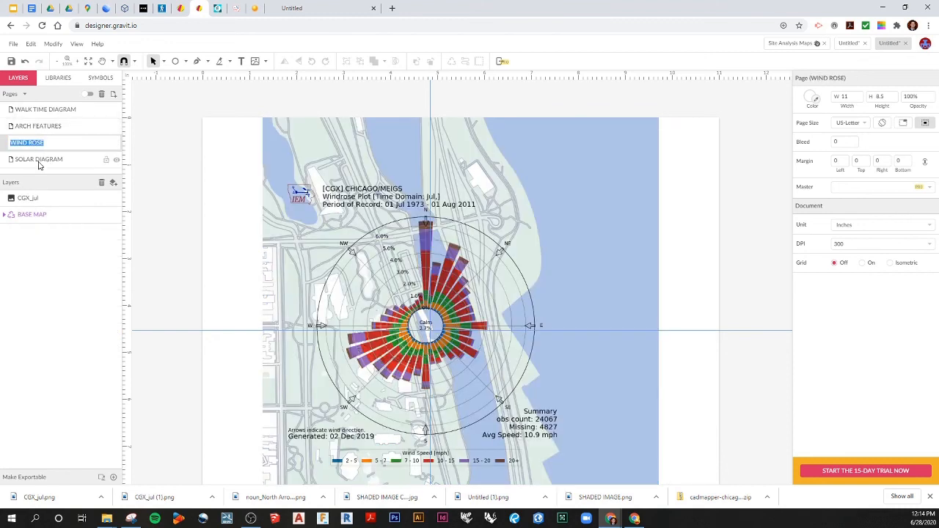
left_click(39, 163)
double_click(36, 144)
Step: Export the ARCH FEATURES page as a PNG image
left_click(61, 128)
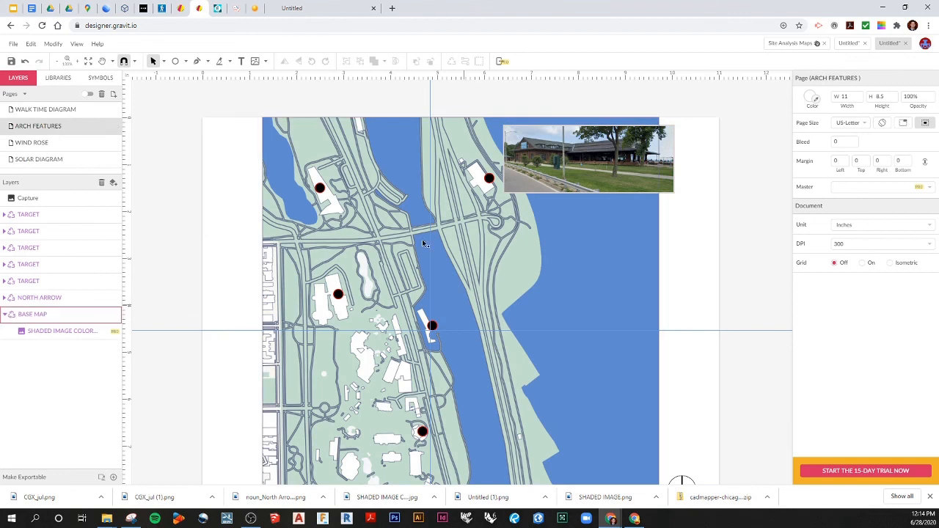
scroll(457, 326, "down", 3)
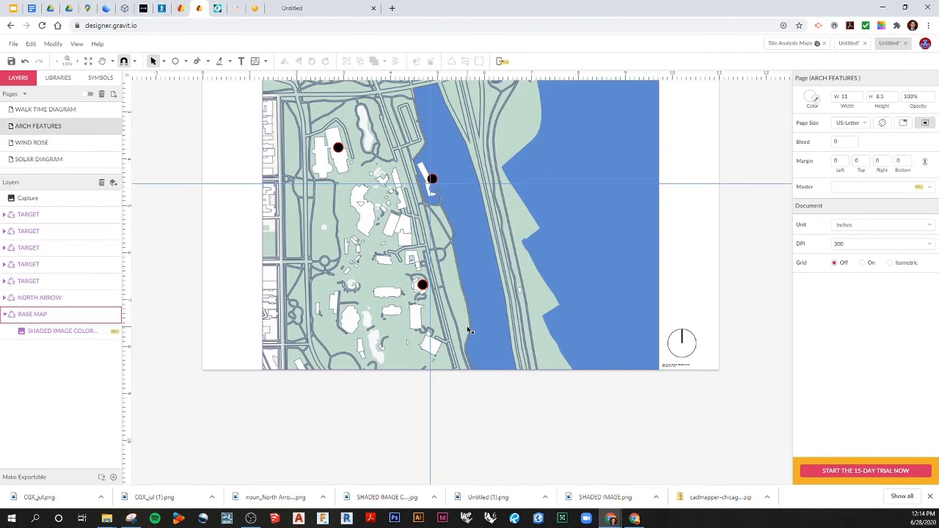
scroll(470, 327, "up", 2)
left_click(13, 44)
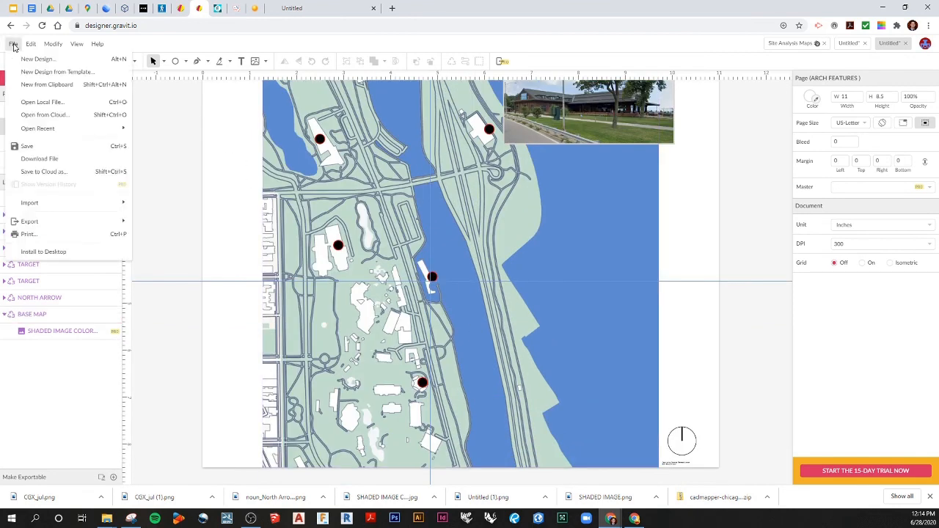
mouse_move(54, 221)
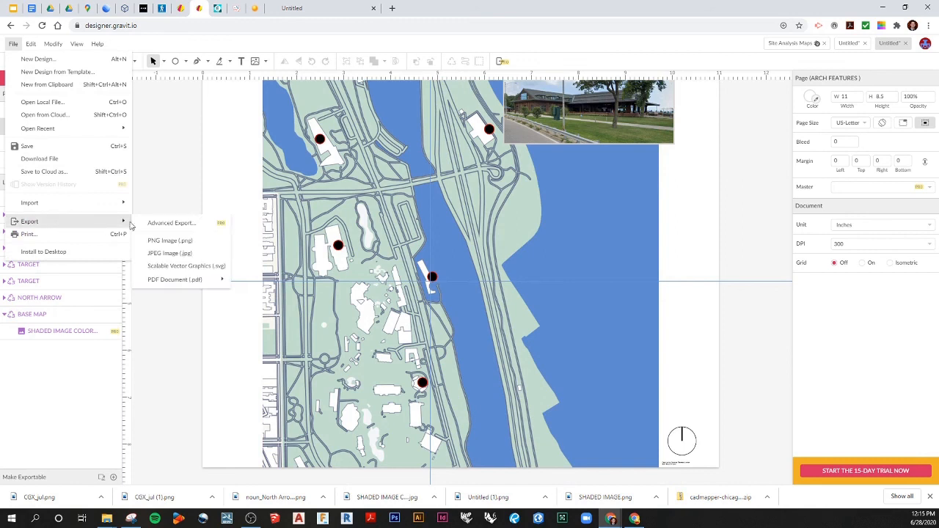
left_click(181, 244)
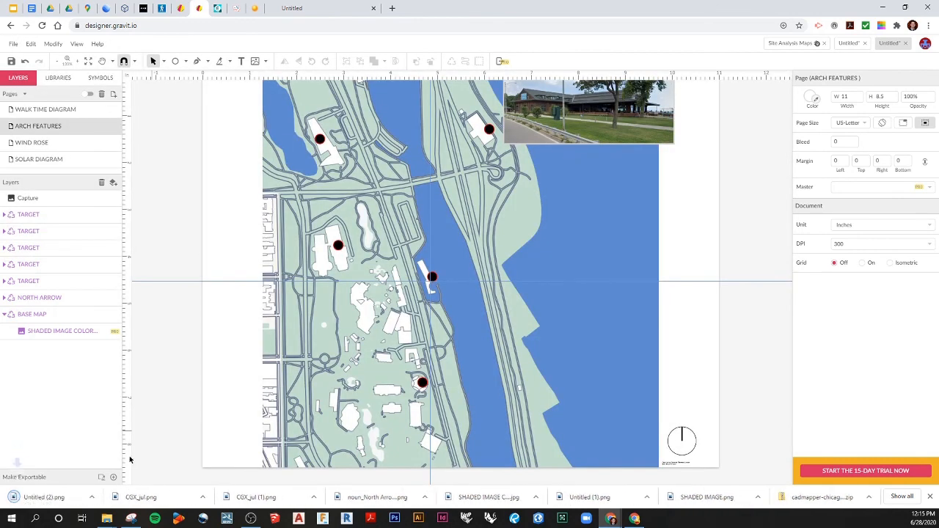